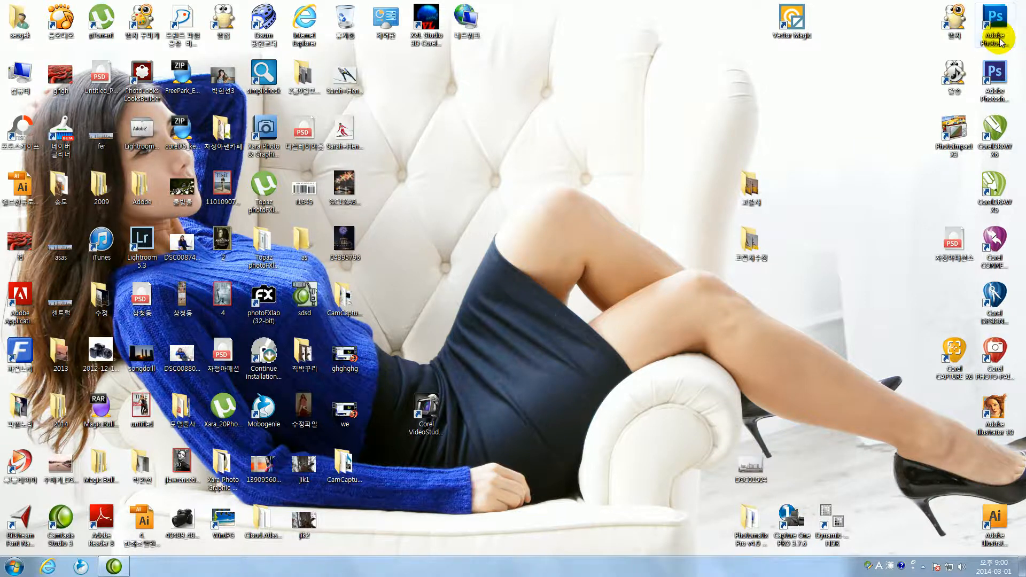
Launch Adobe Photoshop and open the photo 수정파일.jpg from the desktop folder
{"action": "double_click", "coordinate": [996, 27]}
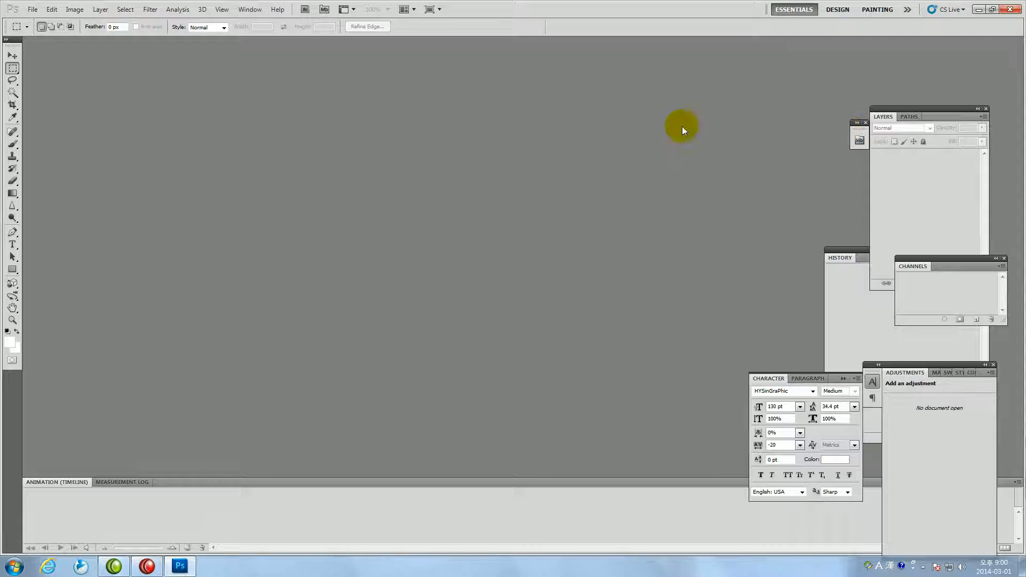
{"action": "left_click", "coordinate": [32, 9]}
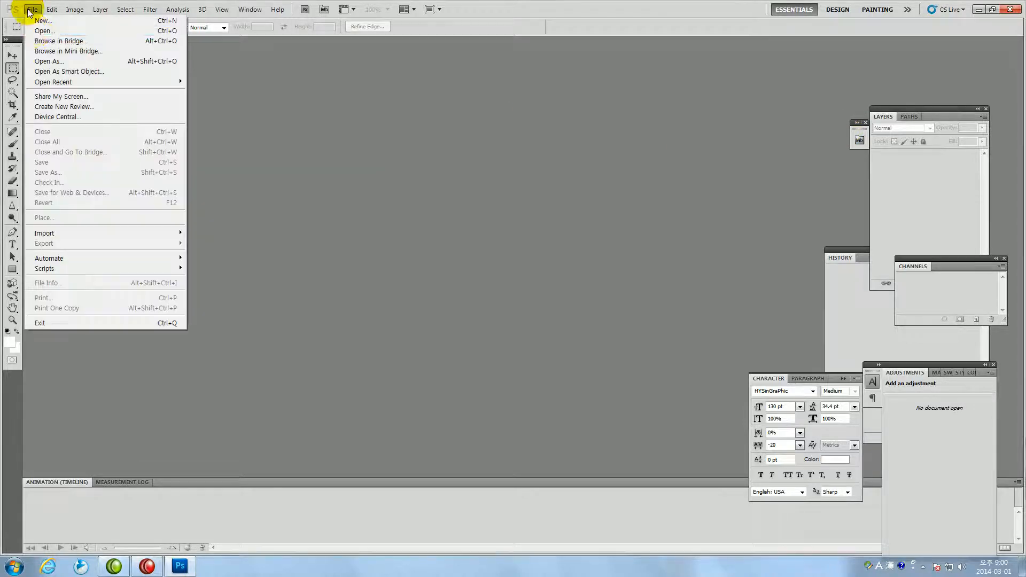
{"action": "left_click", "coordinate": [37, 32]}
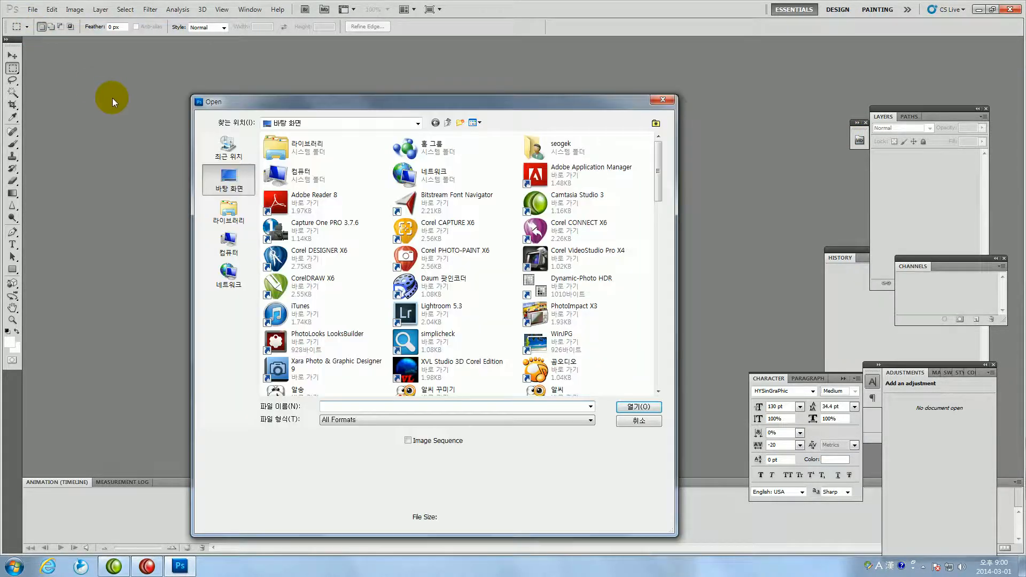
{"action": "left_click_drag", "start_coordinate": [656, 187], "coordinate": [653, 374]}
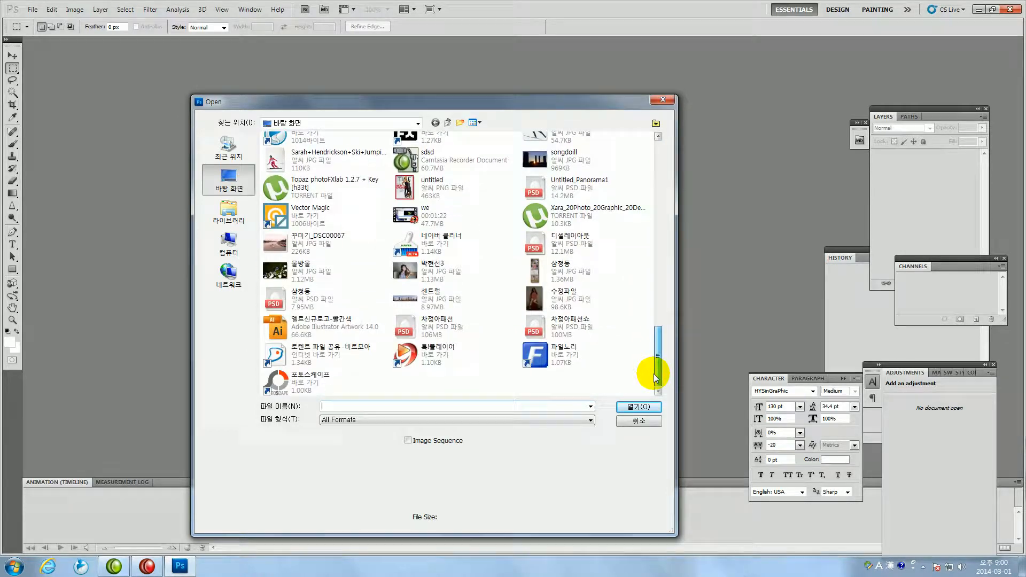
{"action": "left_click", "coordinate": [576, 308]}
{"action": "left_click", "coordinate": [637, 408]}
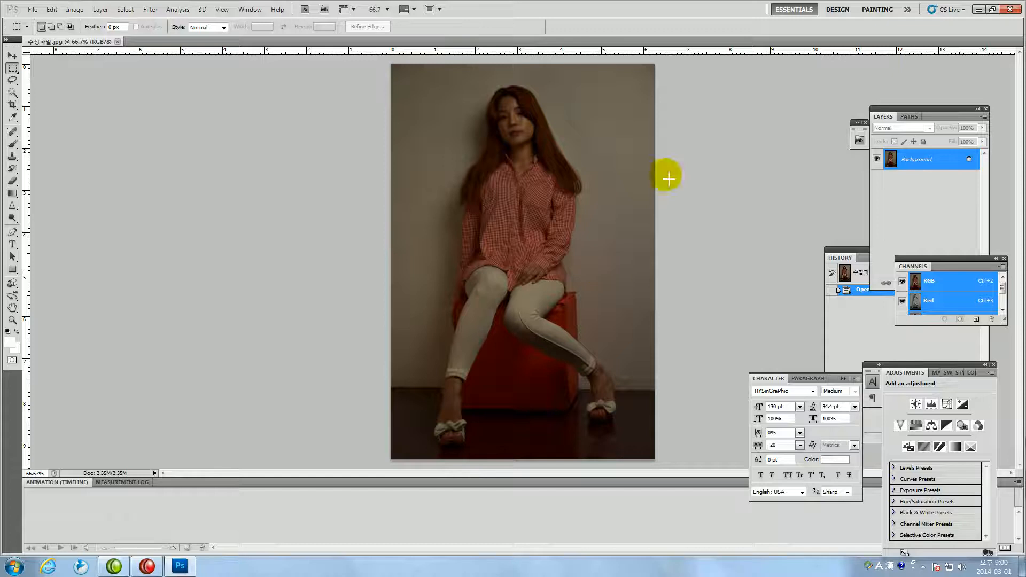
Move the Layers panel closer to the photo and convert the locked Background into a regular layer with the default name
{"action": "left_click", "coordinate": [922, 109]}
{"action": "left_click_drag", "start_coordinate": [922, 107], "coordinate": [802, 98]}
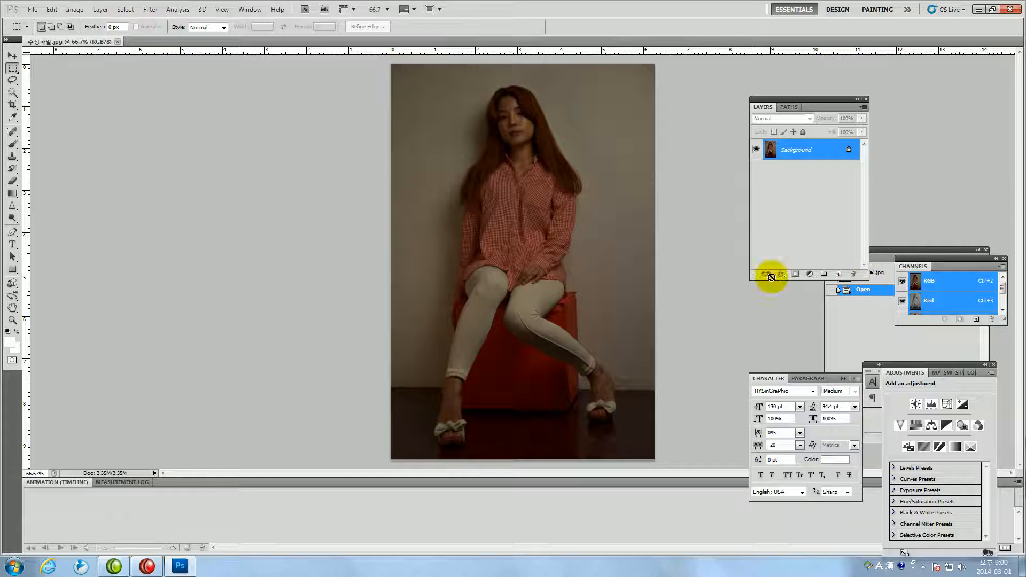
{"action": "left_click", "coordinate": [757, 151]}
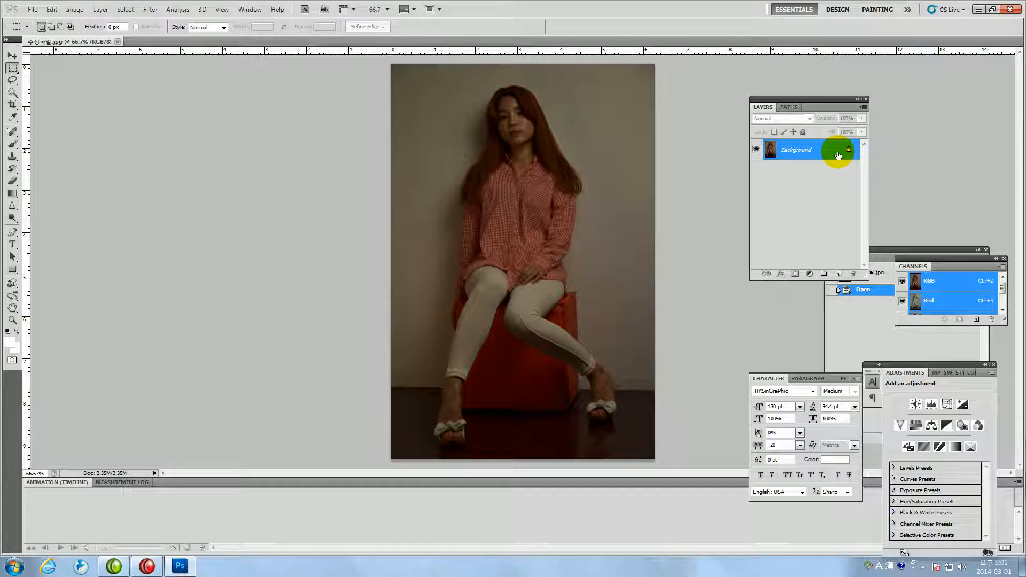
{"action": "mouse_move", "coordinate": [837, 156]}
{"action": "left_mouse_down"}
{"action": "mouse_move", "coordinate": [838, 269]}
{"action": "mouse_move", "coordinate": [836, 150]}
{"action": "left_mouse_up"}
{"action": "double_click", "coordinate": [828, 152]}
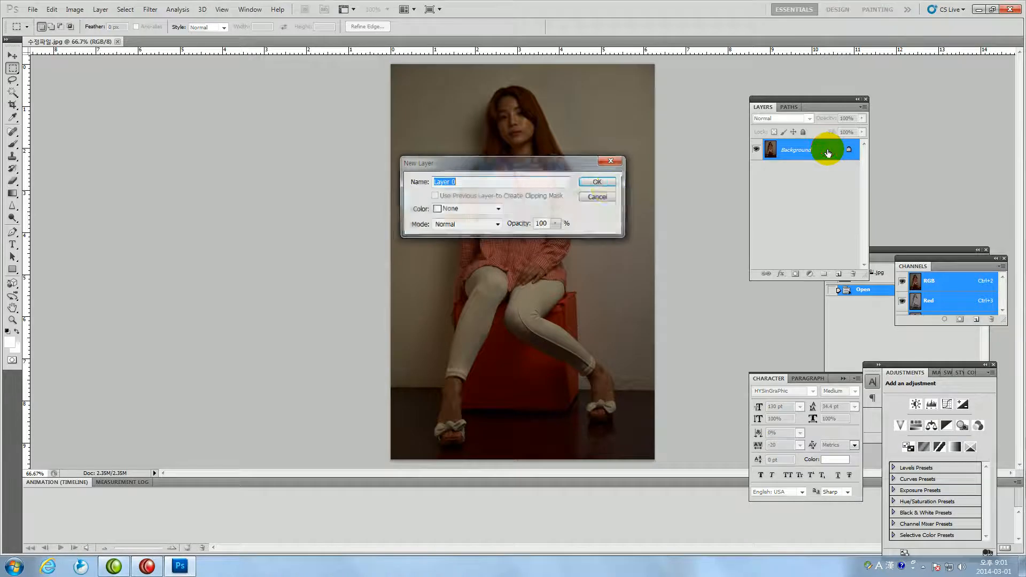
{"action": "left_click", "coordinate": [598, 183]}
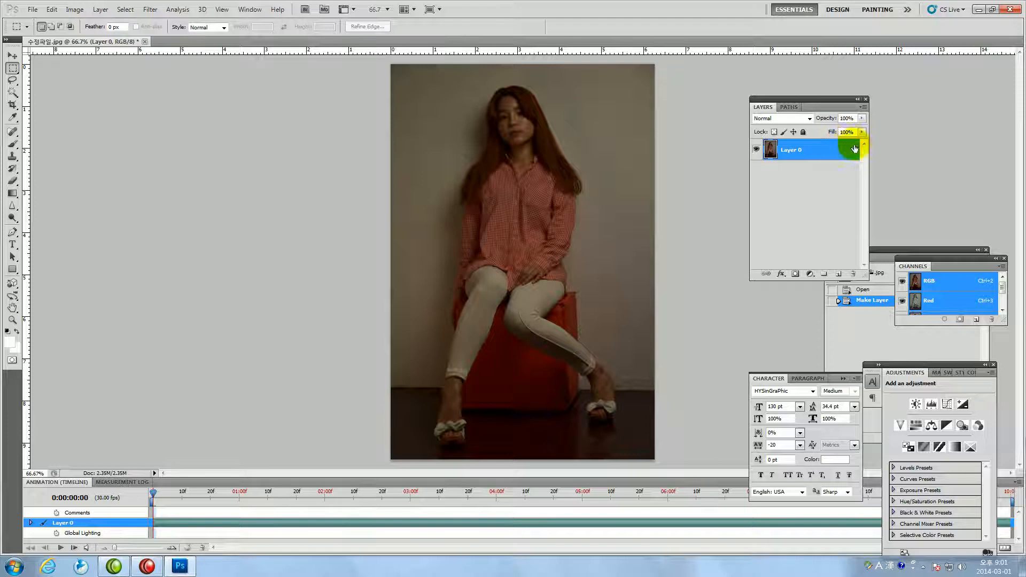
{"action": "left_click", "coordinate": [756, 151]}
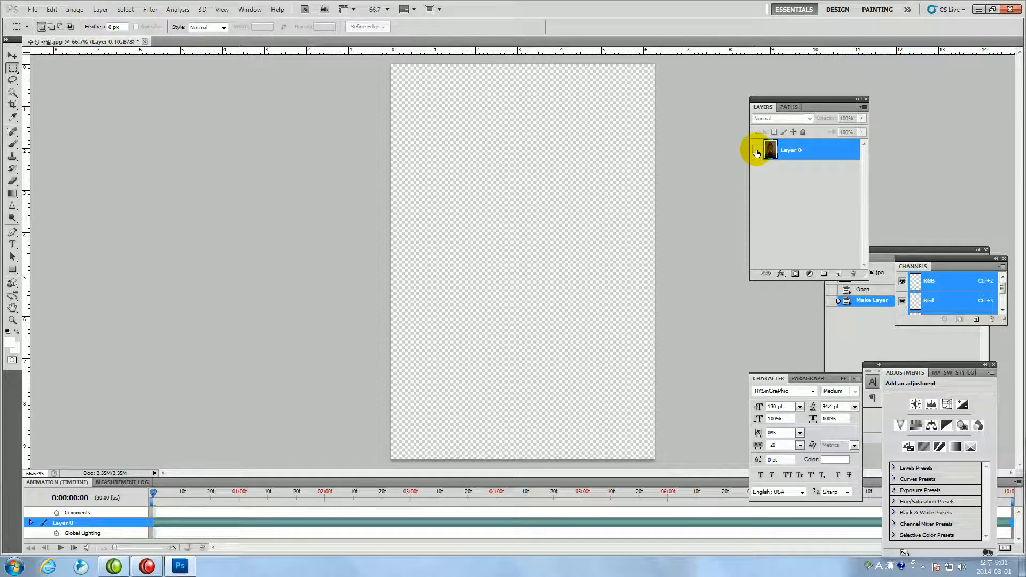
{"action": "left_click", "coordinate": [756, 151]}
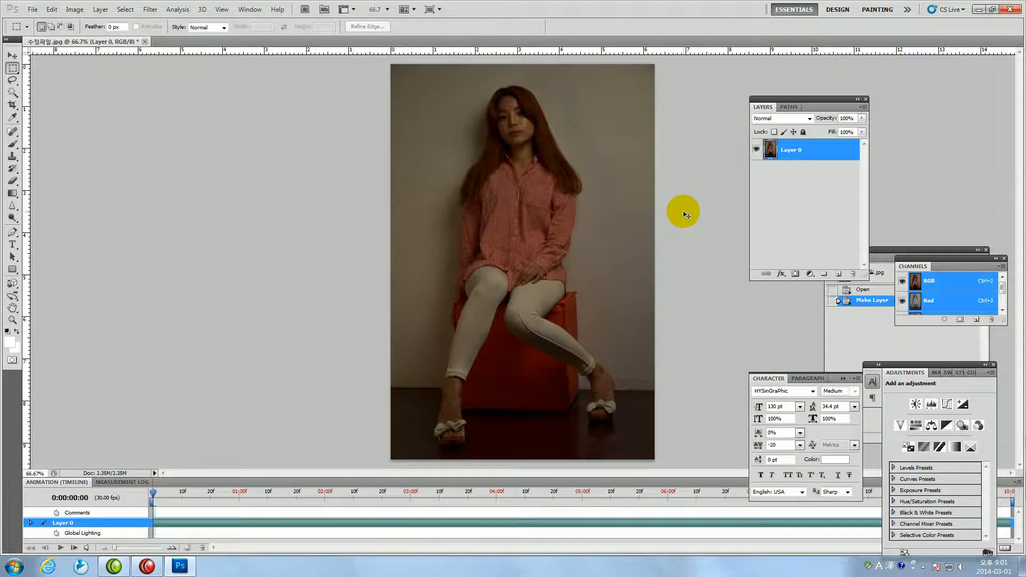
Brighten the dark portrait by applying Auto Tone to the photo layer
{"action": "key", "text": "ctrl+plus"}
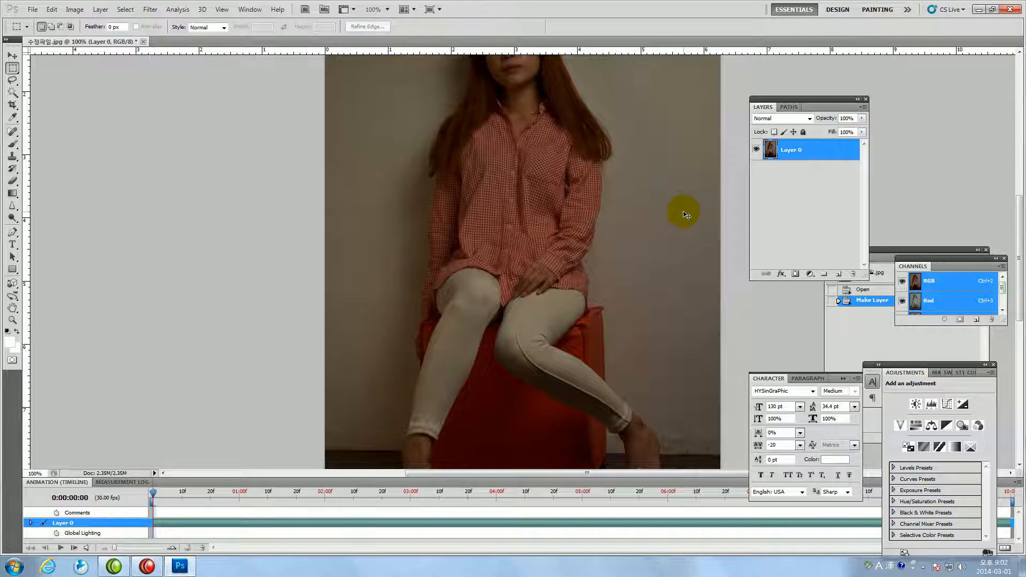
{"action": "key", "text": "ctrl+plus"}
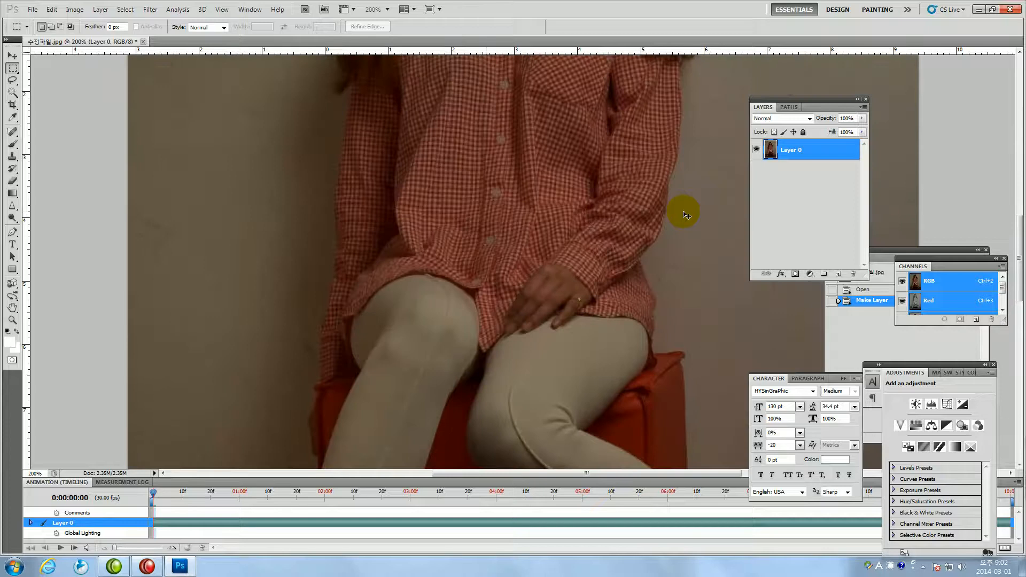
{"action": "key", "text": "ctrl+minus"}
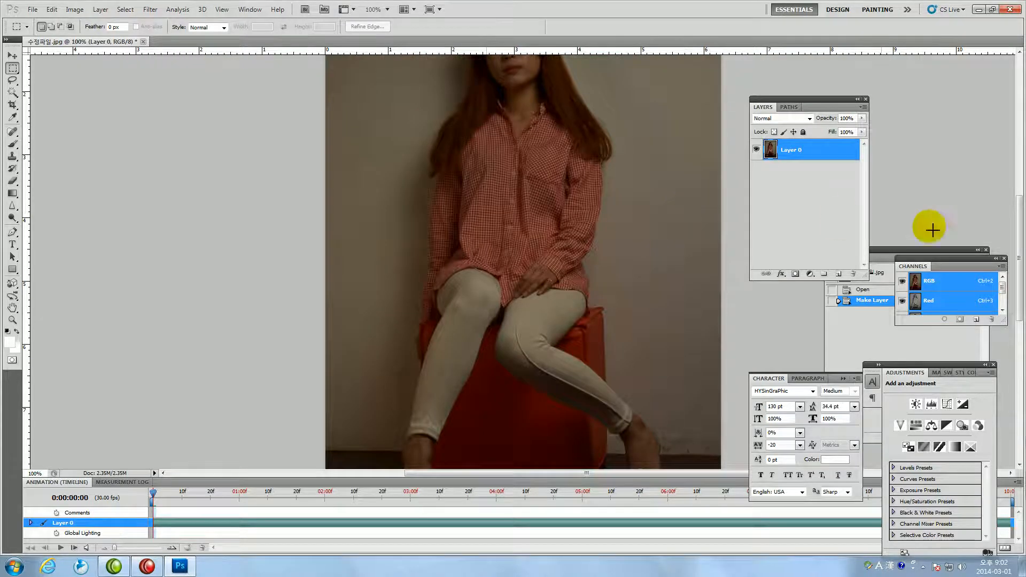
{"action": "left_click_drag", "start_coordinate": [1020, 247], "coordinate": [1021, 219]}
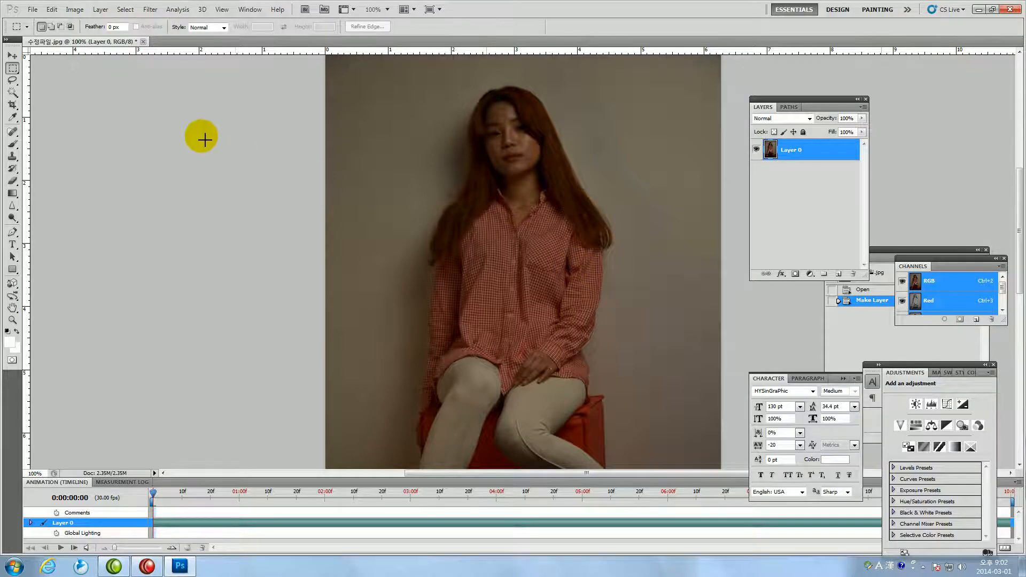
{"action": "left_click", "coordinate": [75, 11]}
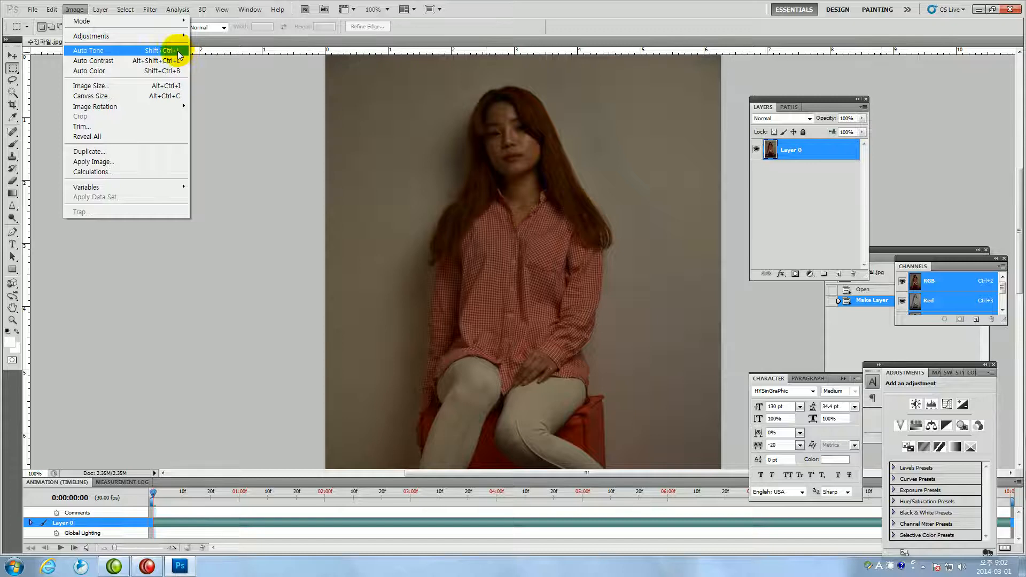
{"action": "left_click", "coordinate": [96, 54]}
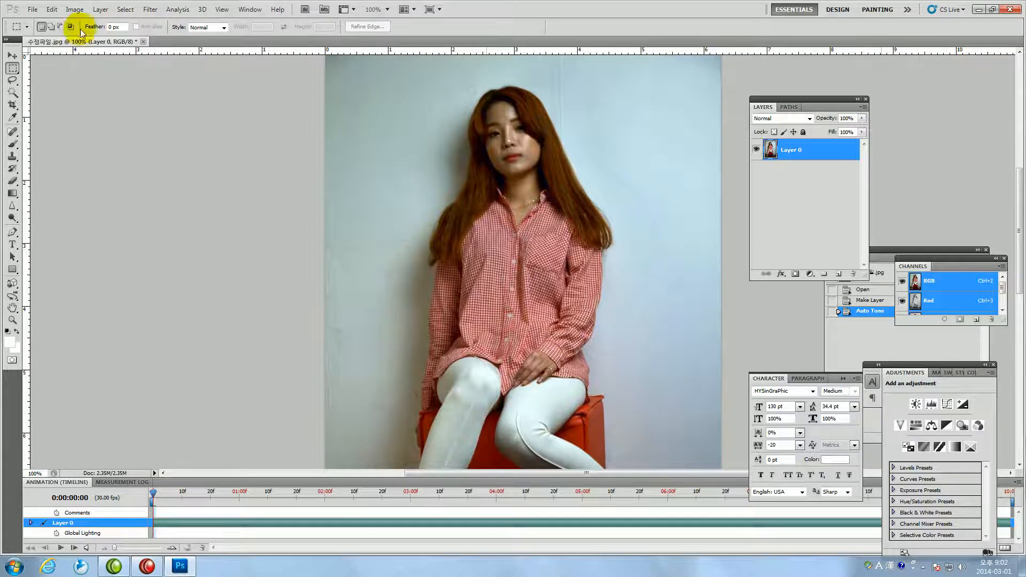
Neutralize the portrait's color cast by applying Auto Color
{"action": "left_click", "coordinate": [74, 9]}
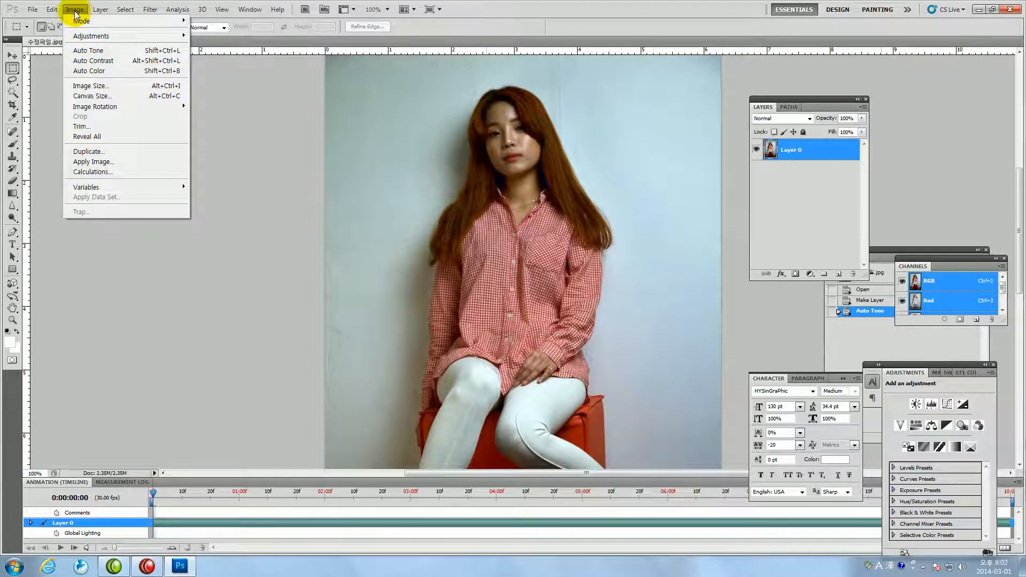
{"action": "left_click", "coordinate": [90, 70]}
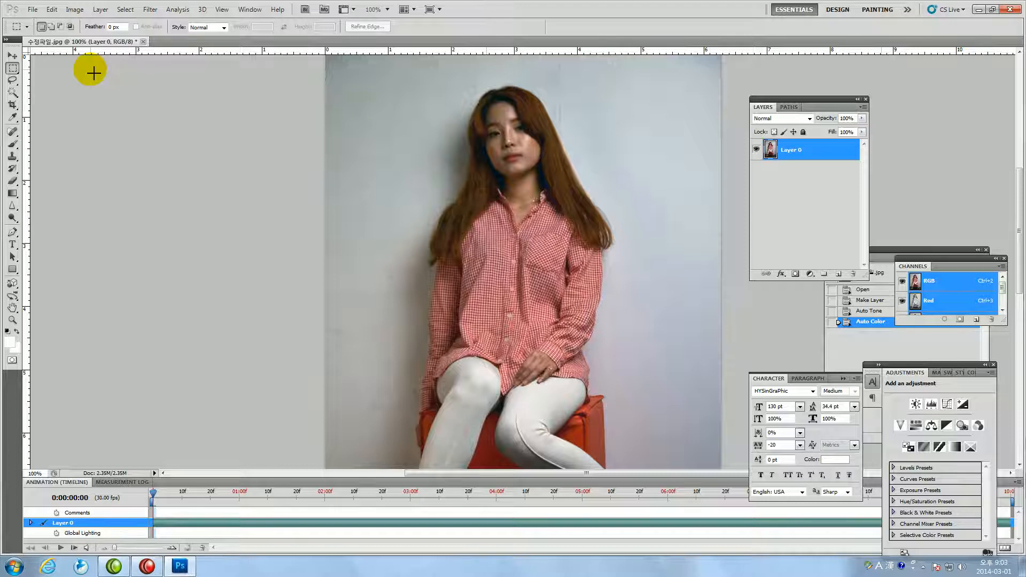
{"action": "left_click", "coordinate": [488, 257]}
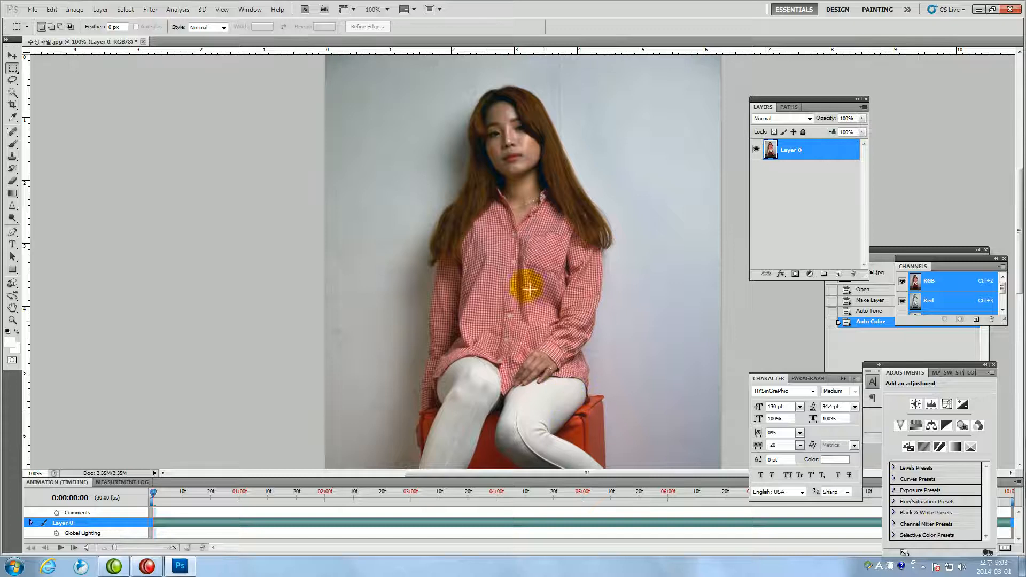
{"action": "left_click", "coordinate": [510, 243]}
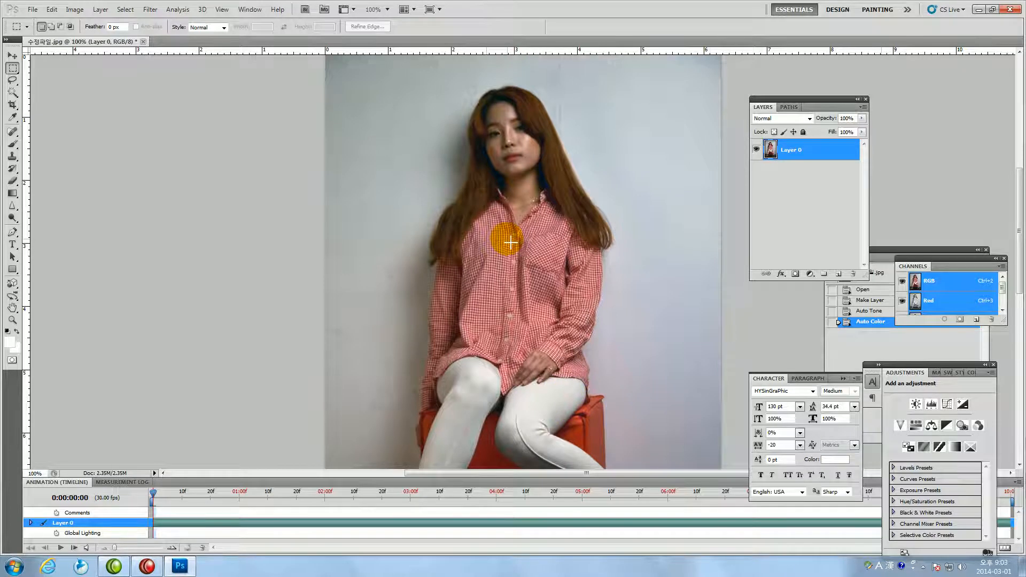
Increase the photo's overall saturation slightly with a Hue/Saturation adjustment on the Master range
{"action": "left_click", "coordinate": [73, 9]}
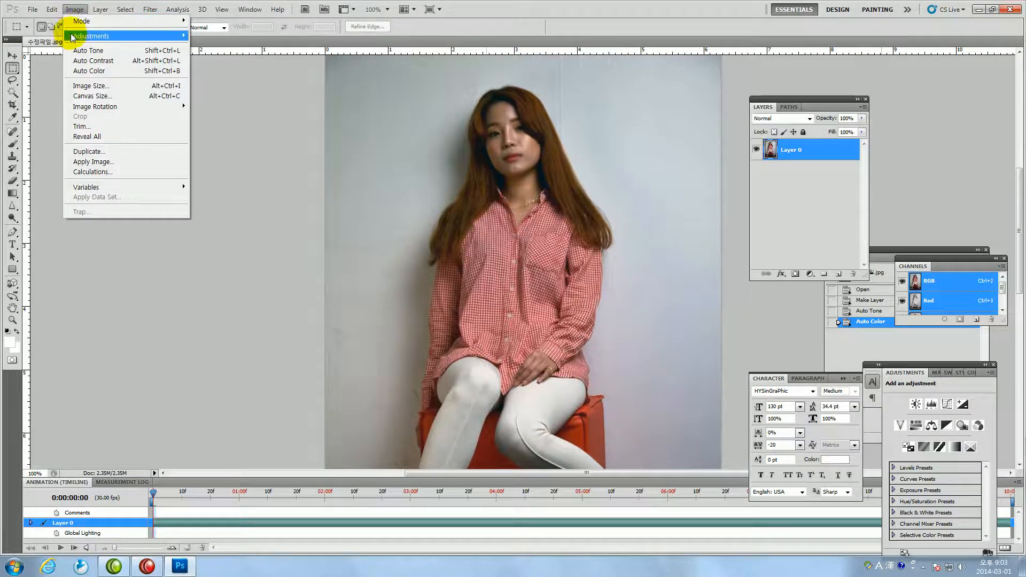
{"action": "mouse_move", "coordinate": [73, 35]}
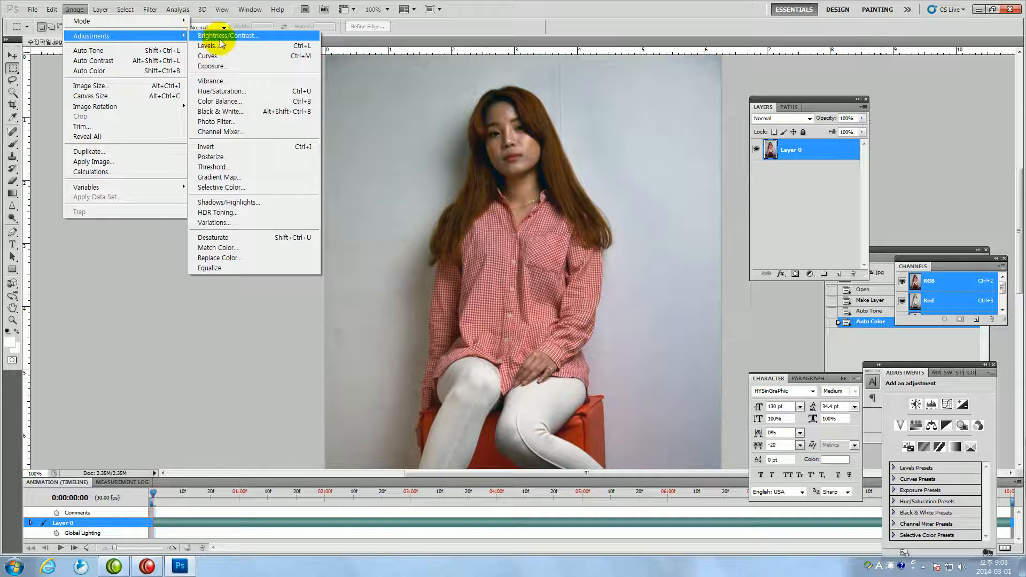
{"action": "left_click", "coordinate": [232, 92]}
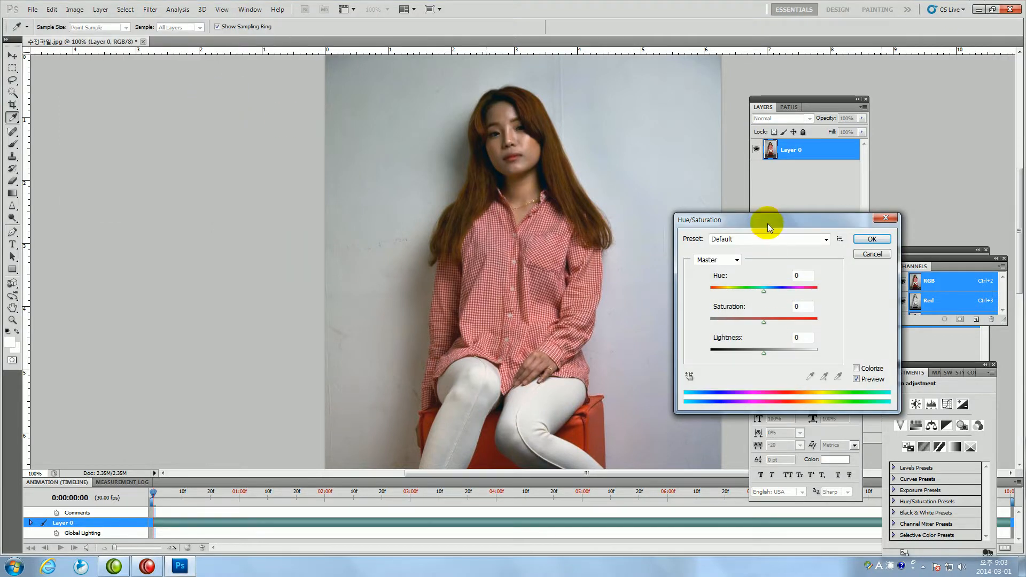
{"action": "left_click_drag", "start_coordinate": [768, 223], "coordinate": [791, 175]}
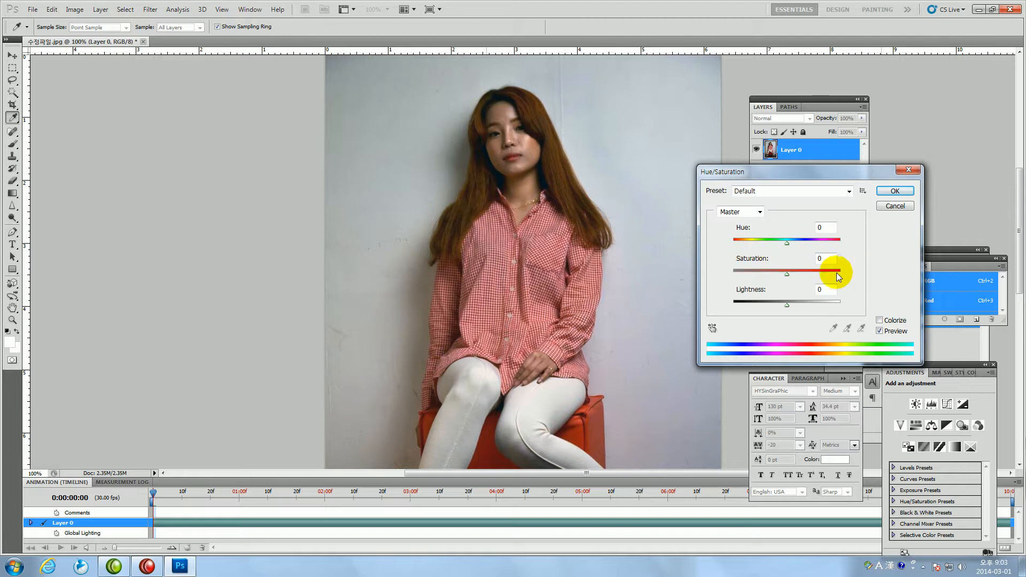
{"action": "left_click", "coordinate": [788, 273]}
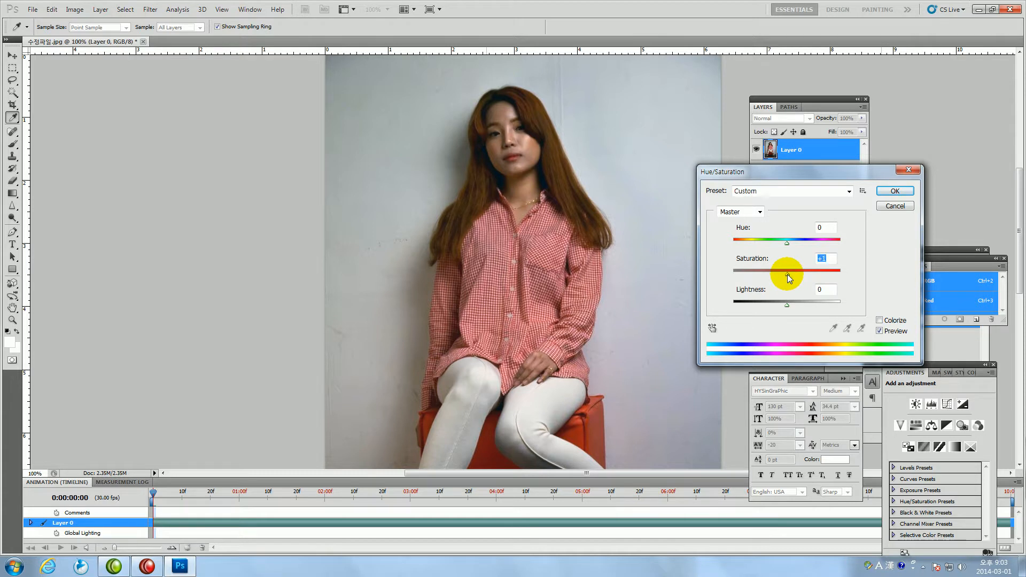
{"action": "mouse_move", "coordinate": [788, 274]}
{"action": "left_mouse_down"}
{"action": "mouse_move", "coordinate": [816, 276]}
{"action": "mouse_move", "coordinate": [776, 274]}
{"action": "mouse_move", "coordinate": [793, 272]}
{"action": "left_mouse_up"}
{"action": "left_click", "coordinate": [894, 191]}
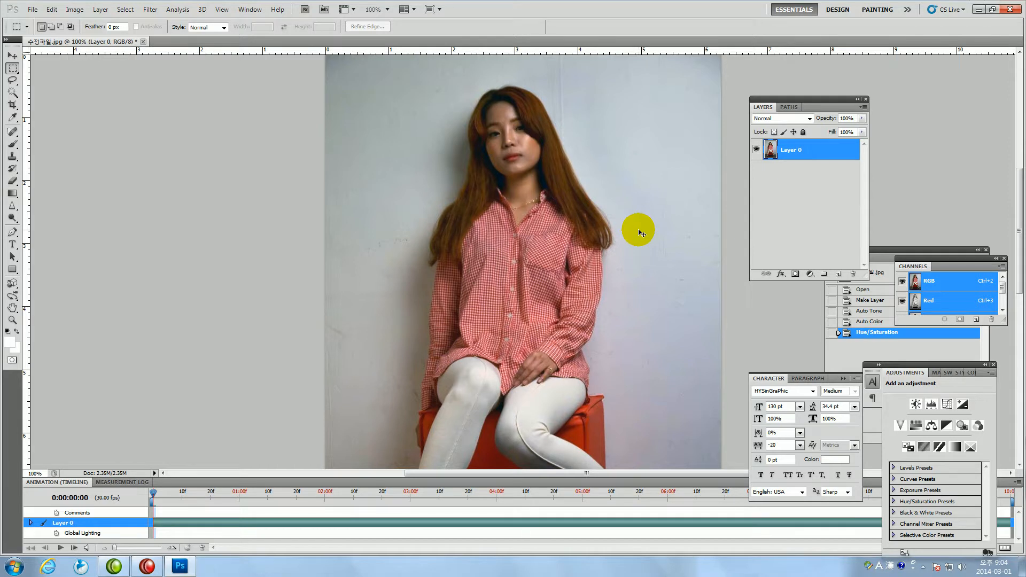
Sharpen the whole photo once with the basic Sharpen filter and inspect the shirt and face at 200%
{"action": "key", "text": "ctrl+plus"}
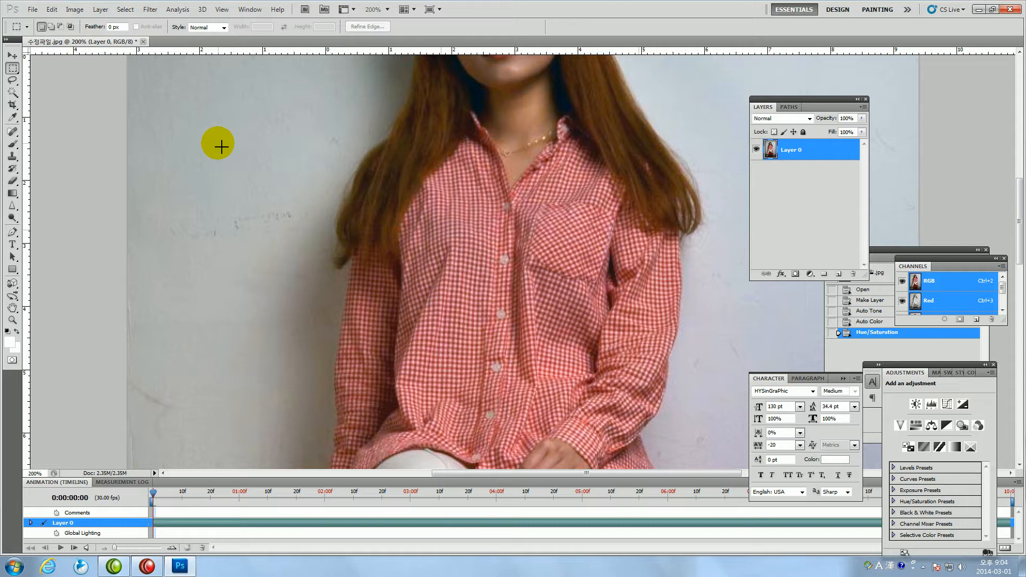
{"action": "left_click", "coordinate": [150, 10]}
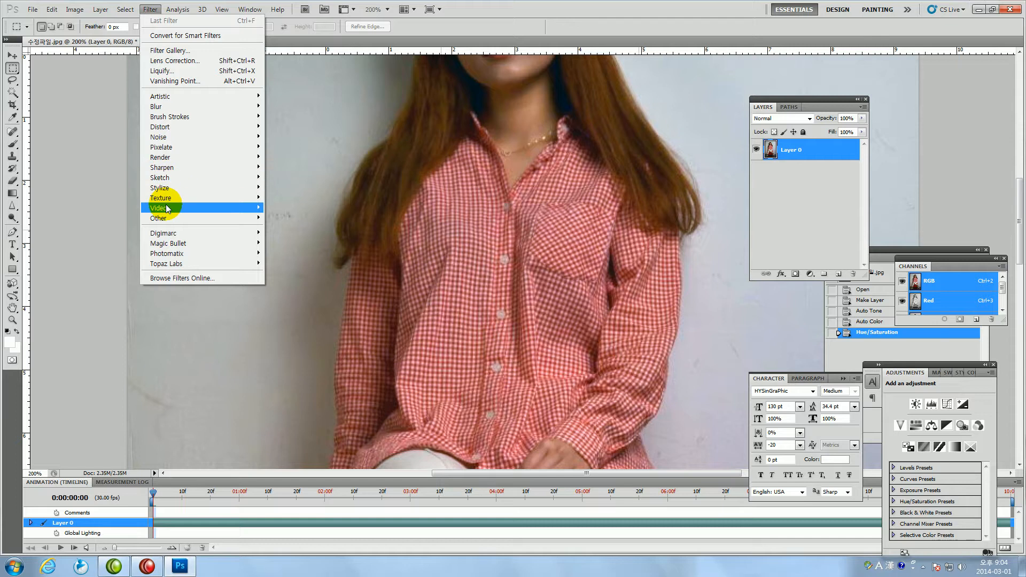
{"action": "mouse_move", "coordinate": [167, 209]}
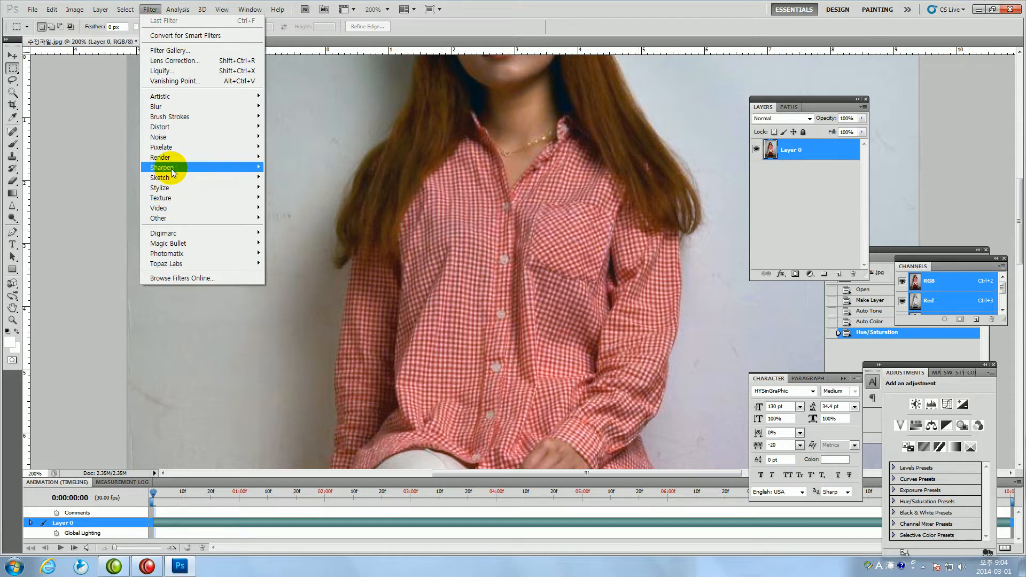
{"action": "mouse_move", "coordinate": [173, 171]}
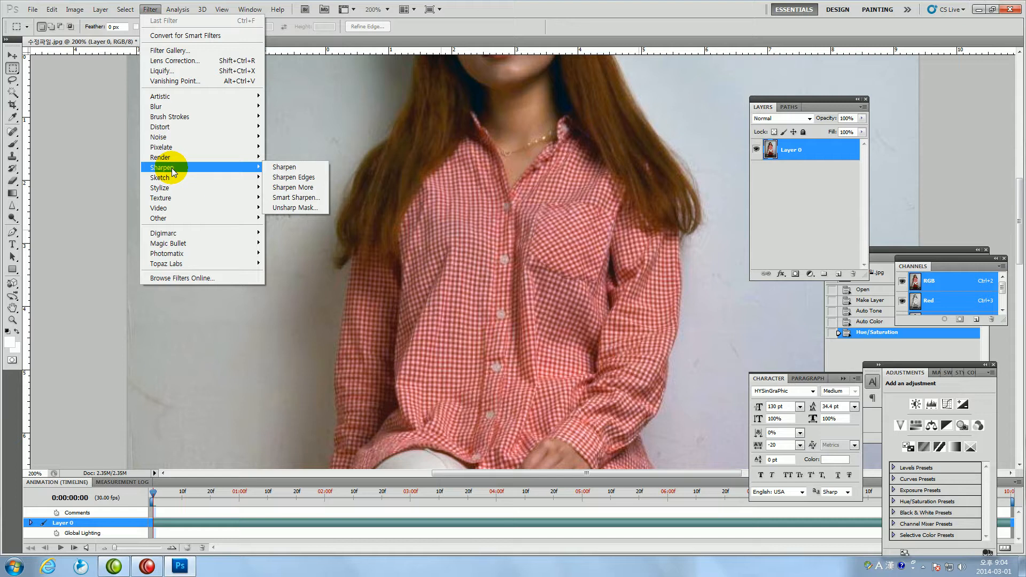
{"action": "left_click", "coordinate": [279, 168]}
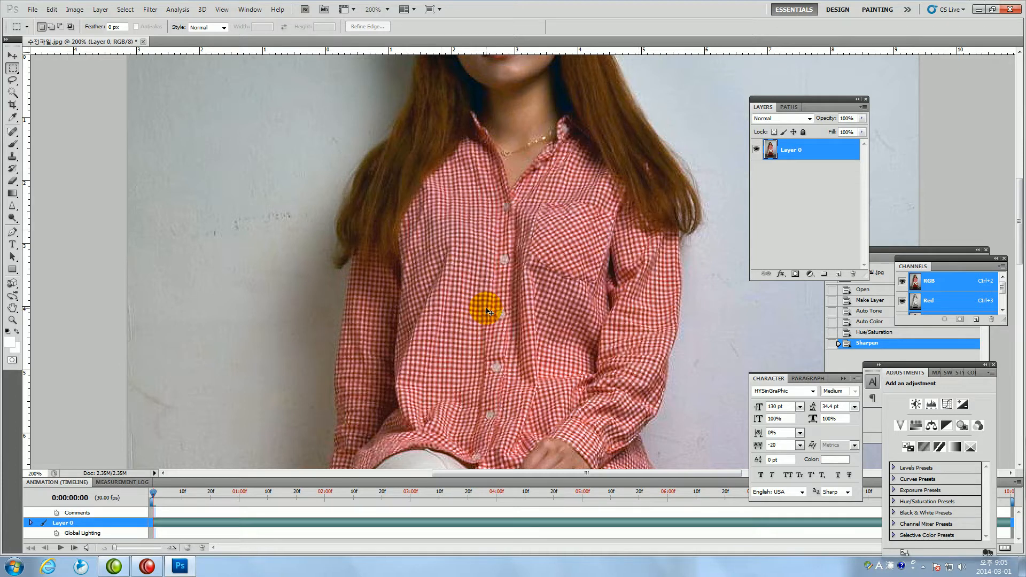
{"action": "key", "text": "ctrl+minus"}
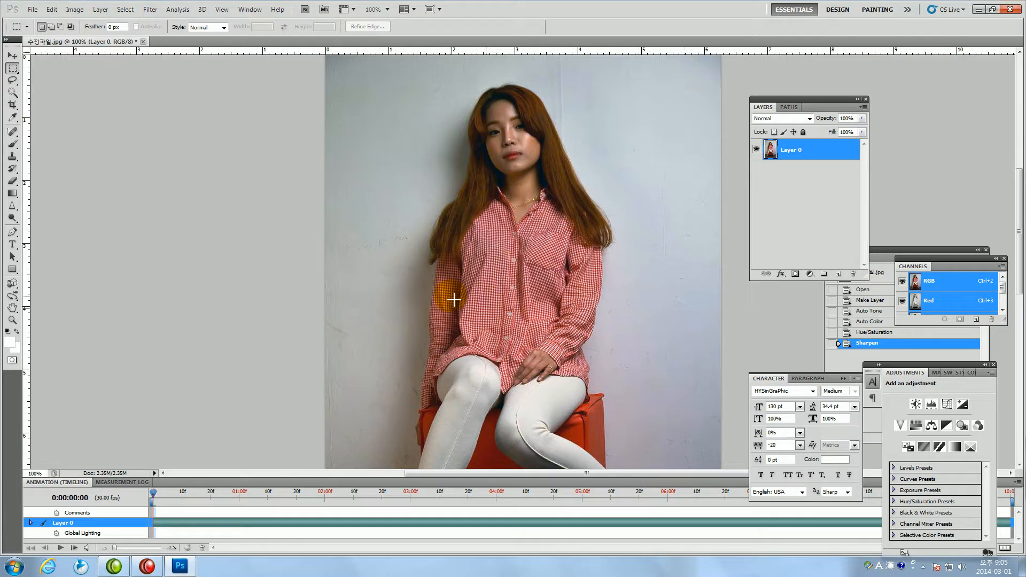
{"action": "key", "text": "ctrl+plus"}
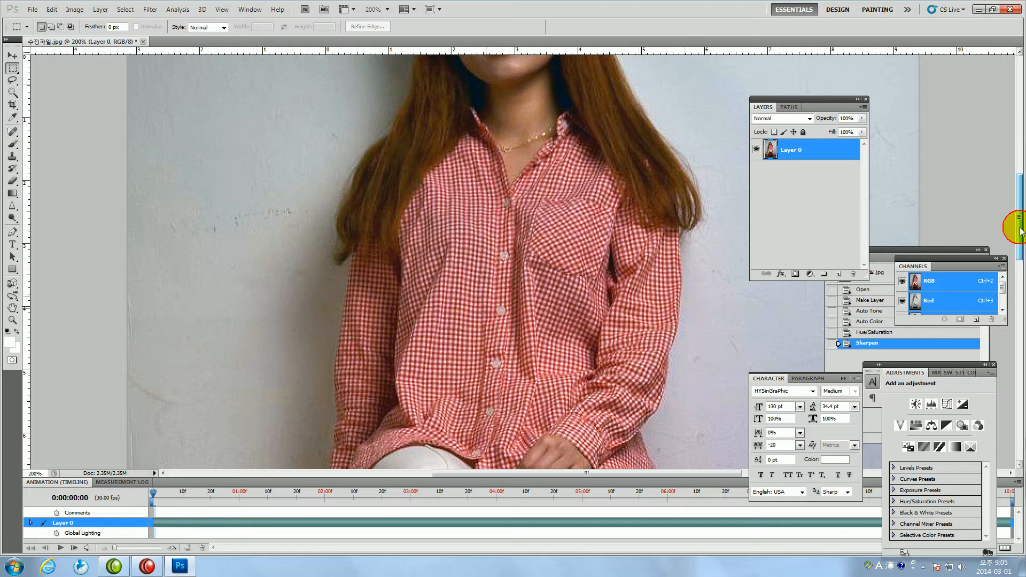
{"action": "left_click_drag", "start_coordinate": [1020, 231], "coordinate": [1020, 201]}
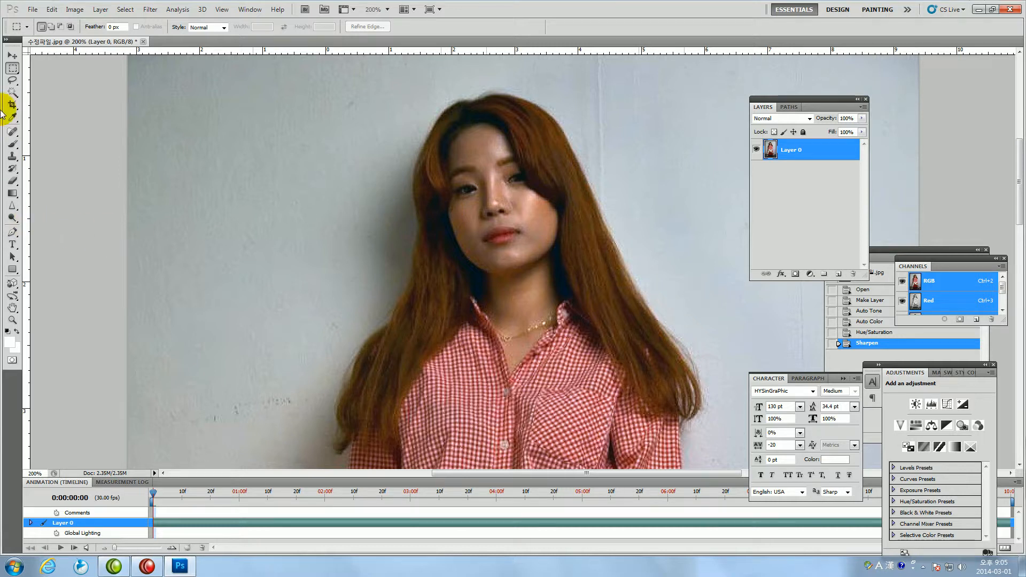
Lighten the dark hair beside the face with the Dodge Tool, using a 70 px brush on Midtones at 43% exposure
{"action": "left_click", "coordinate": [11, 220]}
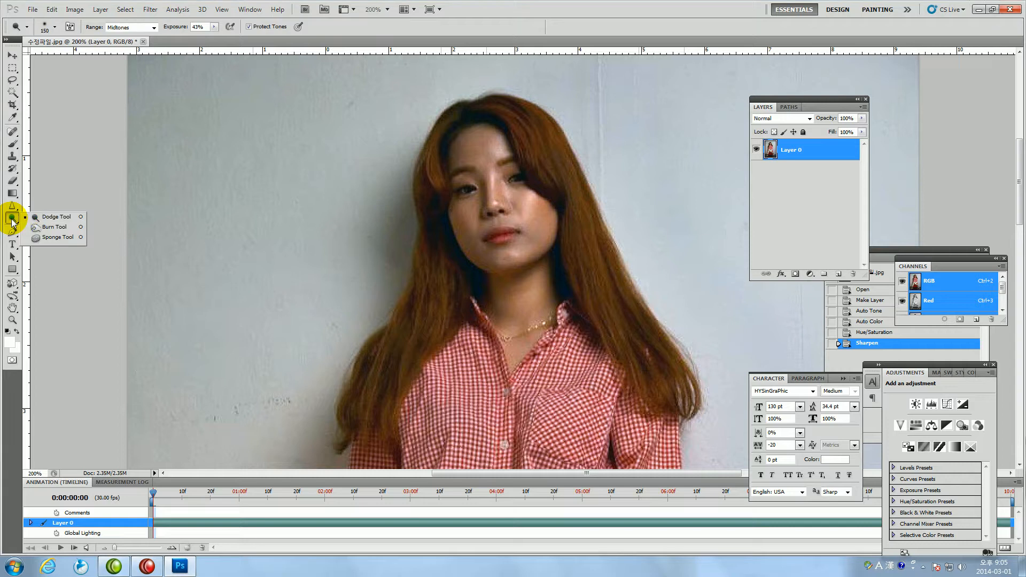
{"action": "left_click", "coordinate": [40, 219]}
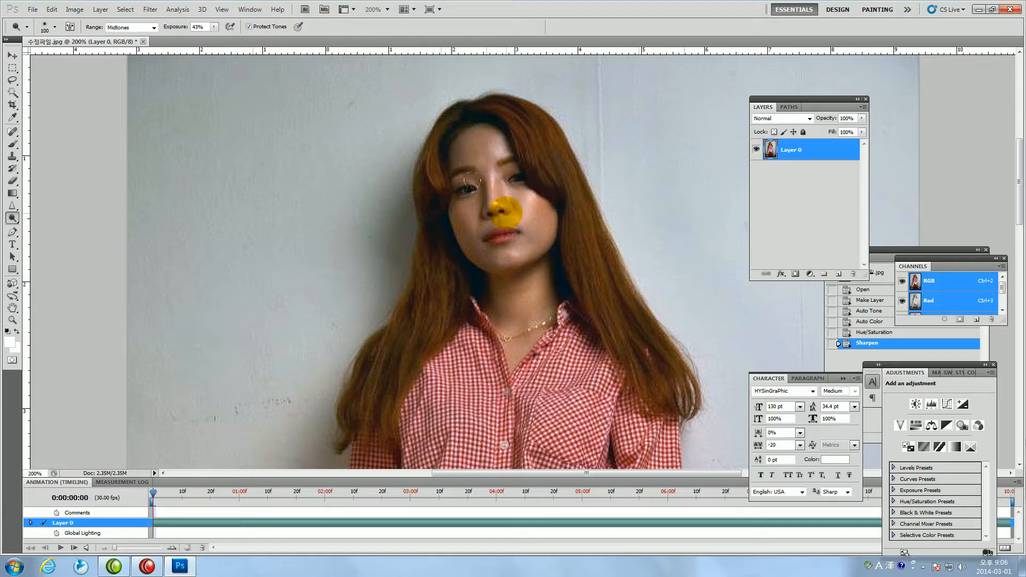
{"action": "key", "text": "bracketleft"}
{"action": "key", "text": "bracketleft"}
{"action": "key", "text": "bracketleft"}
{"action": "key", "text": "bracketleft"}
{"action": "key", "text": "bracketright"}
{"action": "key", "text": "bracketright"}
{"action": "key", "text": "bracketright"}
{"action": "key", "text": "bracketright"}
{"action": "key", "text": "bracketright"}
{"action": "key", "text": "bracketleft"}
{"action": "key", "text": "bracketleft"}
{"action": "key", "text": "bracketleft"}
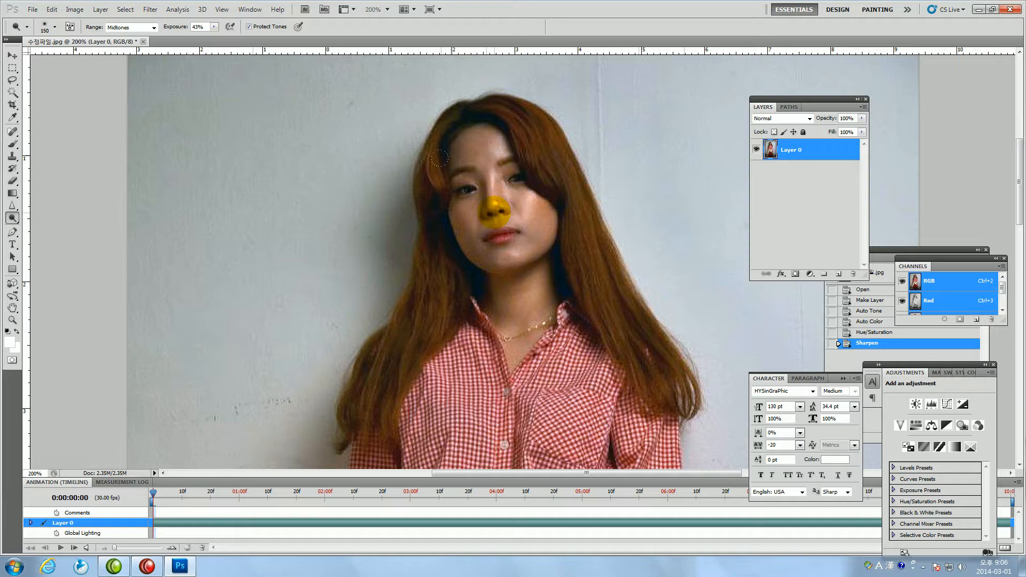
{"action": "key", "text": "bracketleft"}
{"action": "key", "text": "bracketleft"}
{"action": "key", "text": "bracketleft"}
{"action": "key", "text": "bracketleft"}
{"action": "key", "text": "bracketleft"}
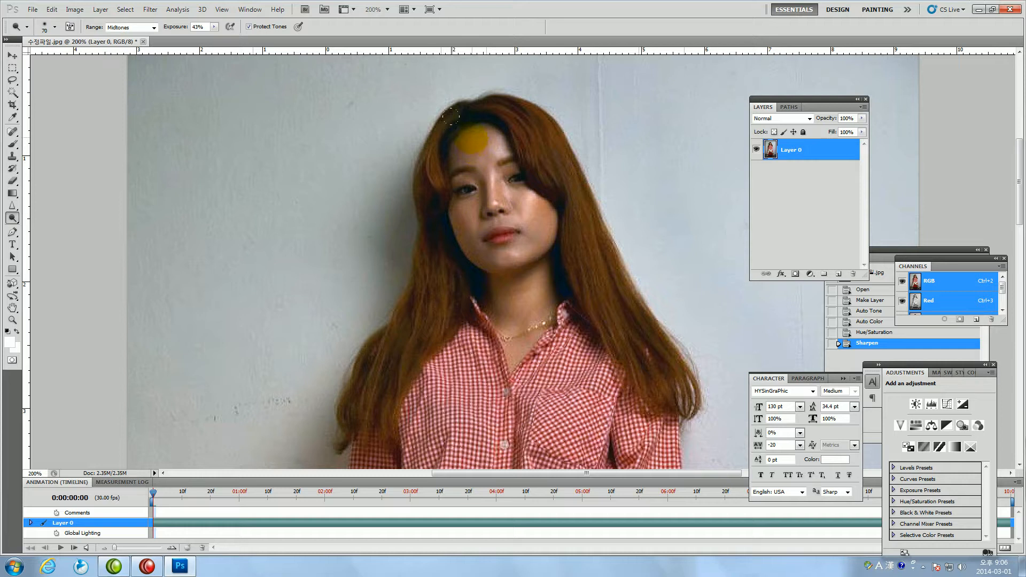
{"action": "mouse_move", "coordinate": [450, 115]}
{"action": "left_mouse_down"}
{"action": "mouse_move", "coordinate": [434, 154]}
{"action": "mouse_move", "coordinate": [454, 247]}
{"action": "left_mouse_up"}
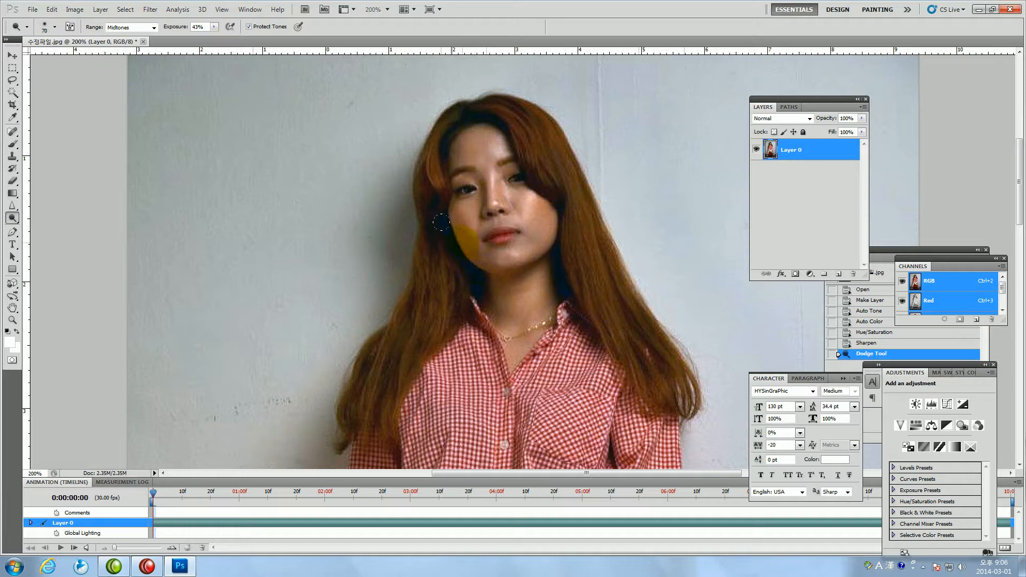
{"action": "left_click_drag", "start_coordinate": [431, 309], "coordinate": [416, 395]}
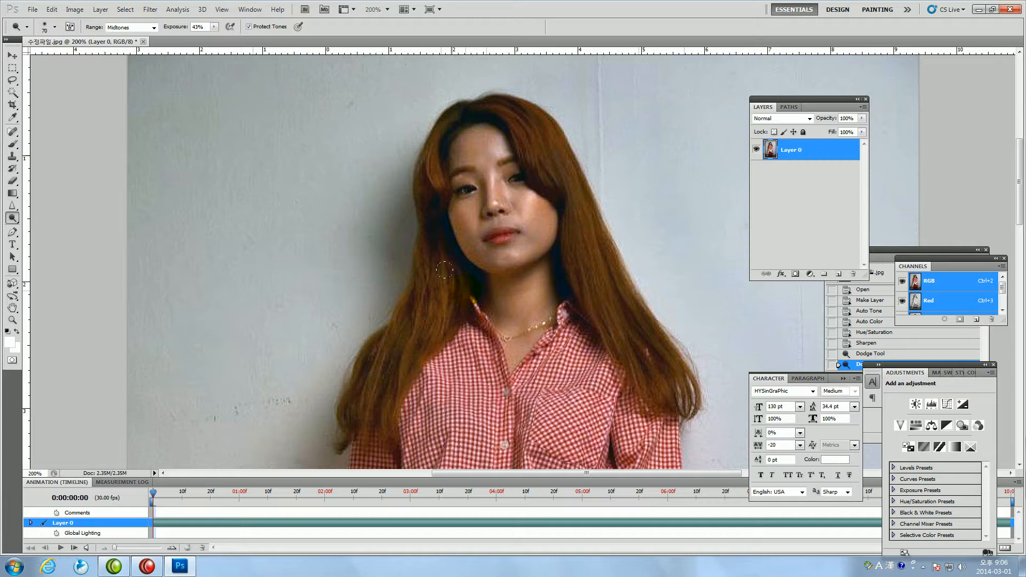
{"action": "left_click_drag", "start_coordinate": [443, 270], "coordinate": [438, 228]}
{"action": "left_click_drag", "start_coordinate": [434, 154], "coordinate": [435, 127]}
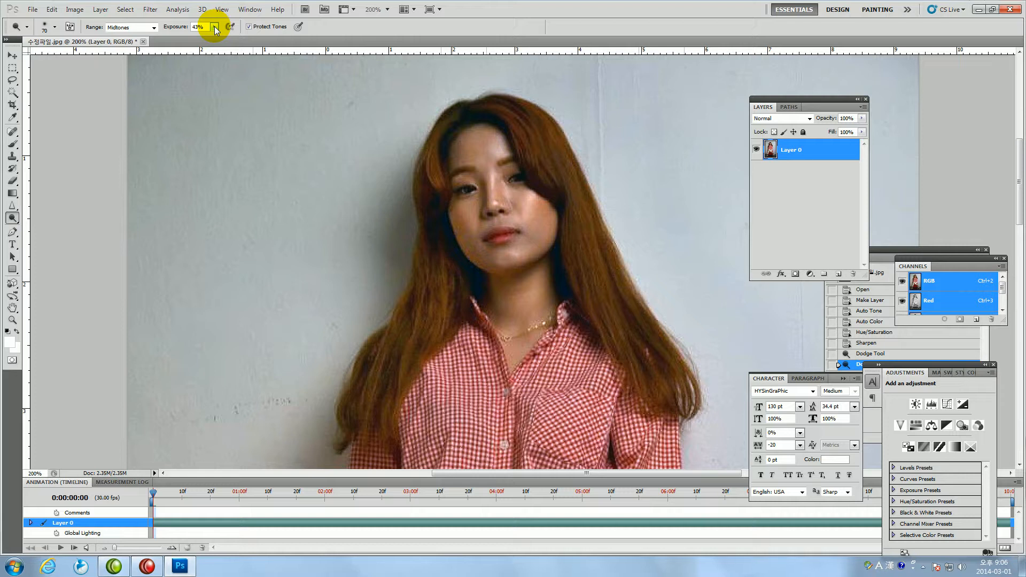
Try dodging the hair at 92% exposure, and undo the stroke
{"action": "left_click_drag", "start_coordinate": [214, 25], "coordinate": [224, 40]}
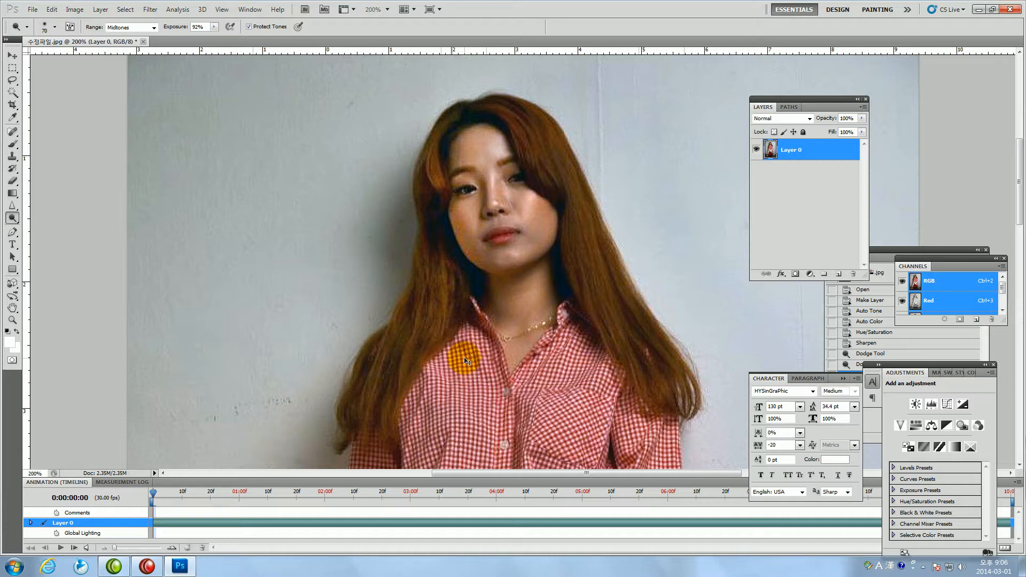
{"action": "key", "text": "ctrl+z"}
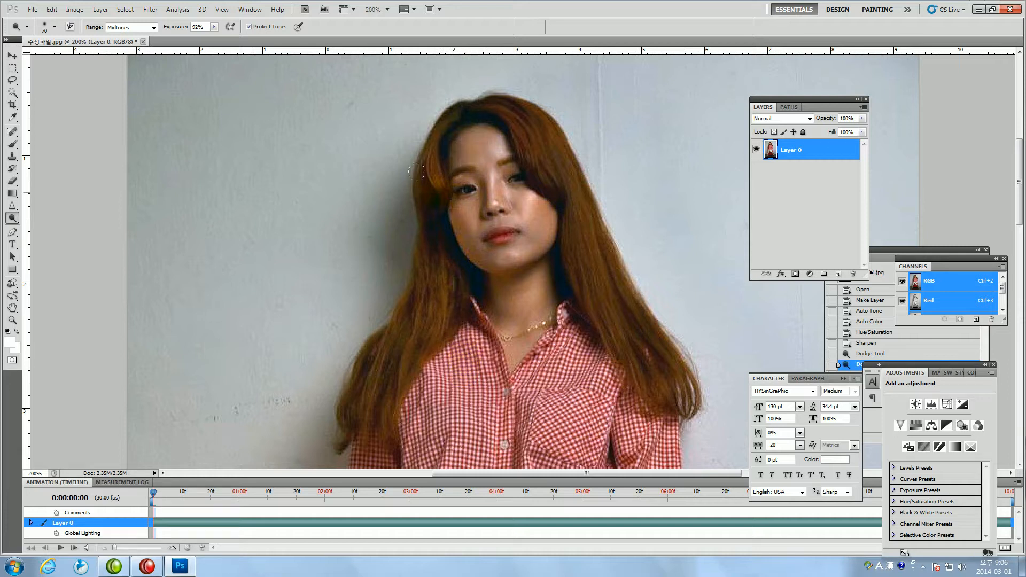
Set the Dodge Tool exposure to 20% and lighten the outer edge of the hair beside the face
{"action": "left_click", "coordinate": [214, 26]}
{"action": "left_click_drag", "start_coordinate": [213, 38], "coordinate": [205, 38]}
{"action": "left_click_drag", "start_coordinate": [183, 42], "coordinate": [183, 42]}
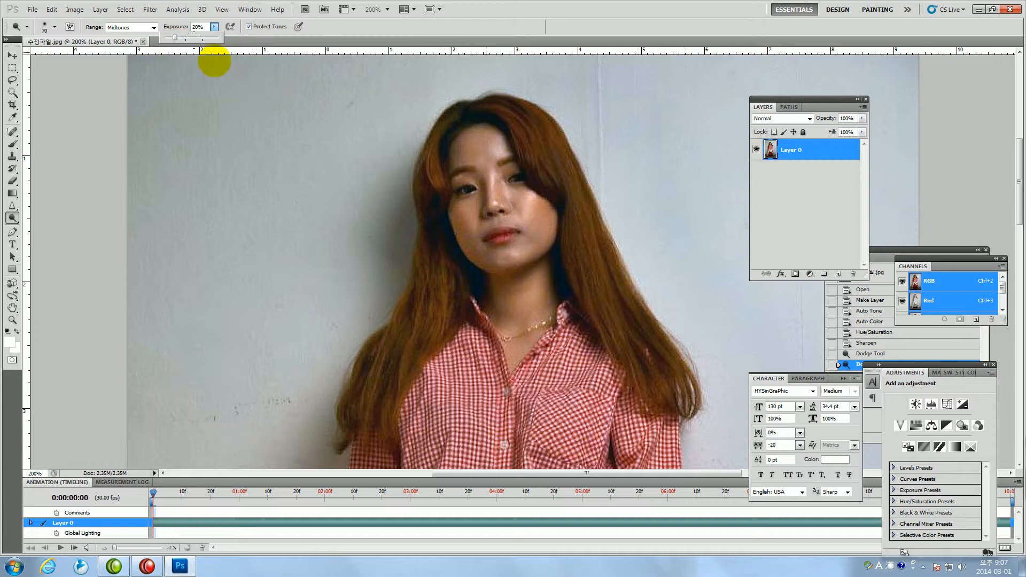
{"action": "left_click", "coordinate": [423, 142]}
{"action": "left_click_drag", "start_coordinate": [424, 142], "coordinate": [427, 217]}
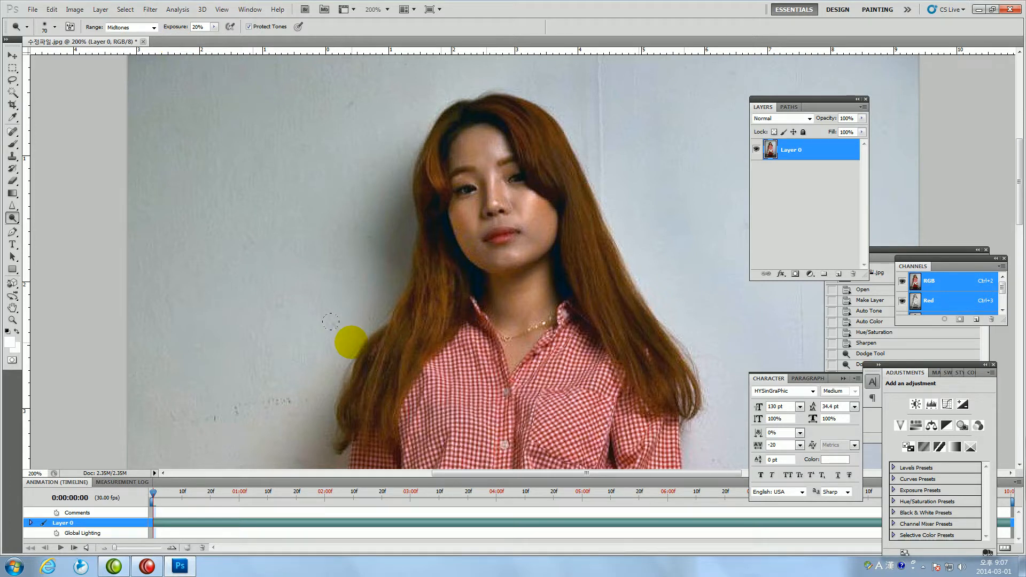
Save the retouched portrait as a JPEG copy named 모델수정1 on the desktop
{"action": "key", "text": "ctrl+minus"}
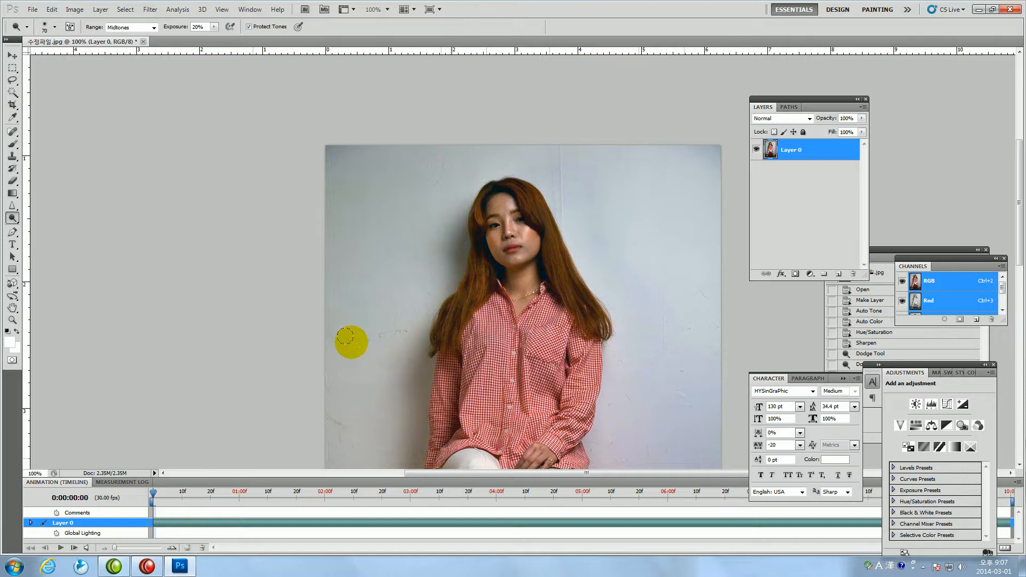
{"action": "left_click_drag", "start_coordinate": [1020, 176], "coordinate": [1022, 227]}
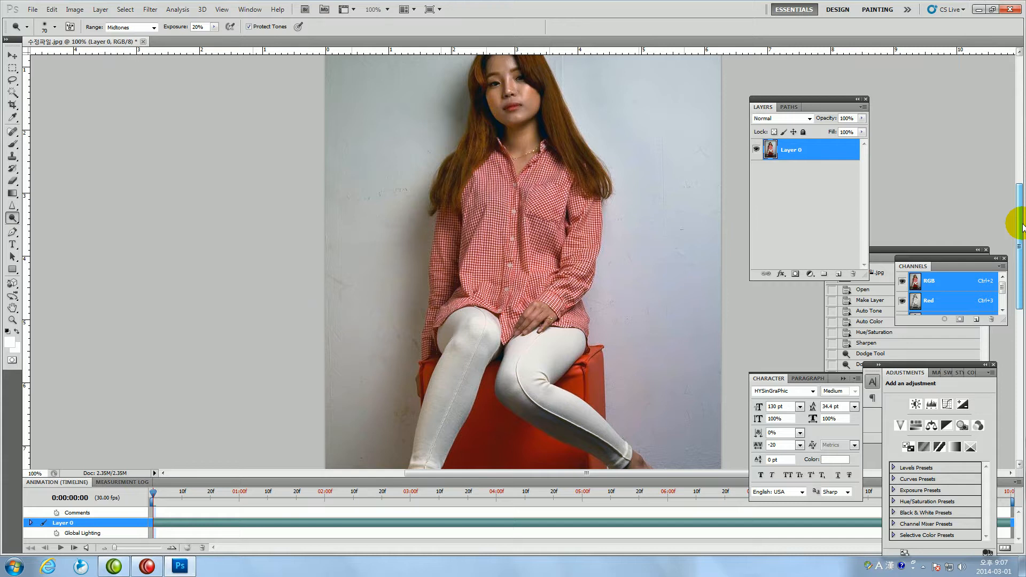
{"action": "left_click_drag", "start_coordinate": [1023, 227], "coordinate": [1021, 218]}
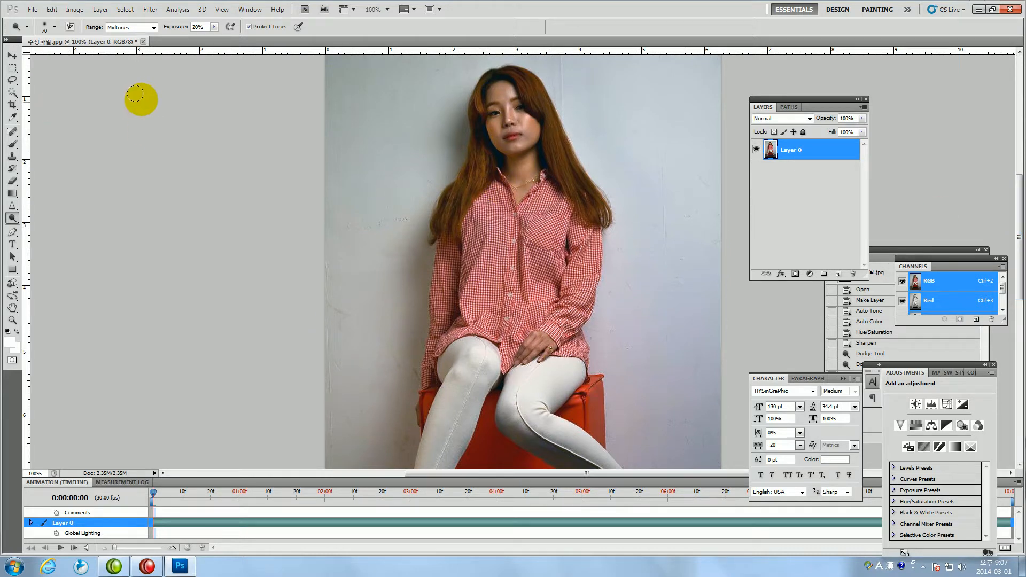
{"action": "left_click", "coordinate": [33, 10]}
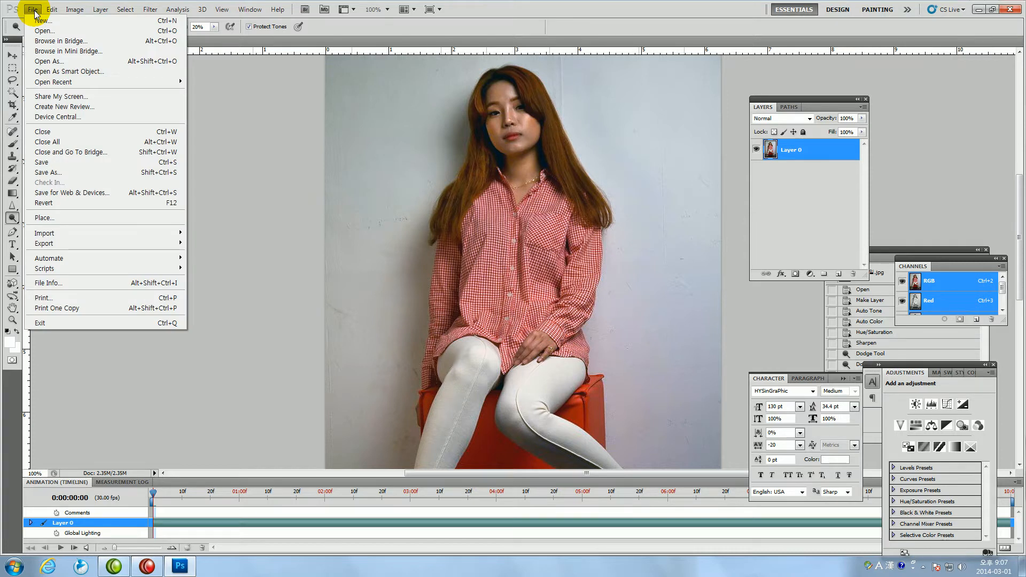
{"action": "left_click", "coordinate": [48, 173]}
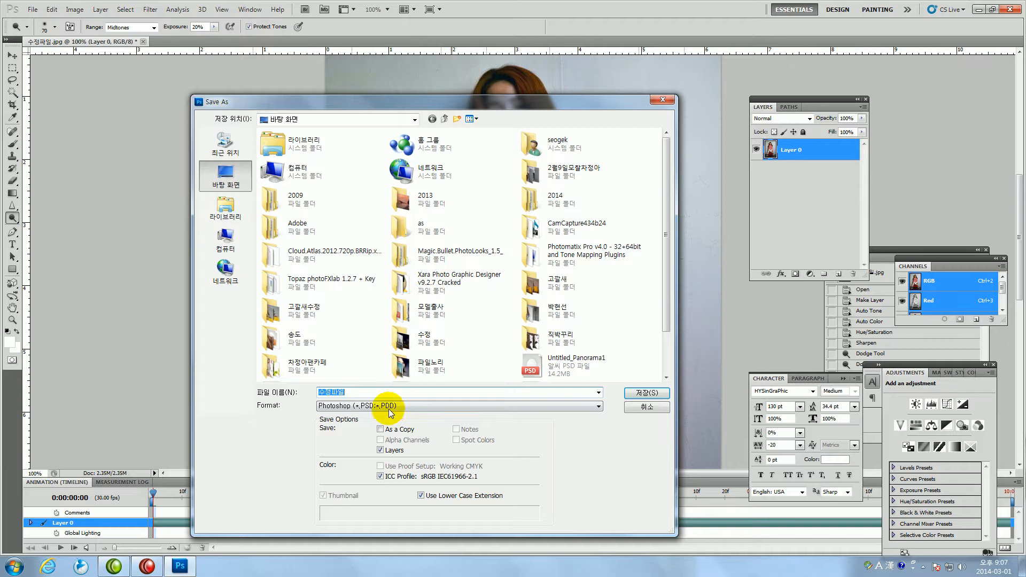
{"action": "left_click", "coordinate": [377, 407]}
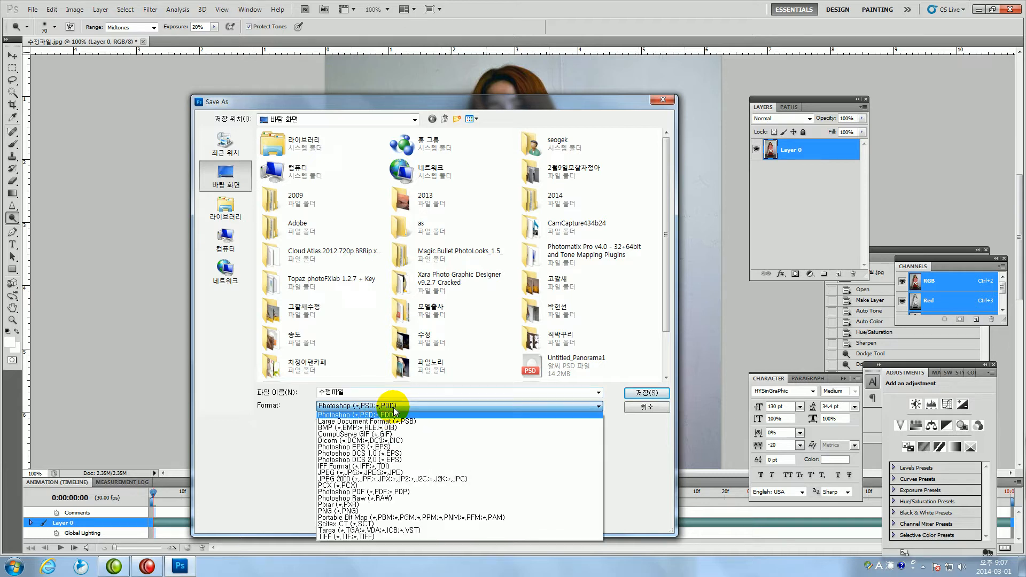
{"action": "left_click", "coordinate": [369, 474]}
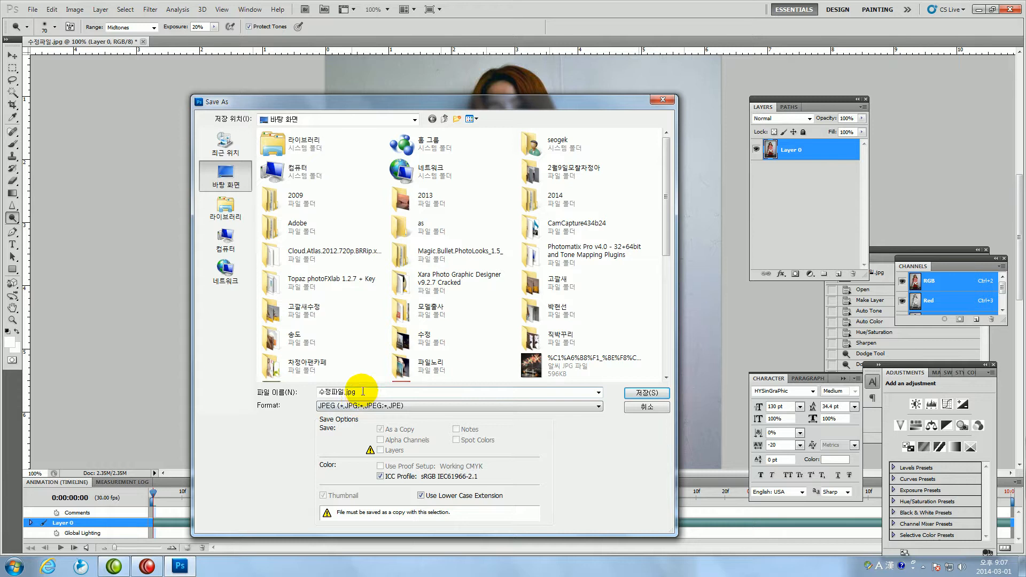
{"action": "left_click_drag", "start_coordinate": [364, 393], "coordinate": [326, 392]}
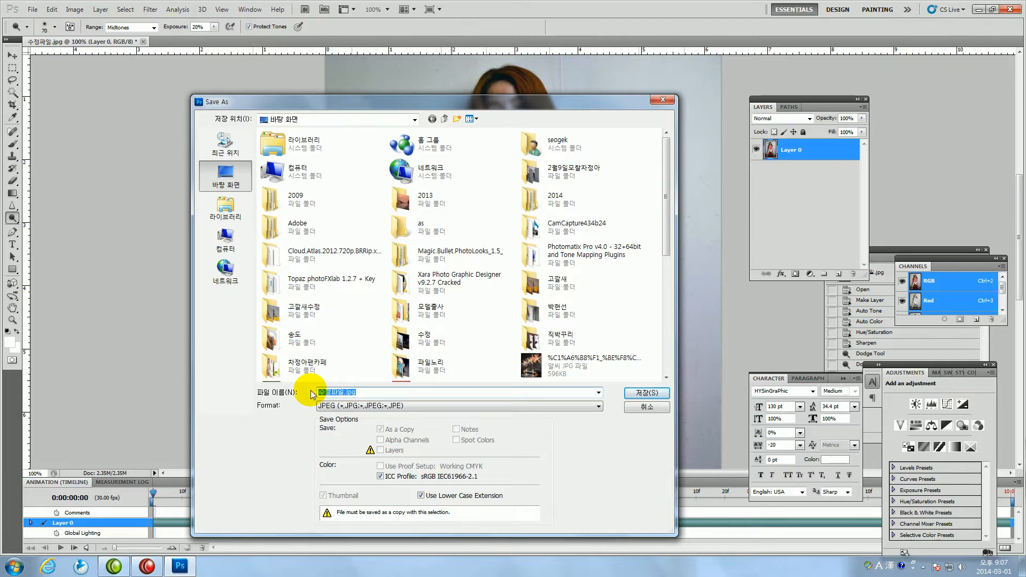
{"action": "type", "text": "ah"}
{"action": "key", "text": "BackSpace"}
{"action": "key", "text": "BackSpace"}
{"action": "key", "text": "Hangul"}
{"action": "type", "text": "모델수정1"}
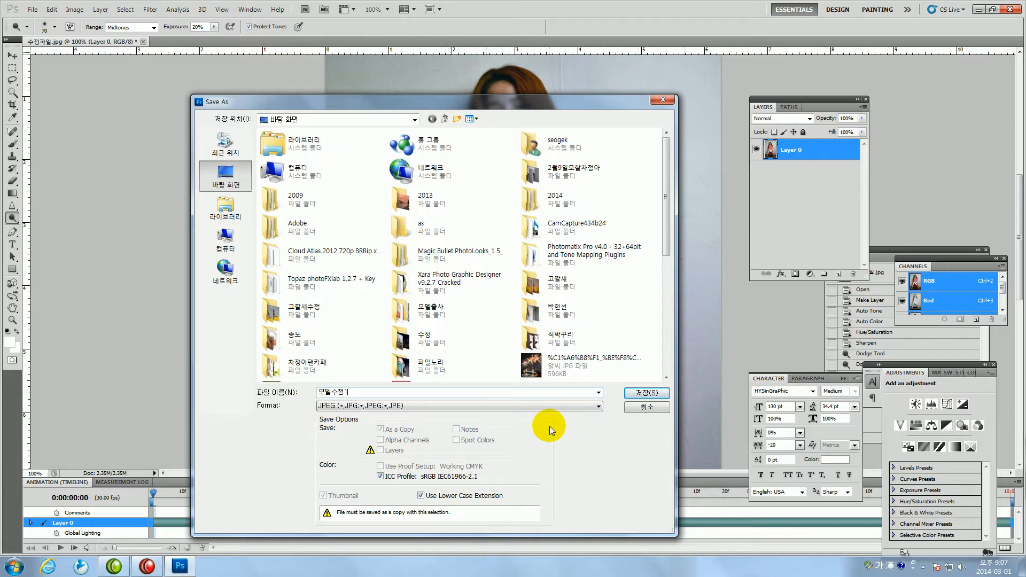
{"action": "left_click", "coordinate": [647, 393]}
{"action": "left_click", "coordinate": [694, 148]}
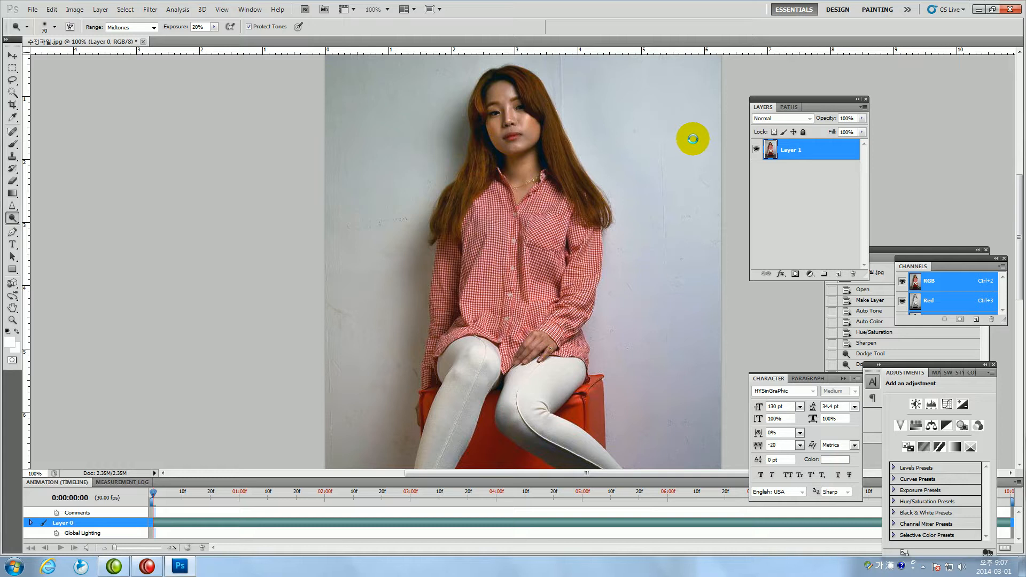
Try to open 수정파일 from the desktop again
{"action": "left_click", "coordinate": [31, 10]}
{"action": "left_click", "coordinate": [38, 25]}
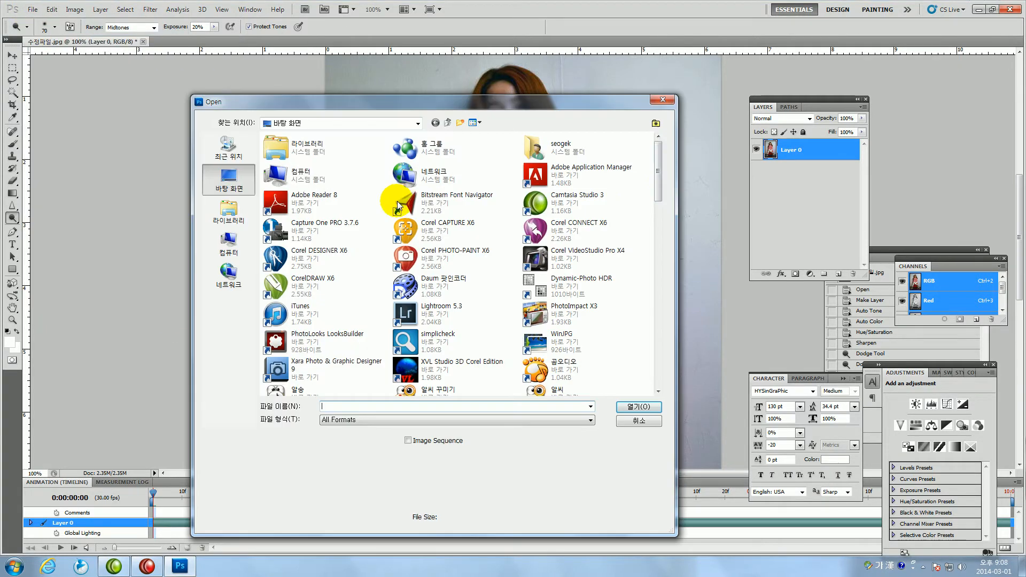
{"action": "left_click_drag", "start_coordinate": [658, 184], "coordinate": [658, 388]}
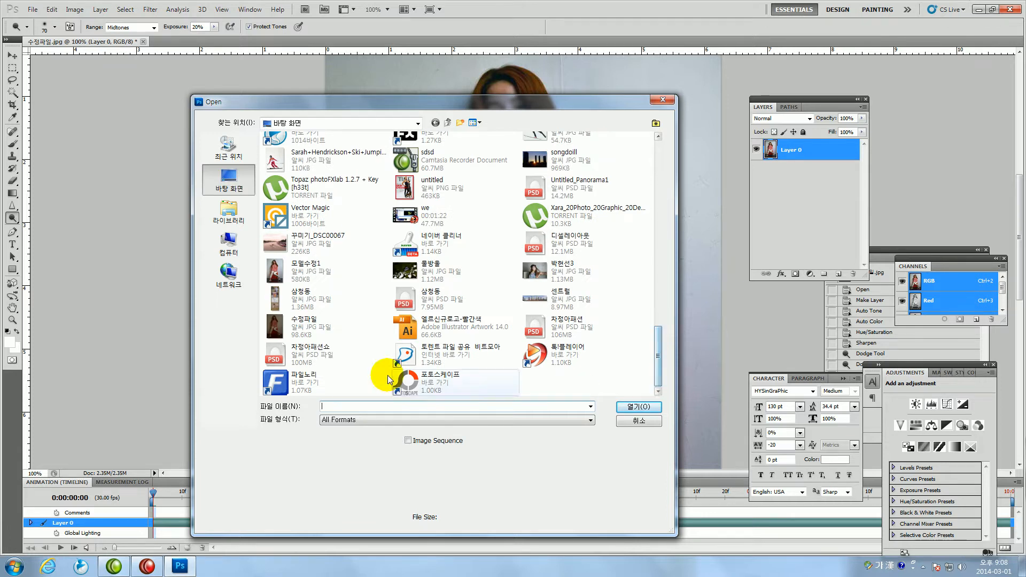
{"action": "left_click", "coordinate": [286, 324]}
{"action": "left_click", "coordinate": [636, 406]}
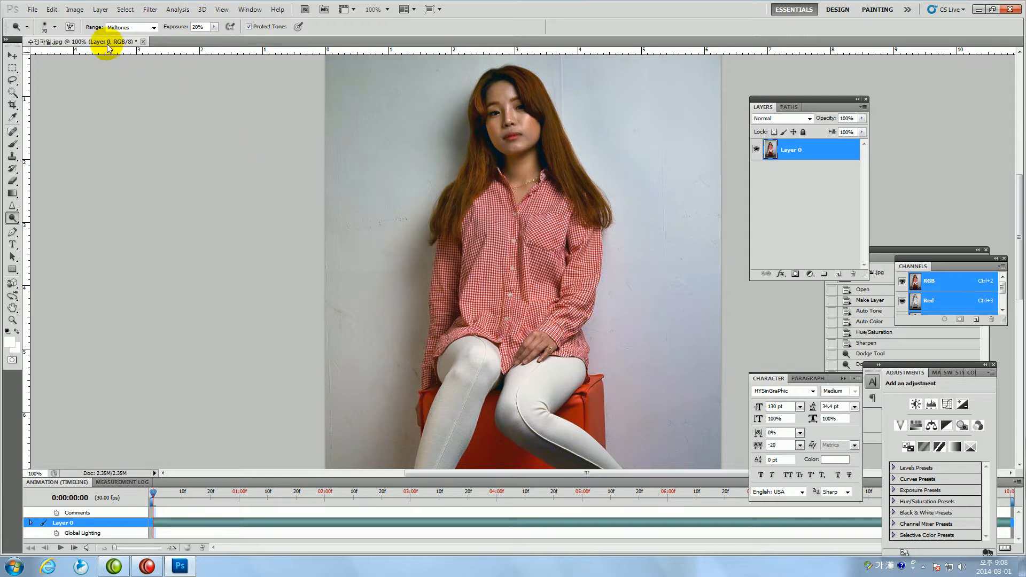
{"action": "left_click", "coordinate": [935, 283]}
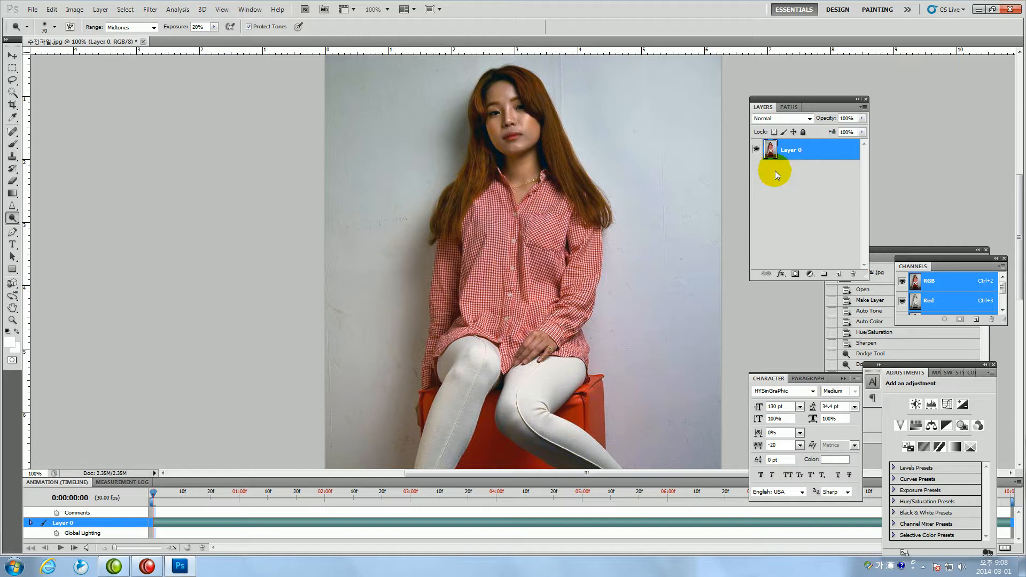
{"action": "left_click", "coordinate": [806, 161]}
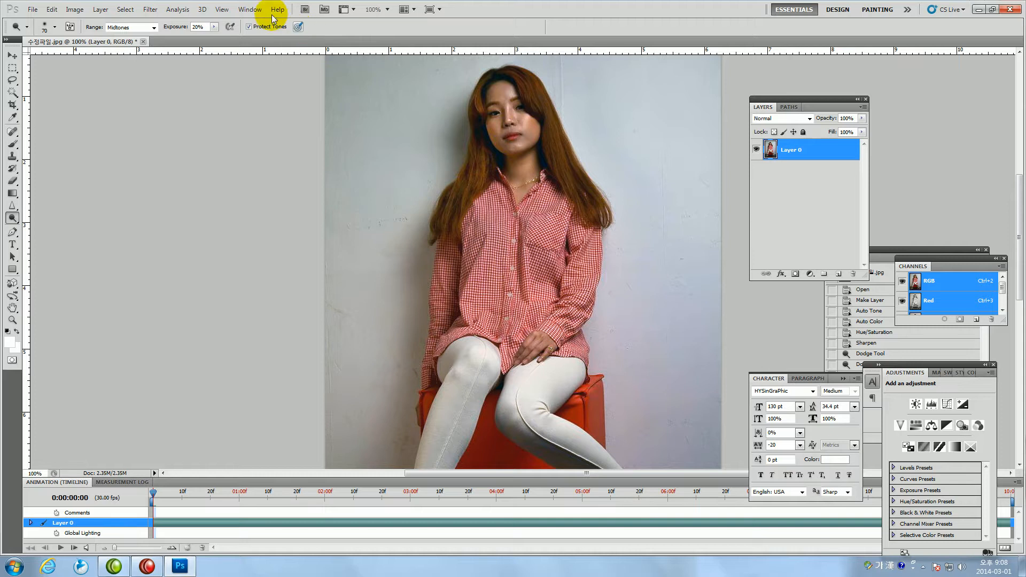
{"action": "left_click", "coordinate": [801, 158]}
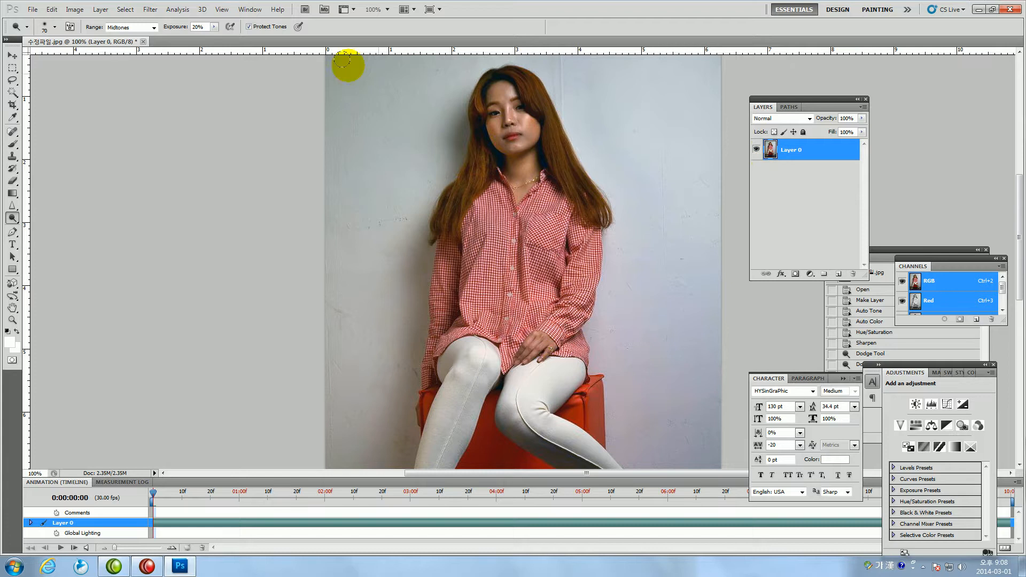
Show the document history and compare the original snapshot with the last Dodge Tool state
{"action": "left_click", "coordinate": [249, 9]}
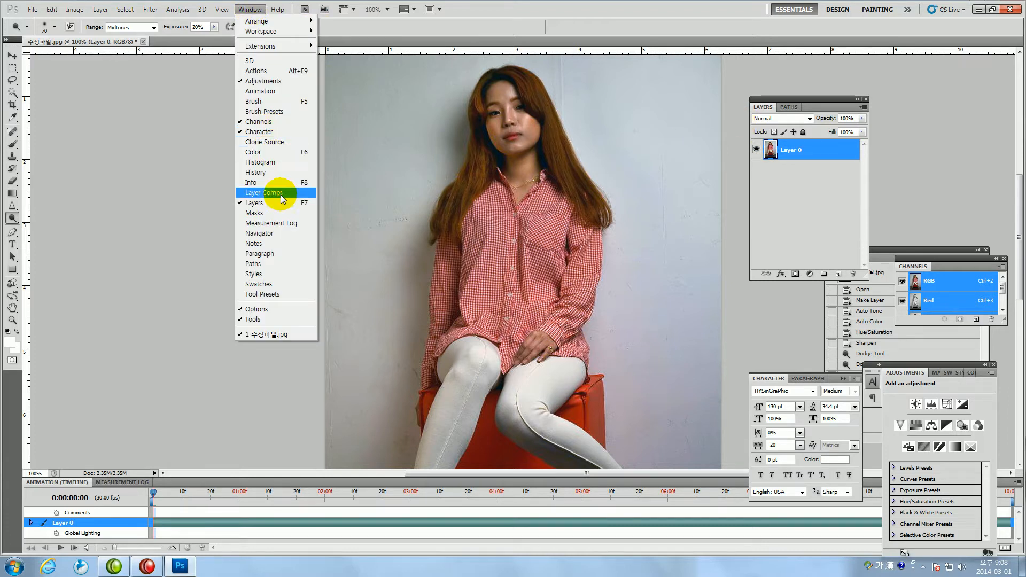
{"action": "left_click", "coordinate": [271, 173]}
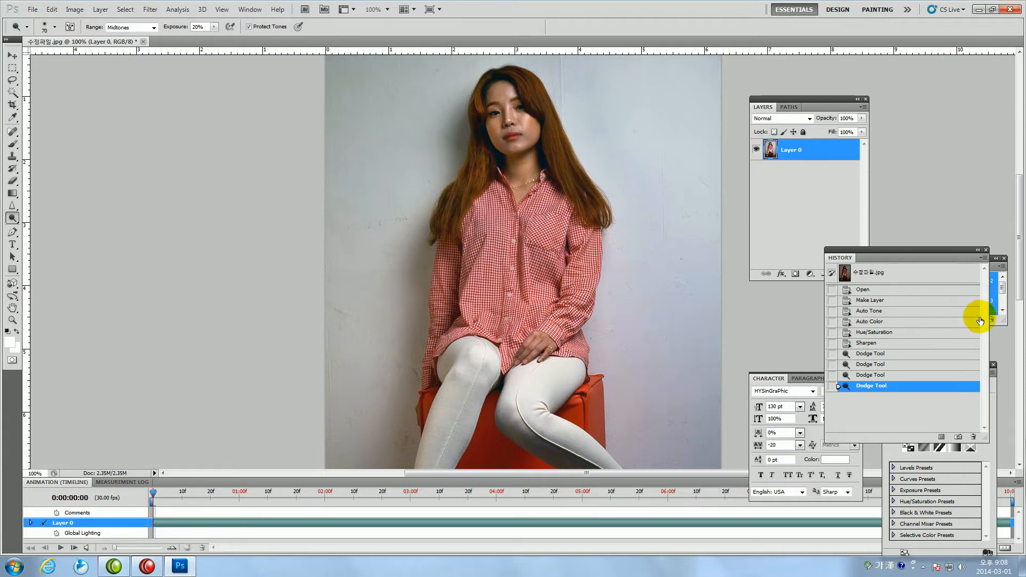
{"action": "left_click", "coordinate": [866, 277]}
{"action": "left_click", "coordinate": [491, 189]}
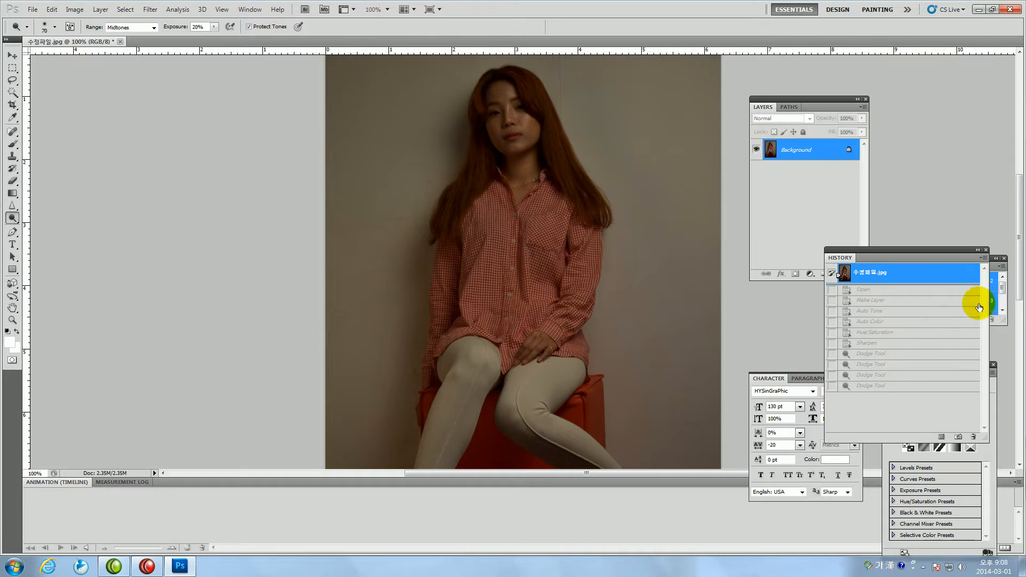
{"action": "left_click", "coordinate": [850, 388]}
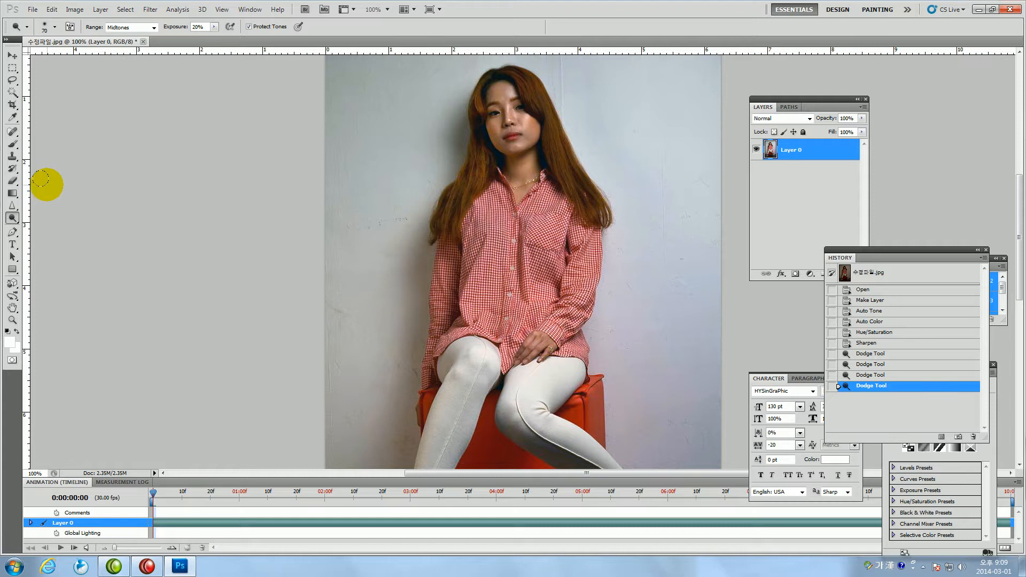
Clone clean wall texture over the marks beside the hair and lower down the wall using the Clone Stamp with a 25 px brush
{"action": "left_click", "coordinate": [16, 135]}
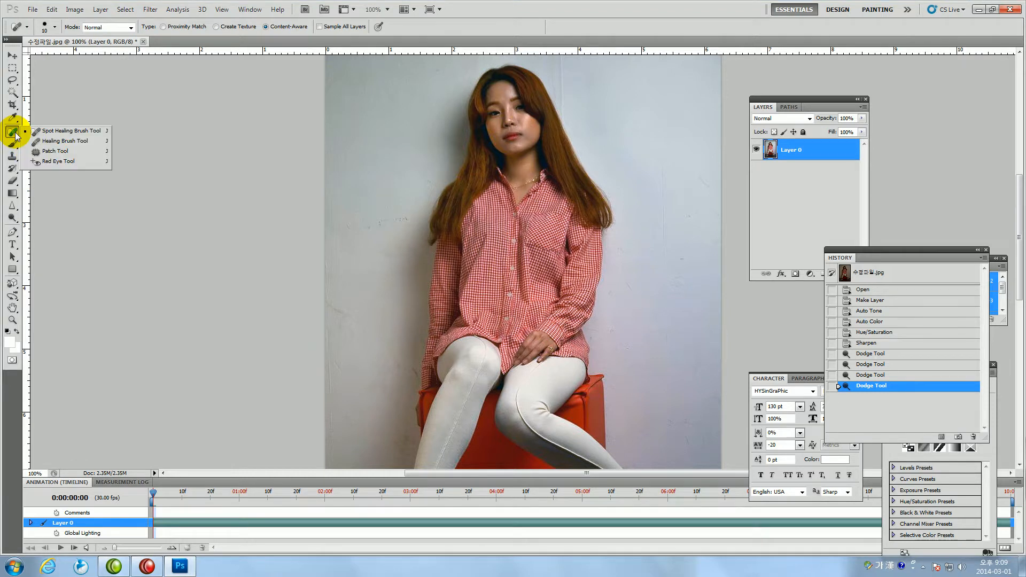
{"action": "left_click", "coordinate": [12, 158]}
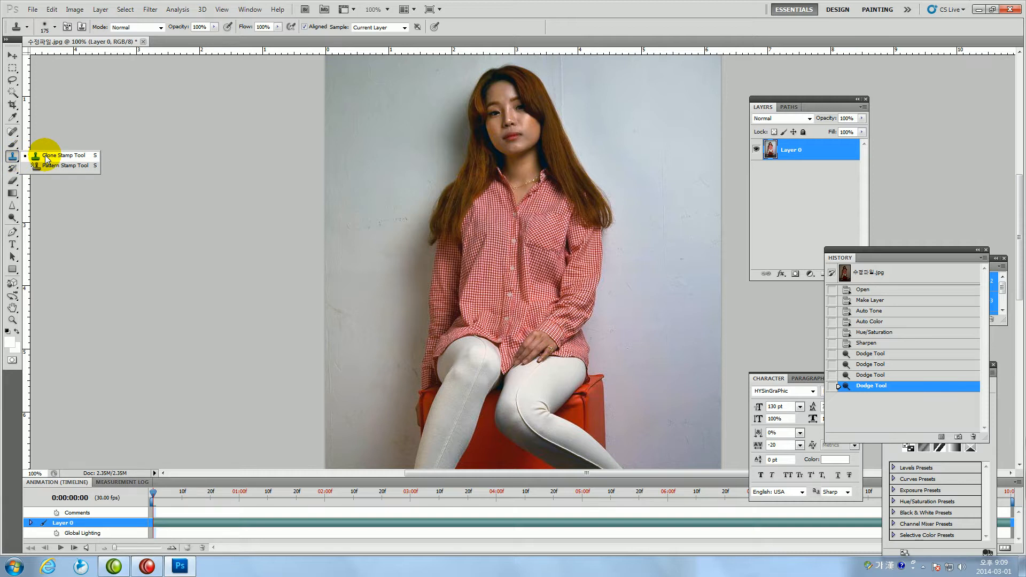
{"action": "left_click", "coordinate": [46, 157]}
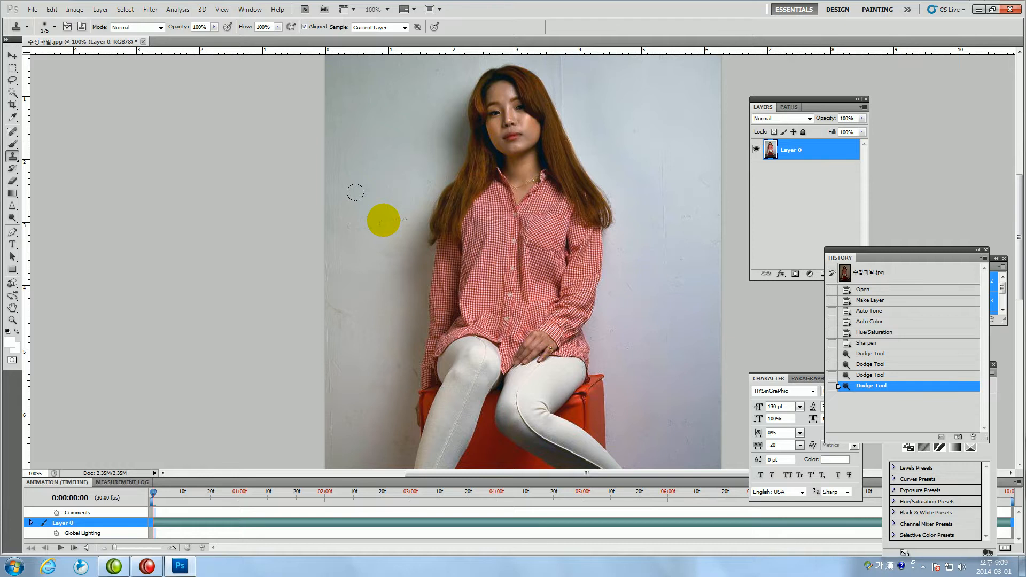
{"action": "key", "text": "bracketleft"}
{"action": "key", "text": "bracketleft"}
{"action": "key", "text": "bracketleft"}
{"action": "key", "text": "bracketleft"}
{"action": "key", "text": "bracketleft"}
{"action": "key", "text": "bracketleft"}
{"action": "key", "text": "bracketleft"}
{"action": "key", "text": "bracketleft"}
{"action": "key", "text": "bracketleft"}
{"action": "key", "text": "bracketright"}
{"action": "key", "text": "bracketright"}
{"action": "key", "text": "bracketright"}
{"action": "key", "text": "bracketright"}
{"action": "key", "text": "bracketright"}
{"action": "key", "text": "bracketleft"}
{"action": "key", "text": "bracketleft"}
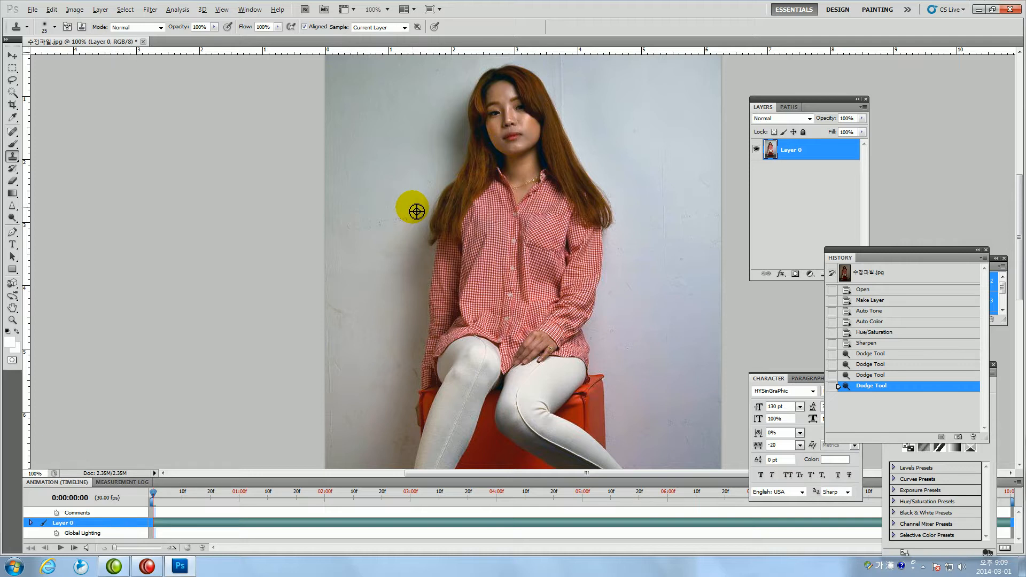
{"action": "left_click", "coordinate": [415, 210], "text": "alt"}
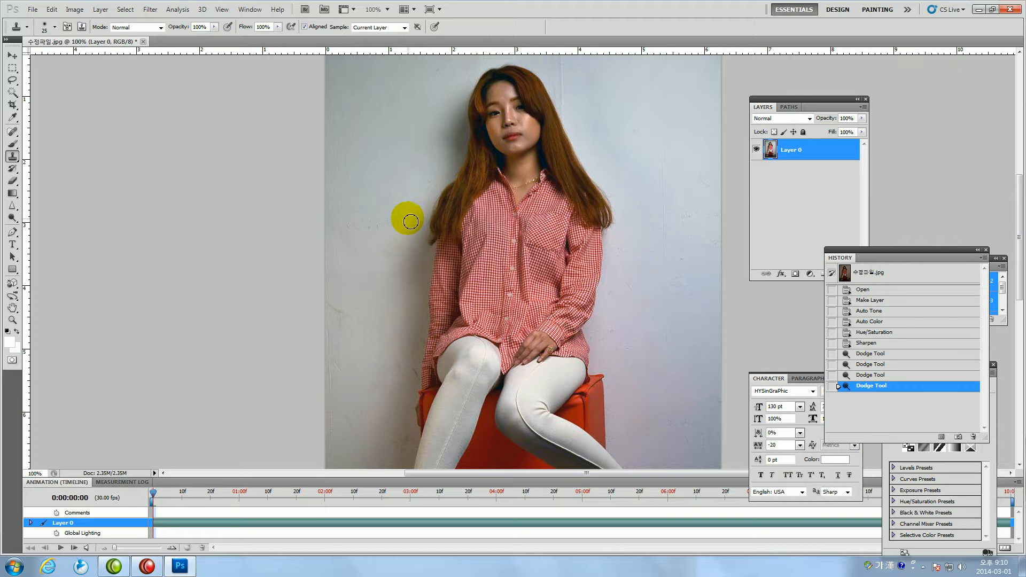
{"action": "mouse_move", "coordinate": [411, 222]}
{"action": "left_mouse_down"}
{"action": "mouse_move", "coordinate": [392, 218]}
{"action": "mouse_move", "coordinate": [419, 215]}
{"action": "left_mouse_up"}
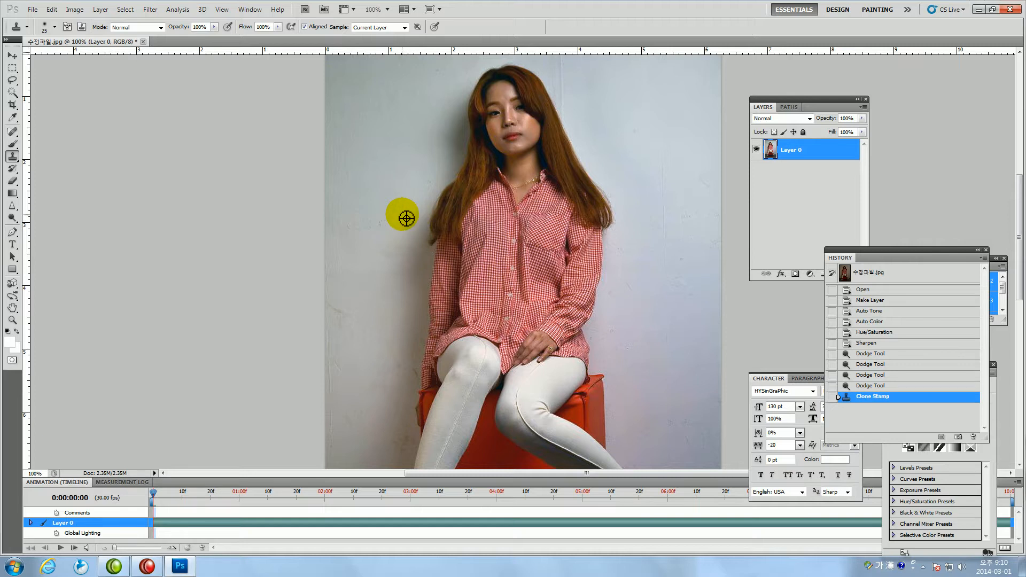
{"action": "left_click", "coordinate": [406, 218], "text": "alt"}
{"action": "mouse_move", "coordinate": [399, 215]}
{"action": "left_mouse_down"}
{"action": "mouse_move", "coordinate": [370, 231]}
{"action": "mouse_move", "coordinate": [400, 230]}
{"action": "left_mouse_up"}
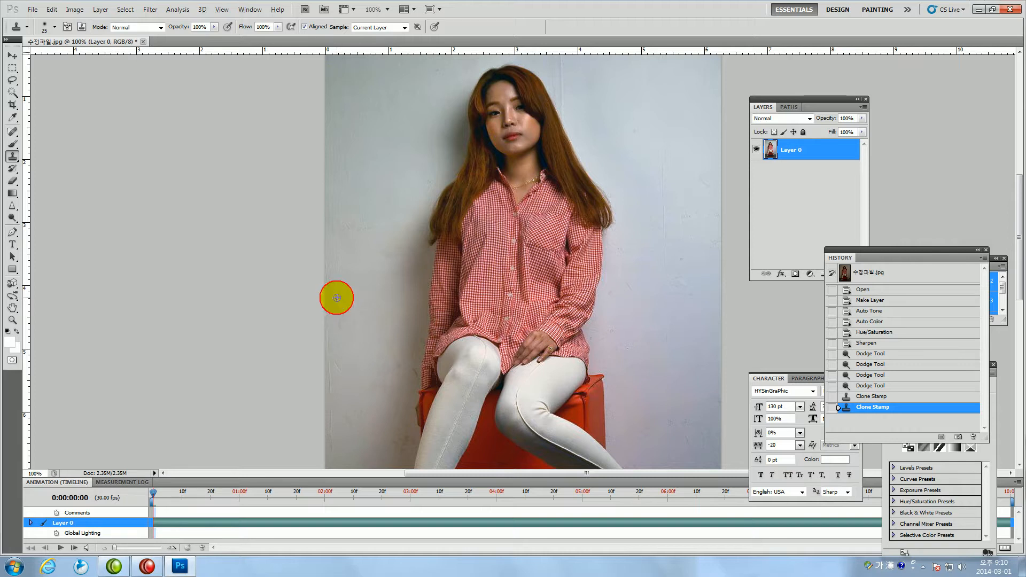
{"action": "left_click", "coordinate": [339, 309]}
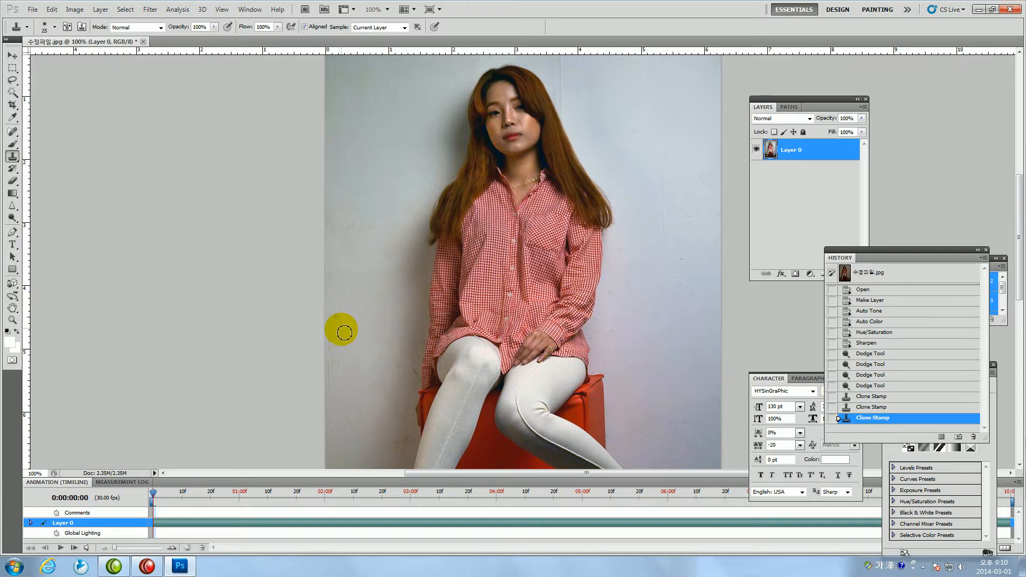
{"action": "left_click", "coordinate": [341, 327]}
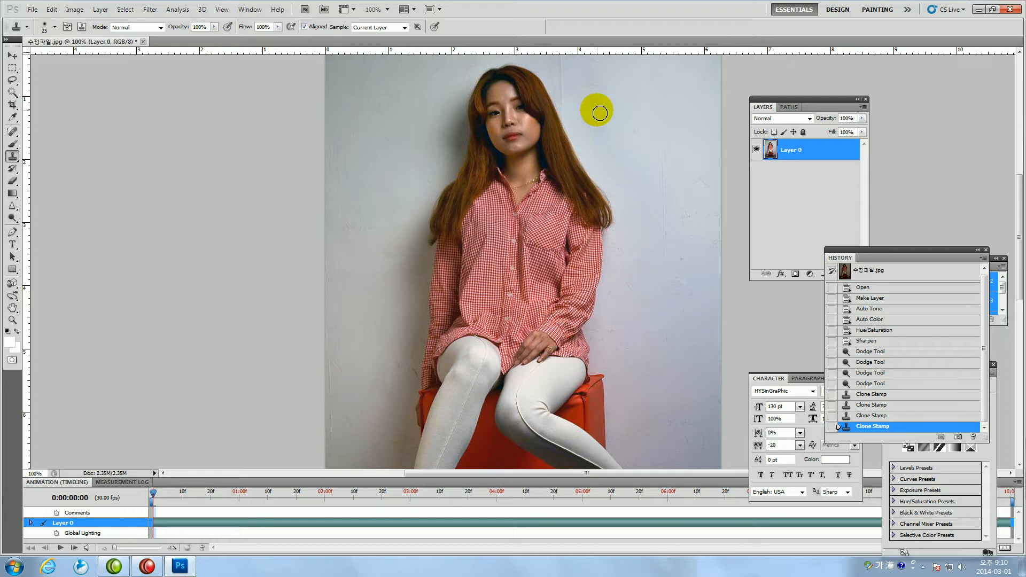
Sample the clean wall near the head and clone it over the vertical line running beside the hair
{"action": "left_click", "coordinate": [574, 66], "text": "alt"}
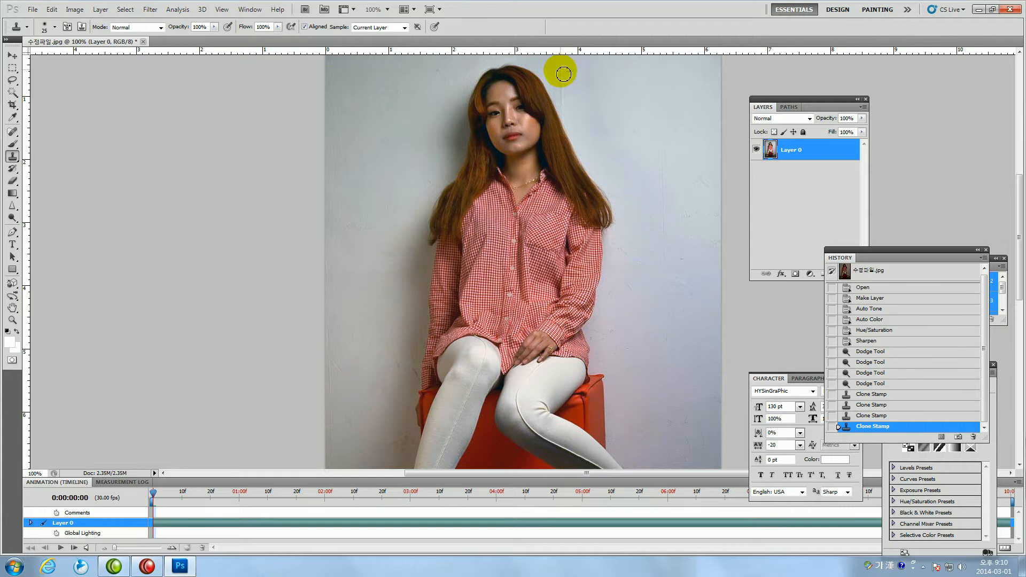
{"action": "left_click", "coordinate": [563, 74]}
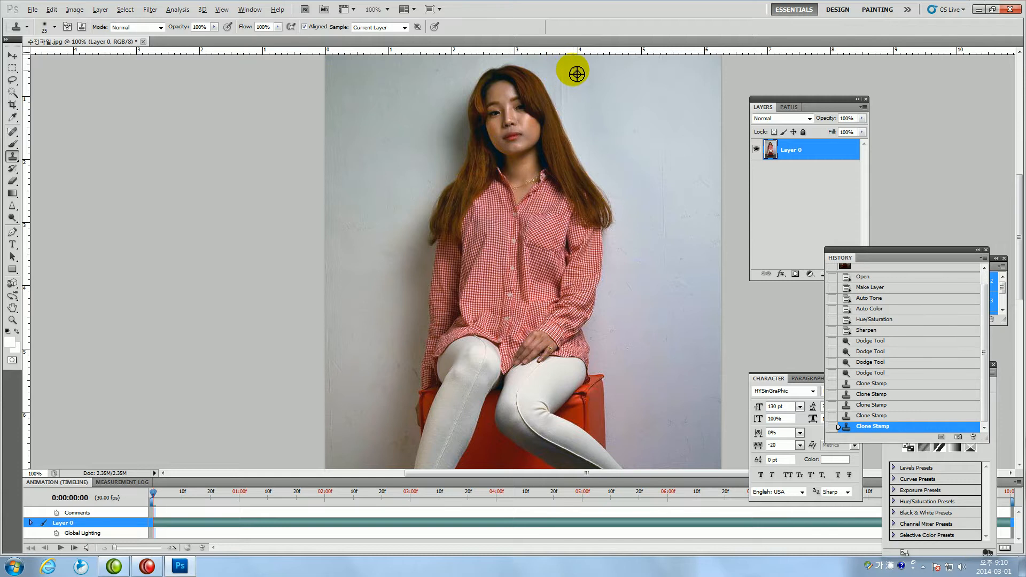
{"action": "left_click", "coordinate": [564, 98]}
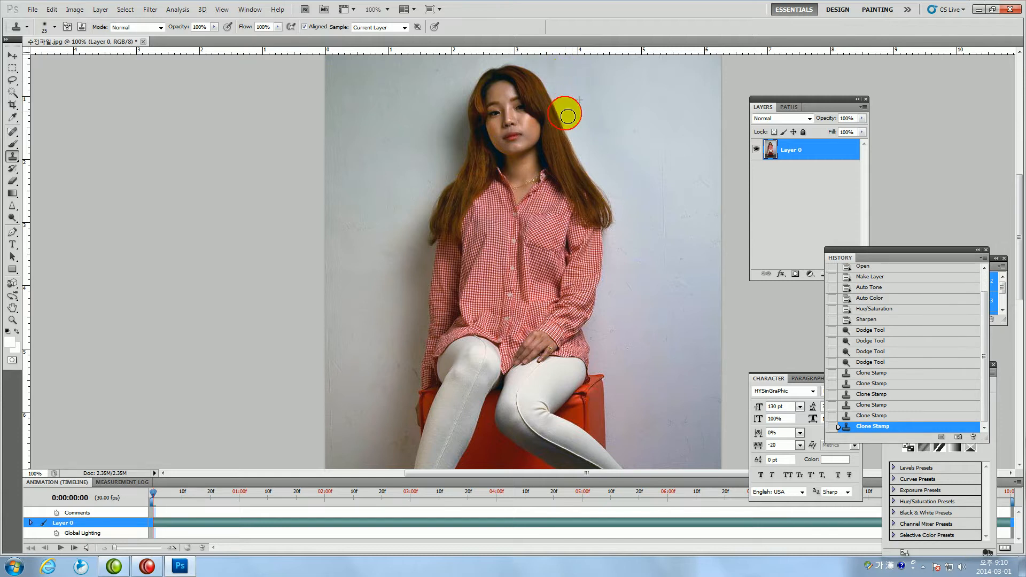
{"action": "left_click", "coordinate": [567, 116]}
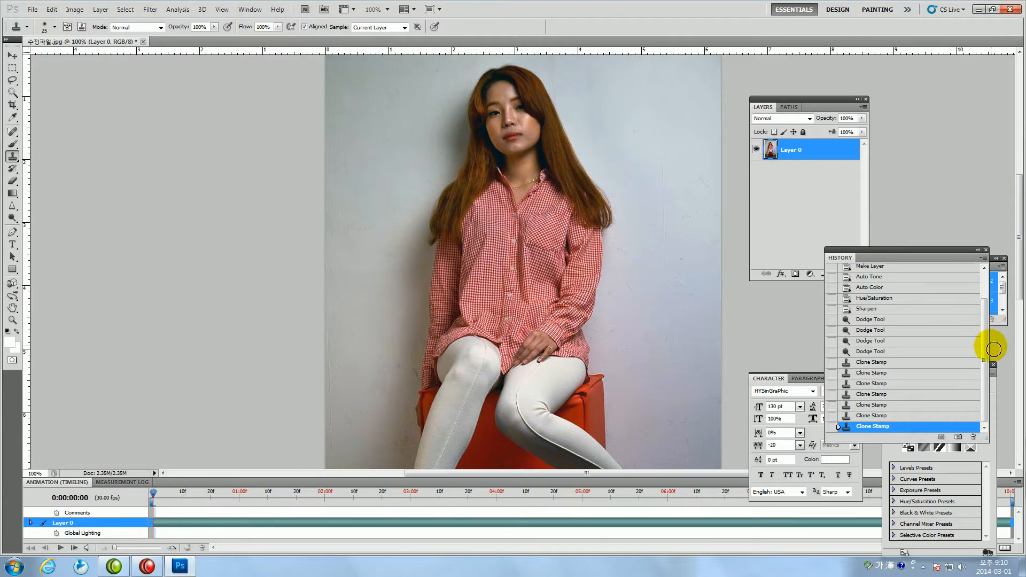
Compare the original snapshot with the last Clone Stamp state in the document history
{"action": "left_click_drag", "start_coordinate": [987, 345], "coordinate": [989, 286]}
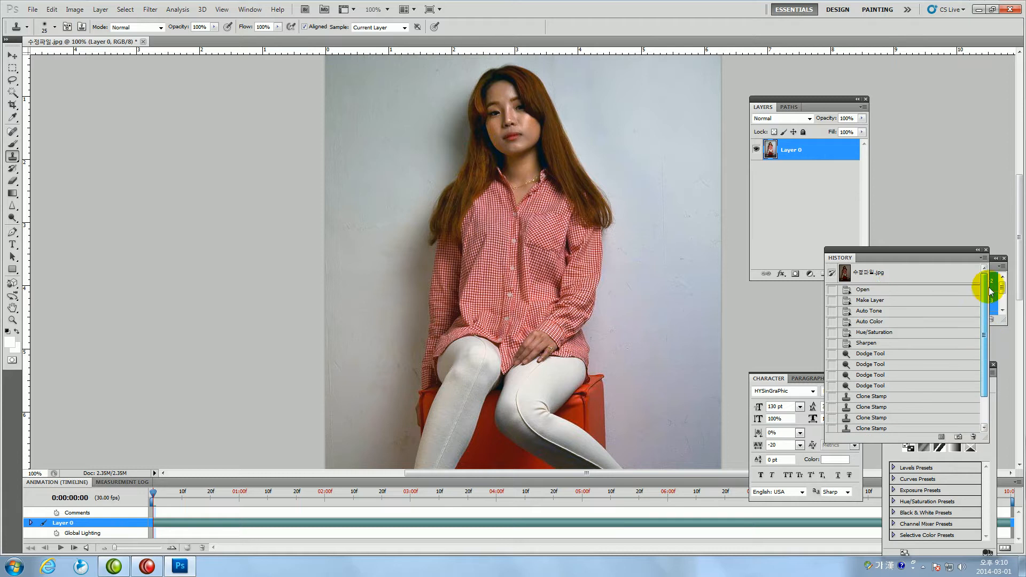
{"action": "left_click", "coordinate": [896, 279]}
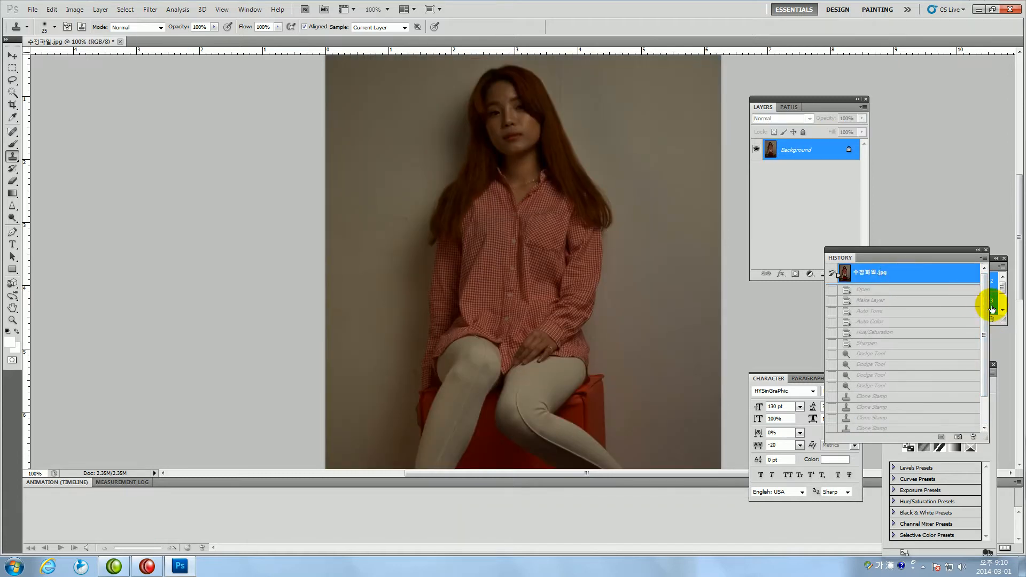
{"action": "left_click_drag", "start_coordinate": [985, 298], "coordinate": [981, 362]}
{"action": "left_click", "coordinate": [890, 427]}
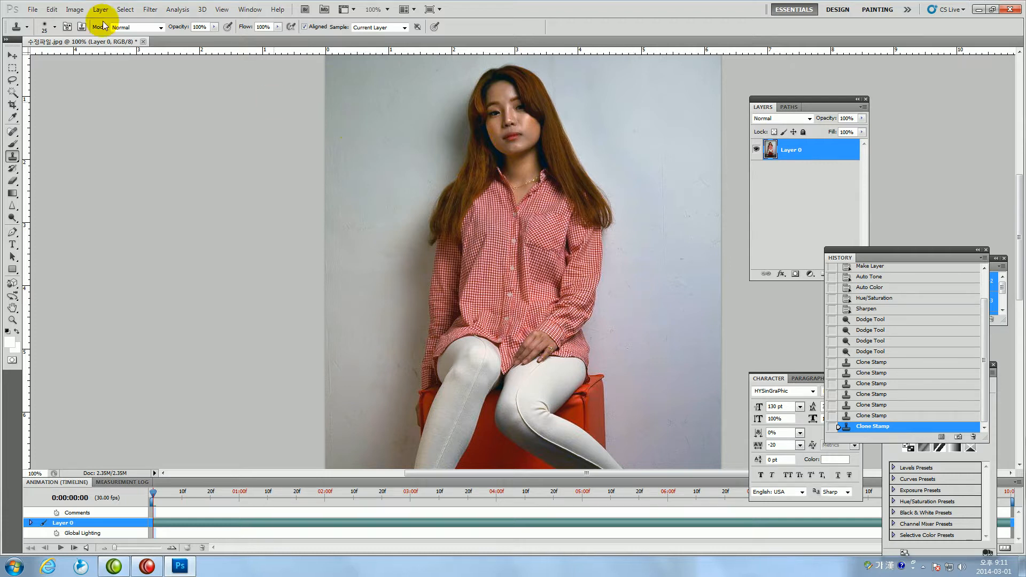
{"action": "left_click", "coordinate": [72, 11]}
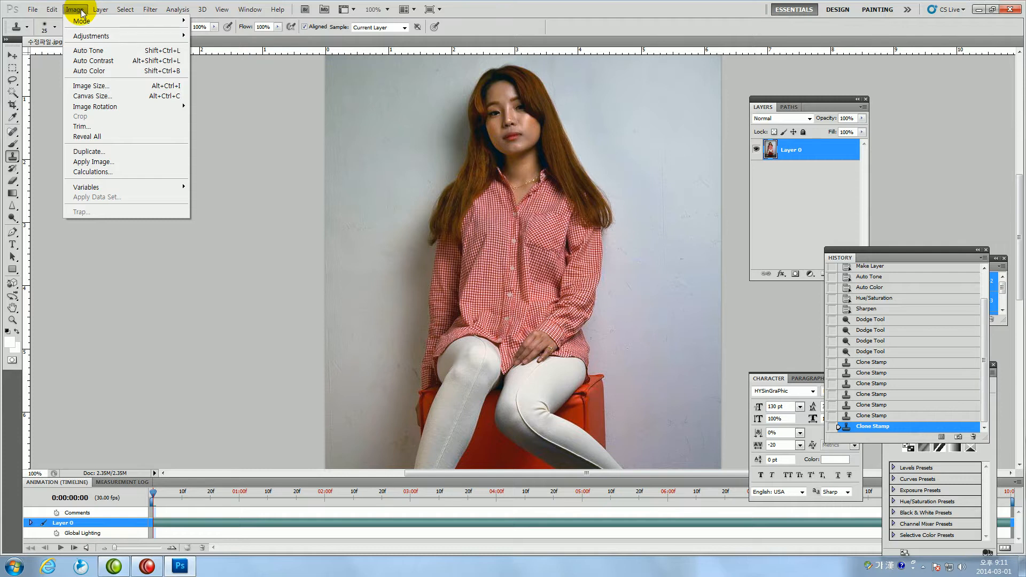
{"action": "mouse_move", "coordinate": [87, 39]}
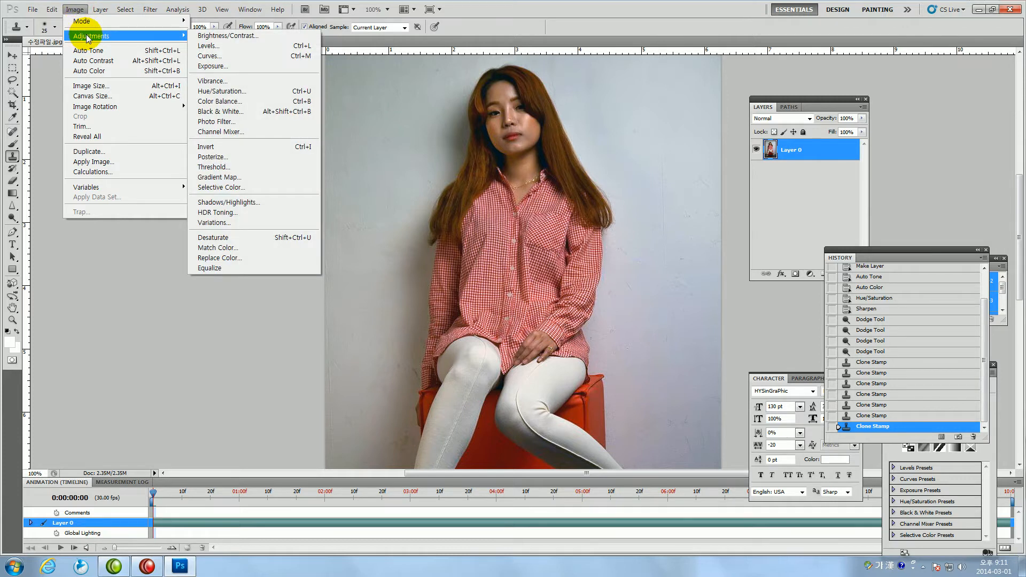
{"action": "left_click", "coordinate": [227, 92]}
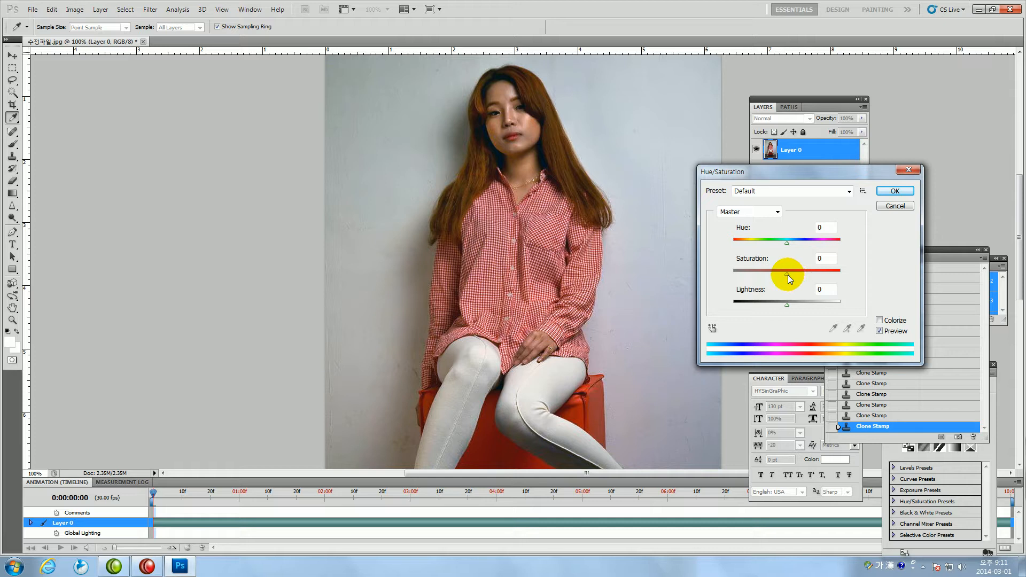
{"action": "left_click", "coordinate": [899, 207]}
{"action": "key", "text": "s"}
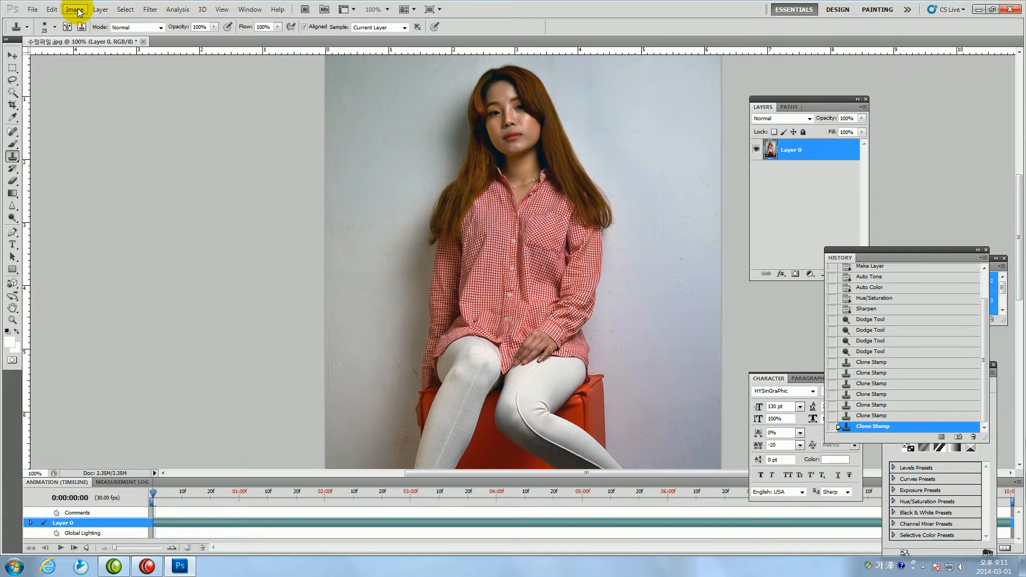
{"action": "left_click", "coordinate": [146, 11]}
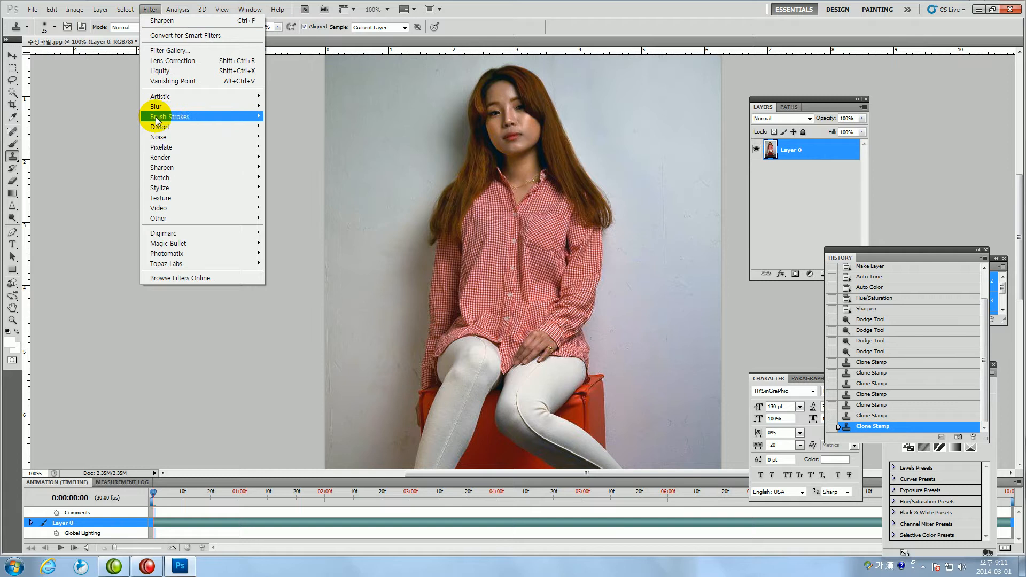
{"action": "mouse_move", "coordinate": [244, 168]}
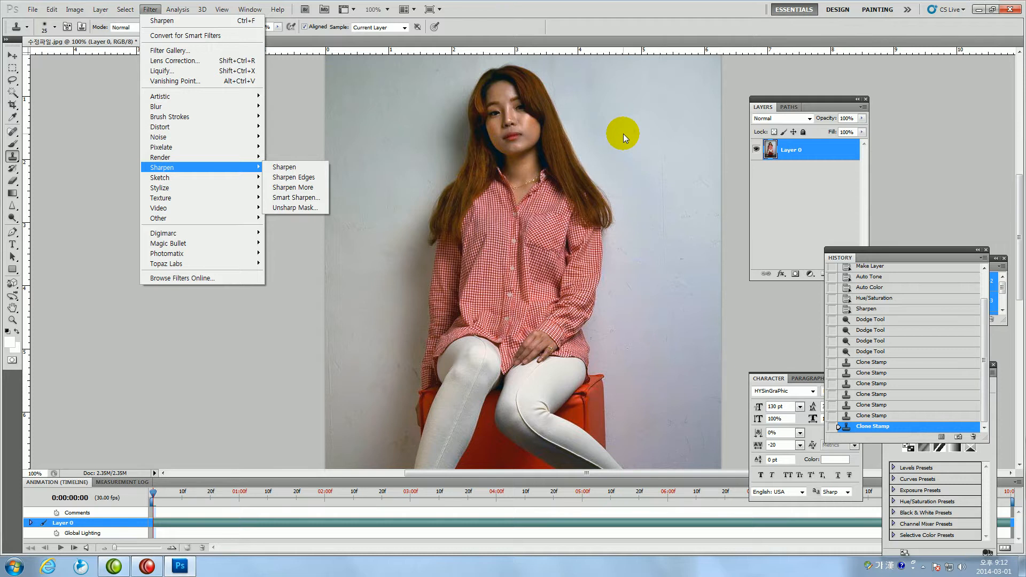
{"action": "left_click", "coordinate": [484, 5]}
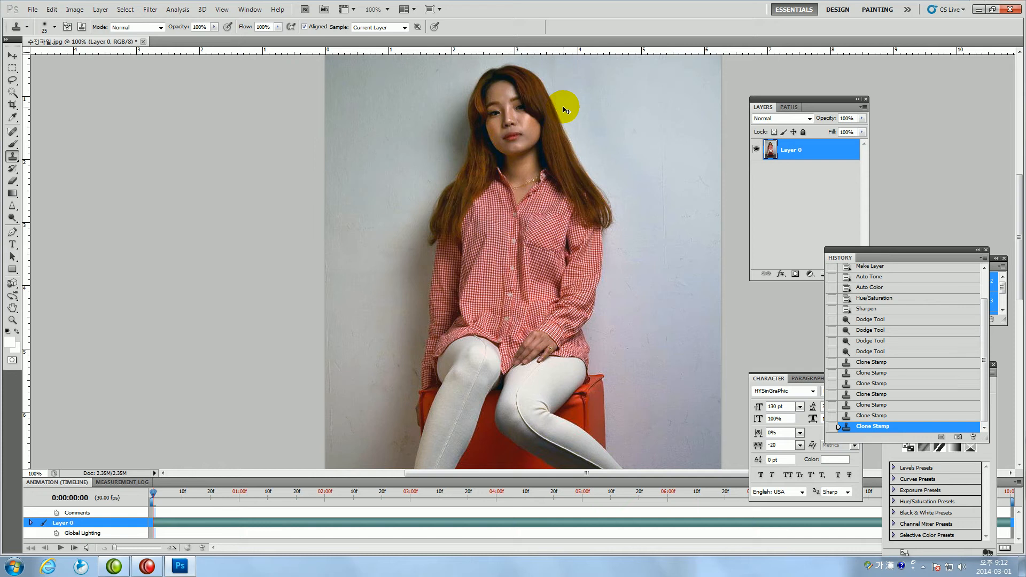
Sharpen both eyes of the model using the Sharpen Tool with a 15 px brush at 50% strength
{"action": "key", "text": "ctrl+plus"}
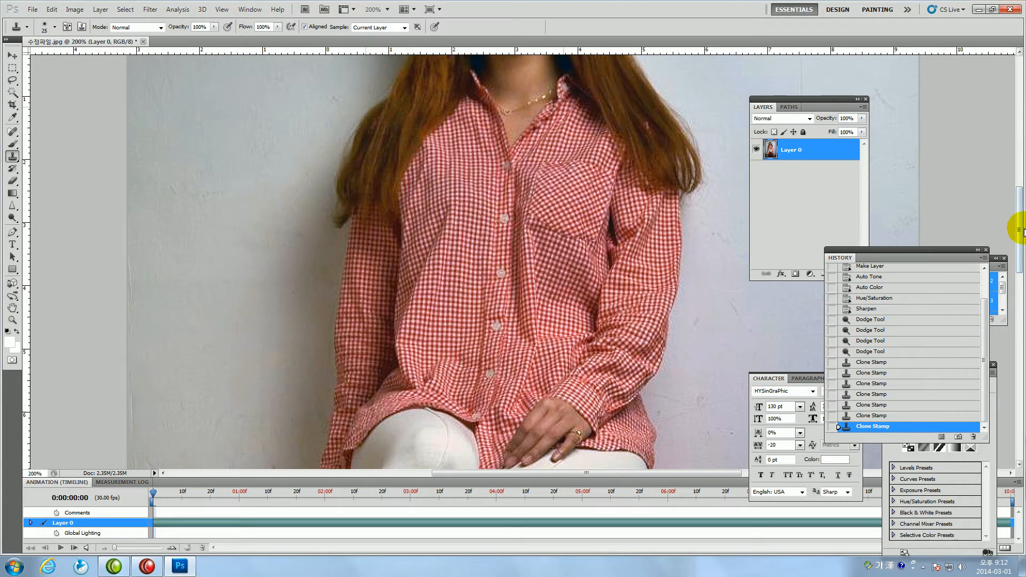
{"action": "left_click_drag", "start_coordinate": [1017, 224], "coordinate": [1019, 164]}
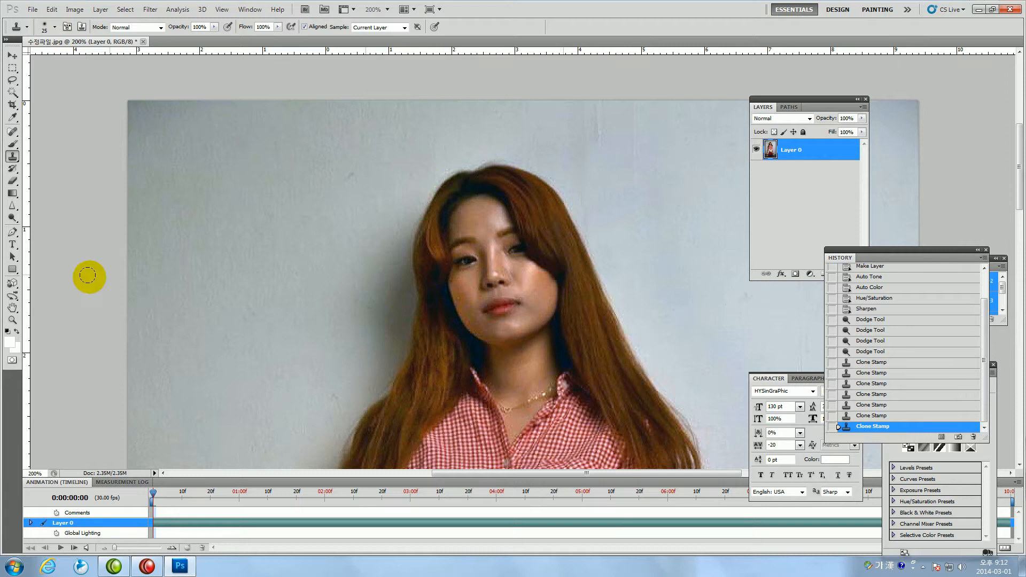
{"action": "left_click", "coordinate": [12, 207]}
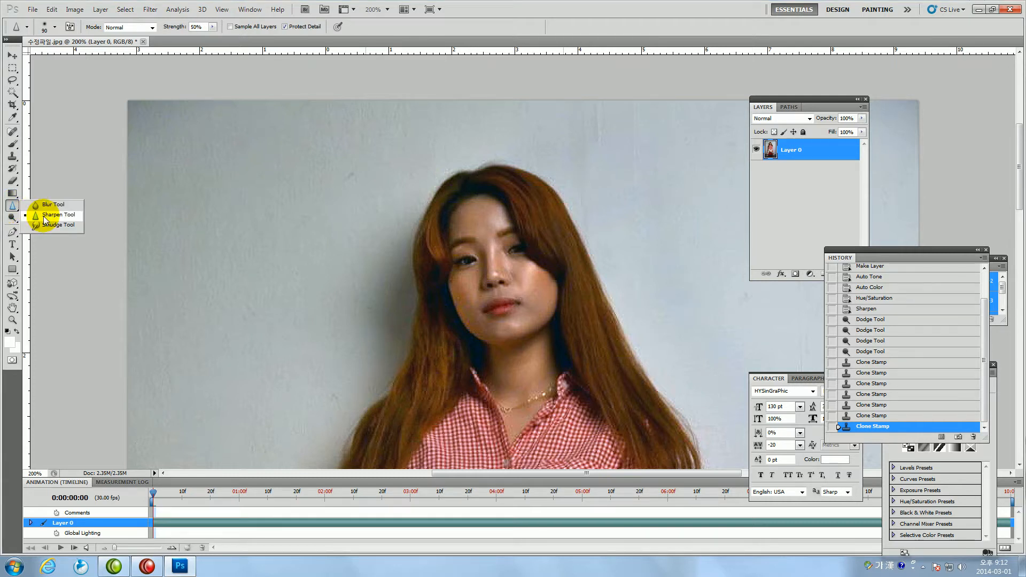
{"action": "left_click", "coordinate": [45, 219]}
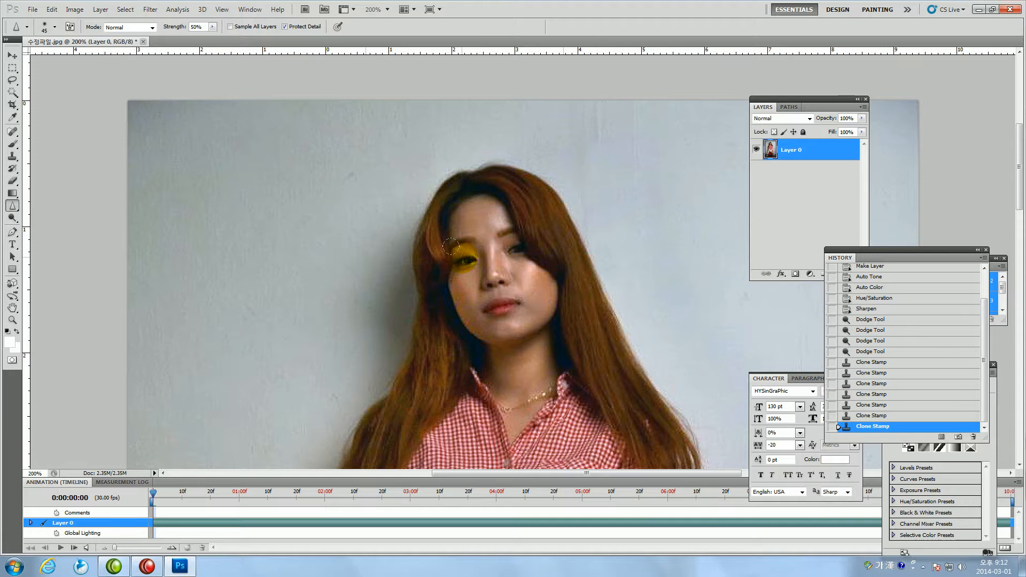
{"action": "key", "text": "bracketleft"}
{"action": "key", "text": "bracketleft"}
{"action": "key", "text": "bracketleft"}
{"action": "key", "text": "bracketleft"}
{"action": "key", "text": "bracketright"}
{"action": "left_click_drag", "start_coordinate": [464, 258], "coordinate": [521, 248]}
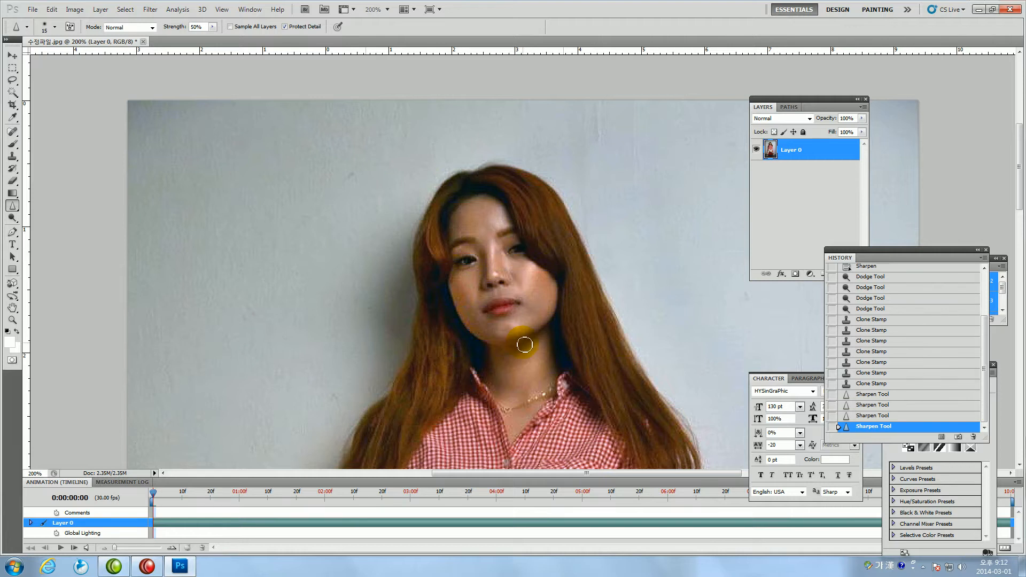
Lighten the dark floor in front of the red box using the Dodge Tool with a 90 px brush at 90% exposure
{"action": "key", "text": "ctrl+minus"}
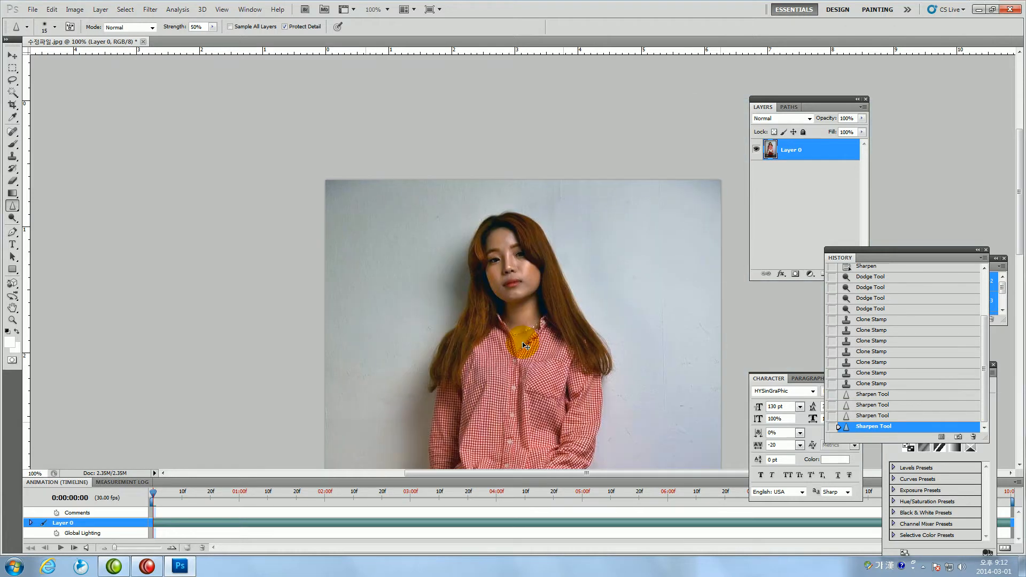
{"action": "key", "text": "ctrl+minus"}
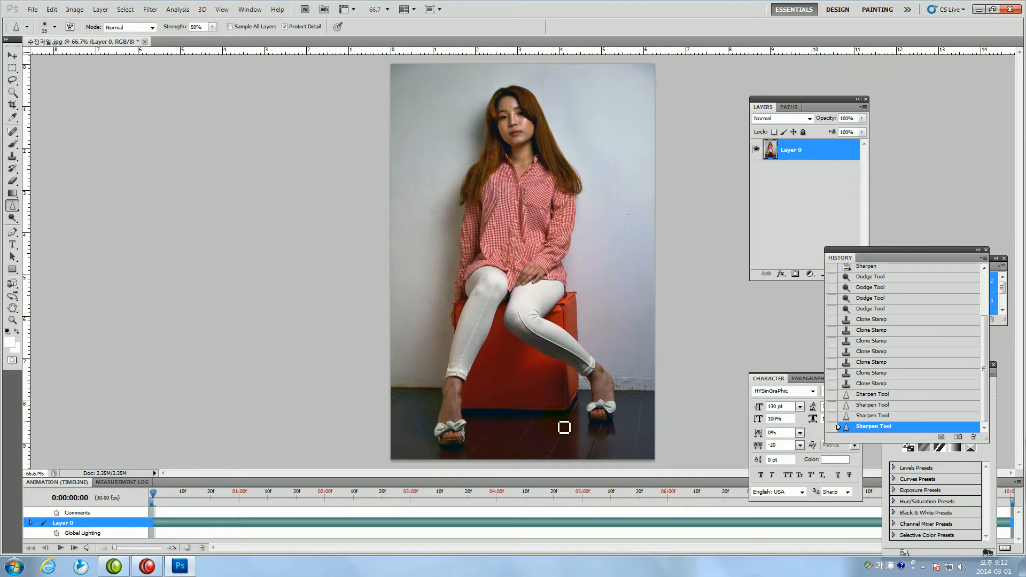
{"action": "left_click", "coordinate": [12, 220]}
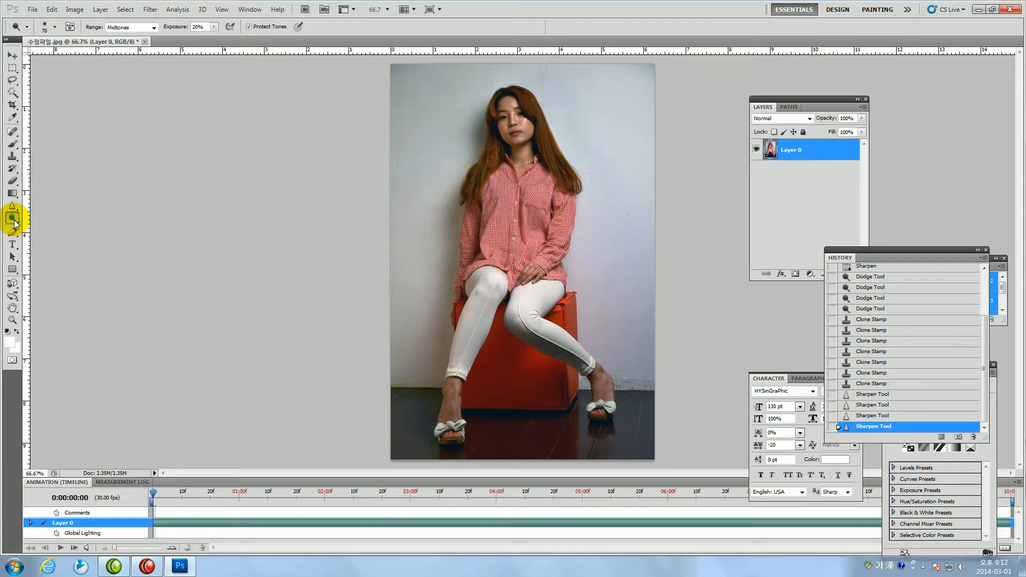
{"action": "left_click", "coordinate": [48, 217]}
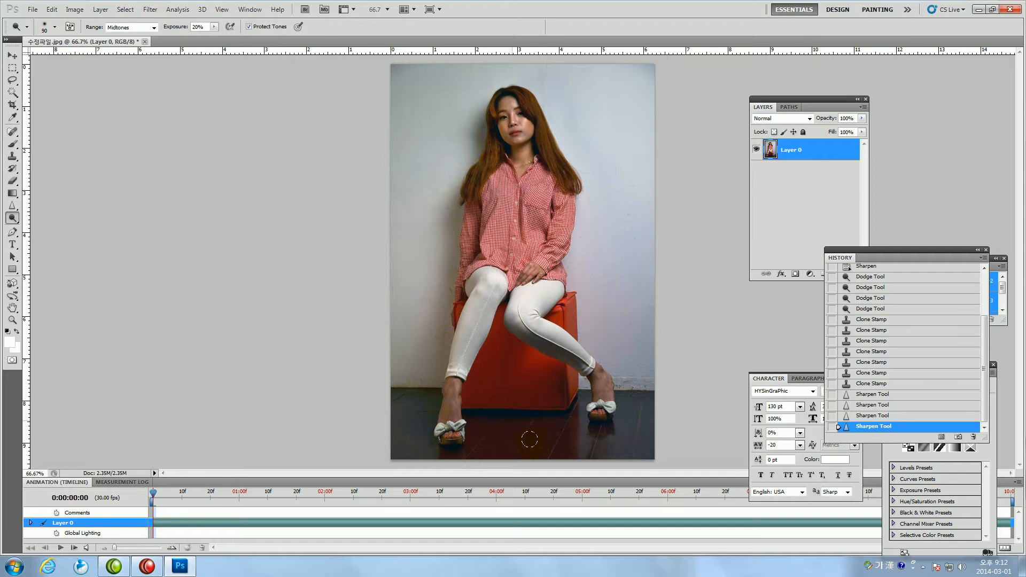
{"action": "left_click", "coordinate": [214, 27]}
{"action": "left_click_drag", "start_coordinate": [216, 37], "coordinate": [254, 39]}
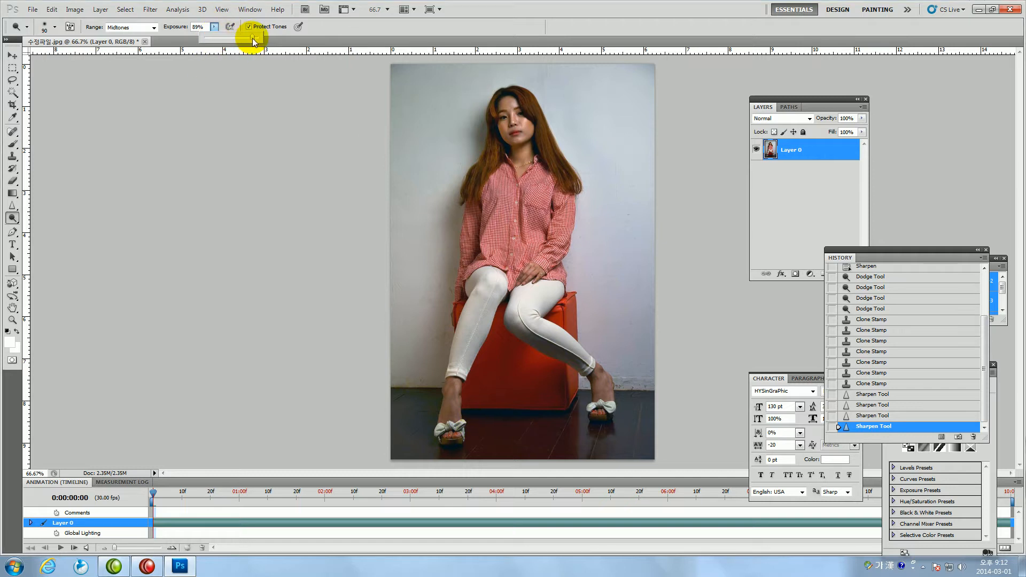
{"action": "mouse_move", "coordinate": [513, 428]}
{"action": "left_mouse_down"}
{"action": "mouse_move", "coordinate": [467, 431]}
{"action": "mouse_move", "coordinate": [571, 428]}
{"action": "mouse_move", "coordinate": [449, 449]}
{"action": "mouse_move", "coordinate": [541, 450]}
{"action": "left_mouse_up"}
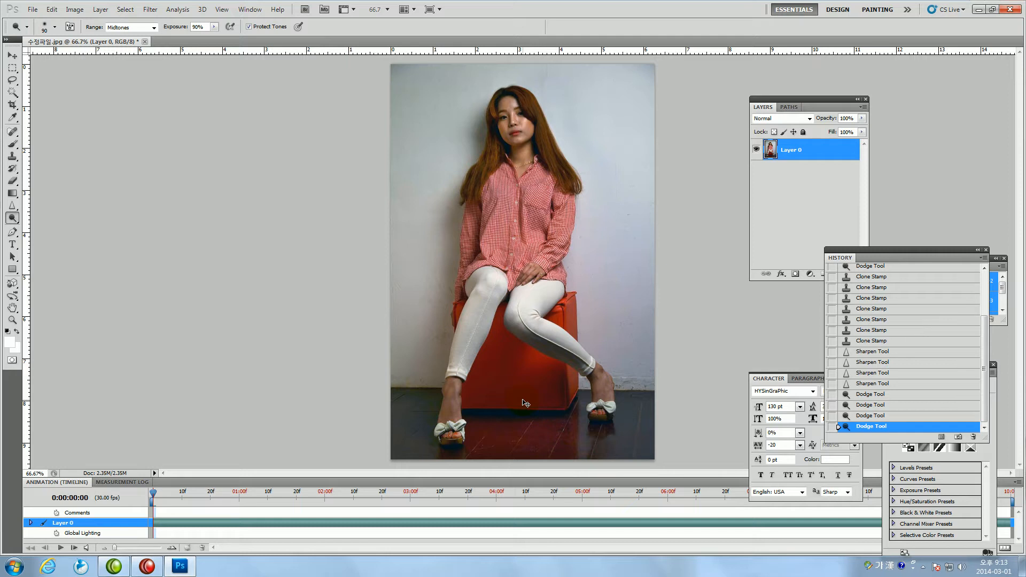
{"action": "left_click_drag", "start_coordinate": [526, 403], "coordinate": [518, 395]}
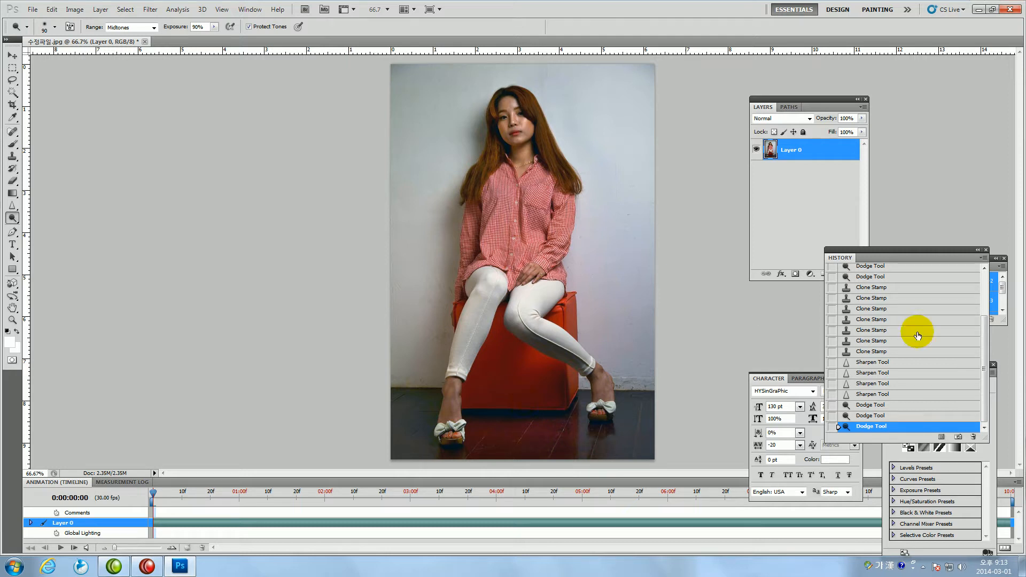
Revert the floor dodging to the last Sharpen Tool state and lighten the dark floor again using the Dodge Tool at 25% exposure
{"action": "left_click", "coordinate": [875, 405]}
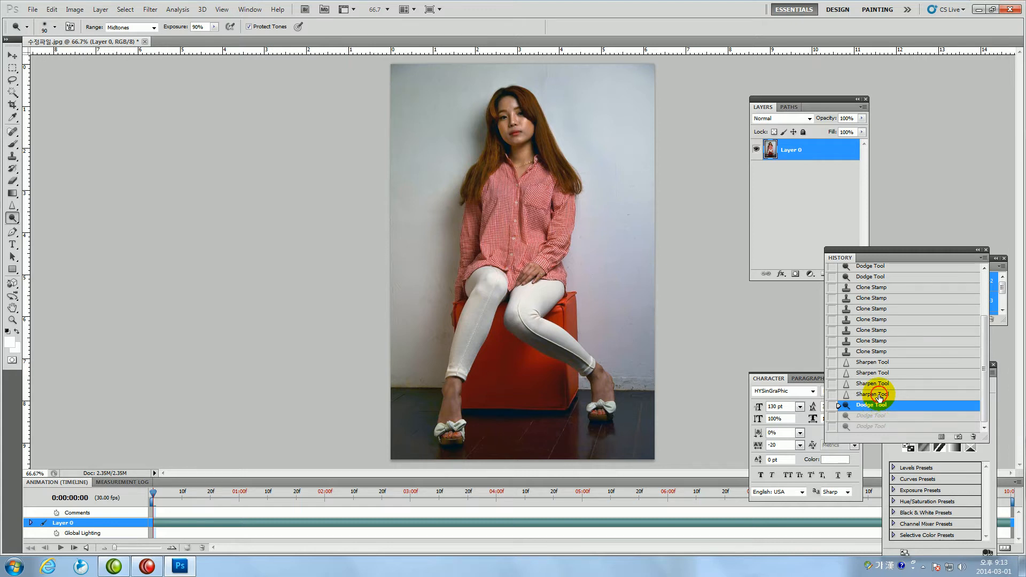
{"action": "left_click", "coordinate": [873, 394]}
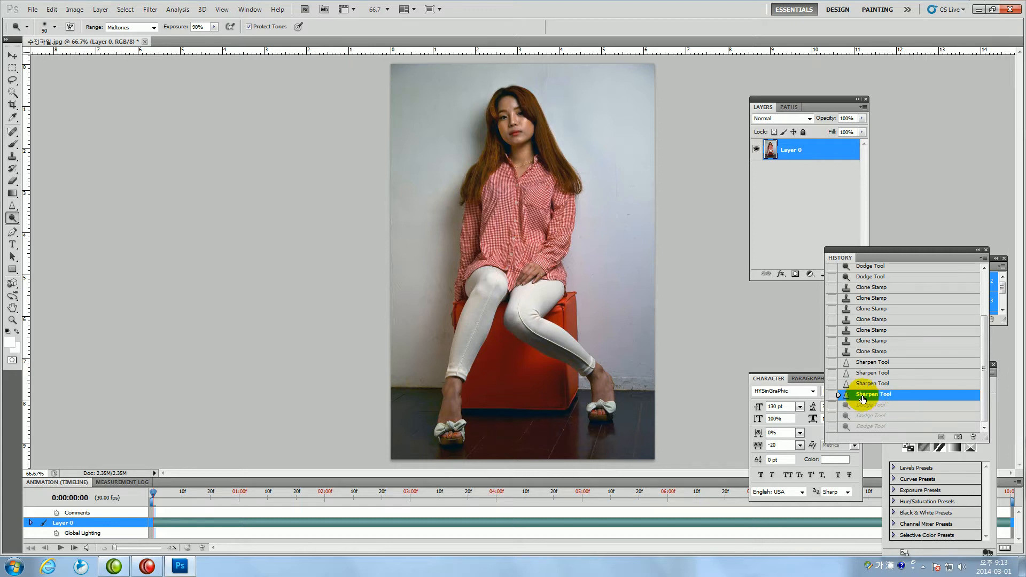
{"action": "left_click", "coordinate": [214, 26]}
{"action": "left_click_drag", "start_coordinate": [214, 39], "coordinate": [179, 44]}
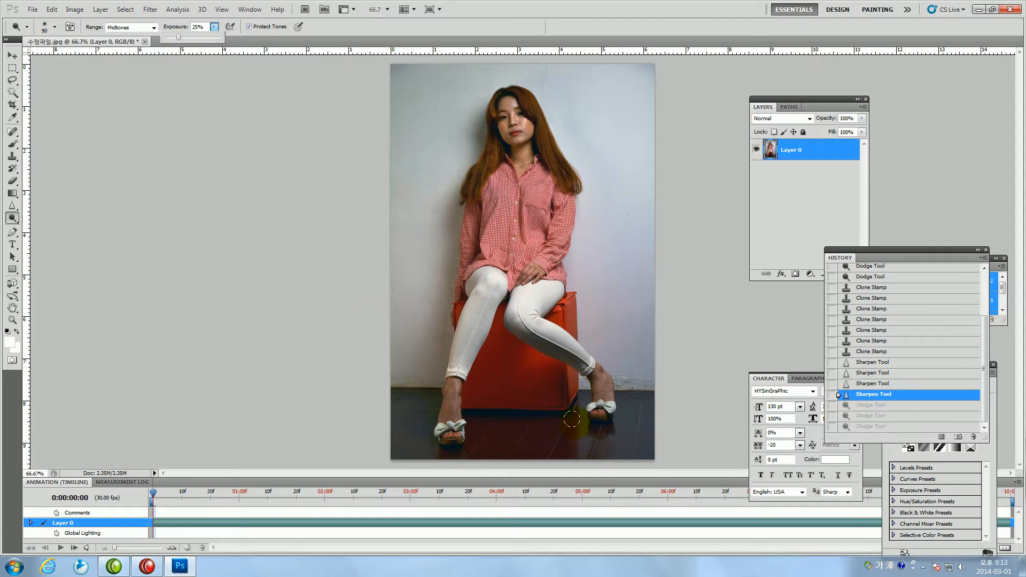
{"action": "left_click", "coordinate": [554, 423]}
{"action": "left_click_drag", "start_coordinate": [454, 422], "coordinate": [438, 431]}
{"action": "left_click", "coordinate": [578, 432]}
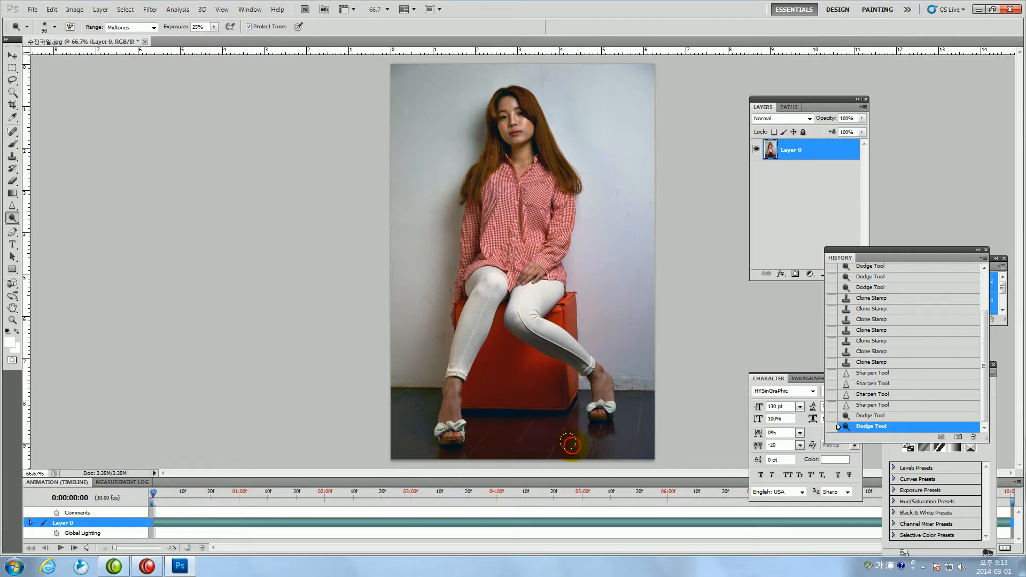
{"action": "left_click", "coordinate": [470, 456]}
{"action": "mouse_move", "coordinate": [470, 461]}
{"action": "left_mouse_down"}
{"action": "mouse_move", "coordinate": [434, 438]}
{"action": "mouse_move", "coordinate": [432, 388]}
{"action": "mouse_move", "coordinate": [372, 385]}
{"action": "left_mouse_up"}
{"action": "mouse_move", "coordinate": [617, 391]}
{"action": "left_mouse_down"}
{"action": "mouse_move", "coordinate": [643, 392]}
{"action": "mouse_move", "coordinate": [612, 403]}
{"action": "left_mouse_up"}
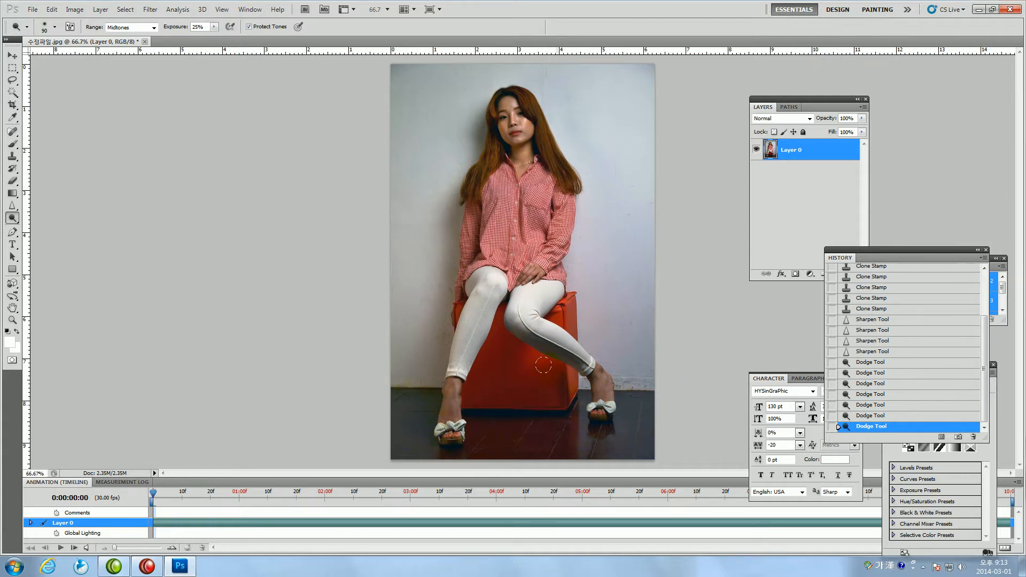
Lighten the red box, the model's leg and her long hair using the Dodge Tool at 25% exposure
{"action": "left_click_drag", "start_coordinate": [543, 365], "coordinate": [527, 386]}
{"action": "left_click_drag", "start_coordinate": [500, 310], "coordinate": [486, 289]}
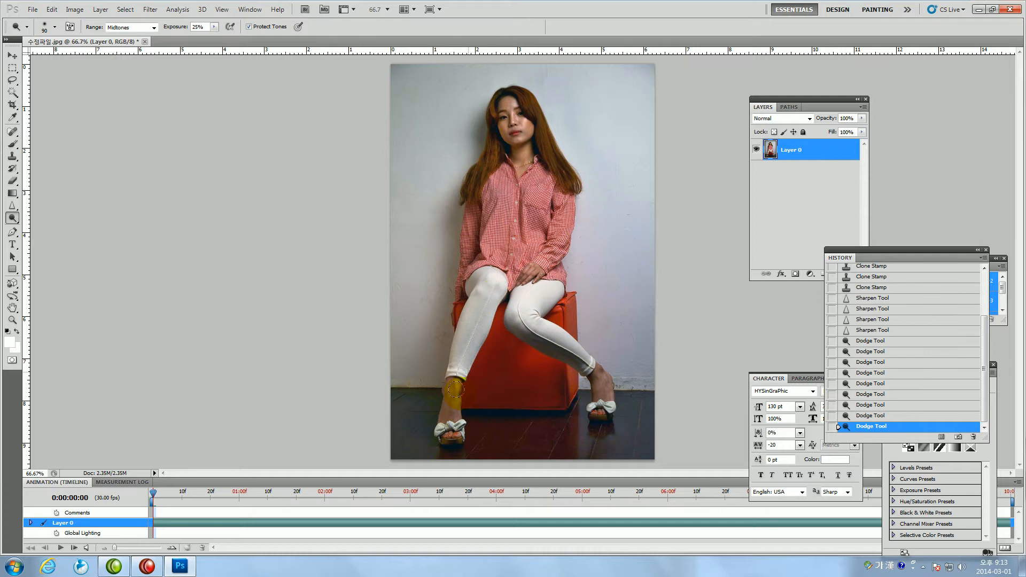
{"action": "left_click_drag", "start_coordinate": [478, 329], "coordinate": [473, 323]}
{"action": "mouse_move", "coordinate": [527, 140]}
{"action": "left_mouse_down"}
{"action": "mouse_move", "coordinate": [502, 152]}
{"action": "mouse_move", "coordinate": [504, 134]}
{"action": "mouse_move", "coordinate": [508, 150]}
{"action": "mouse_move", "coordinate": [534, 145]}
{"action": "mouse_move", "coordinate": [523, 91]}
{"action": "mouse_move", "coordinate": [554, 116]}
{"action": "mouse_move", "coordinate": [638, 98]}
{"action": "mouse_move", "coordinate": [521, 112]}
{"action": "mouse_move", "coordinate": [612, 93]}
{"action": "mouse_move", "coordinate": [508, 113]}
{"action": "mouse_move", "coordinate": [580, 158]}
{"action": "mouse_move", "coordinate": [584, 183]}
{"action": "left_mouse_up"}
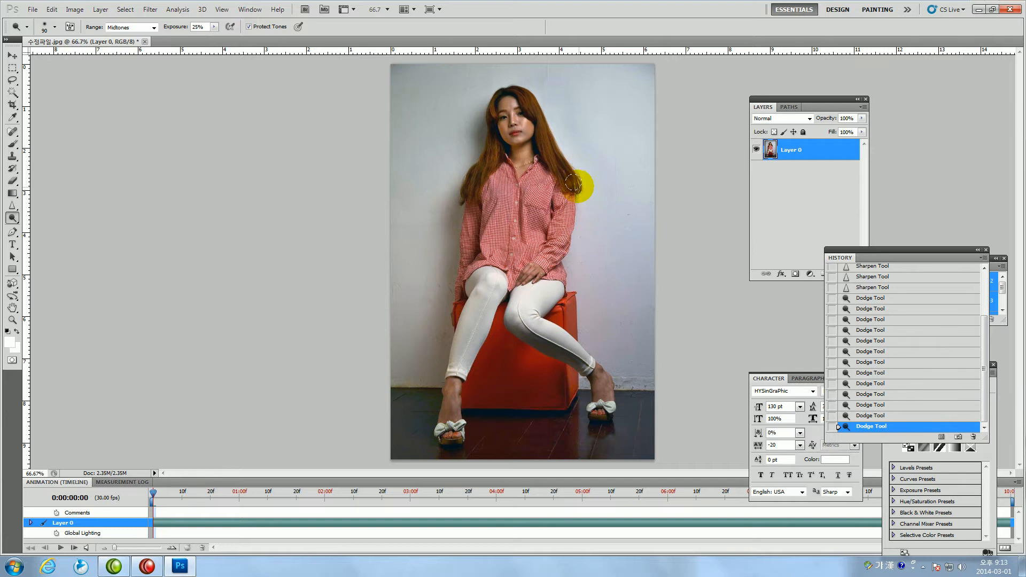
{"action": "left_click_drag", "start_coordinate": [533, 107], "coordinate": [505, 90]}
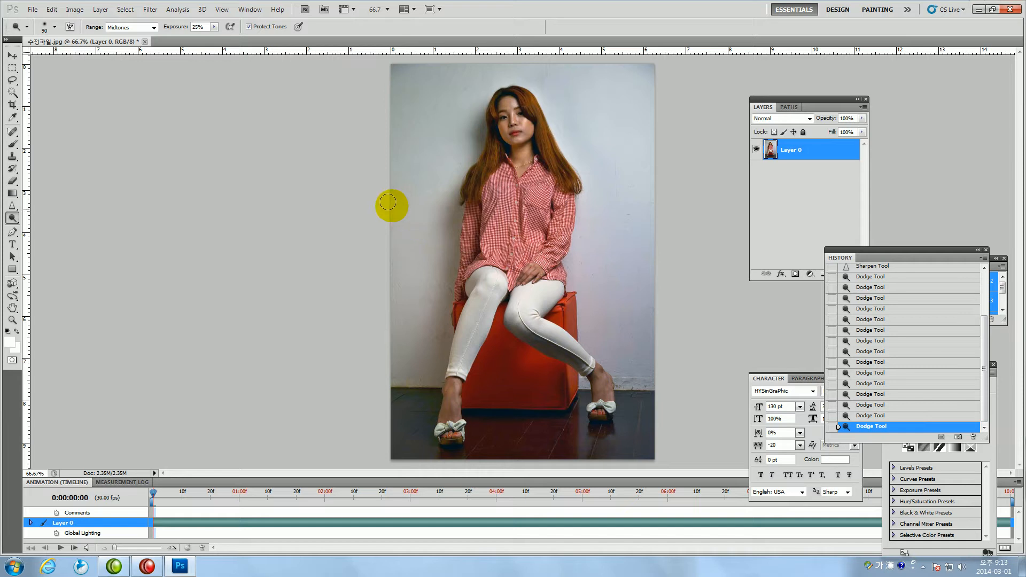
Save a JPEG copy as 수정파일.jpg on the desktop at quality 12 (Maximum), replacing the existing file
{"action": "left_click", "coordinate": [38, 10]}
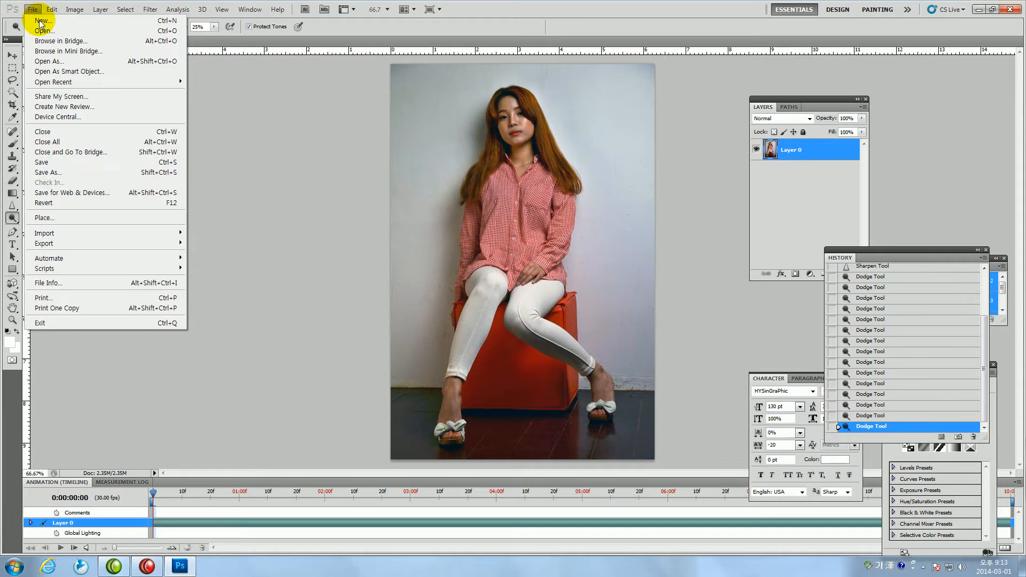
{"action": "left_click", "coordinate": [65, 172]}
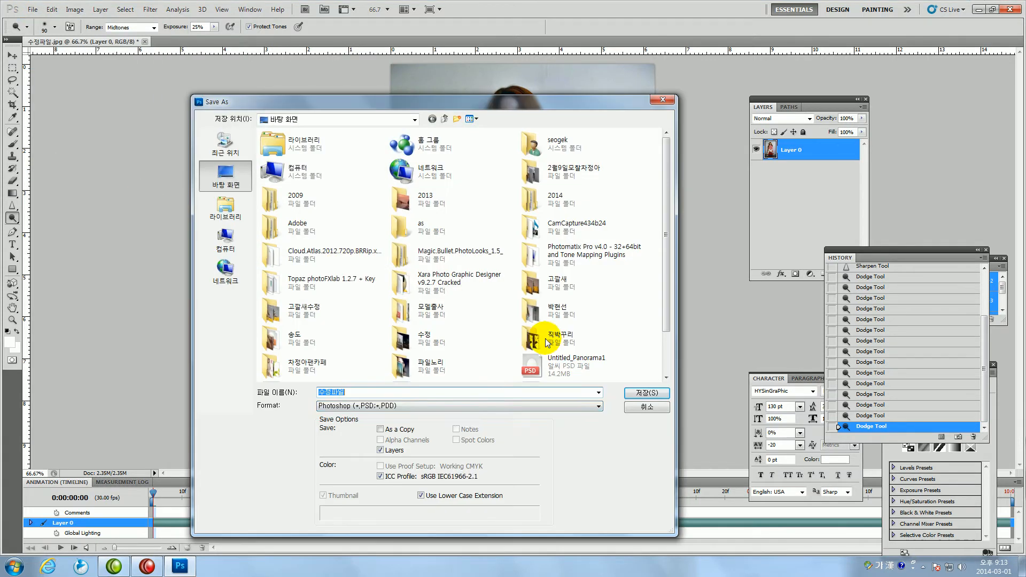
{"action": "left_click", "coordinate": [447, 405]}
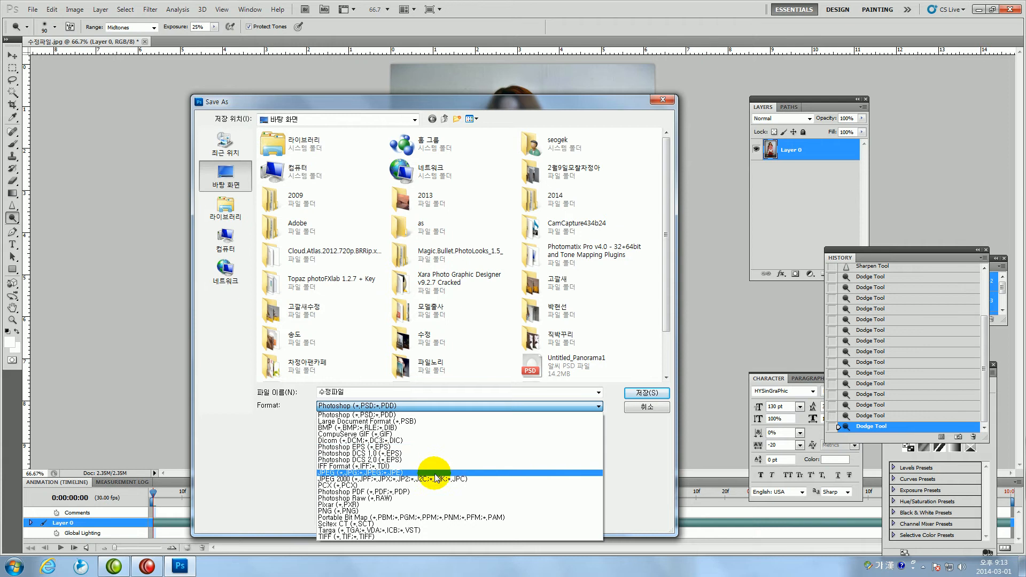
{"action": "left_click", "coordinate": [430, 466]}
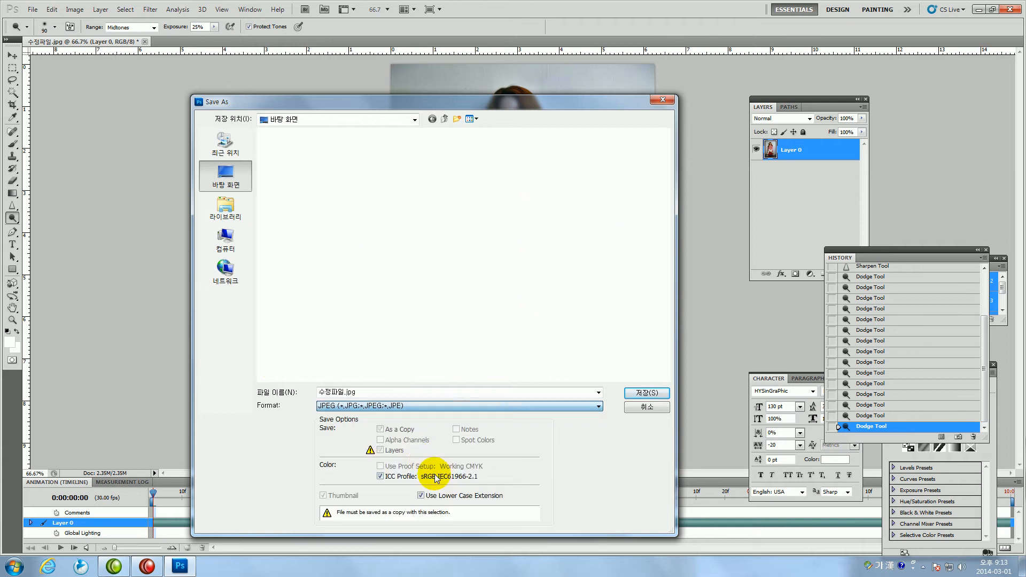
{"action": "left_click", "coordinate": [646, 393]}
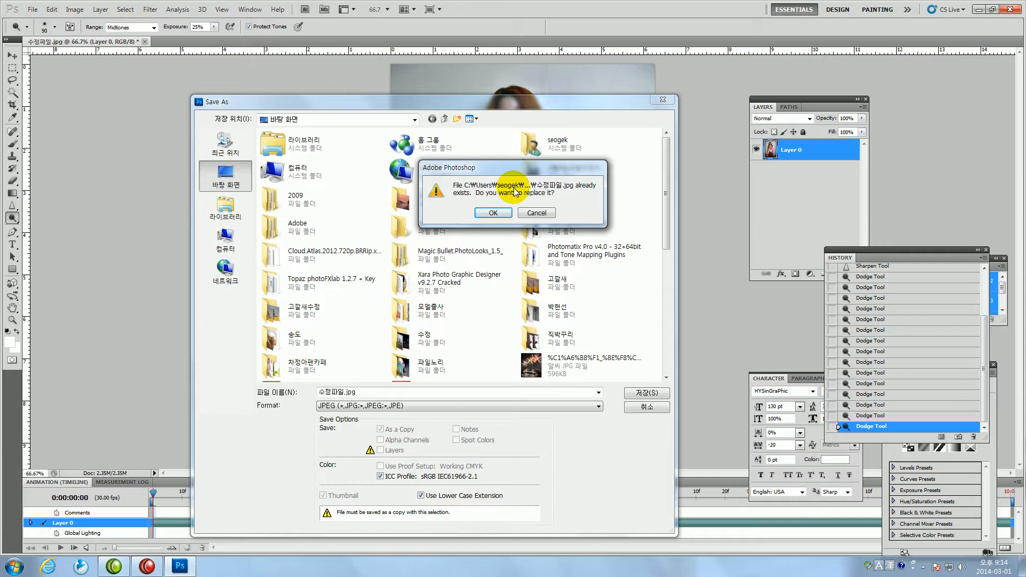
{"action": "left_click", "coordinate": [493, 212]}
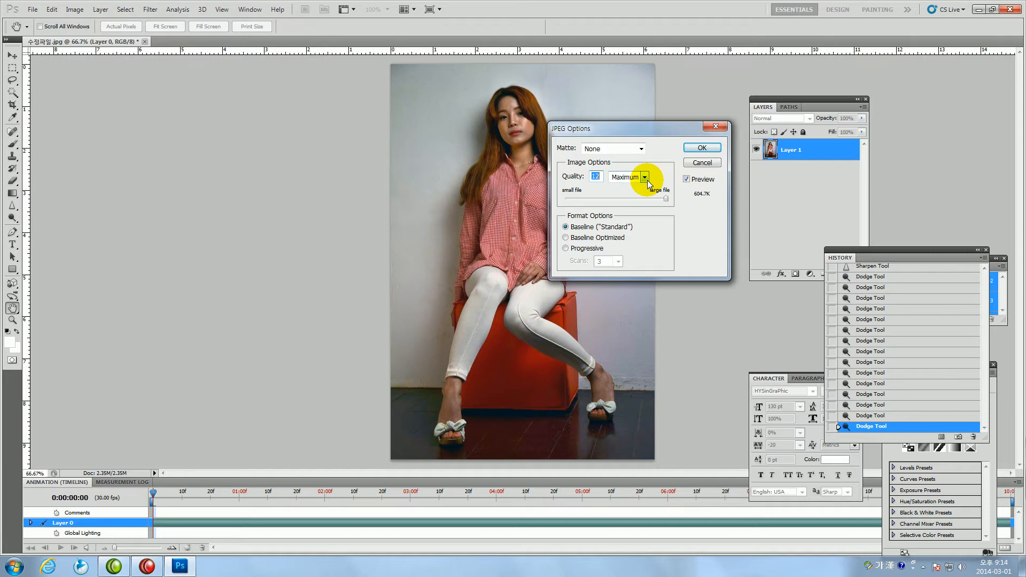
{"action": "left_click", "coordinate": [646, 178]}
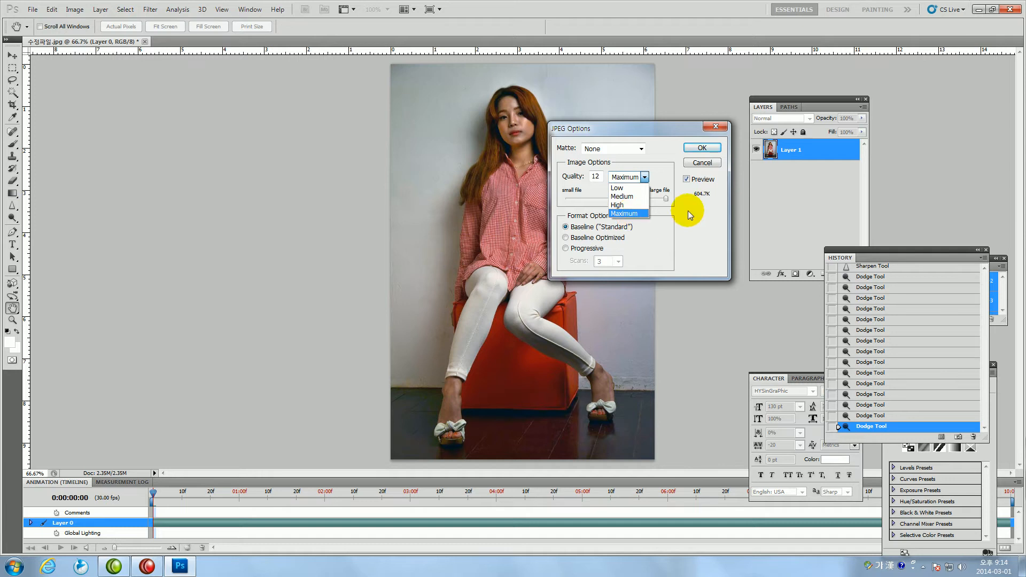
{"action": "left_click", "coordinate": [635, 214]}
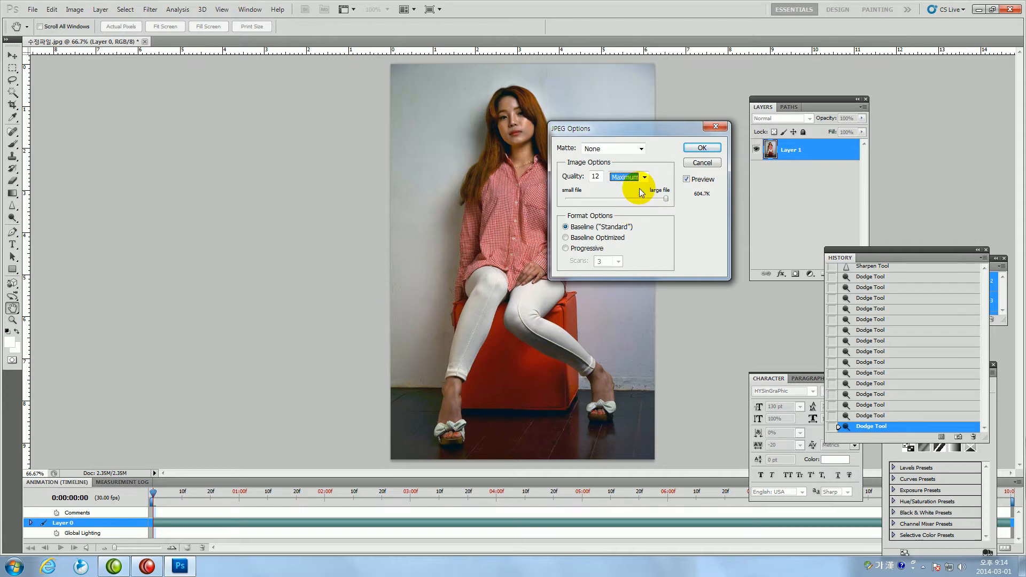
{"action": "left_click", "coordinate": [699, 148]}
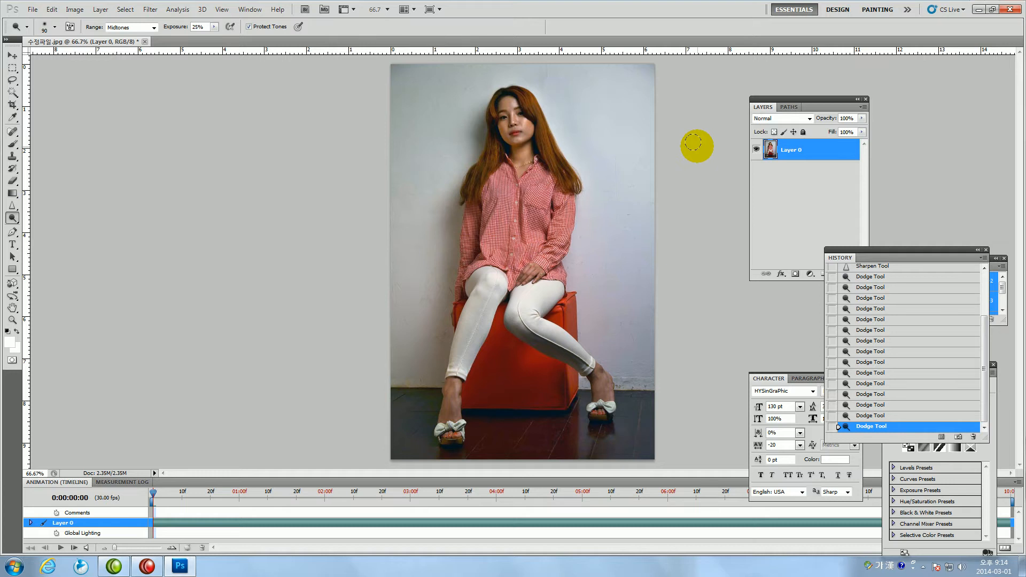
Brighten the midtones with a Curves adjustment on the RGB channel, raising input 120 to output 136
{"action": "left_click", "coordinate": [12, 55]}
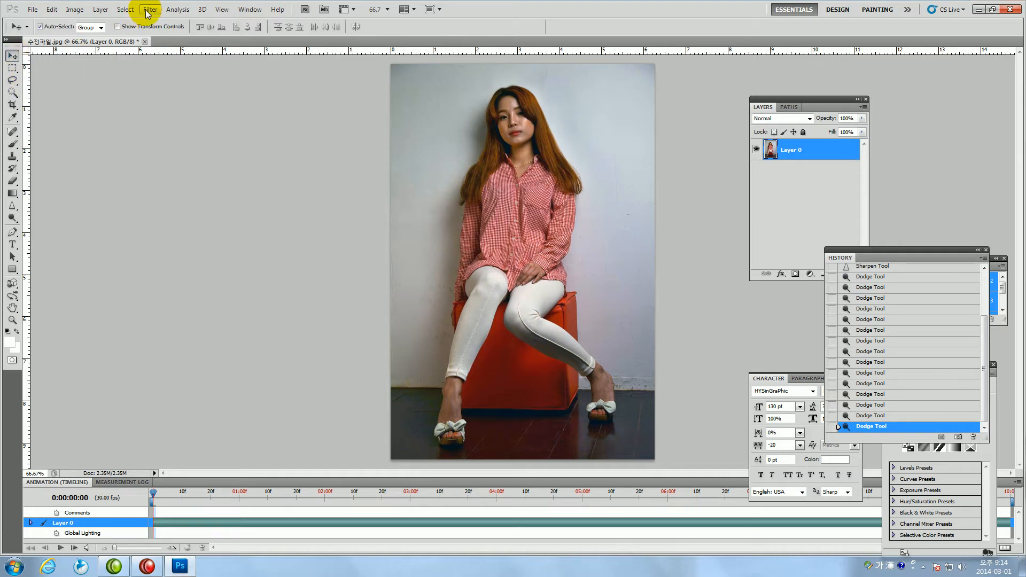
{"action": "left_click", "coordinate": [81, 10]}
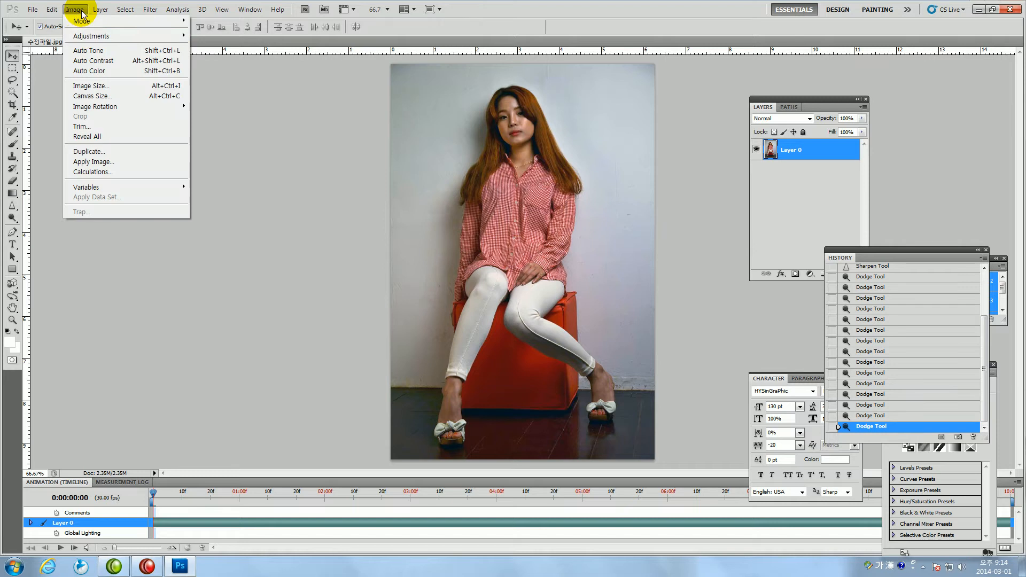
{"action": "mouse_move", "coordinate": [83, 36]}
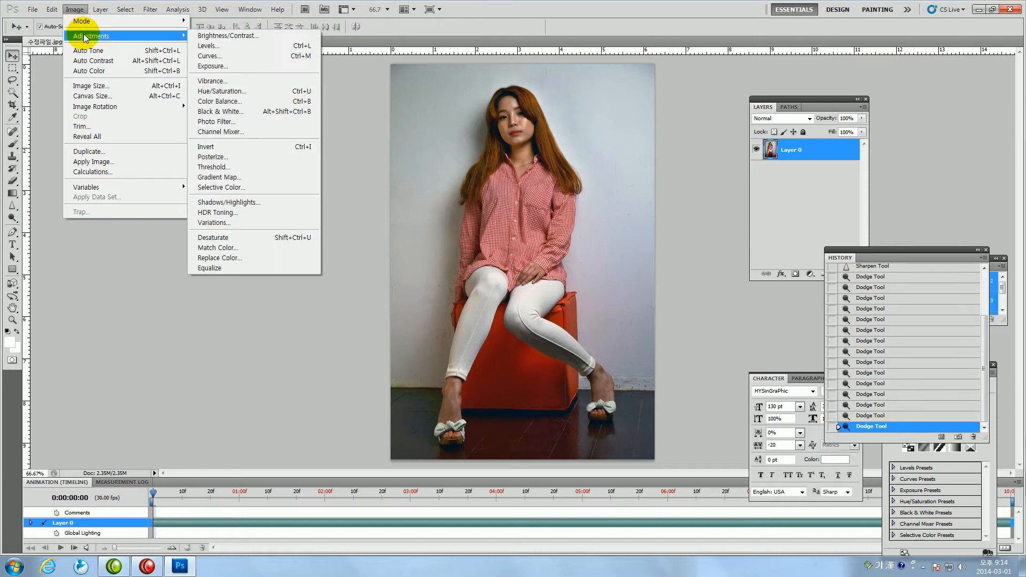
{"action": "left_click", "coordinate": [208, 56]}
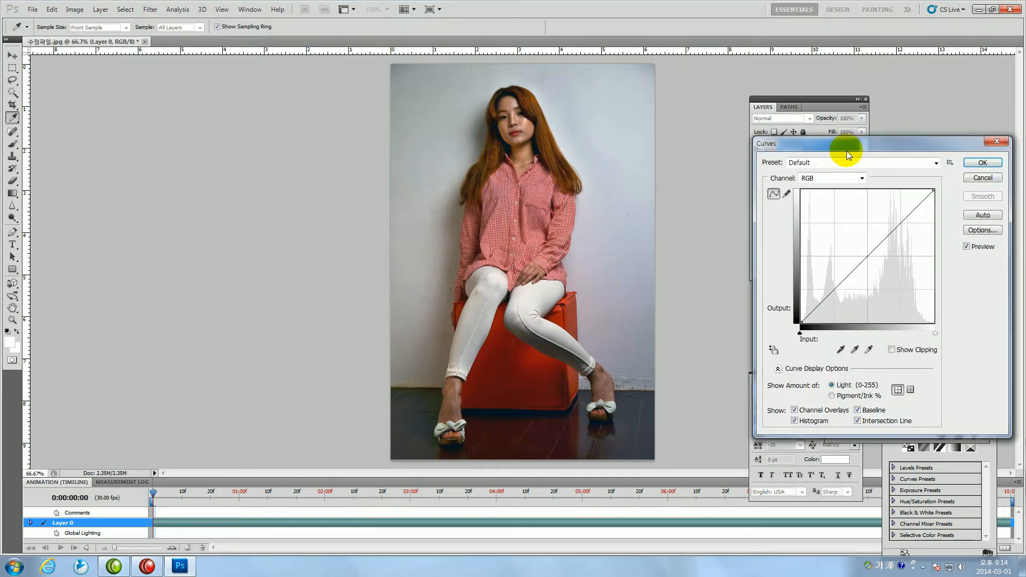
{"action": "left_click_drag", "start_coordinate": [845, 150], "coordinate": [818, 117]}
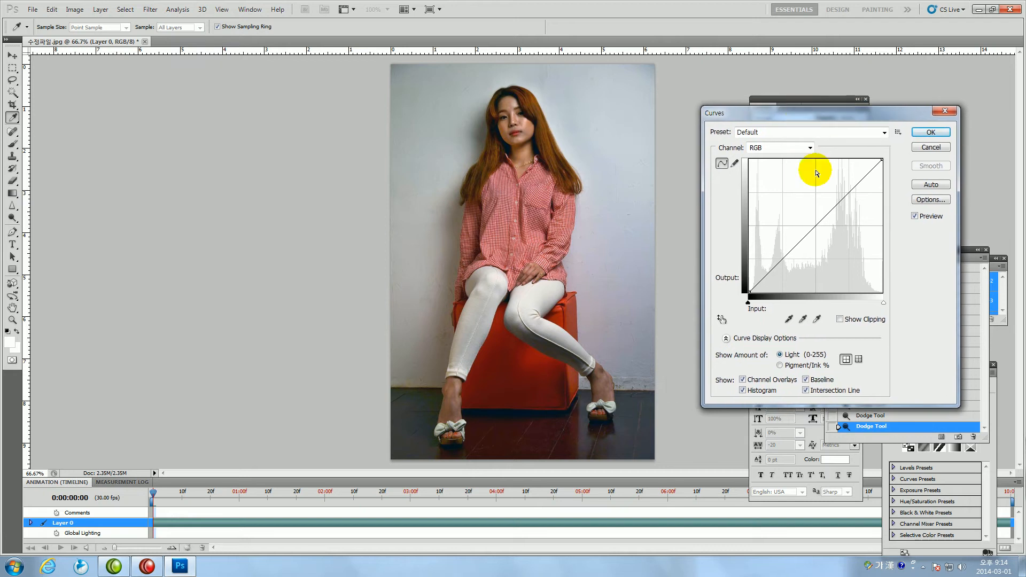
{"action": "left_click", "coordinate": [814, 226]}
{"action": "mouse_move", "coordinate": [814, 227]}
{"action": "left_mouse_down"}
{"action": "mouse_move", "coordinate": [798, 207]}
{"action": "mouse_move", "coordinate": [824, 235]}
{"action": "mouse_move", "coordinate": [812, 221]}
{"action": "left_mouse_up"}
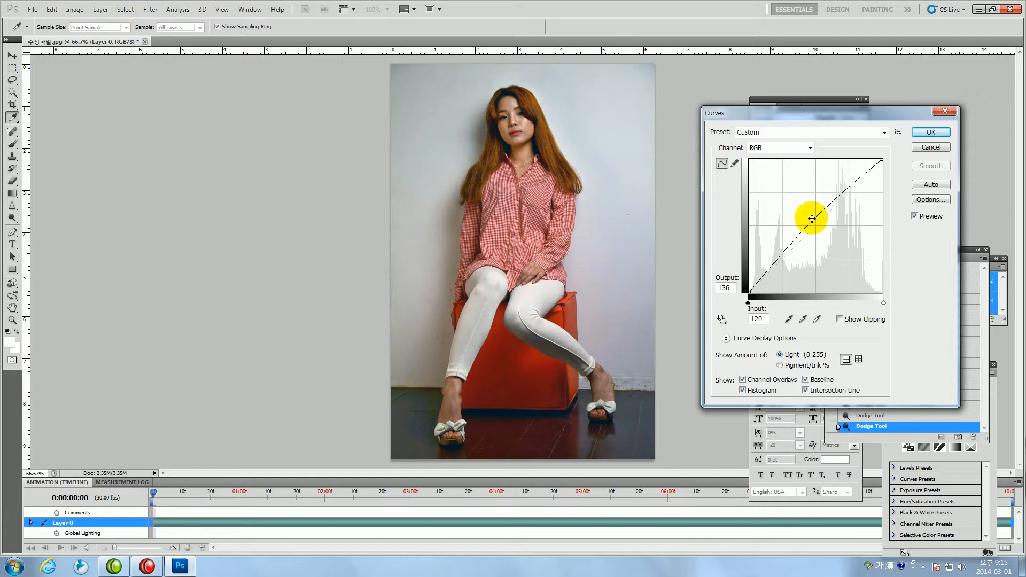
{"action": "left_click", "coordinate": [925, 135]}
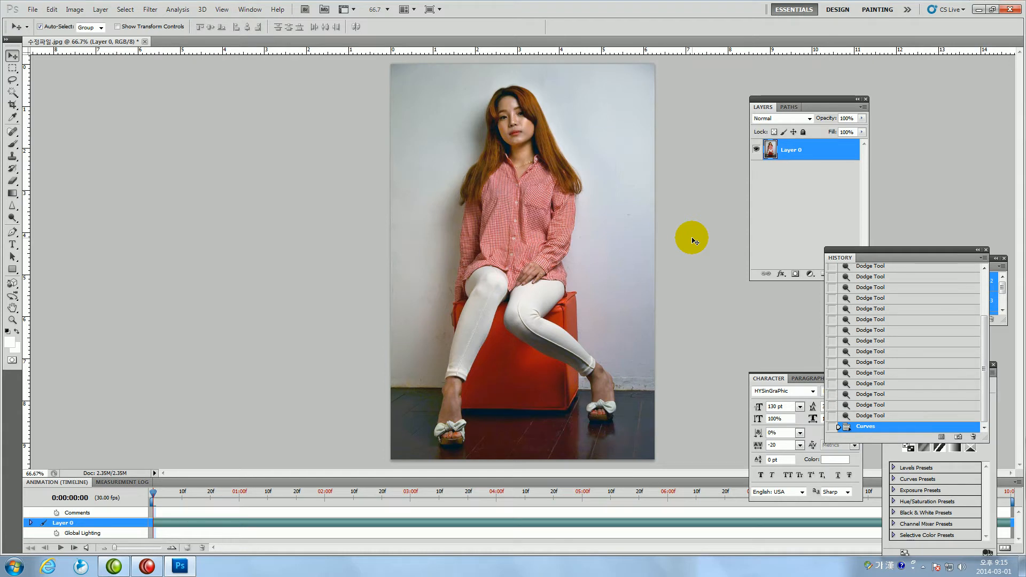
Compare the original snapshot with the Curves state in the history and inspect the model's face and upper body at 100%
{"action": "left_click_drag", "start_coordinate": [985, 369], "coordinate": [989, 314]}
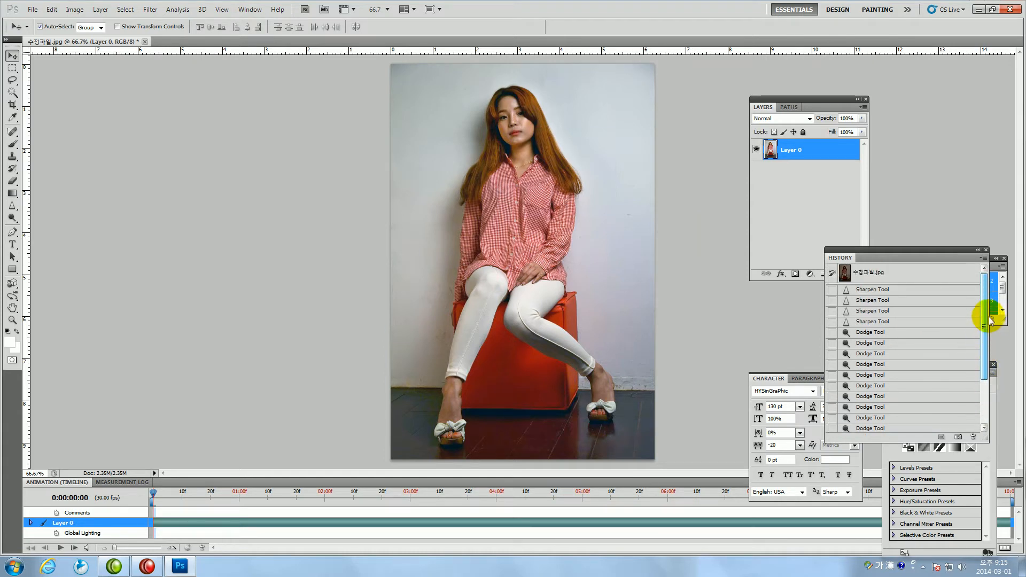
{"action": "left_click", "coordinate": [879, 278]}
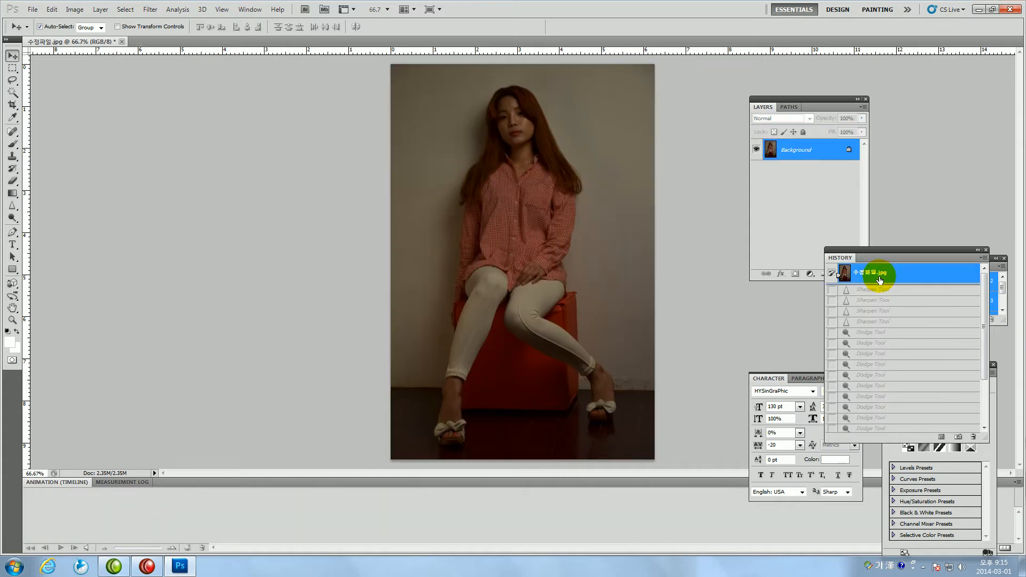
{"action": "left_click_drag", "start_coordinate": [978, 298], "coordinate": [988, 407]}
{"action": "left_click", "coordinate": [861, 426]}
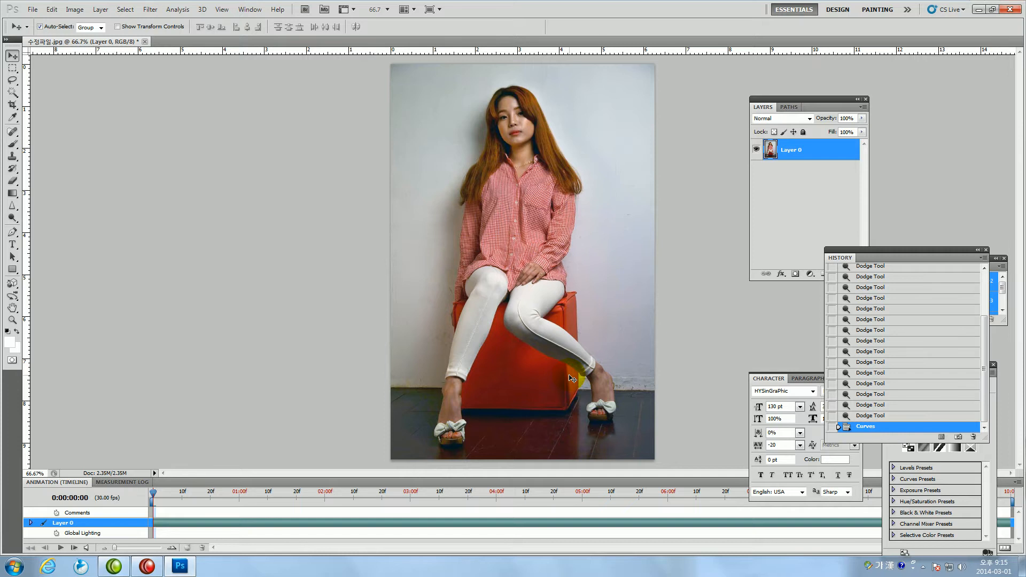
{"action": "key", "text": "ctrl+plus"}
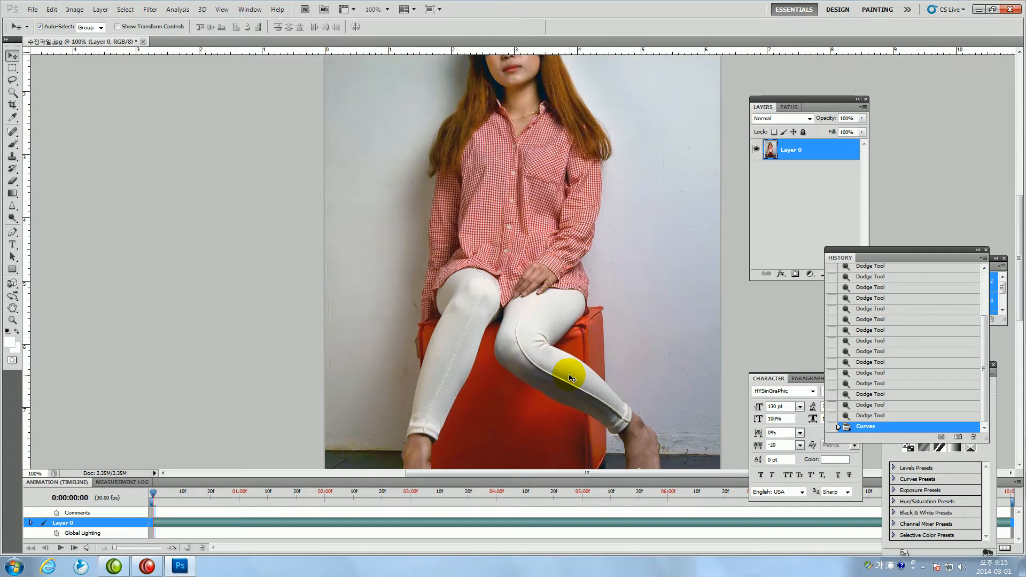
{"action": "left_click_drag", "start_coordinate": [1021, 250], "coordinate": [1016, 199]}
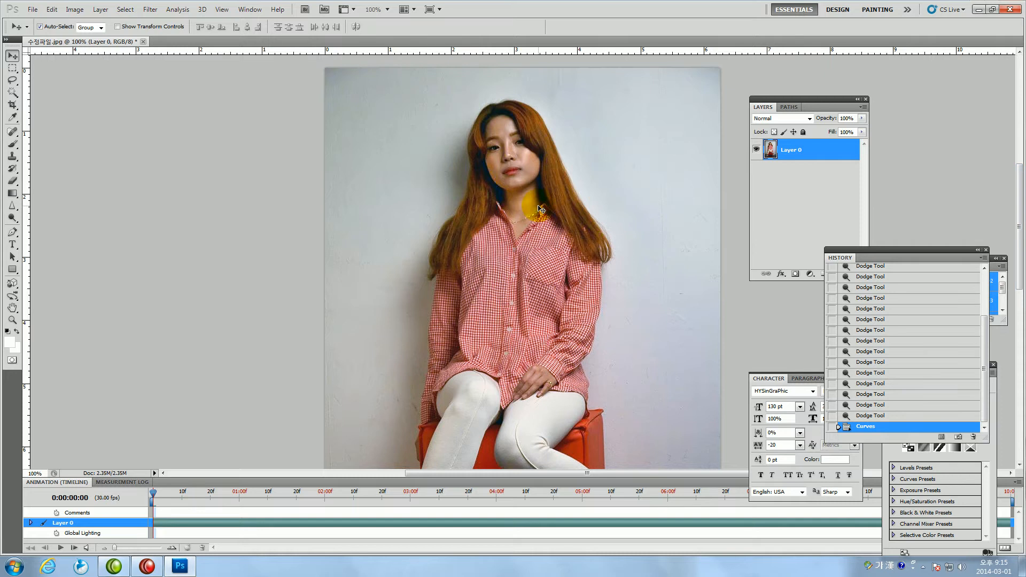
Save the brightened photo as a JPEG copy over 수정파일.jpg on the desktop, accepting the JPEG options
{"action": "left_click", "coordinate": [35, 11]}
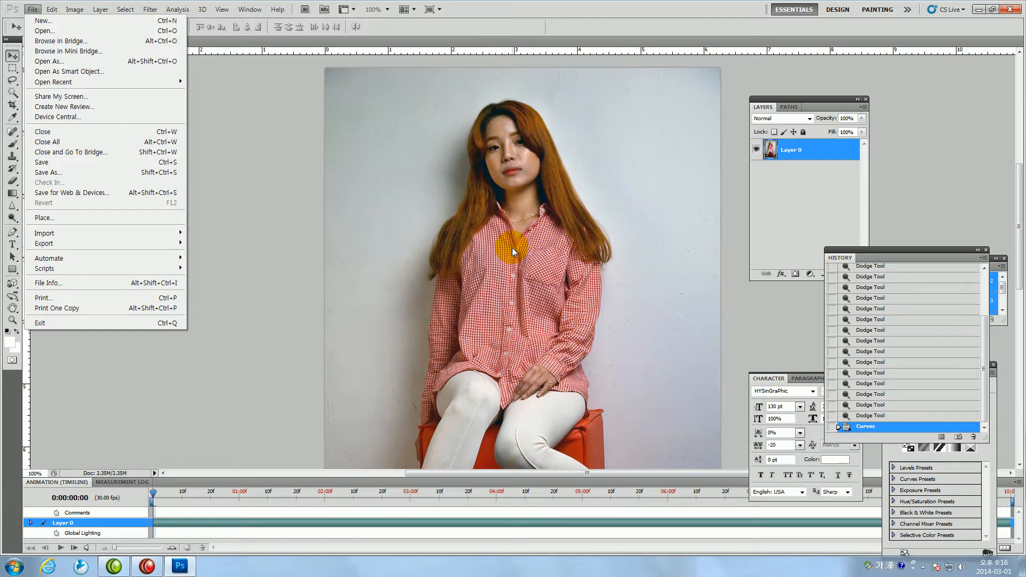
{"action": "left_click", "coordinate": [76, 172]}
{"action": "left_click", "coordinate": [476, 409]}
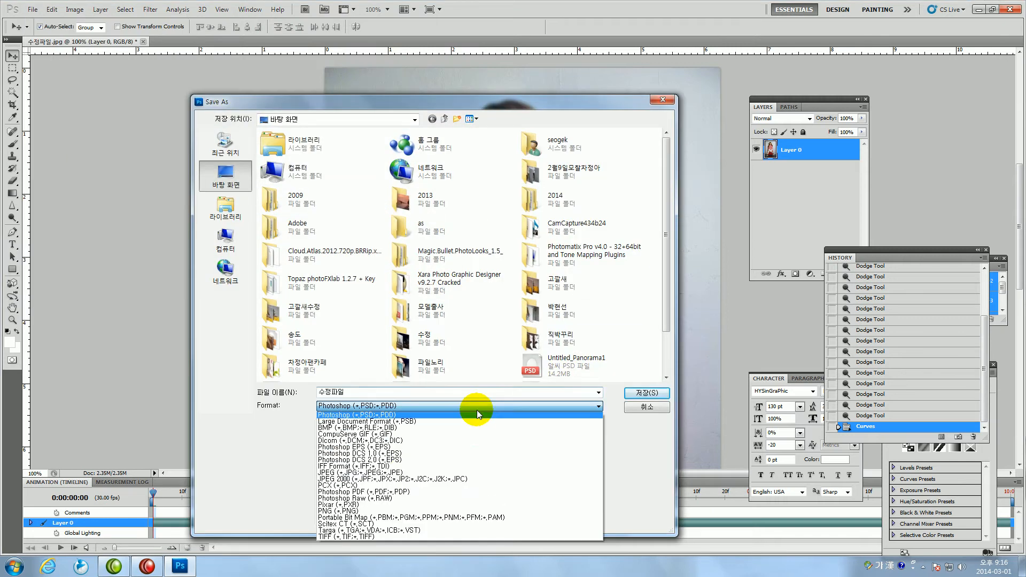
{"action": "left_click", "coordinate": [394, 473]}
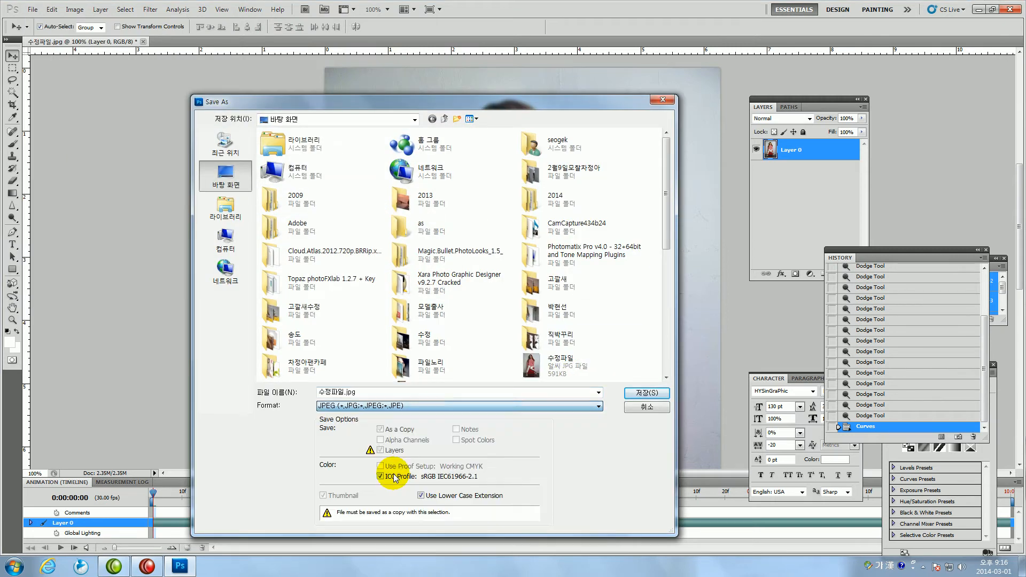
{"action": "left_click", "coordinate": [646, 393]}
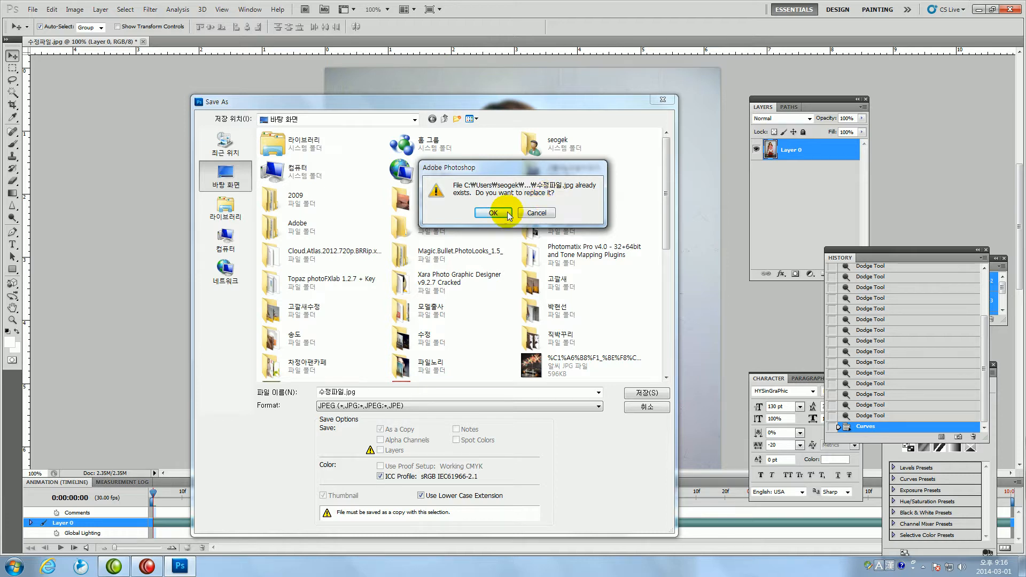
{"action": "left_click", "coordinate": [492, 212]}
{"action": "left_click", "coordinate": [703, 148]}
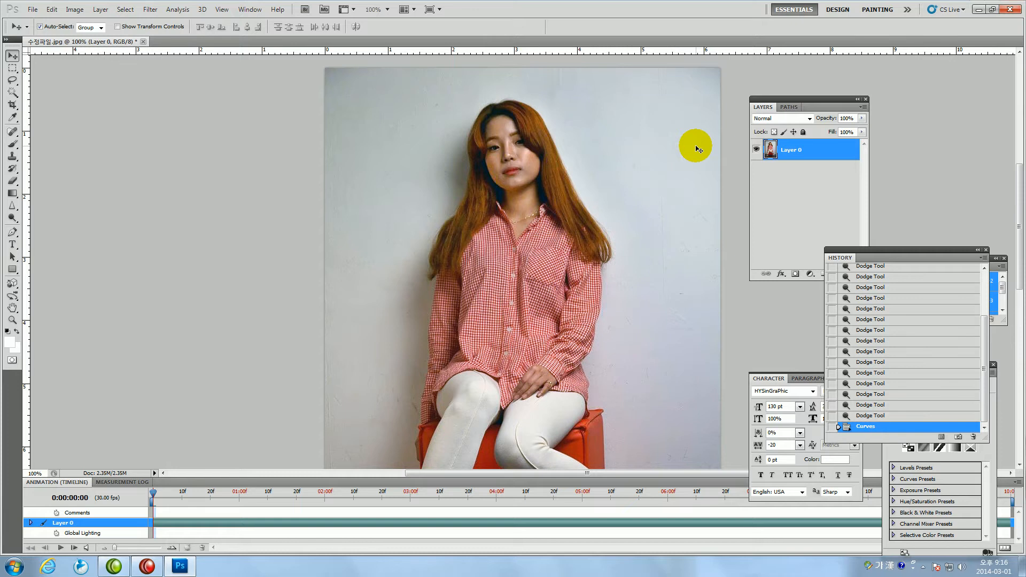
Close the portrait document without saving its changes and open the fireworks photo 04395796 from the desktop
{"action": "left_click", "coordinate": [144, 42]}
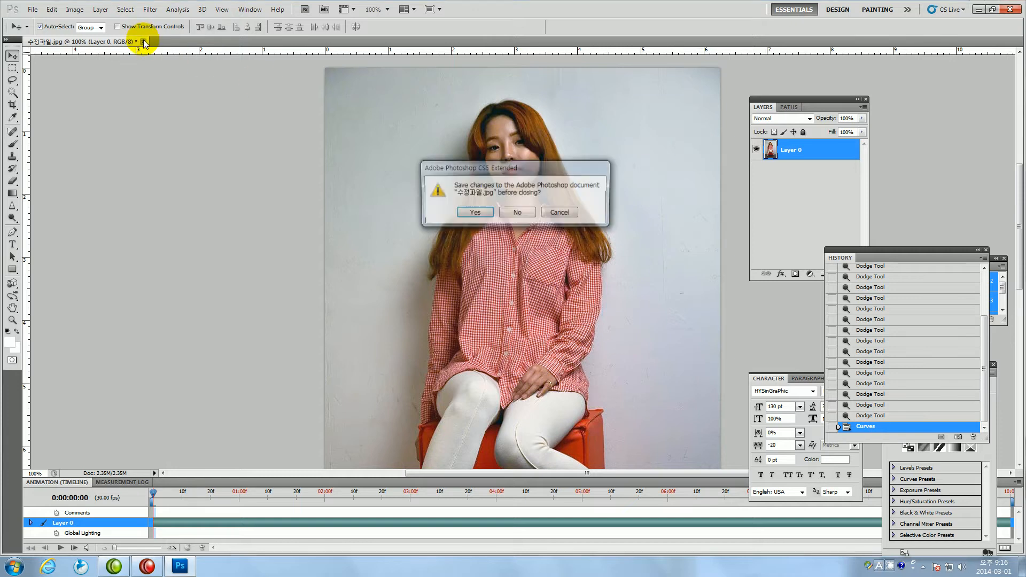
{"action": "left_click", "coordinate": [509, 212]}
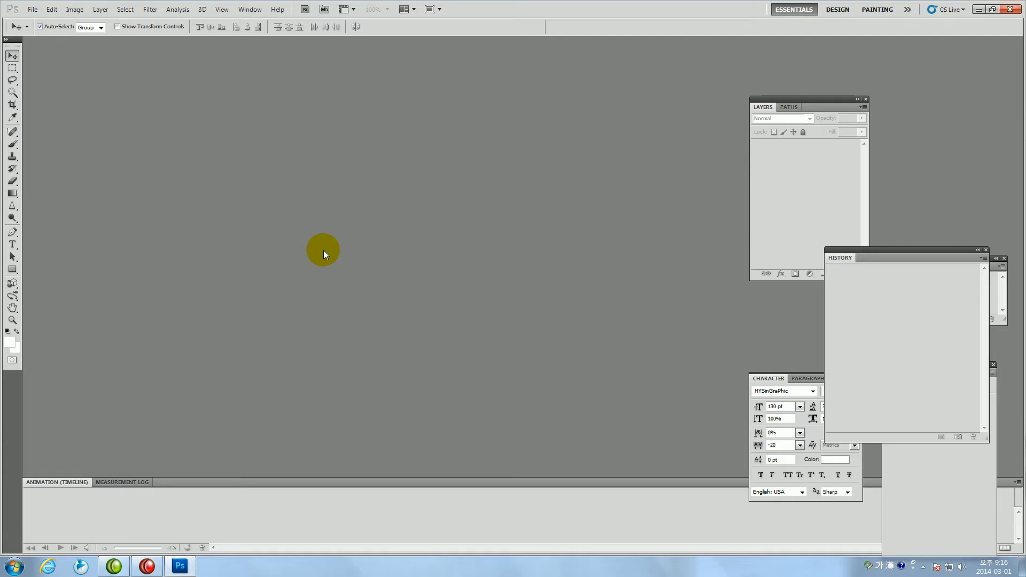
{"action": "left_click", "coordinate": [33, 9]}
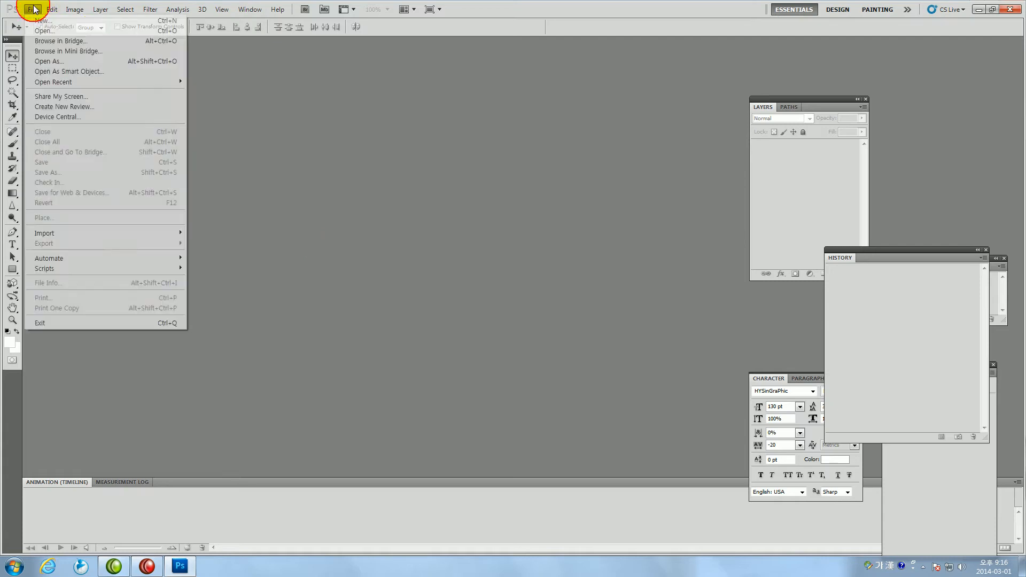
{"action": "left_click", "coordinate": [46, 31]}
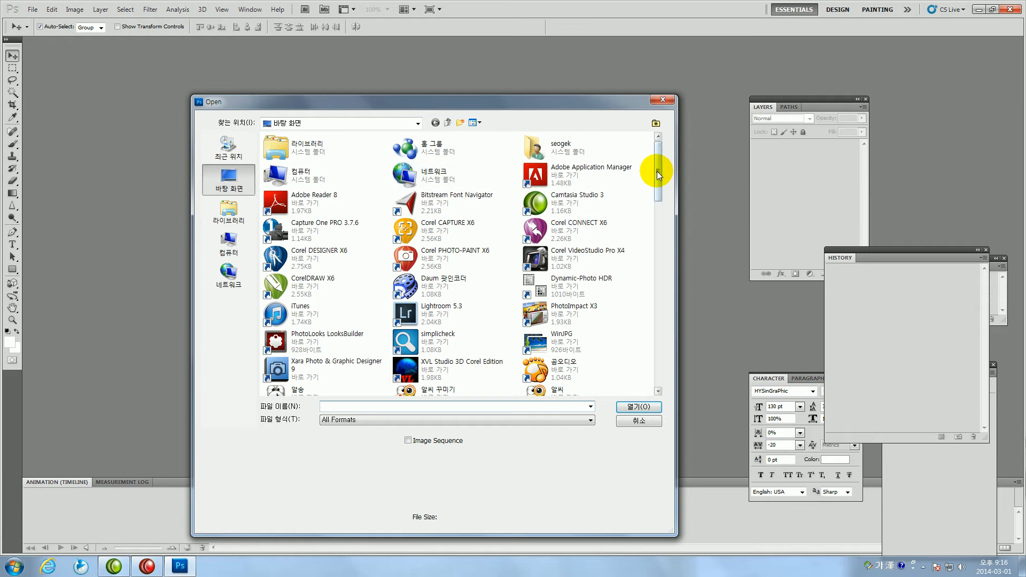
{"action": "left_click_drag", "start_coordinate": [658, 165], "coordinate": [674, 274]}
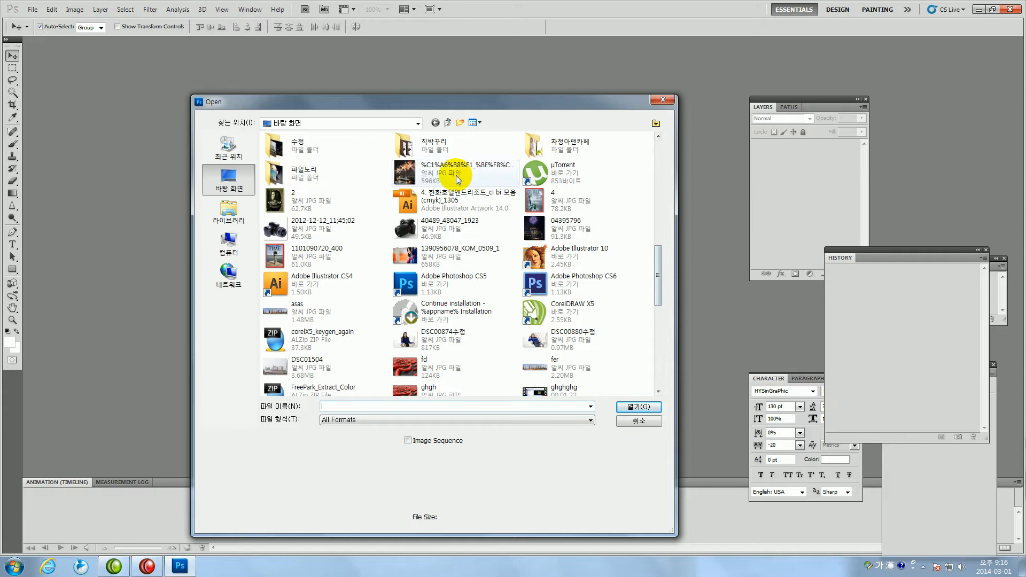
{"action": "left_click", "coordinate": [533, 224]}
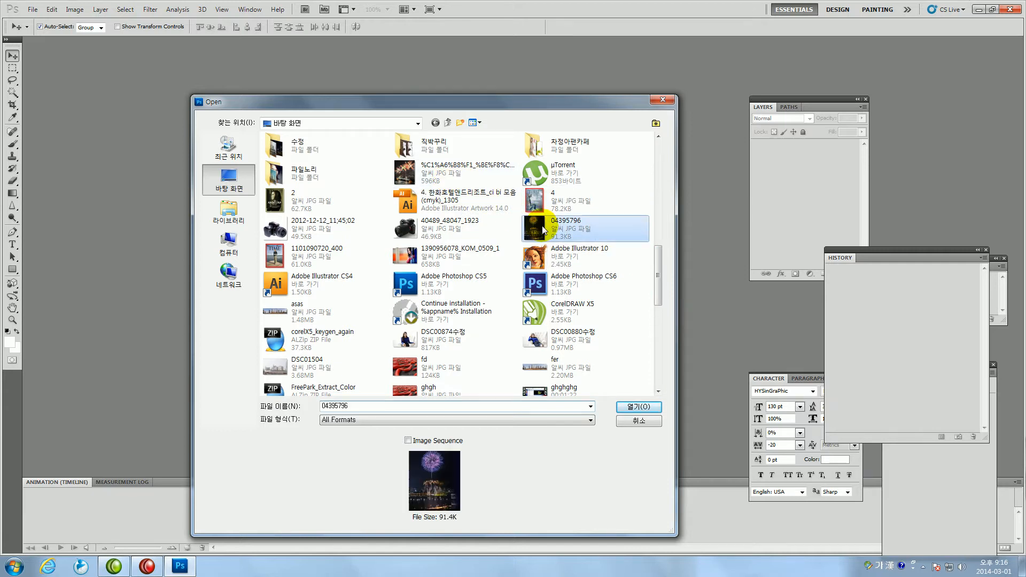
{"action": "left_click", "coordinate": [631, 407]}
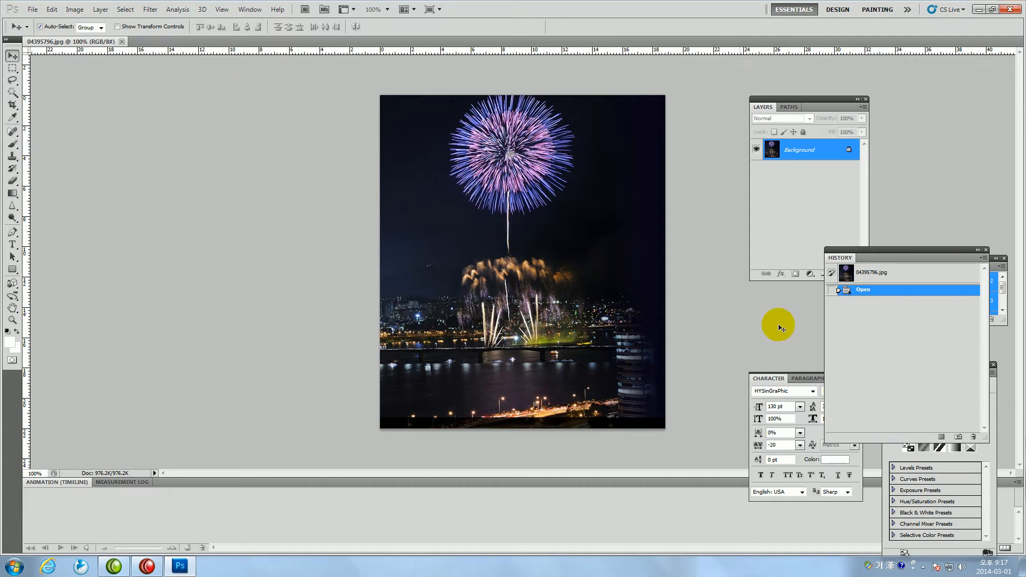
Duplicate the fireworks photo's Background layer and make the copy the active layer
{"action": "left_click", "coordinate": [828, 153]}
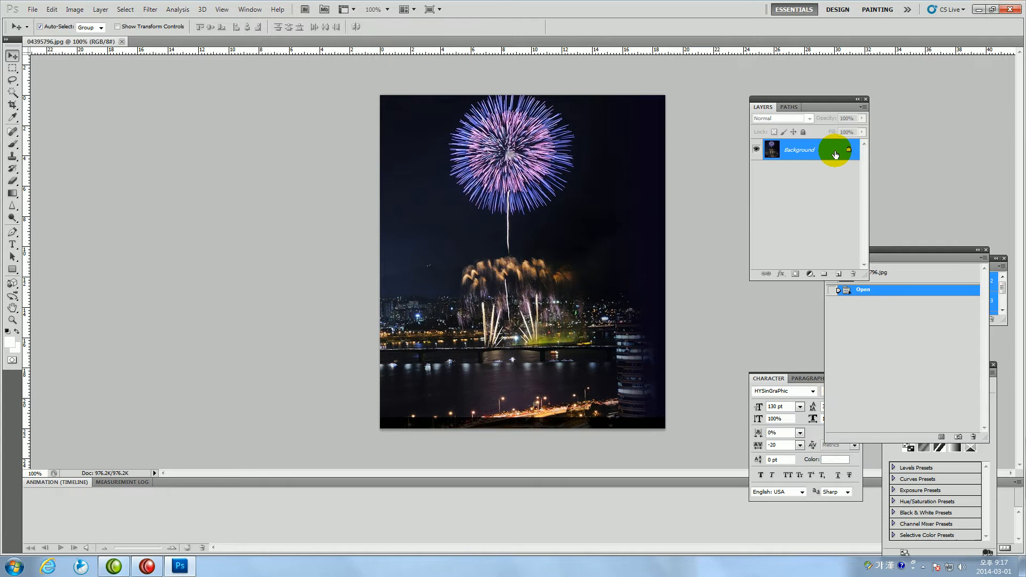
{"action": "left_click_drag", "start_coordinate": [836, 153], "coordinate": [839, 274]}
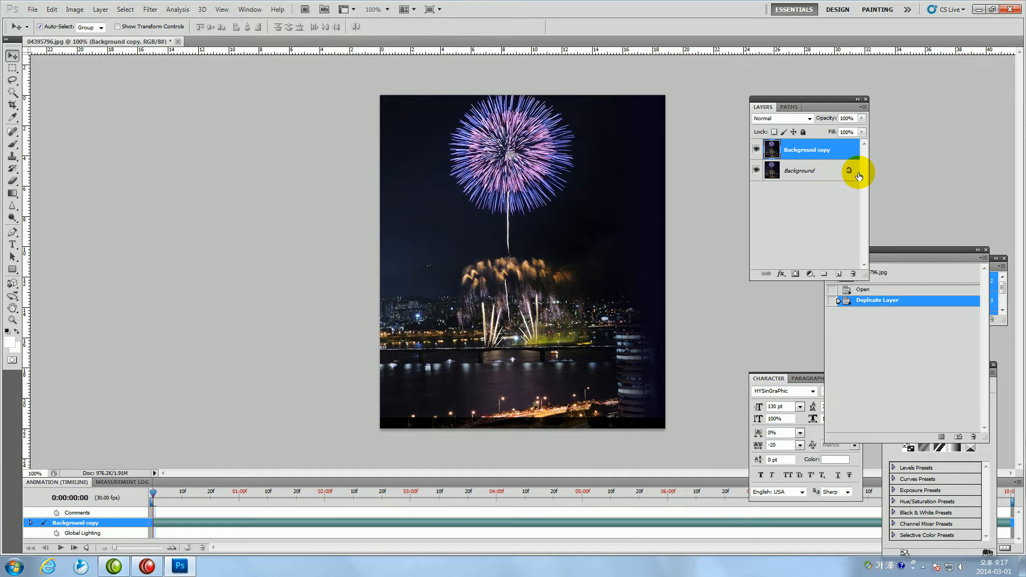
{"action": "left_click", "coordinate": [796, 171]}
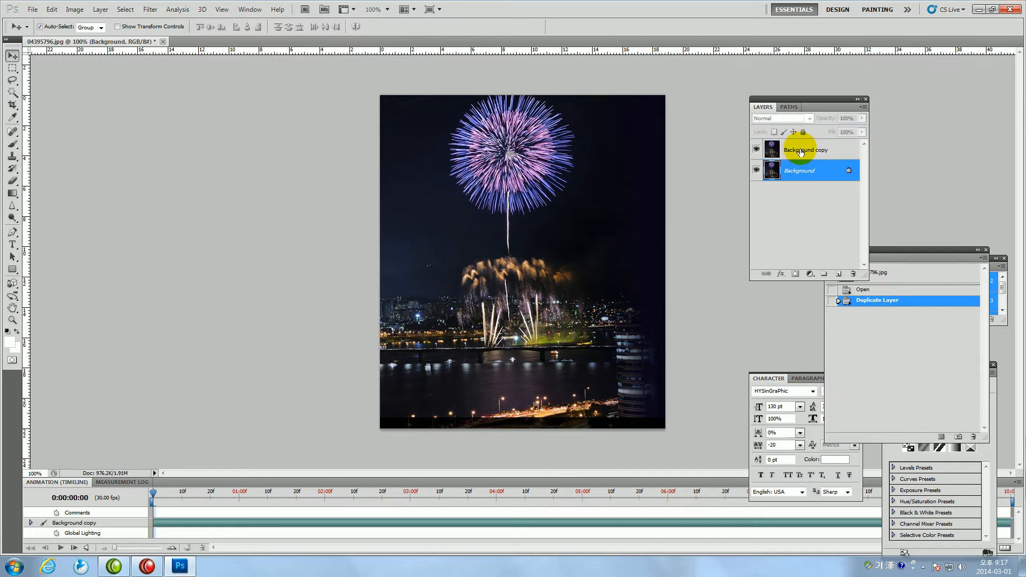
{"action": "left_click", "coordinate": [800, 151]}
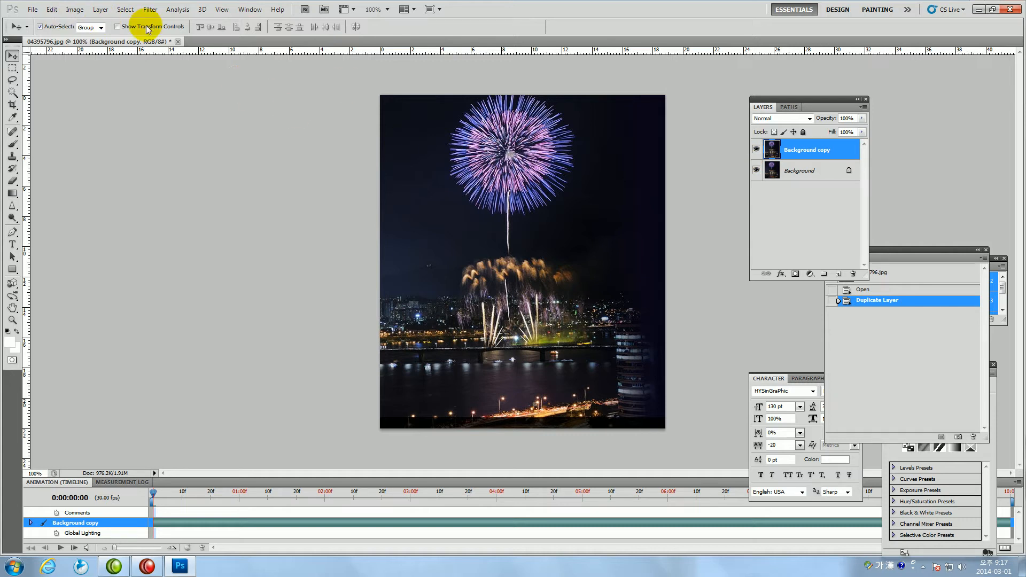
Apply Auto Tone and Auto Color to the fireworks photo's Background copy layer
{"action": "left_click", "coordinate": [69, 9]}
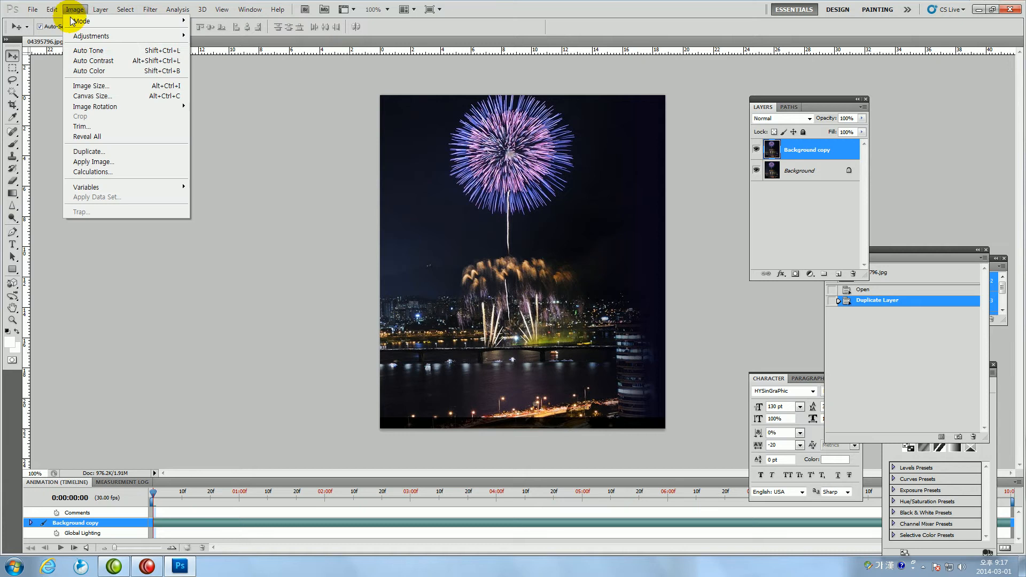
{"action": "left_click", "coordinate": [79, 54]}
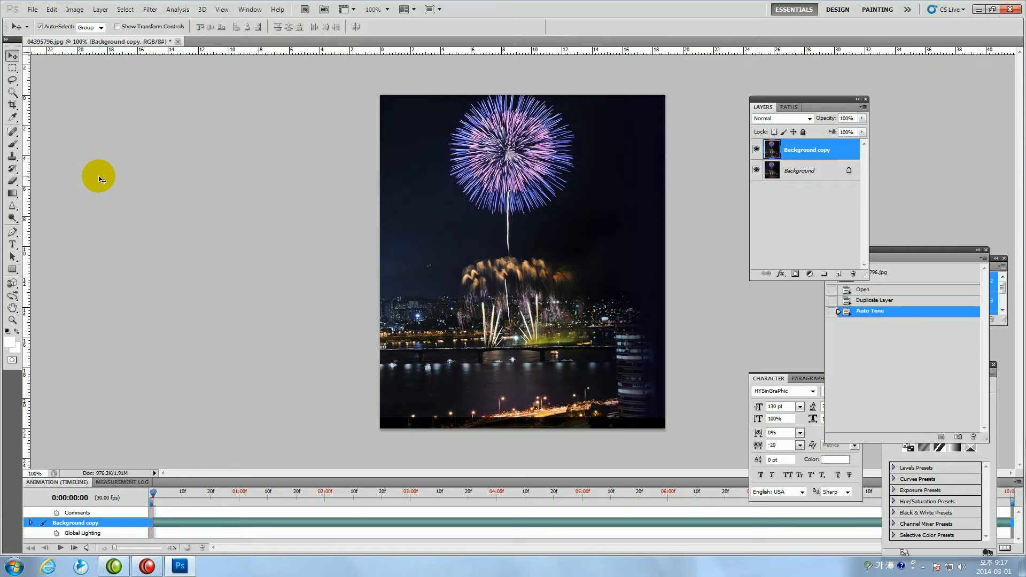
{"action": "left_click", "coordinate": [75, 9]}
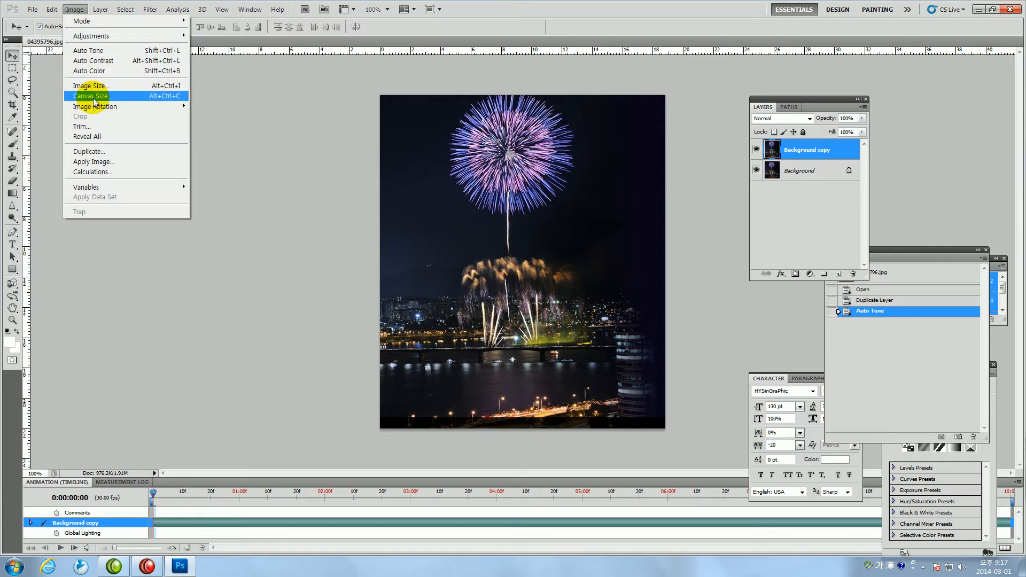
{"action": "left_click", "coordinate": [88, 70]}
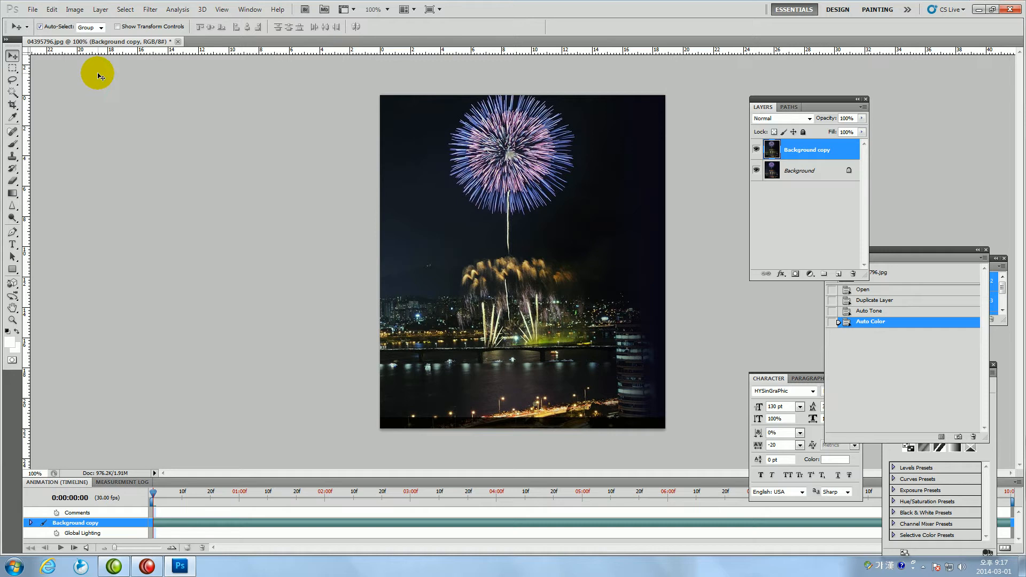
Apply a Hue/Saturation adjustment to the Background copy layer with master saturation at +11
{"action": "left_click", "coordinate": [74, 10]}
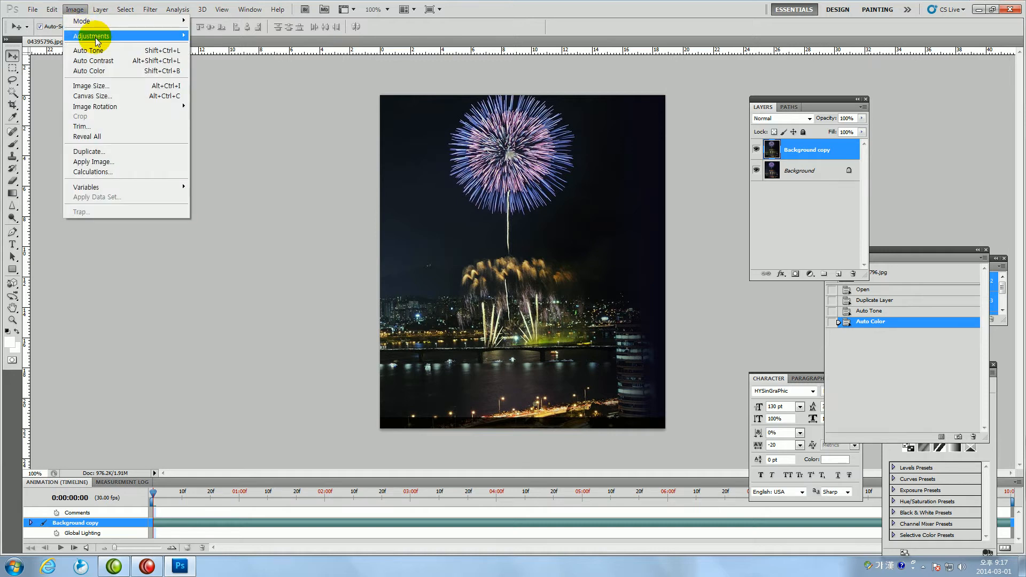
{"action": "mouse_move", "coordinate": [96, 37]}
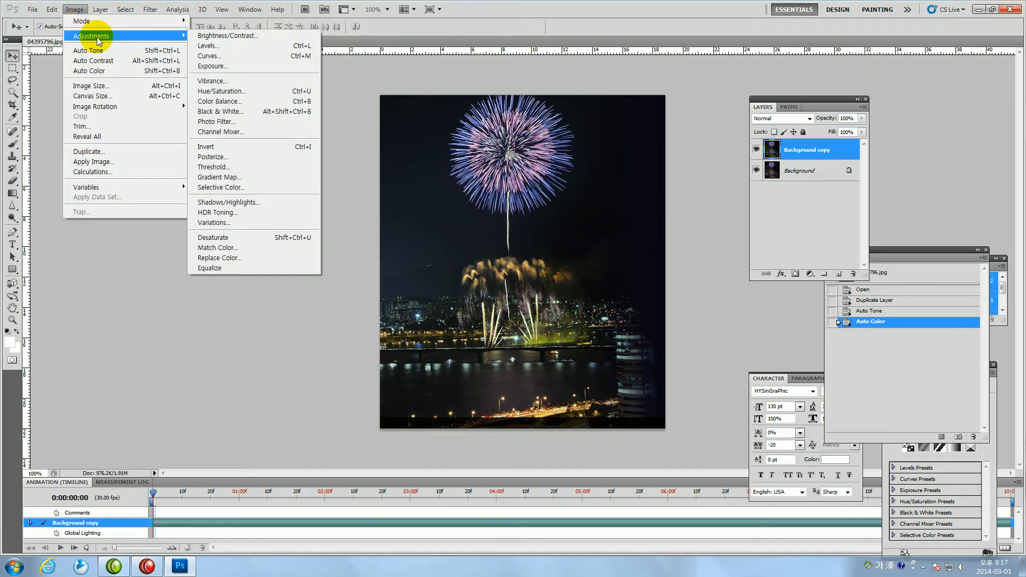
{"action": "left_click", "coordinate": [212, 92]}
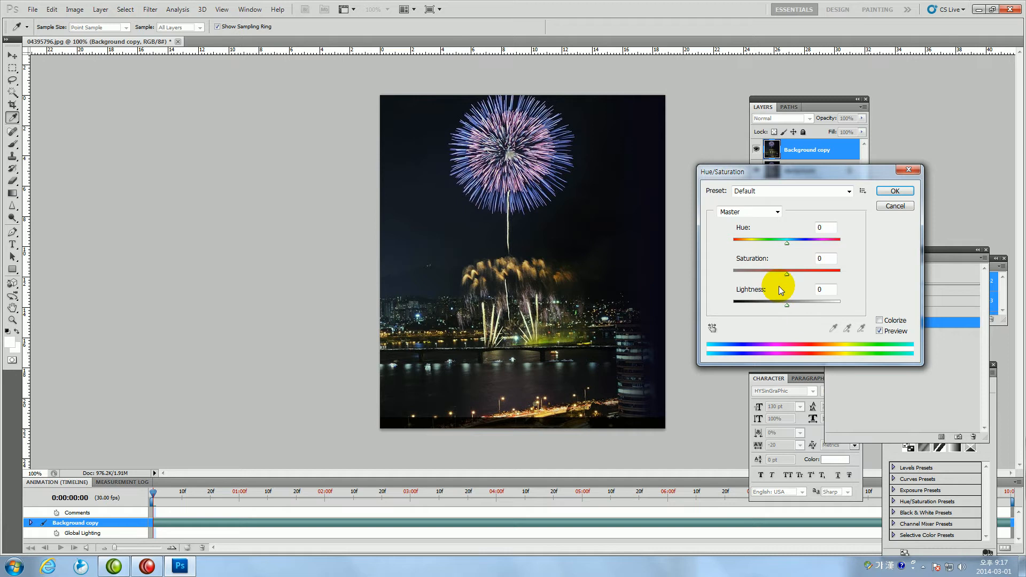
{"action": "left_click_drag", "start_coordinate": [787, 275], "coordinate": [794, 278]}
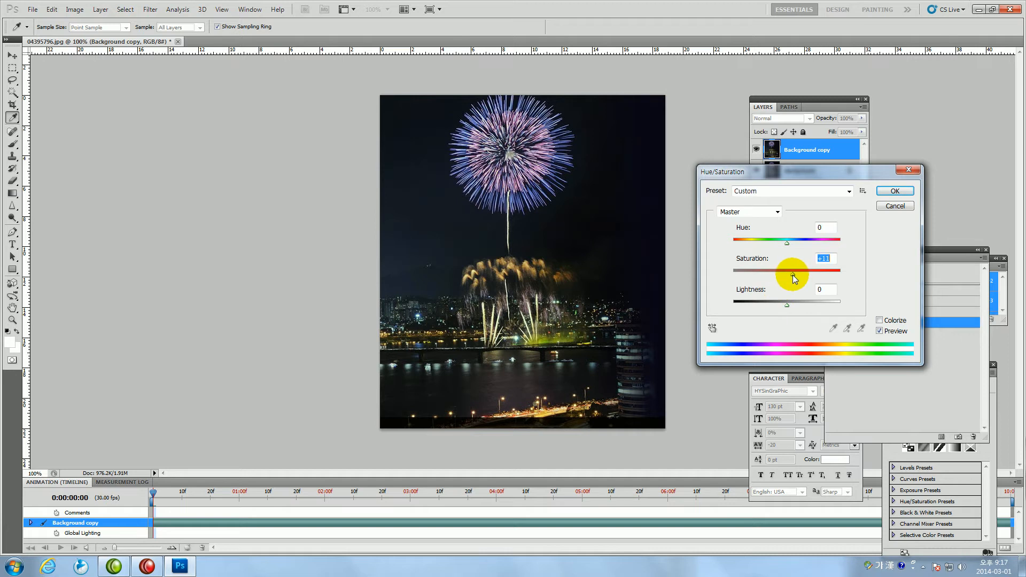
{"action": "left_click", "coordinate": [894, 191]}
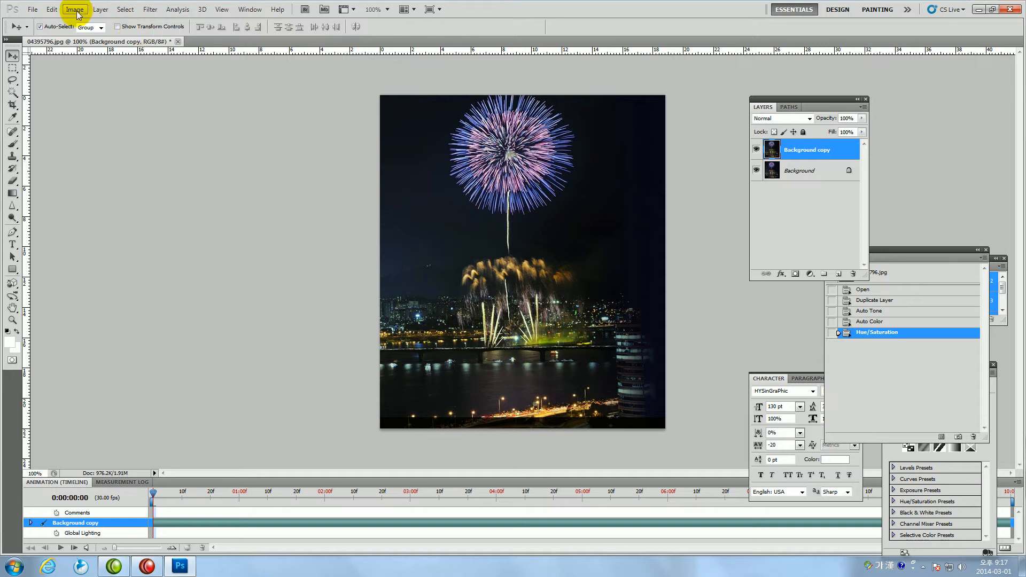
Sharpen the Background copy layer with Unsharp Mask at a slightly reduced amount, radius 2.8 pixels and threshold 5 levels, checking the large firework in the preview
{"action": "left_click", "coordinate": [145, 10]}
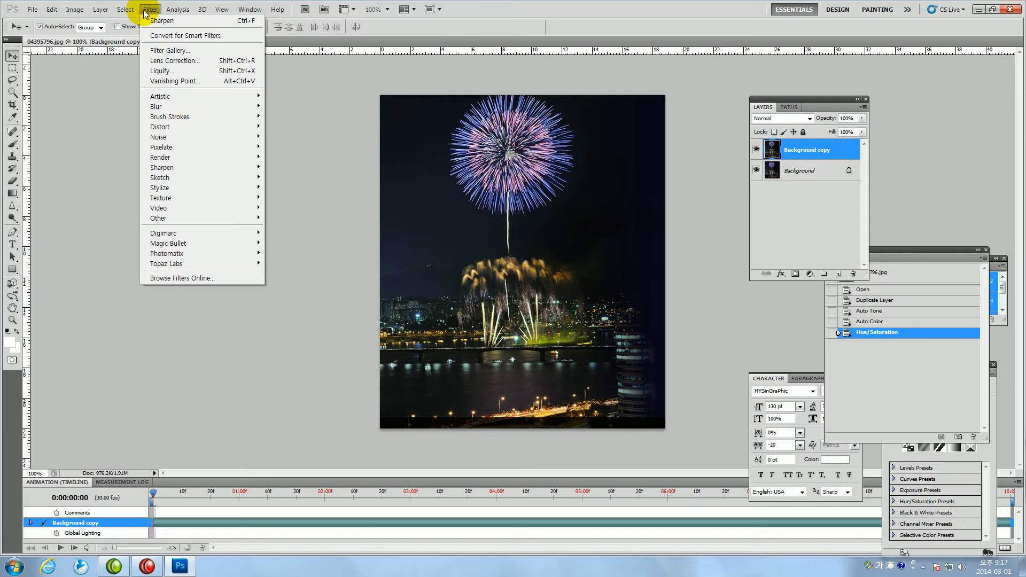
{"action": "mouse_move", "coordinate": [191, 167]}
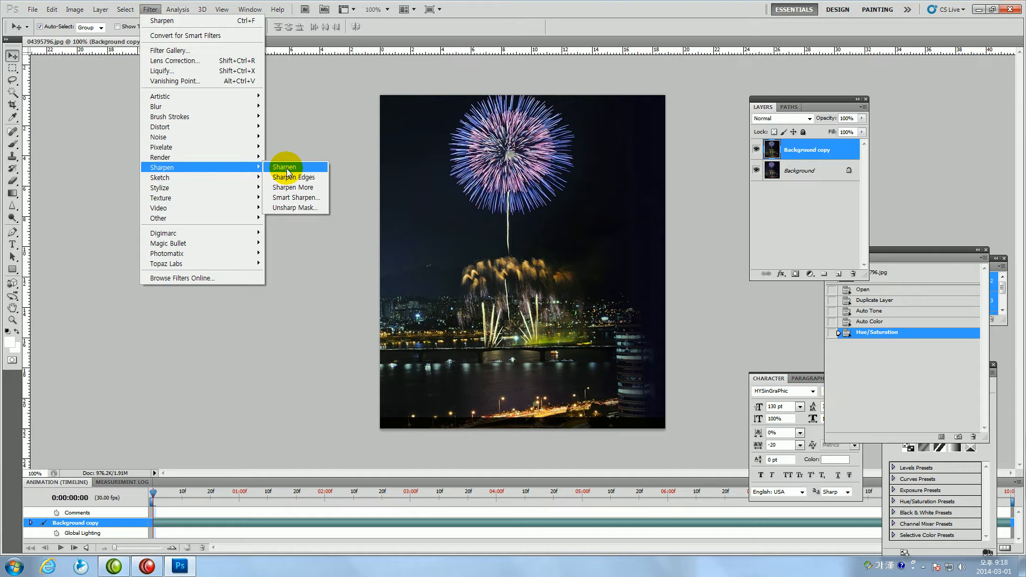
{"action": "left_click", "coordinate": [294, 208]}
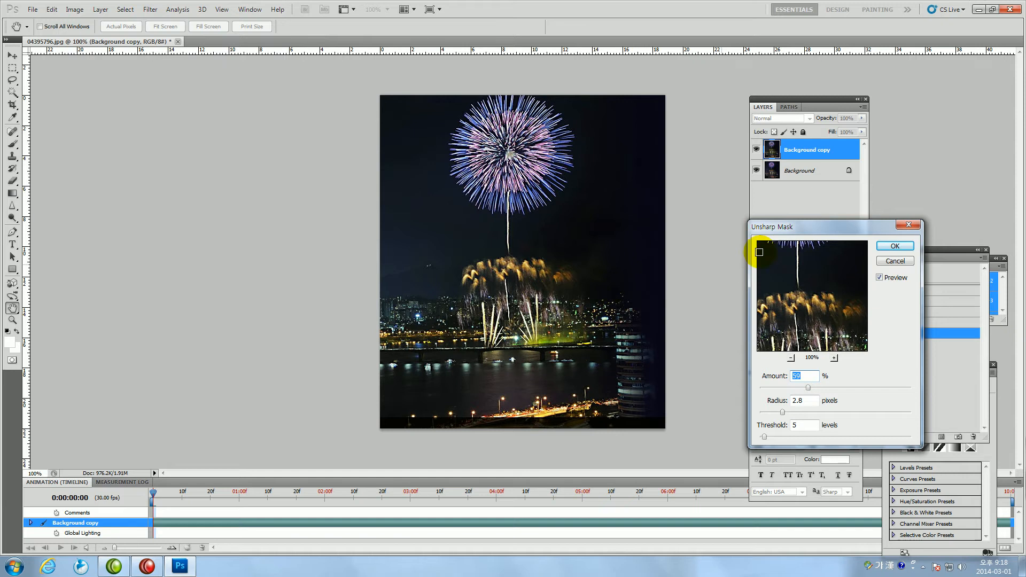
{"action": "left_click_drag", "start_coordinate": [786, 223], "coordinate": [749, 221]}
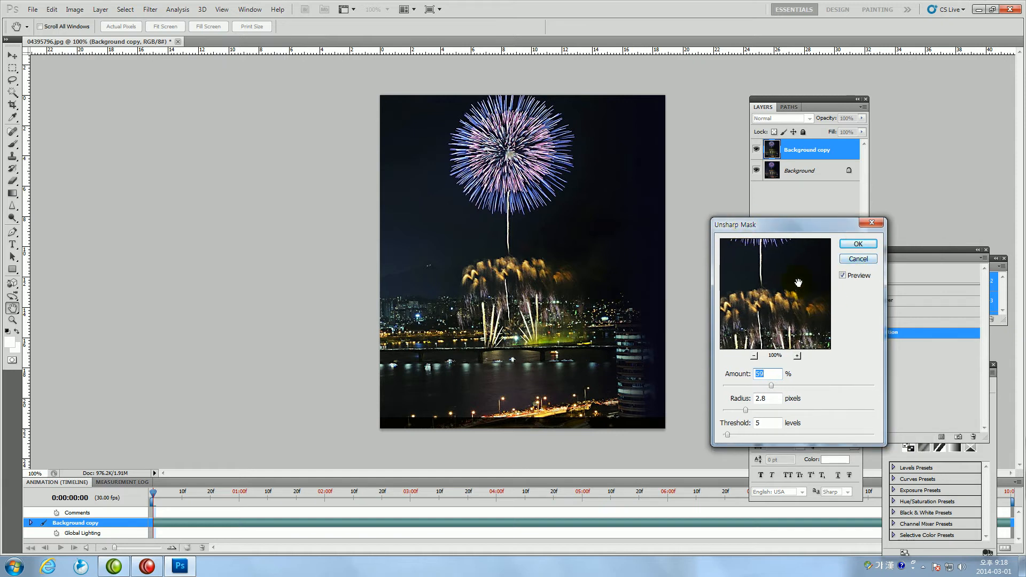
{"action": "left_click_drag", "start_coordinate": [799, 283], "coordinate": [807, 320]}
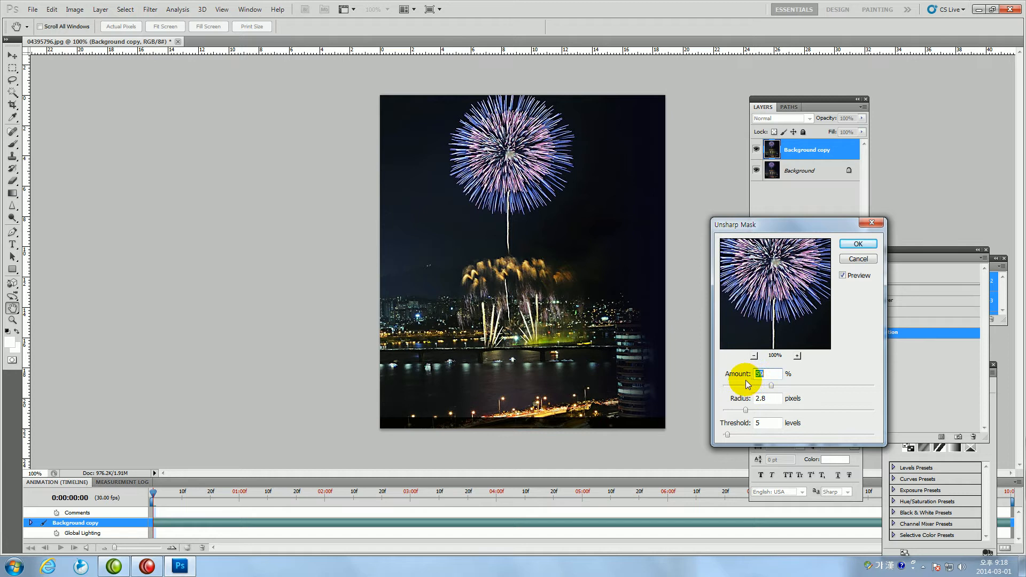
{"action": "left_click", "coordinate": [771, 386]}
{"action": "mouse_move", "coordinate": [773, 387]}
{"action": "left_mouse_down"}
{"action": "mouse_move", "coordinate": [804, 390]}
{"action": "mouse_move", "coordinate": [767, 390]}
{"action": "left_mouse_up"}
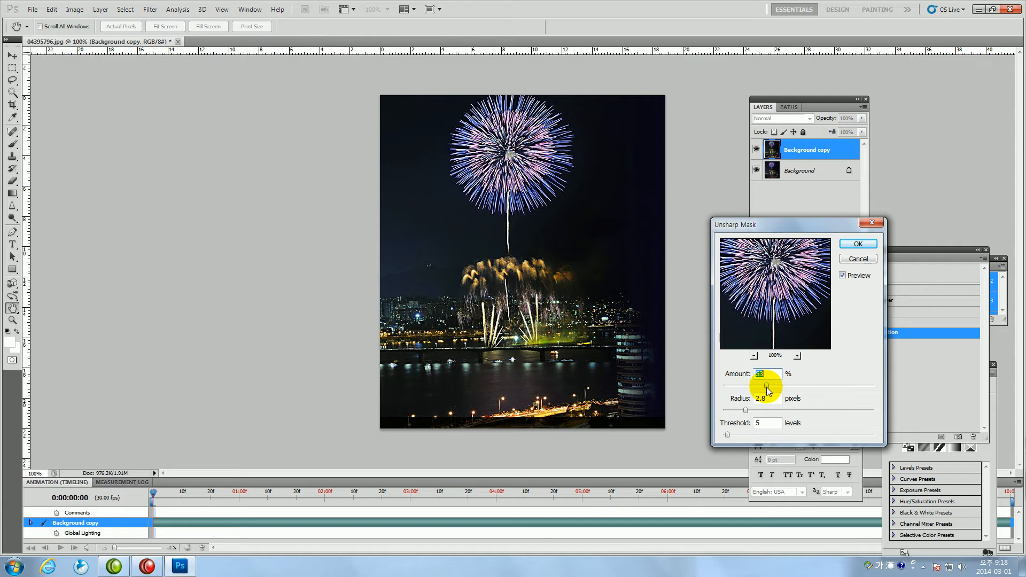
{"action": "left_click", "coordinate": [859, 246]}
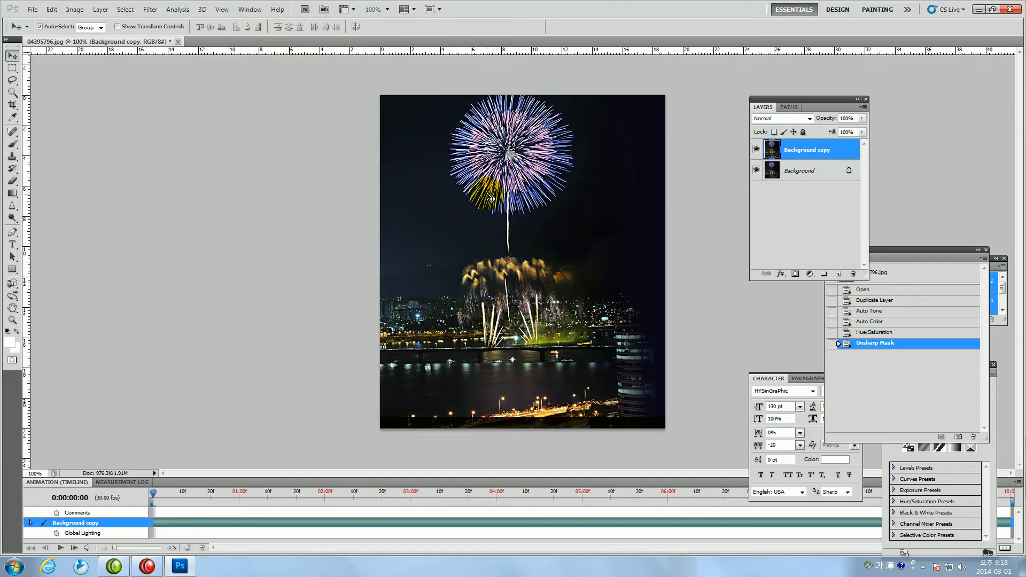
Open the ski-jumping photo Sarah+Hendrickson+FIS+Women+Ski+Jumping+World+E3yon8WKs3Vx from the desktop
{"action": "left_click", "coordinate": [32, 9]}
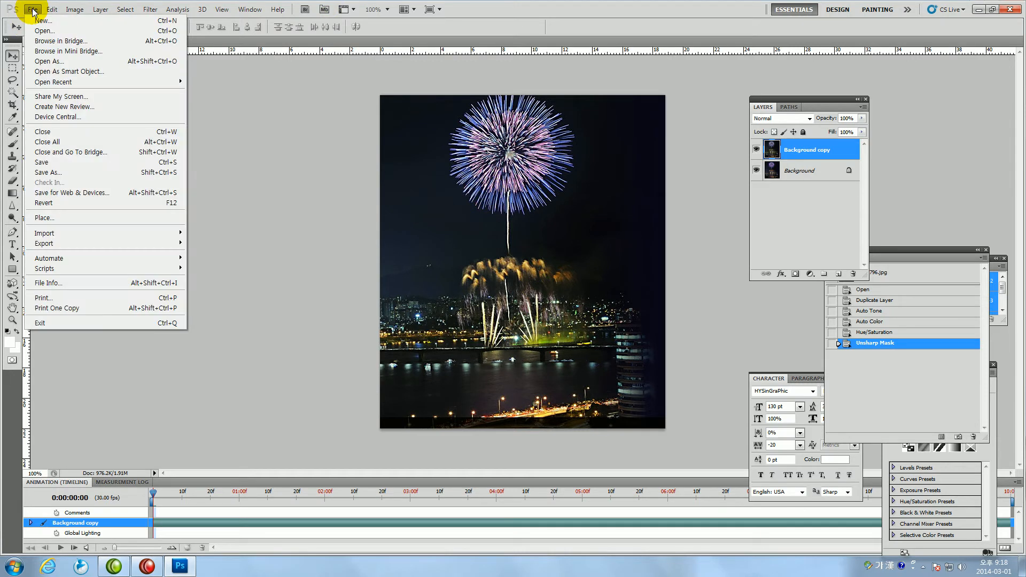
{"action": "left_click", "coordinate": [43, 31]}
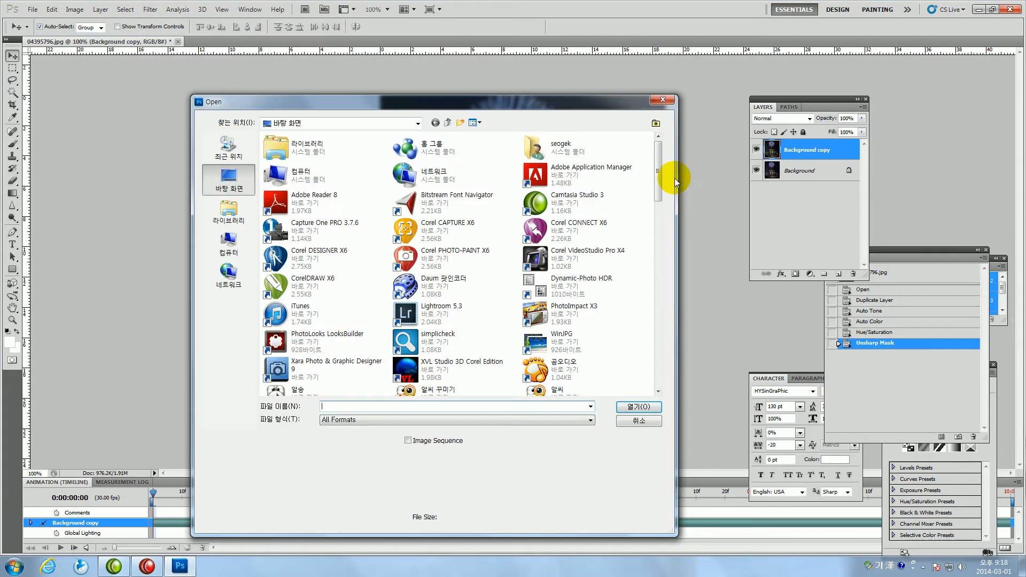
{"action": "left_click_drag", "start_coordinate": [659, 175], "coordinate": [650, 297]}
{"action": "left_click", "coordinate": [586, 234]}
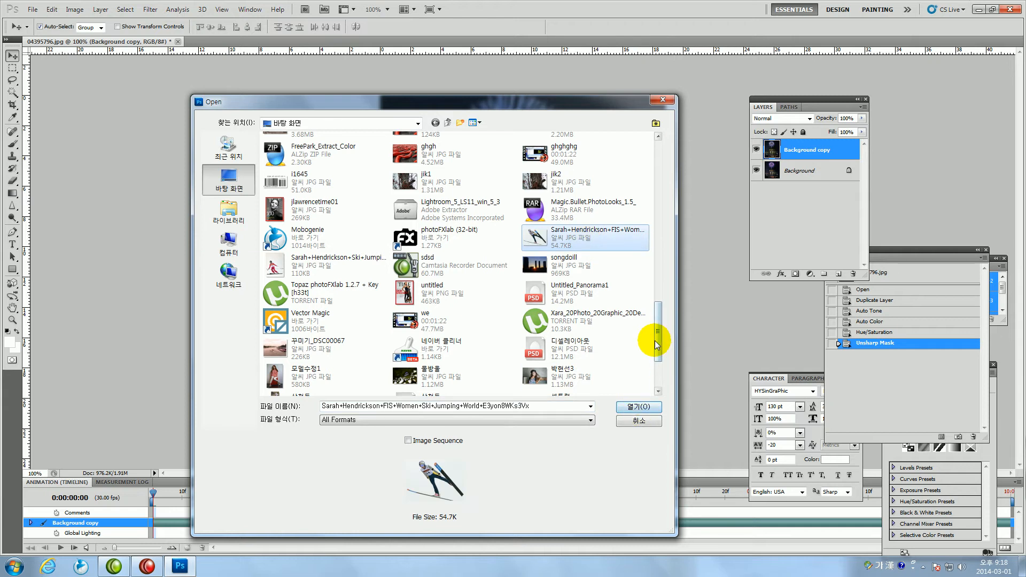
{"action": "mouse_move", "coordinate": [652, 339]}
{"action": "left_mouse_down"}
{"action": "mouse_move", "coordinate": [652, 370]}
{"action": "mouse_move", "coordinate": [662, 240]}
{"action": "mouse_move", "coordinate": [658, 342]}
{"action": "left_mouse_up"}
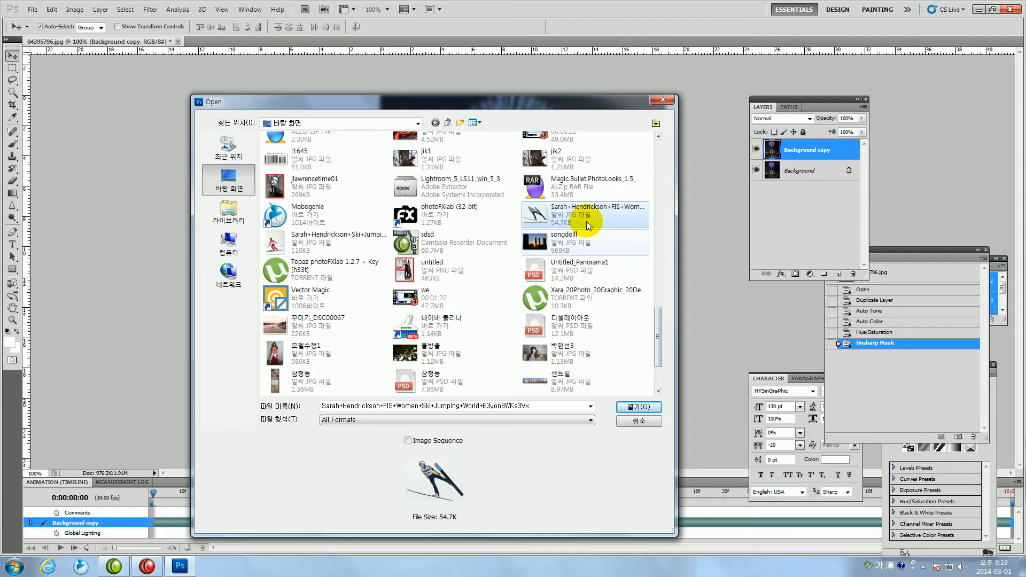
{"action": "left_click", "coordinate": [638, 408]}
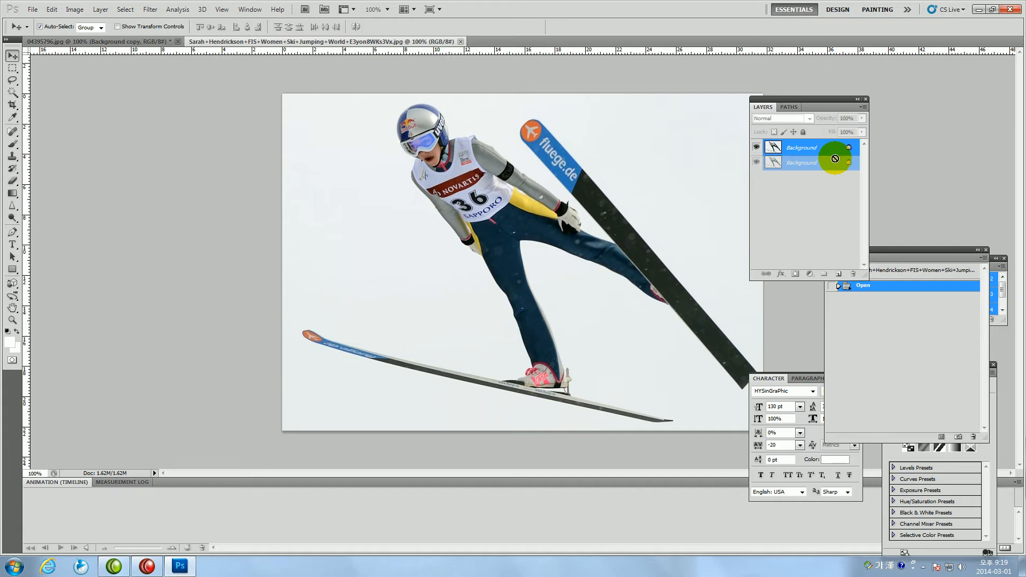
Duplicate the ski-jumping photo's Background layer and hide the original Background layer
{"action": "left_click_drag", "start_coordinate": [837, 152], "coordinate": [837, 274]}
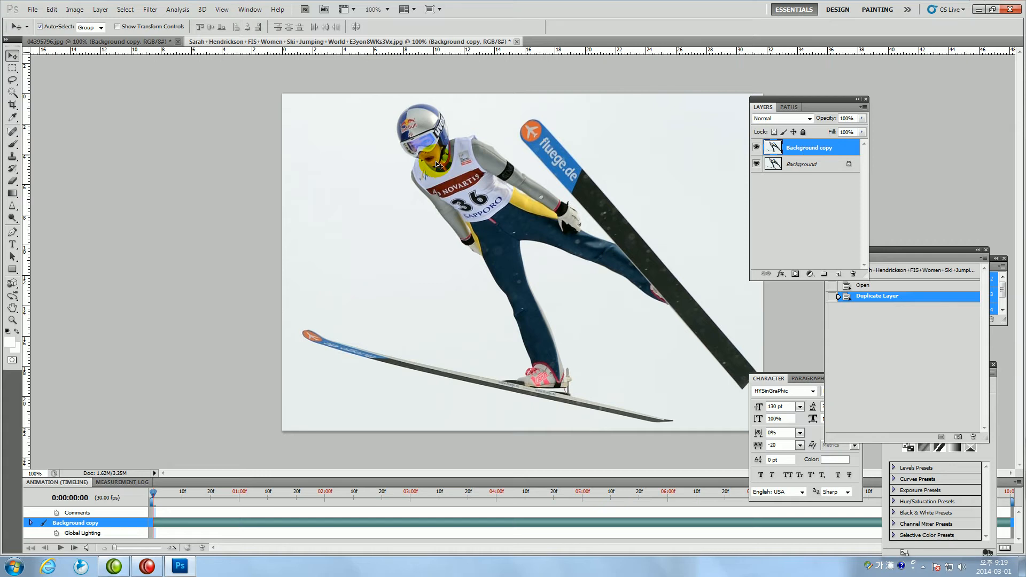
{"action": "left_click", "coordinate": [756, 163]}
{"action": "left_click", "coordinate": [757, 165]}
{"action": "left_click", "coordinate": [757, 164]}
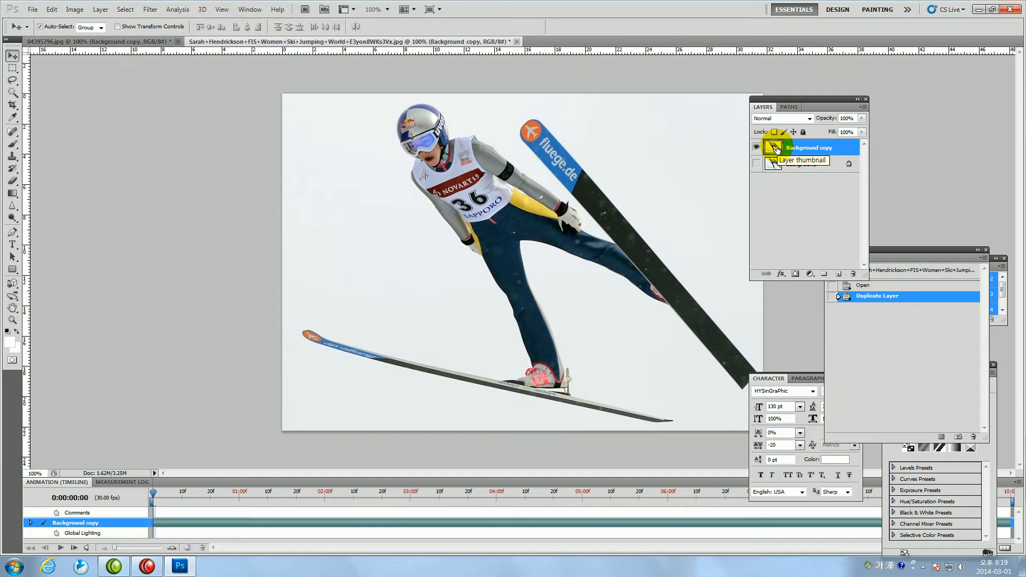
Apply Auto Tone to the ski jumper's Background copy layer
{"action": "left_click", "coordinate": [75, 11]}
{"action": "left_click", "coordinate": [85, 47]}
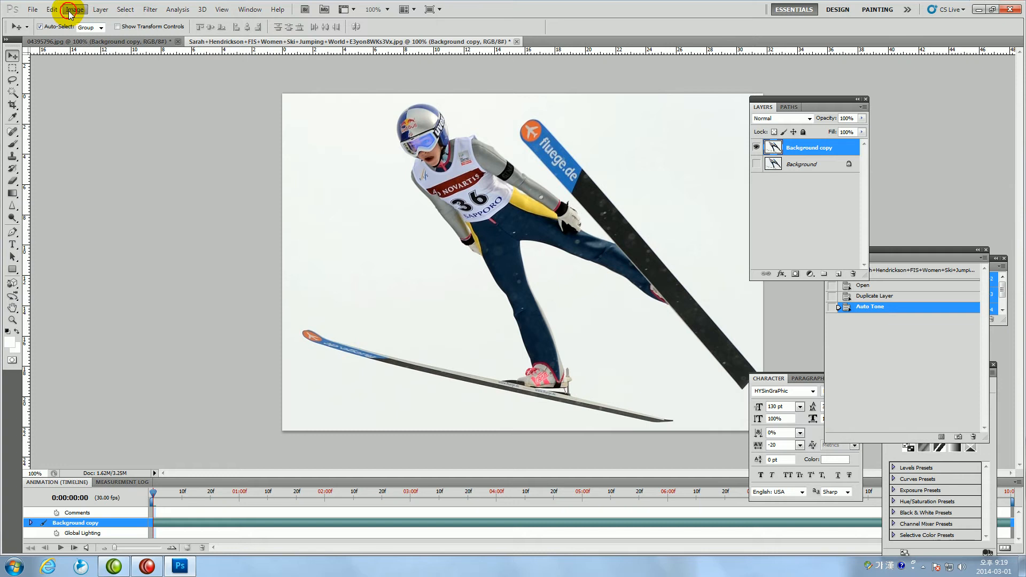
Apply Auto Color to the ski jumper's Background copy layer and raise its saturation slightly with Hue/Saturation
{"action": "left_click", "coordinate": [70, 12]}
{"action": "left_click", "coordinate": [78, 71]}
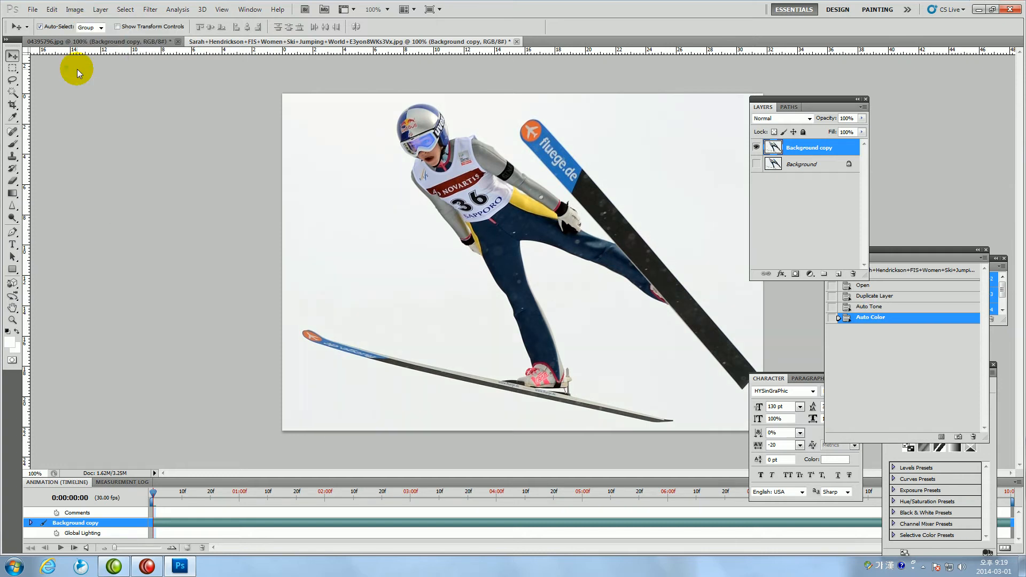
{"action": "left_click", "coordinate": [77, 9]}
{"action": "mouse_move", "coordinate": [85, 35]}
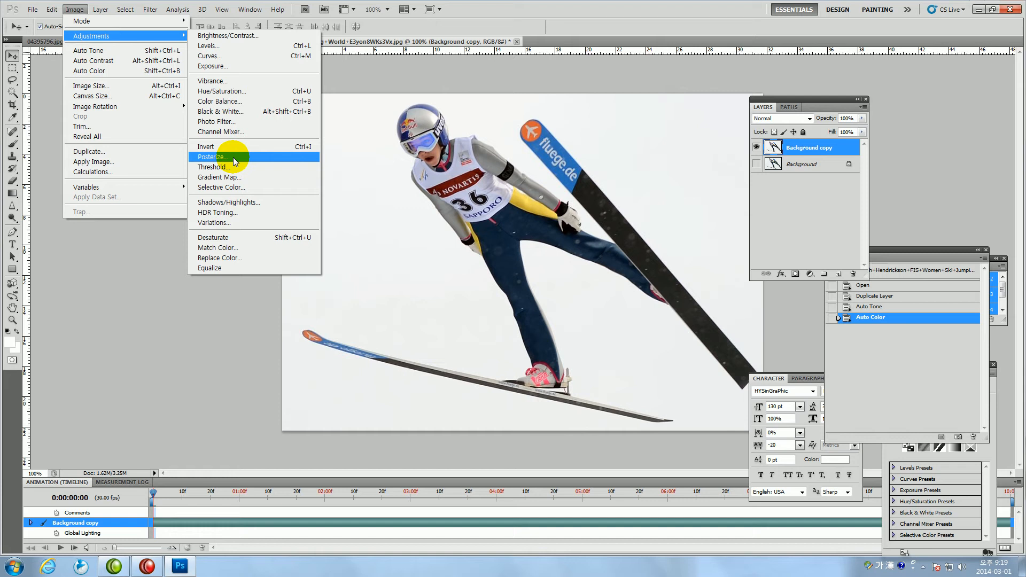
{"action": "left_click", "coordinate": [223, 91]}
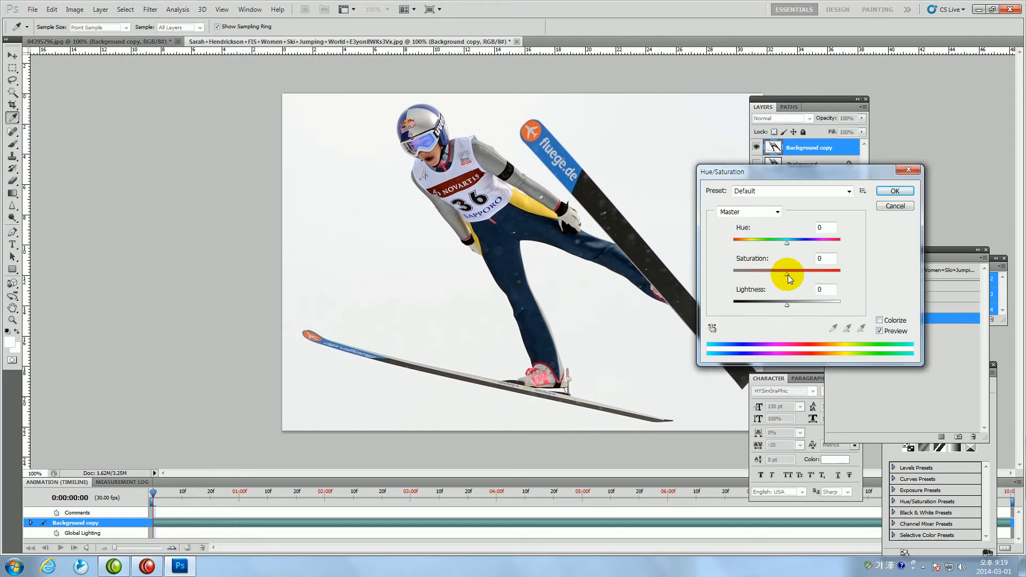
{"action": "left_click", "coordinate": [826, 257]}
{"action": "key", "text": "Up"}
{"action": "mouse_move", "coordinate": [792, 278]}
{"action": "left_mouse_down"}
{"action": "mouse_move", "coordinate": [810, 280]}
{"action": "mouse_move", "coordinate": [784, 276]}
{"action": "mouse_move", "coordinate": [792, 275]}
{"action": "left_mouse_up"}
{"action": "left_click", "coordinate": [895, 191]}
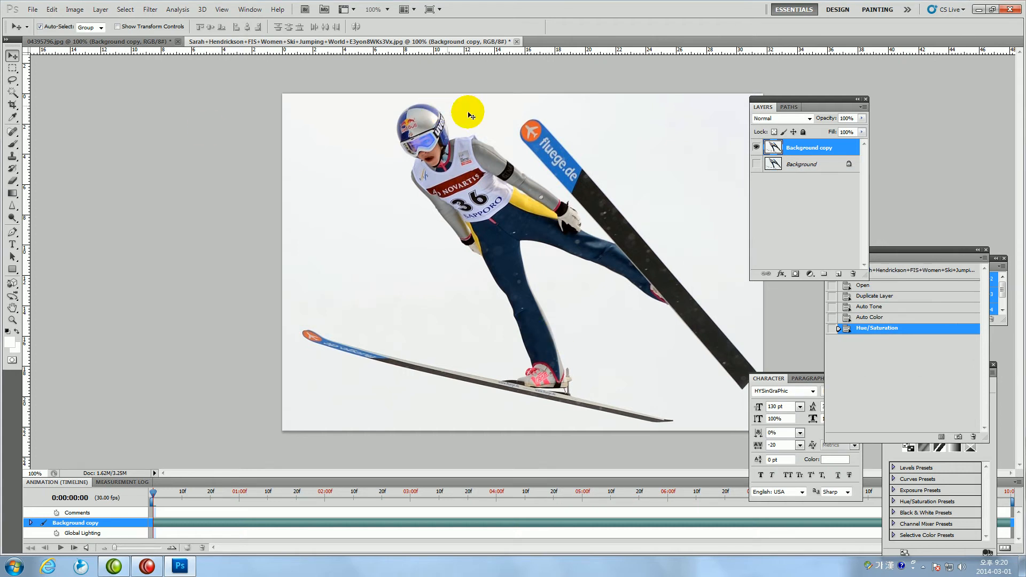
Sharpen the ski jumper's Background copy layer using Unsharp Mask with a reduced amount, radius 2.8 pixels and threshold 5 levels
{"action": "left_click", "coordinate": [150, 10]}
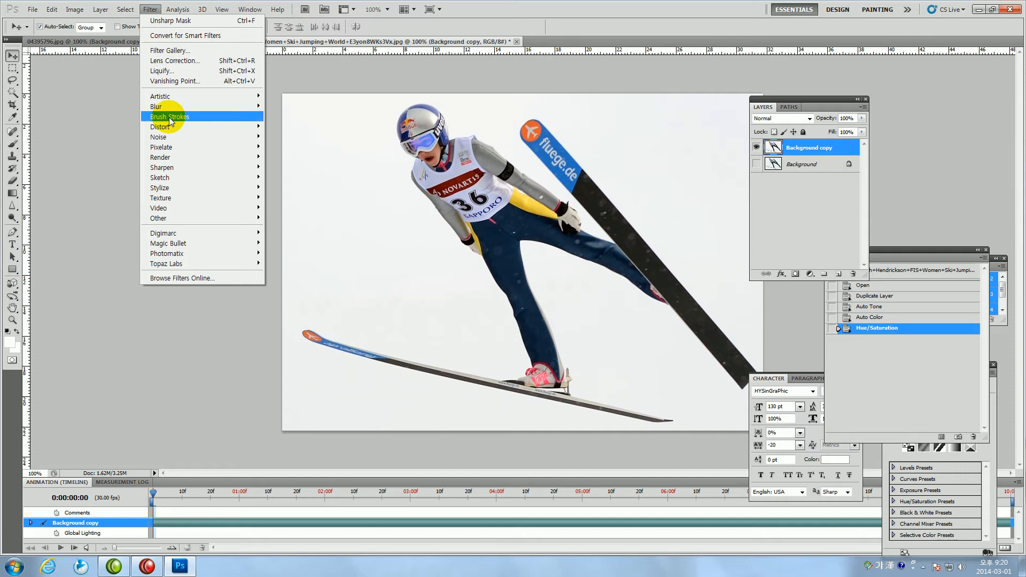
{"action": "mouse_move", "coordinate": [178, 172]}
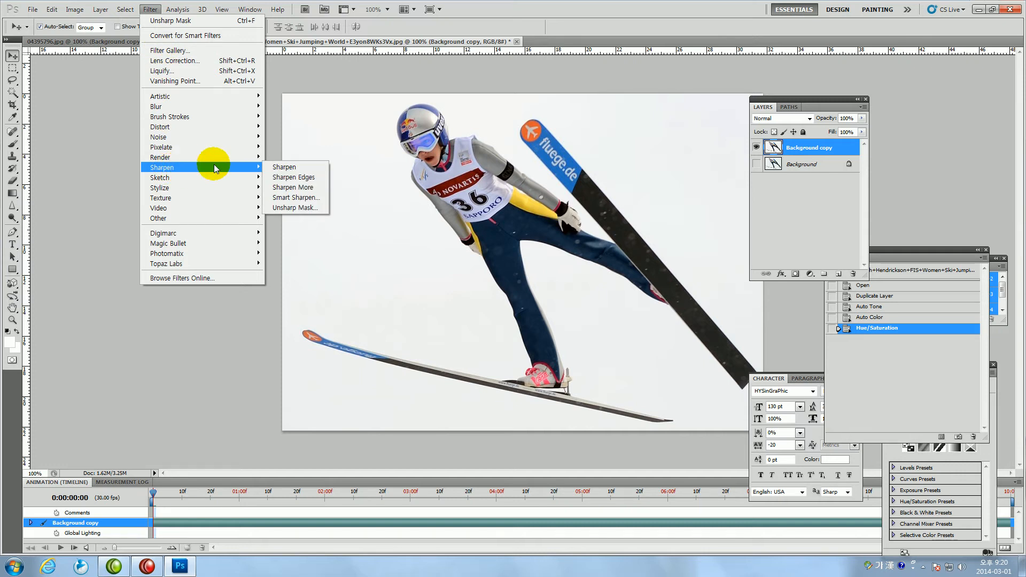
{"action": "left_click", "coordinate": [300, 207]}
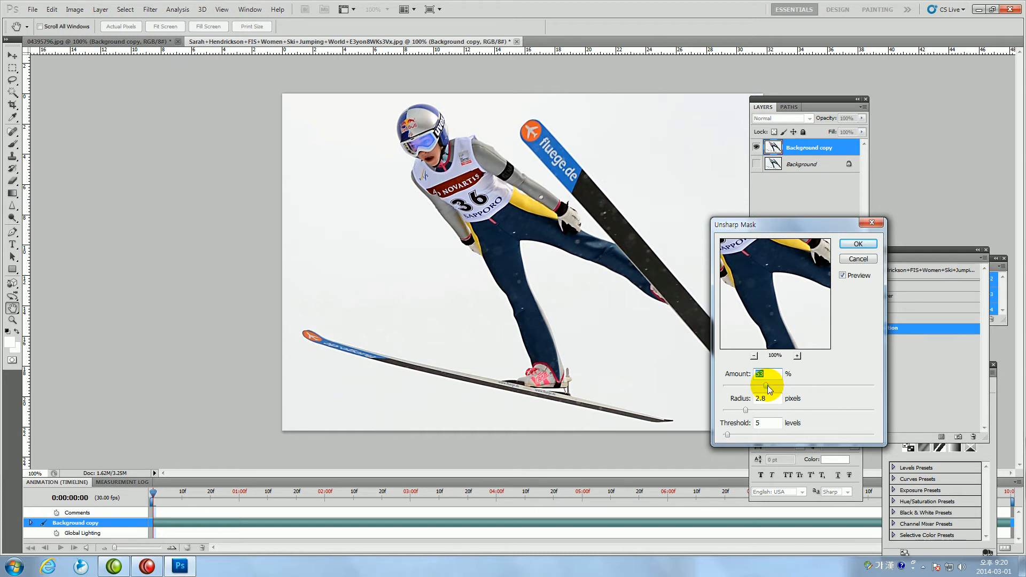
{"action": "mouse_move", "coordinate": [767, 386]}
{"action": "left_mouse_down"}
{"action": "mouse_move", "coordinate": [723, 393]}
{"action": "mouse_move", "coordinate": [757, 396]}
{"action": "left_mouse_up"}
{"action": "left_click", "coordinate": [858, 243]}
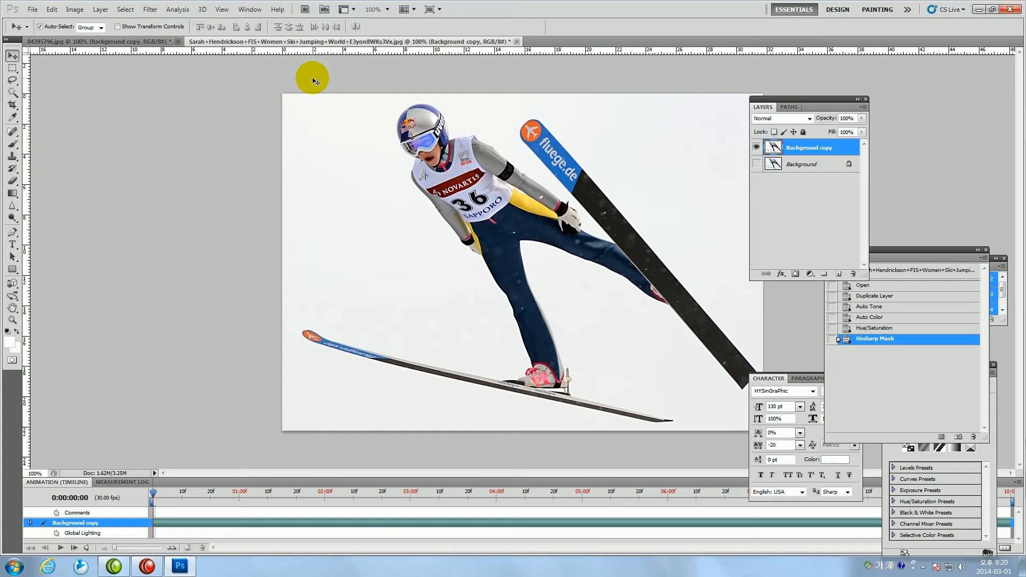
Choose the Pen tool and move the Layers, History, Character and Adjustments panels clear of the jumper's legs and skis at 200% zoom
{"action": "left_click", "coordinate": [13, 234]}
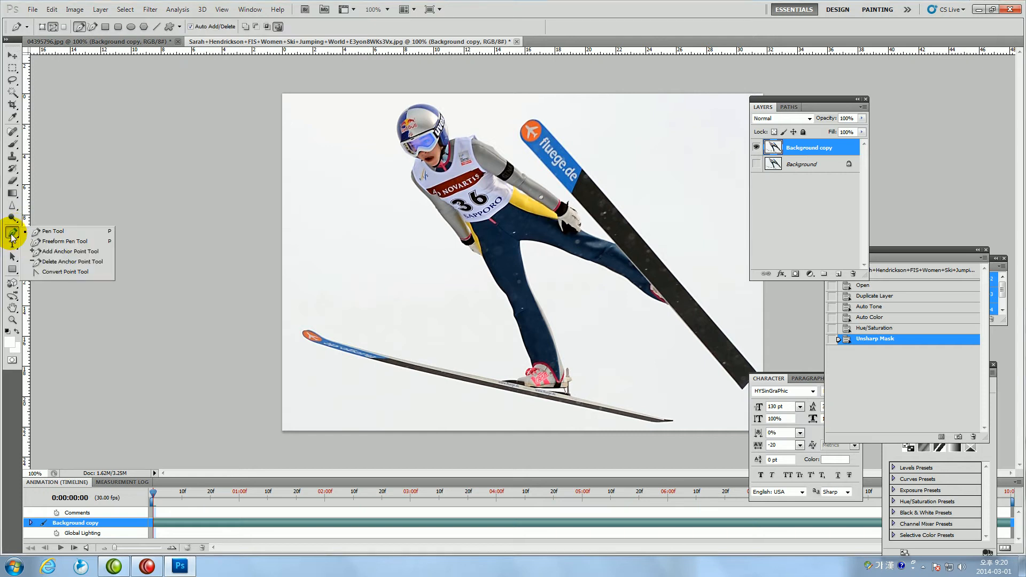
{"action": "left_click", "coordinate": [47, 232]}
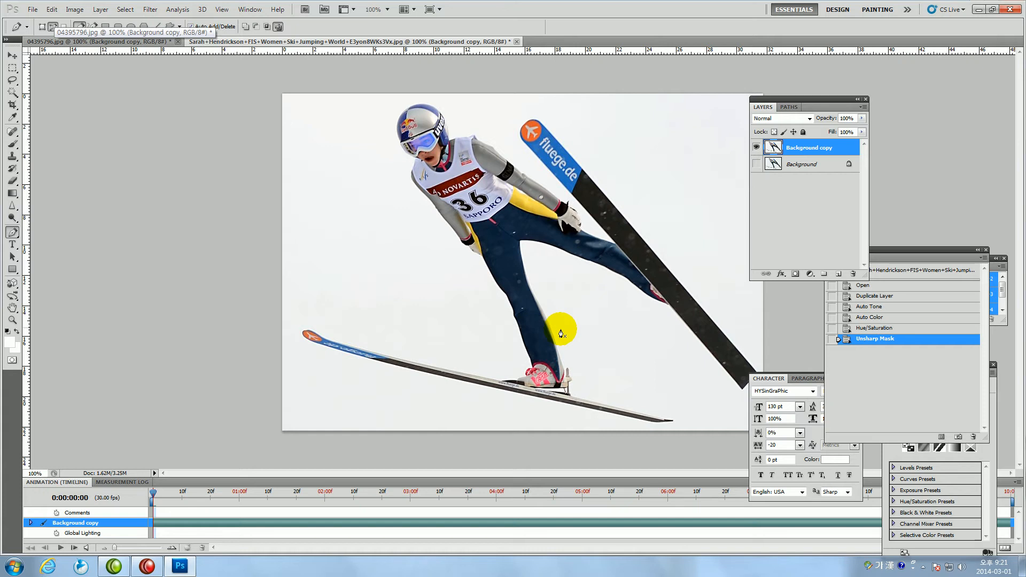
{"action": "key", "text": "ctrl+plus"}
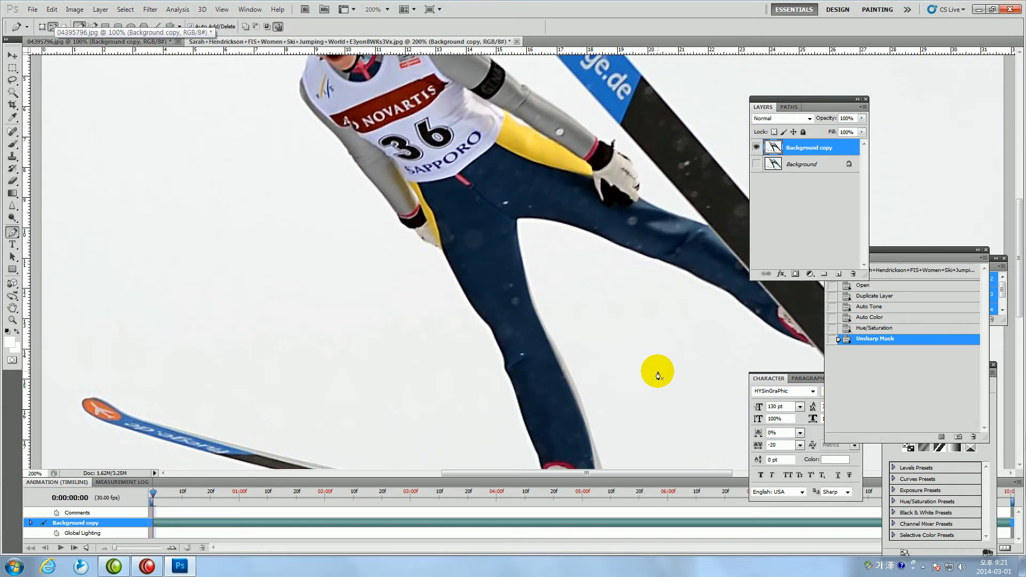
{"action": "left_click_drag", "start_coordinate": [1020, 217], "coordinate": [1019, 229]}
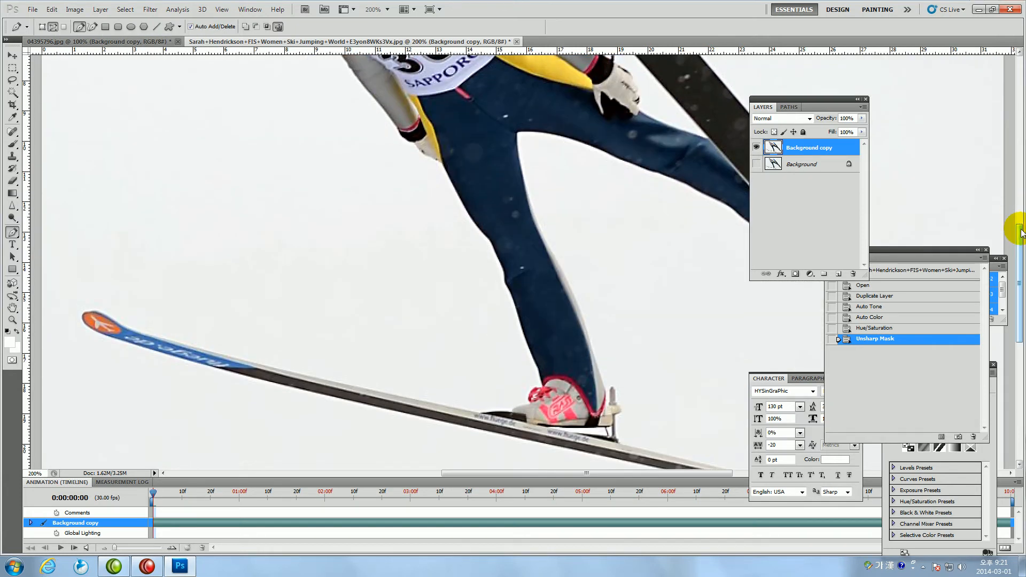
{"action": "left_click_drag", "start_coordinate": [835, 97], "coordinate": [977, 67]}
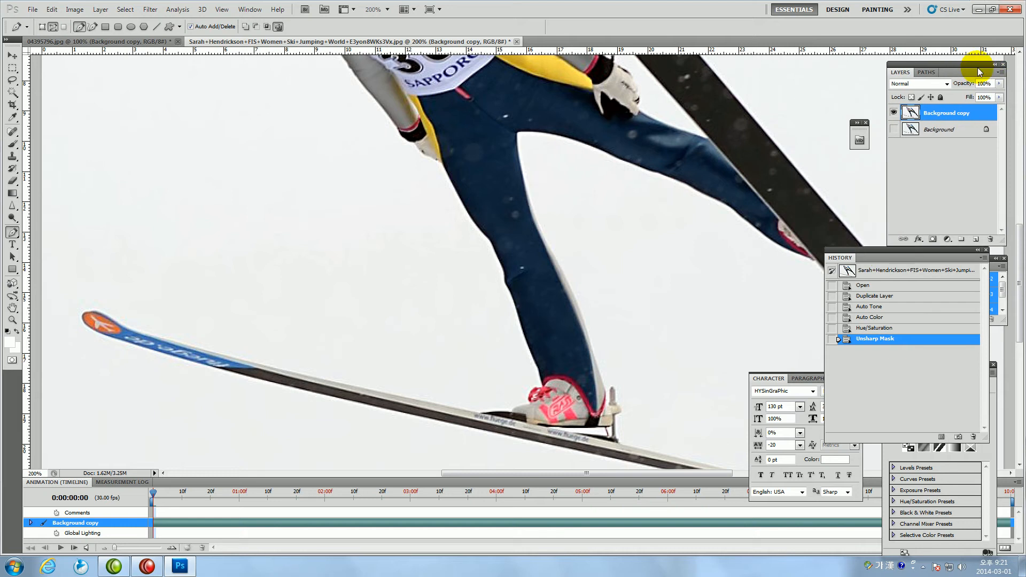
{"action": "left_click_drag", "start_coordinate": [887, 249], "coordinate": [109, 90]}
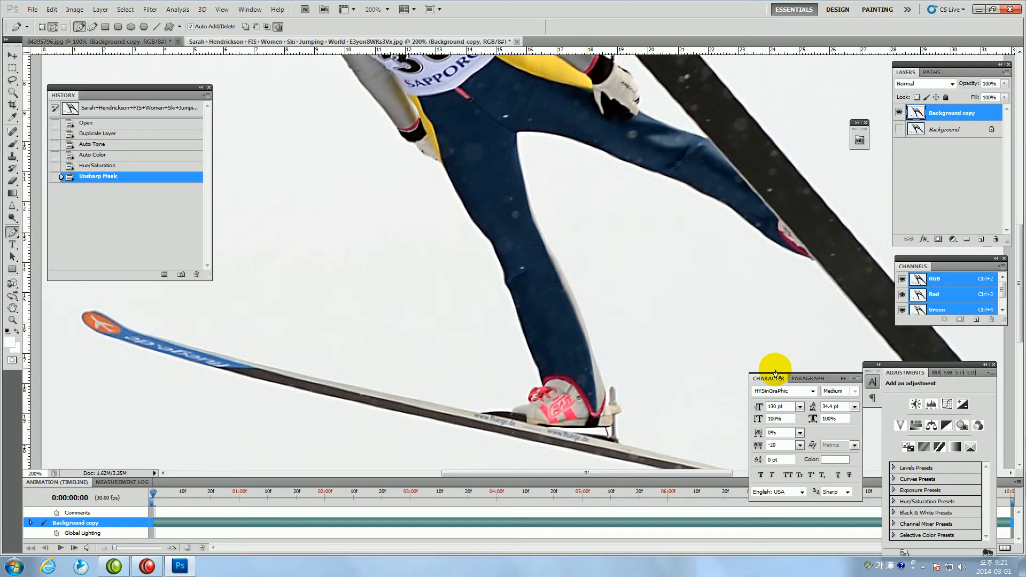
{"action": "left_click_drag", "start_coordinate": [775, 377], "coordinate": [262, 165]}
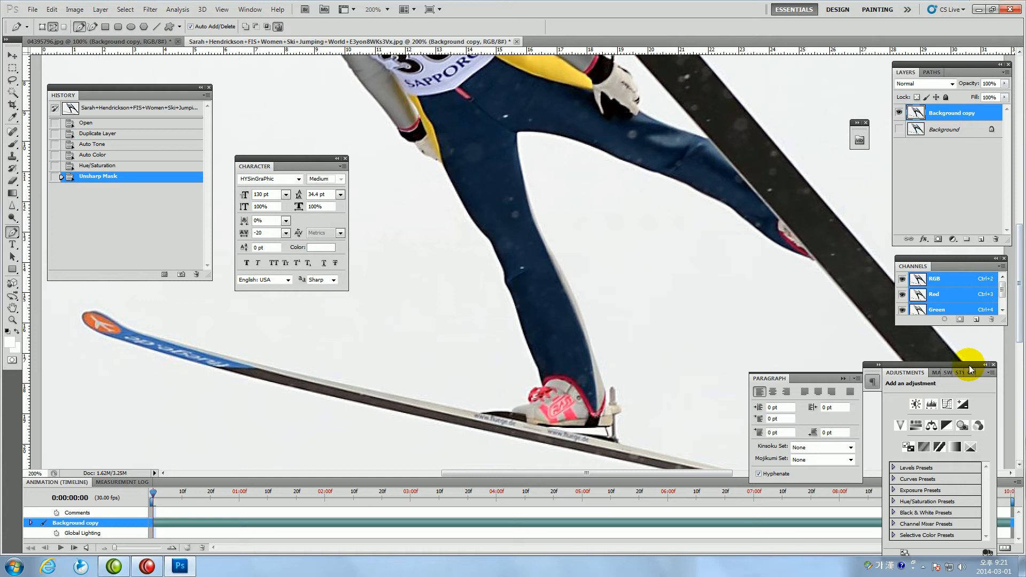
{"action": "left_click_drag", "start_coordinate": [972, 361], "coordinate": [988, 471]}
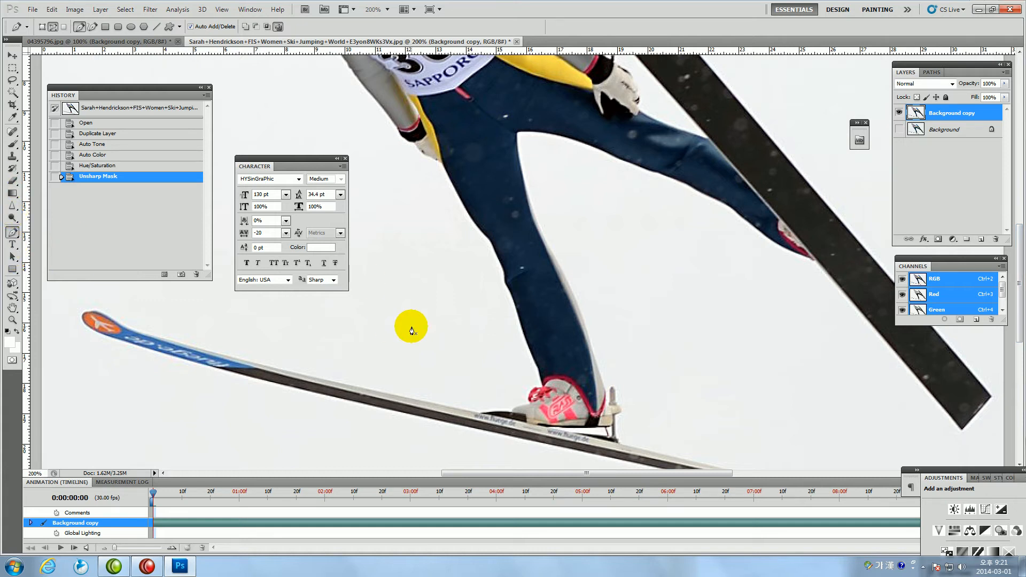
Start a work path at the heel of the lower boot and trace the leg's inner edge up to the crotch
{"action": "left_click", "coordinate": [607, 405]}
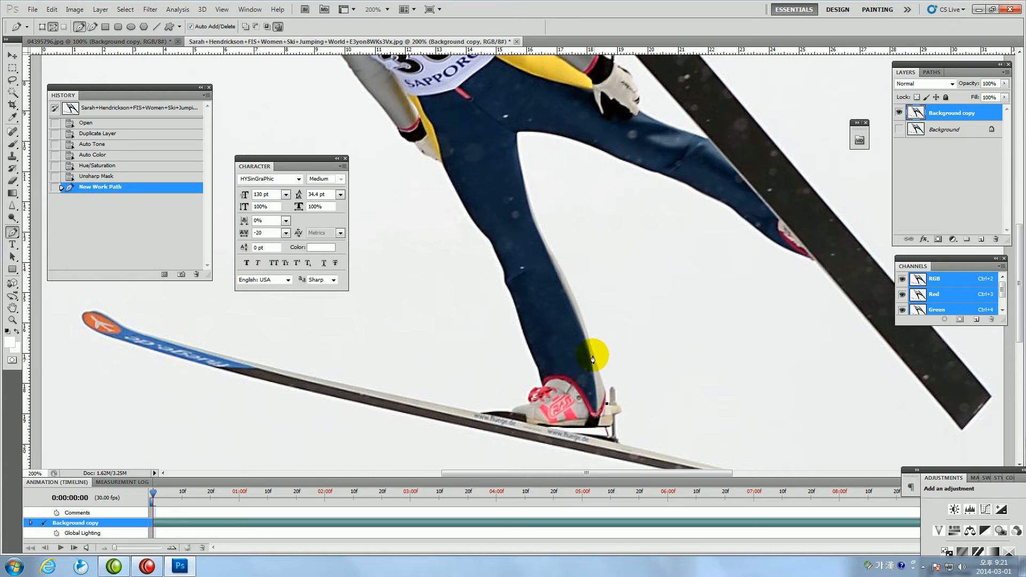
{"action": "mouse_move", "coordinate": [593, 350]}
{"action": "left_mouse_down"}
{"action": "mouse_move", "coordinate": [580, 322]}
{"action": "mouse_move", "coordinate": [593, 322]}
{"action": "mouse_move", "coordinate": [580, 320]}
{"action": "mouse_move", "coordinate": [588, 314]}
{"action": "mouse_move", "coordinate": [575, 320]}
{"action": "mouse_move", "coordinate": [587, 322]}
{"action": "mouse_move", "coordinate": [579, 327]}
{"action": "mouse_move", "coordinate": [599, 357]}
{"action": "left_mouse_up"}
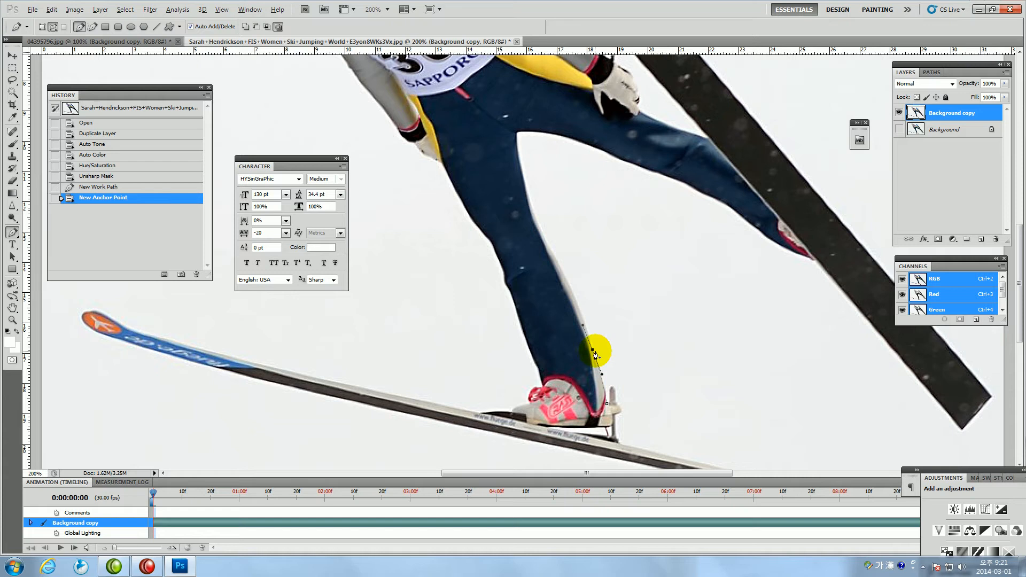
{"action": "left_click", "coordinate": [593, 351]}
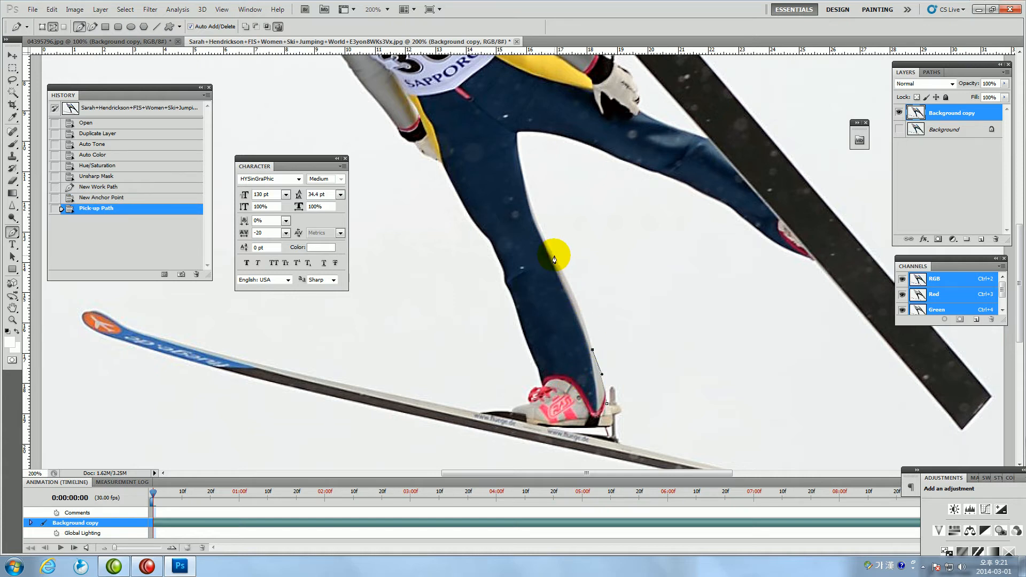
{"action": "left_click_drag", "start_coordinate": [554, 256], "coordinate": [531, 219]}
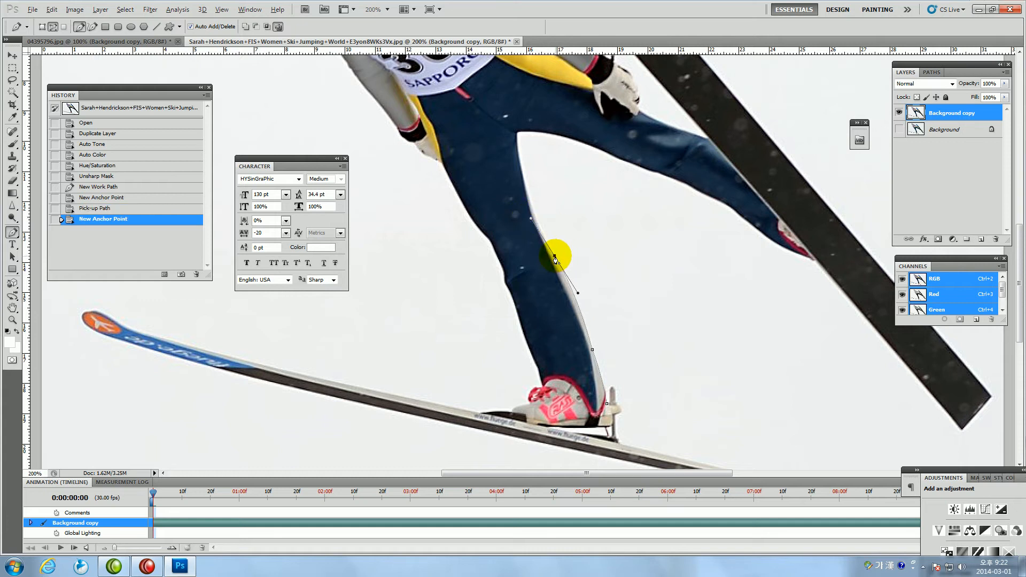
{"action": "left_click", "coordinate": [554, 257]}
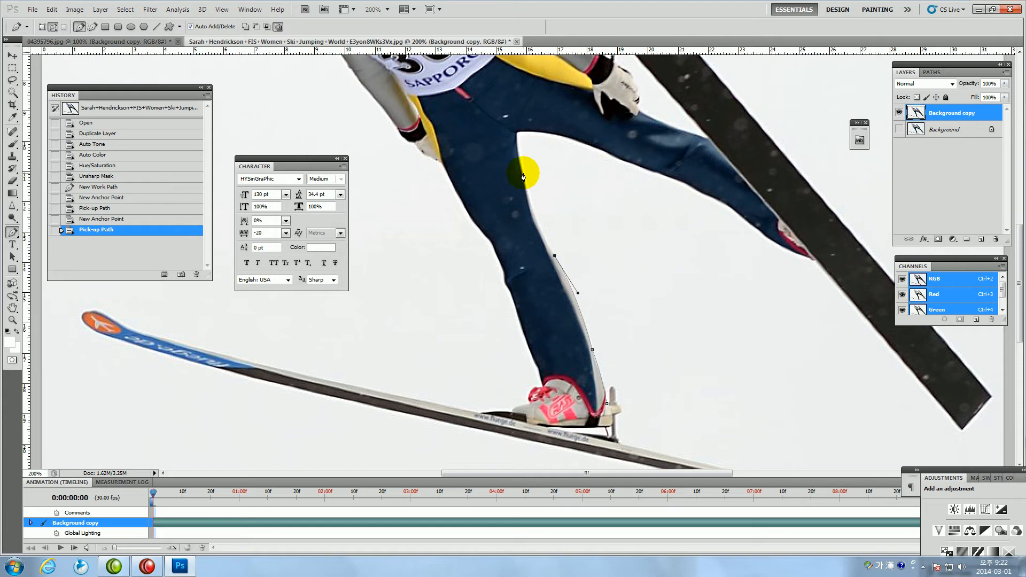
{"action": "left_click_drag", "start_coordinate": [523, 177], "coordinate": [511, 125]}
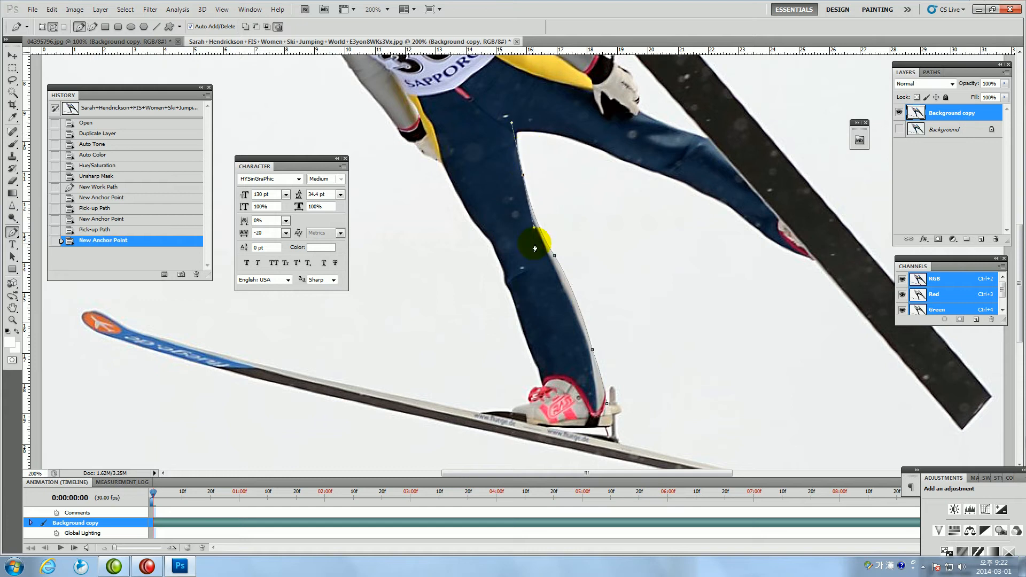
{"action": "left_click", "coordinate": [523, 177]}
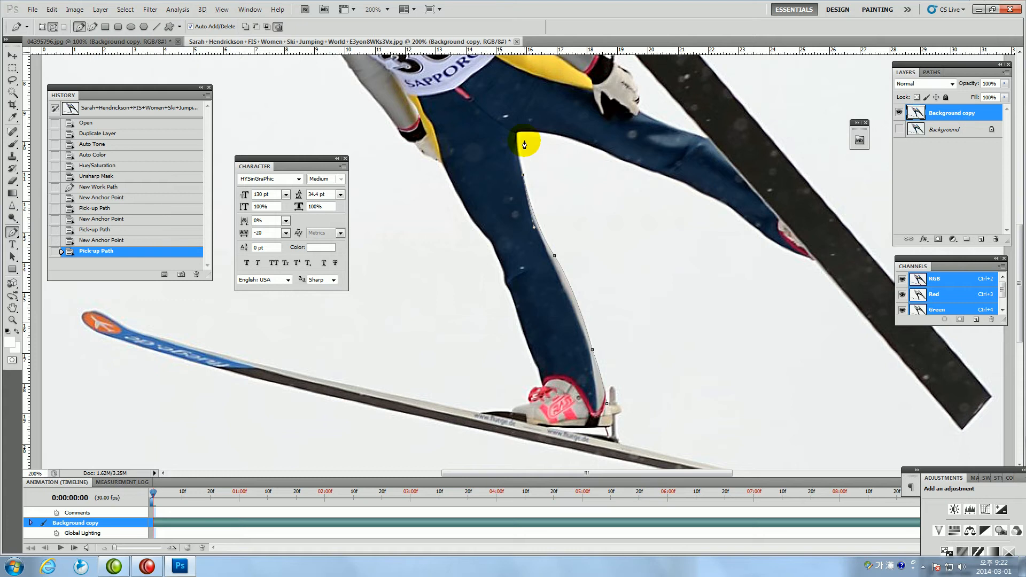
{"action": "left_click_drag", "start_coordinate": [518, 136], "coordinate": [522, 132]}
{"action": "left_click", "coordinate": [519, 132]}
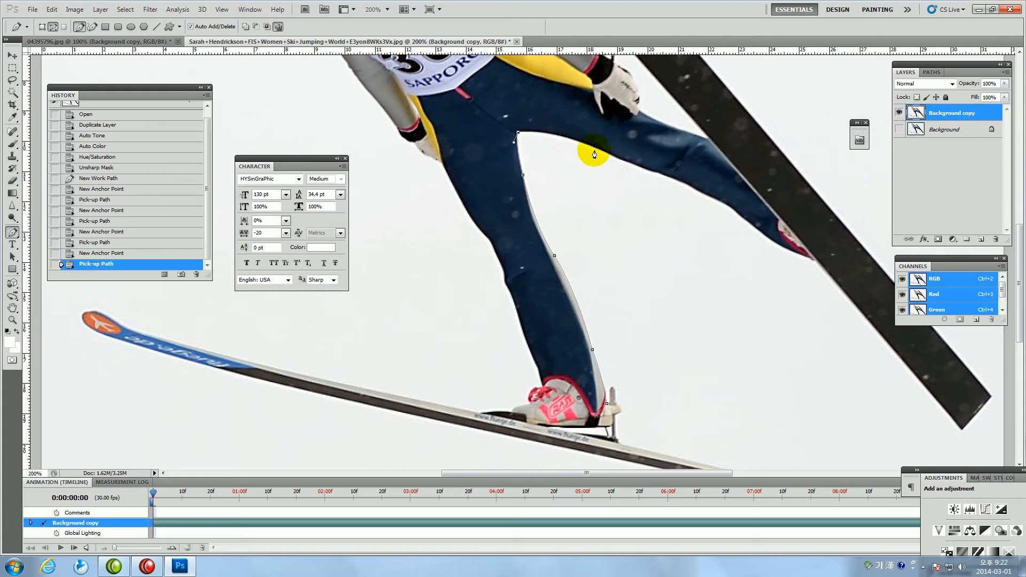
Continue the path from the crotch along the underside of the raised leg's thigh to just past the knee
{"action": "left_click_drag", "start_coordinate": [596, 148], "coordinate": [648, 169]}
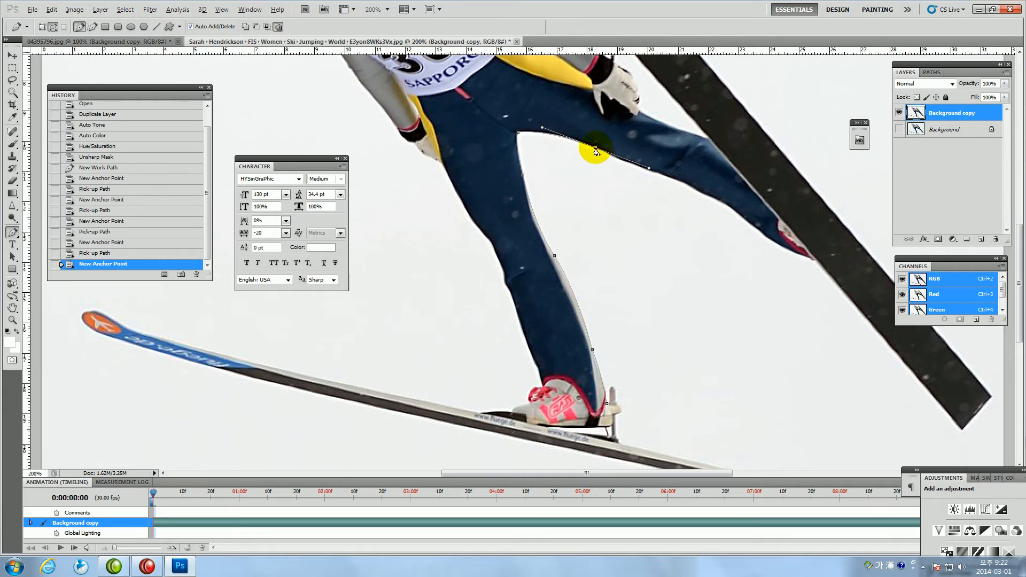
{"action": "left_click", "coordinate": [596, 149]}
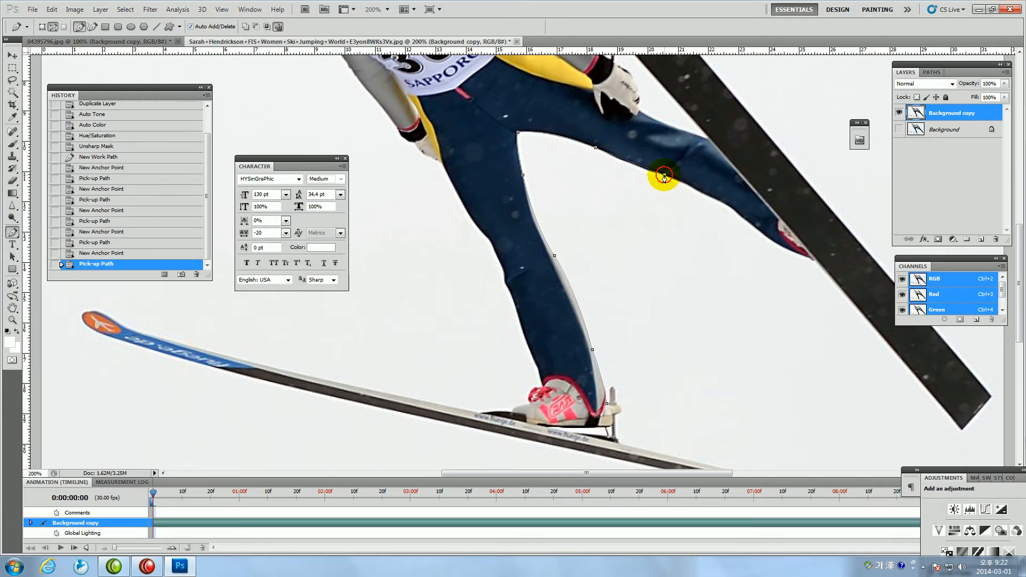
{"action": "left_click_drag", "start_coordinate": [664, 177], "coordinate": [675, 178]}
{"action": "left_click", "coordinate": [665, 177]}
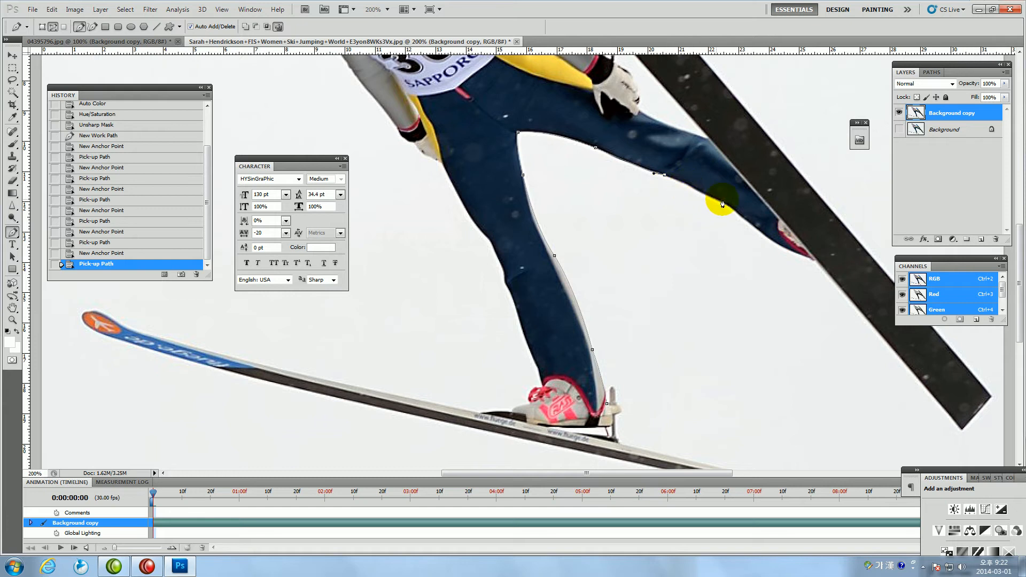
{"action": "left_click", "coordinate": [689, 187]}
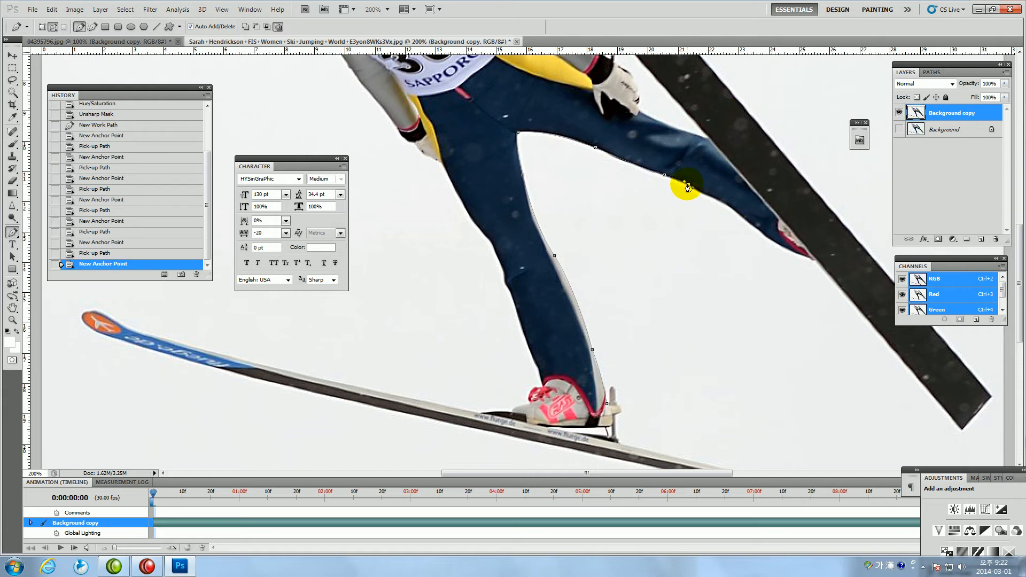
{"action": "left_click", "coordinate": [689, 187]}
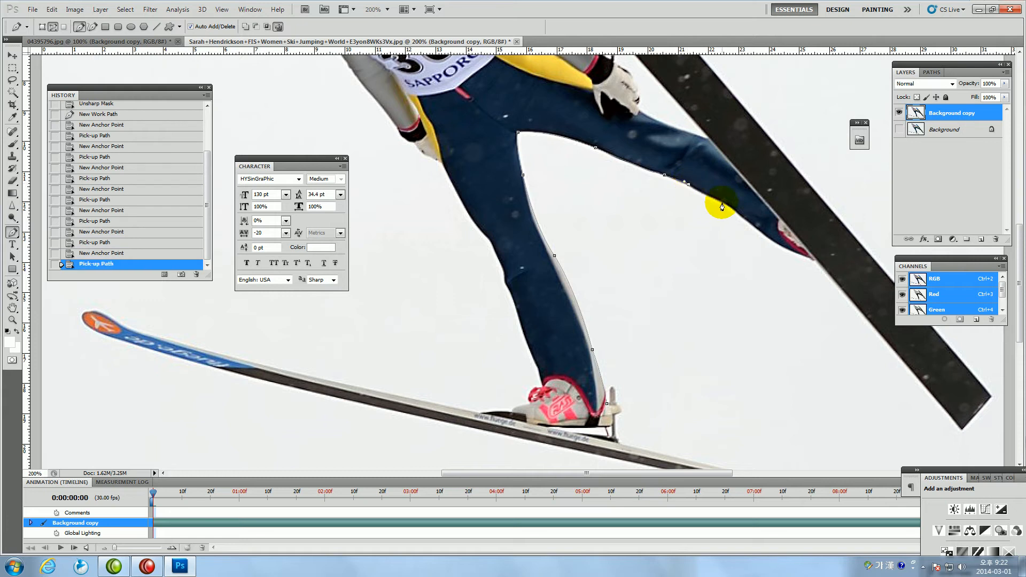
Extend the path along the raised leg's calf and the underside of its boot to the edge of the black ski
{"action": "left_click_drag", "start_coordinate": [715, 200], "coordinate": [724, 206]}
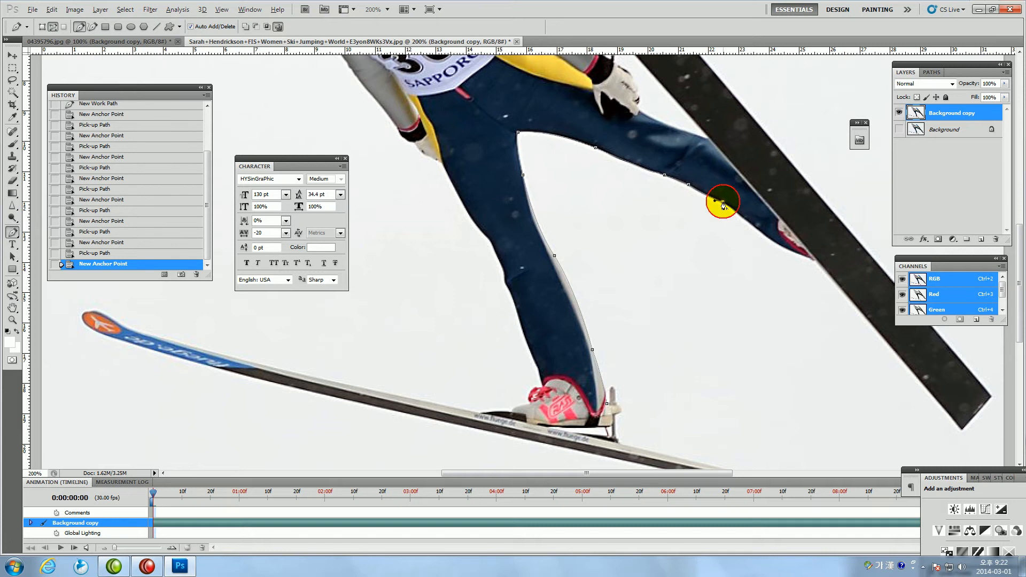
{"action": "left_click", "coordinate": [724, 207]}
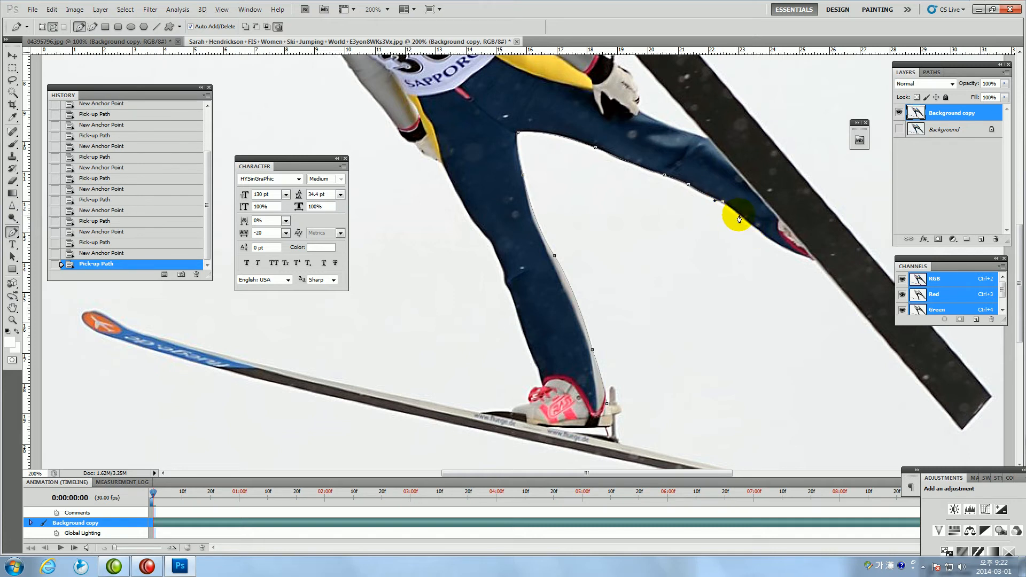
{"action": "left_click_drag", "start_coordinate": [739, 215], "coordinate": [741, 221]}
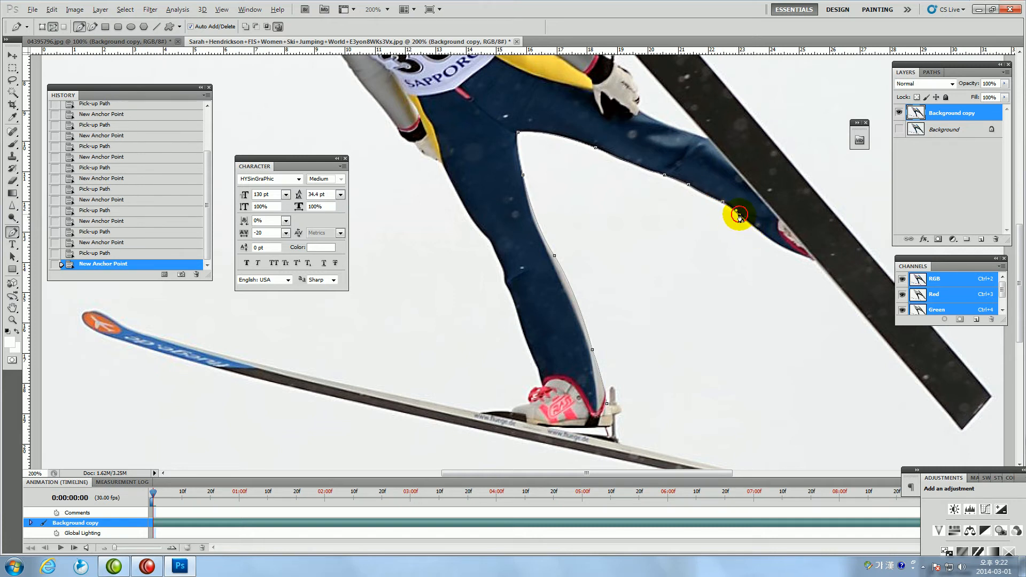
{"action": "left_click", "coordinate": [739, 216]}
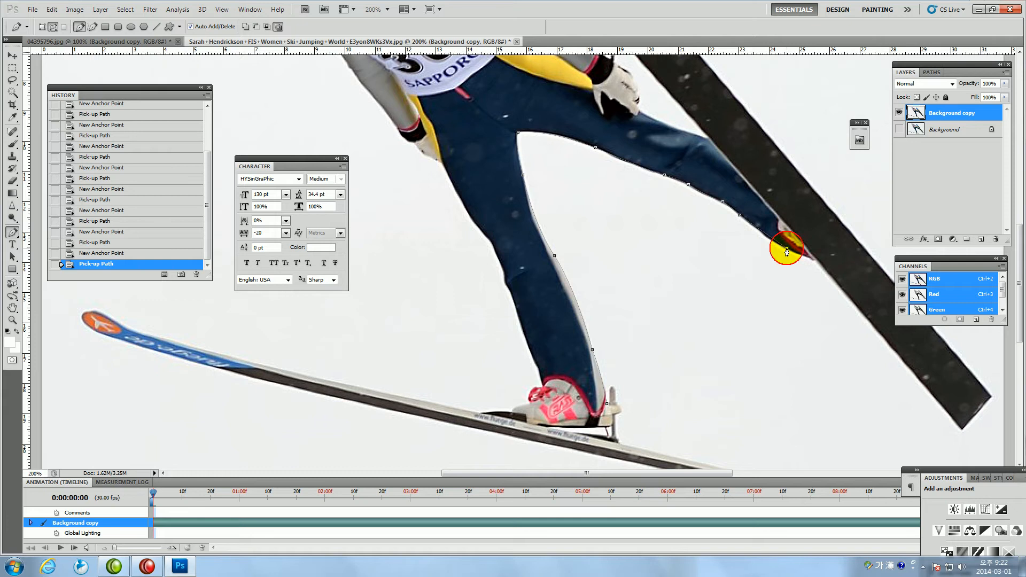
{"action": "left_click_drag", "start_coordinate": [787, 251], "coordinate": [804, 252]}
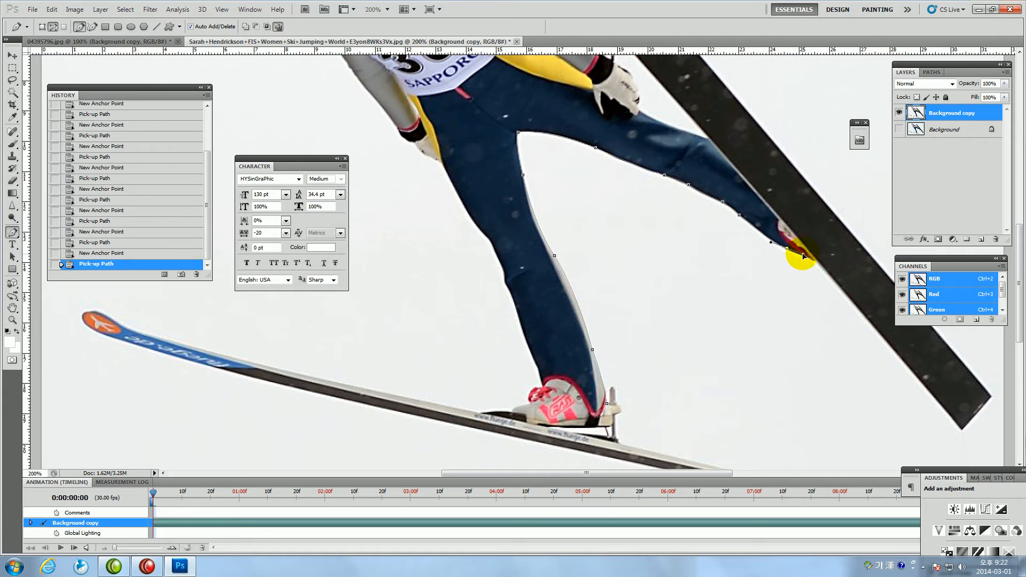
{"action": "left_click", "coordinate": [784, 251]}
{"action": "left_click", "coordinate": [787, 251]}
{"action": "left_click", "coordinate": [817, 263]}
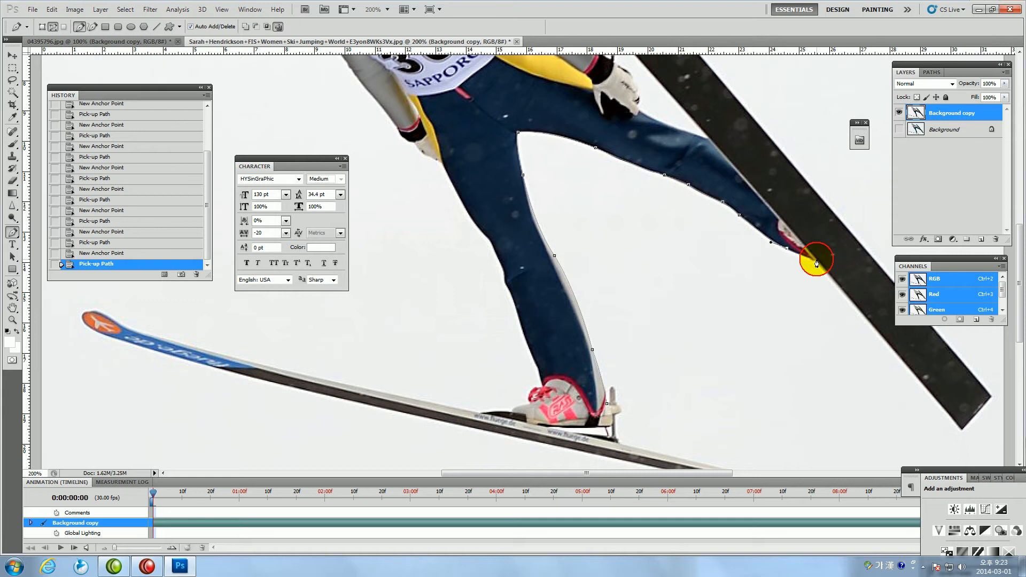
Anchor the path where the raised boot meets the black ski and run it along the ski's lower edge and across its tail end
{"action": "mouse_move", "coordinate": [817, 264]}
{"action": "left_mouse_down"}
{"action": "mouse_move", "coordinate": [814, 249]}
{"action": "mouse_move", "coordinate": [819, 261]}
{"action": "mouse_move", "coordinate": [831, 256]}
{"action": "mouse_move", "coordinate": [824, 274]}
{"action": "mouse_move", "coordinate": [805, 256]}
{"action": "mouse_move", "coordinate": [835, 263]}
{"action": "left_mouse_up"}
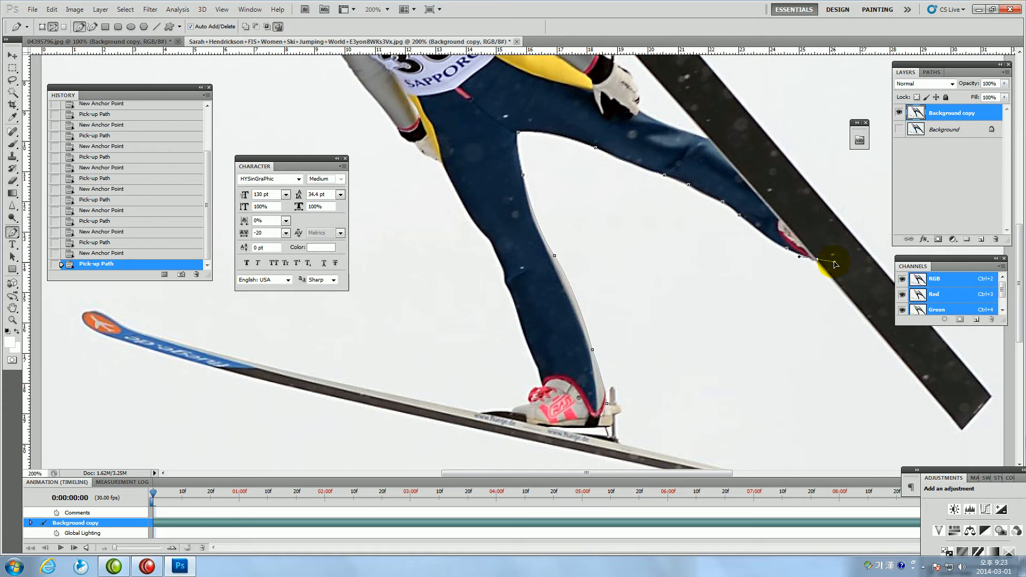
{"action": "left_click_drag", "start_coordinate": [836, 265], "coordinate": [835, 262]}
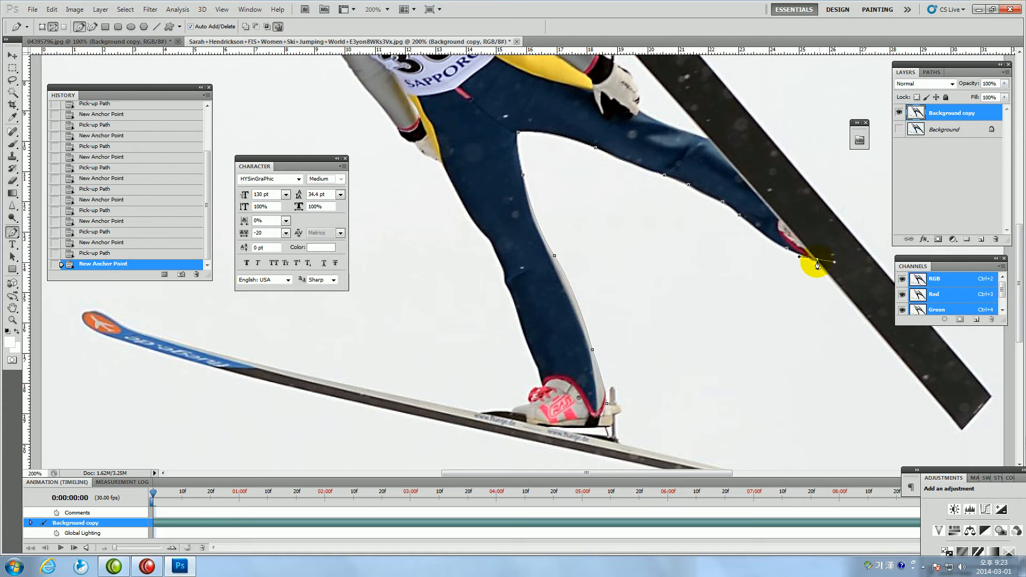
{"action": "left_click", "coordinate": [817, 263]}
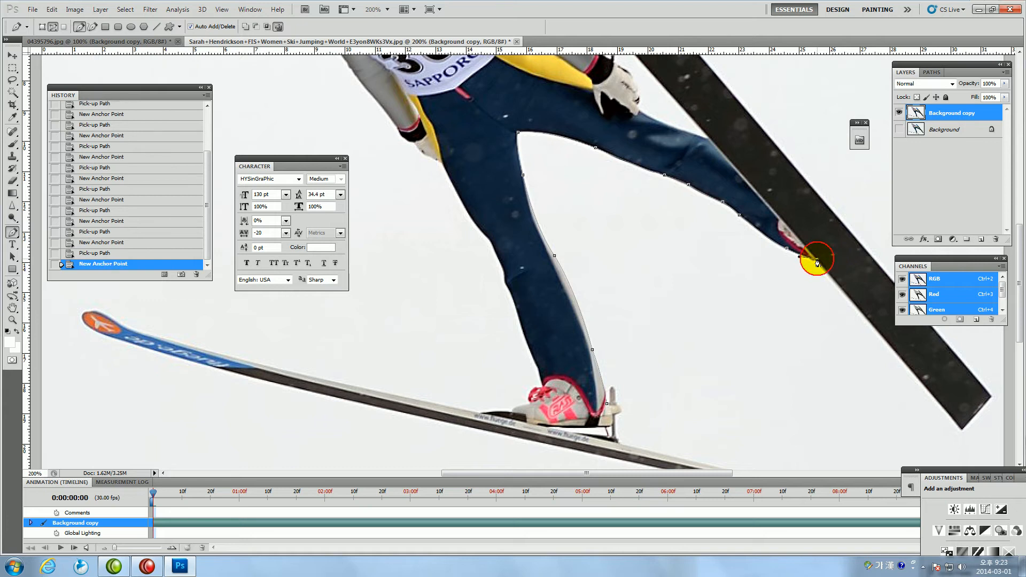
{"action": "left_click", "coordinate": [962, 429]}
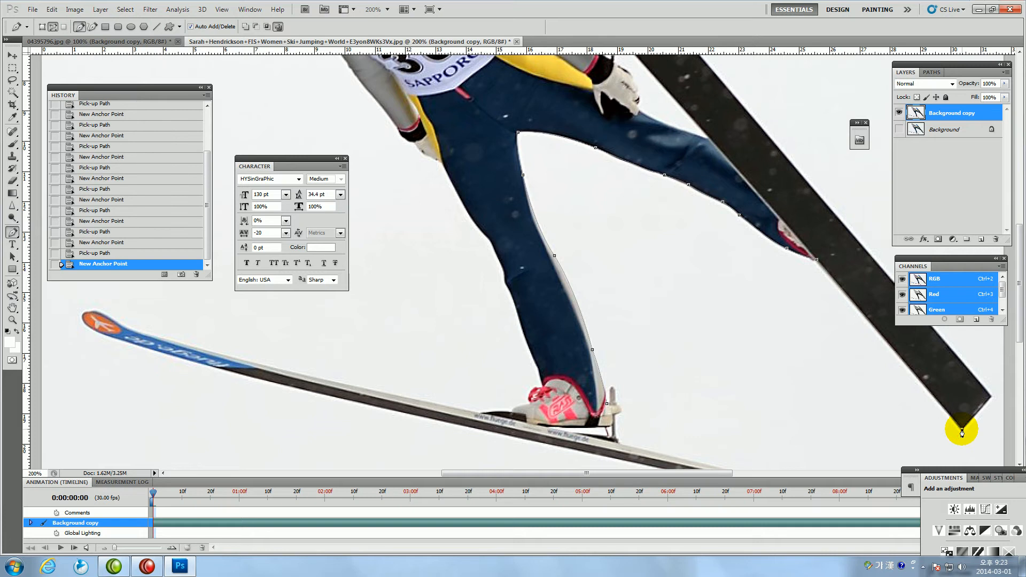
{"action": "left_click", "coordinate": [992, 398]}
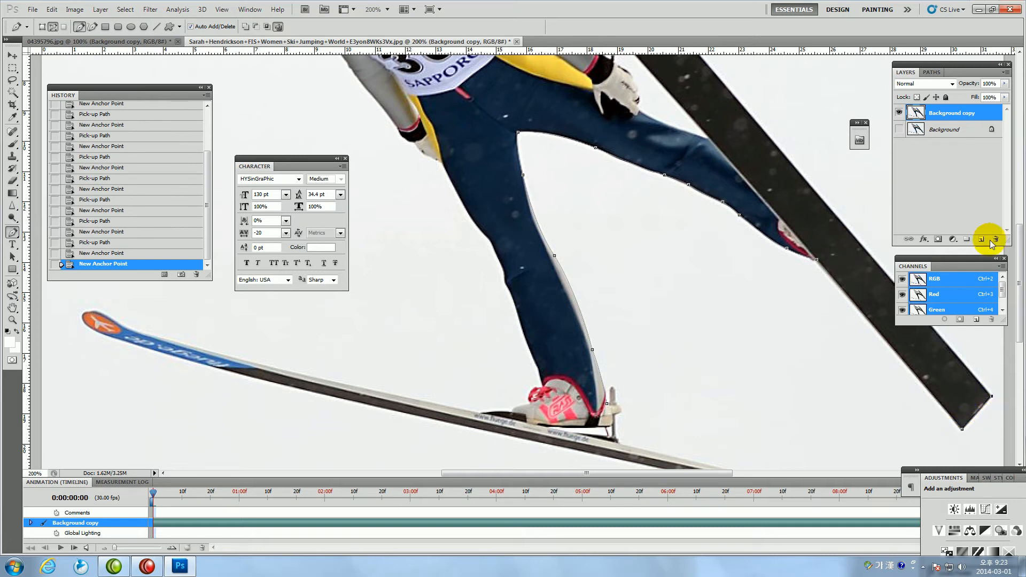
Extend the path up the black ski's outer edge and curve it around the rounded blue and orange tip
{"action": "left_click_drag", "start_coordinate": [1021, 289], "coordinate": [1020, 229]}
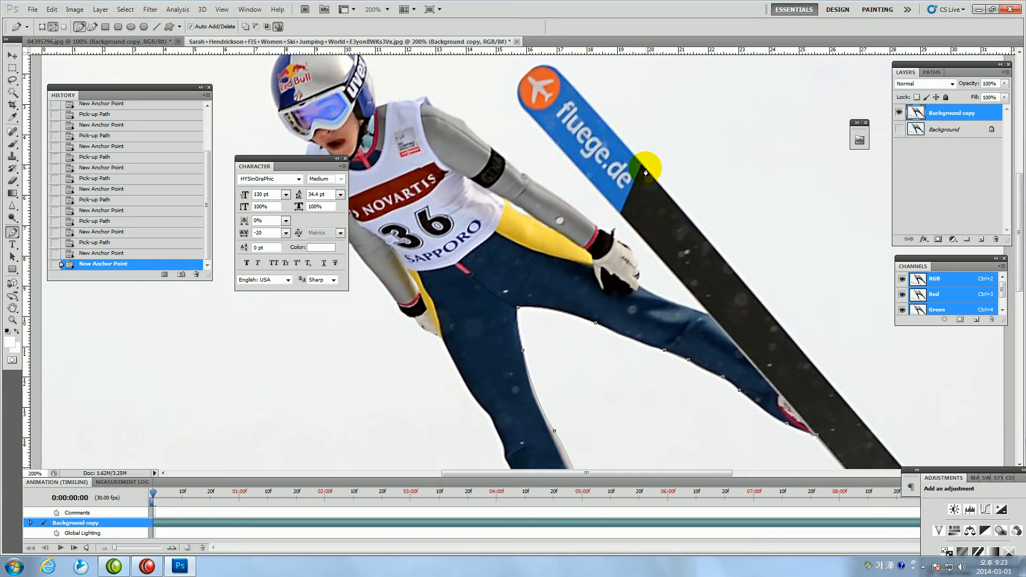
{"action": "left_click", "coordinate": [557, 73]}
{"action": "mouse_move", "coordinate": [558, 72]}
{"action": "left_mouse_down"}
{"action": "mouse_move", "coordinate": [546, 50]}
{"action": "mouse_move", "coordinate": [541, 79]}
{"action": "mouse_move", "coordinate": [534, 69]}
{"action": "mouse_move", "coordinate": [543, 51]}
{"action": "mouse_move", "coordinate": [546, 66]}
{"action": "left_mouse_up"}
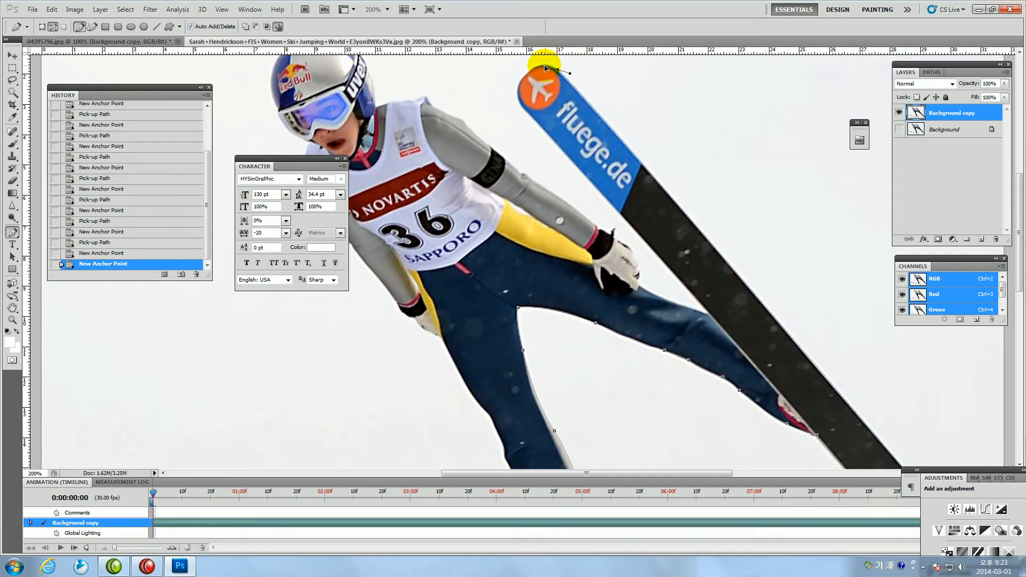
{"action": "left_click_drag", "start_coordinate": [546, 67], "coordinate": [510, 96]}
{"action": "left_click", "coordinate": [524, 80]}
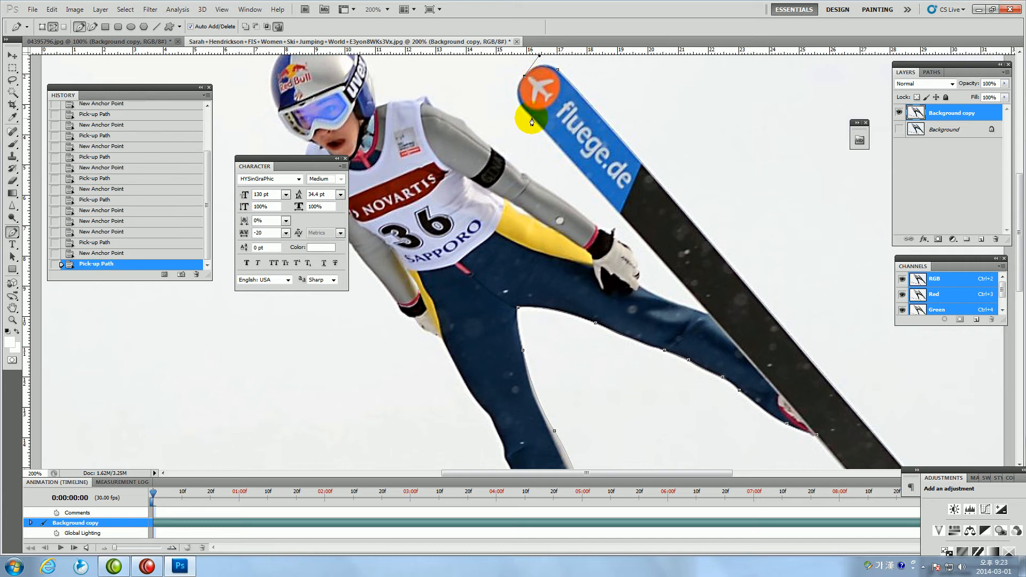
{"action": "left_click_drag", "start_coordinate": [557, 140], "coordinate": [560, 136]}
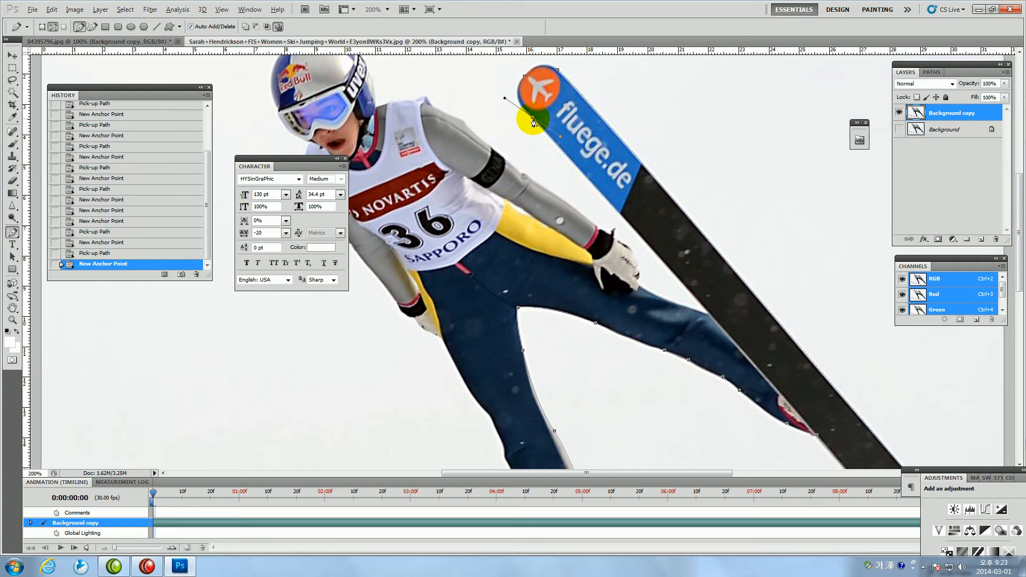
{"action": "left_click", "coordinate": [533, 123]}
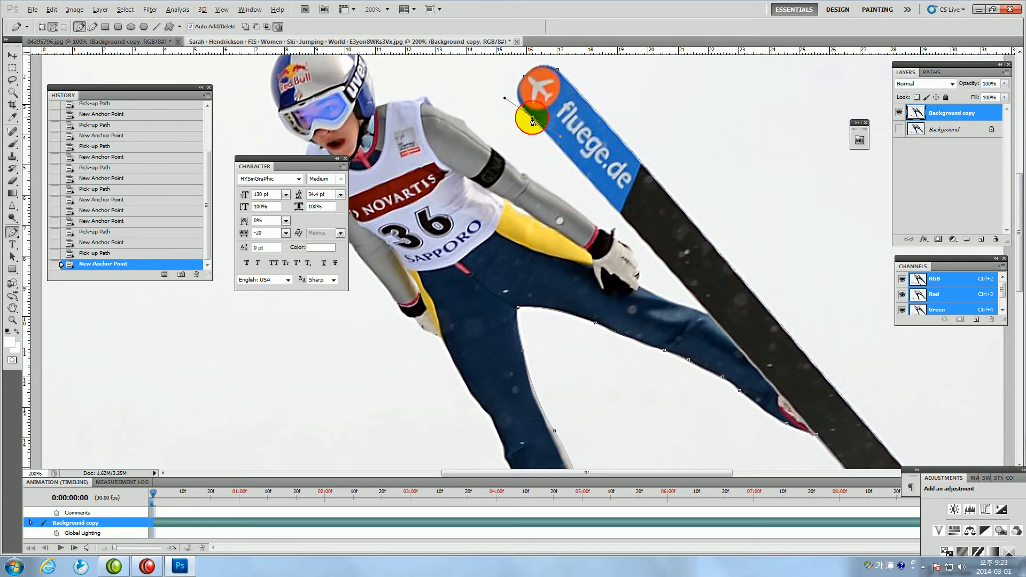
Continue the path down the ski's inner edge to the raised leg, along the thigh and around the outside of the white glove
{"action": "left_click", "coordinate": [709, 316]}
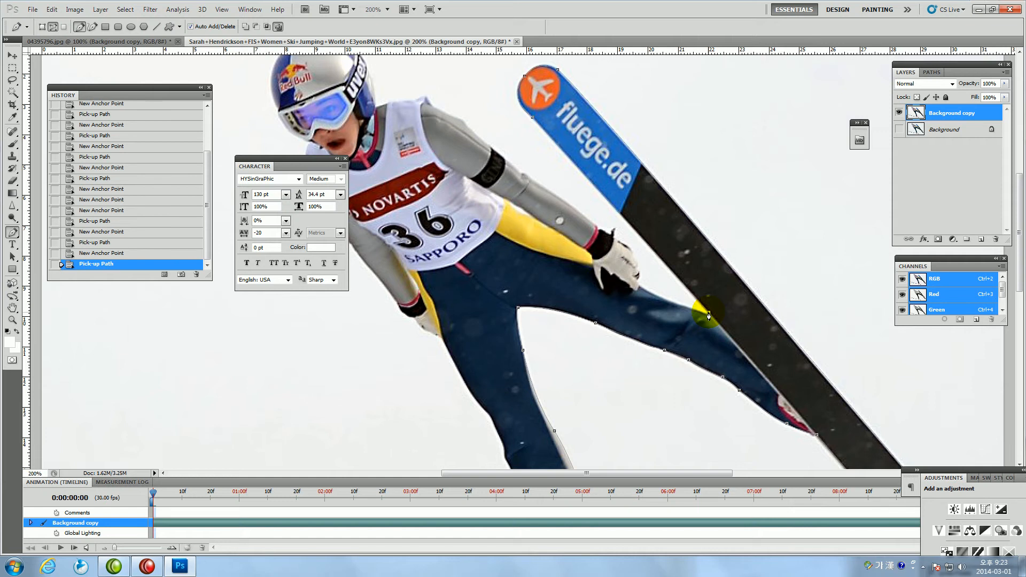
{"action": "left_click", "coordinate": [706, 315]}
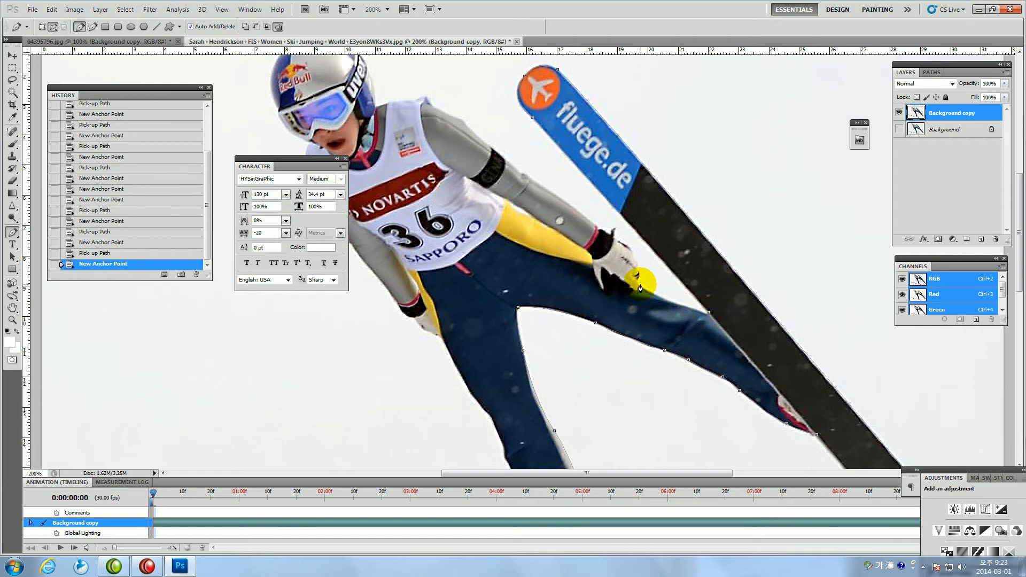
{"action": "left_click_drag", "start_coordinate": [641, 289], "coordinate": [586, 256]}
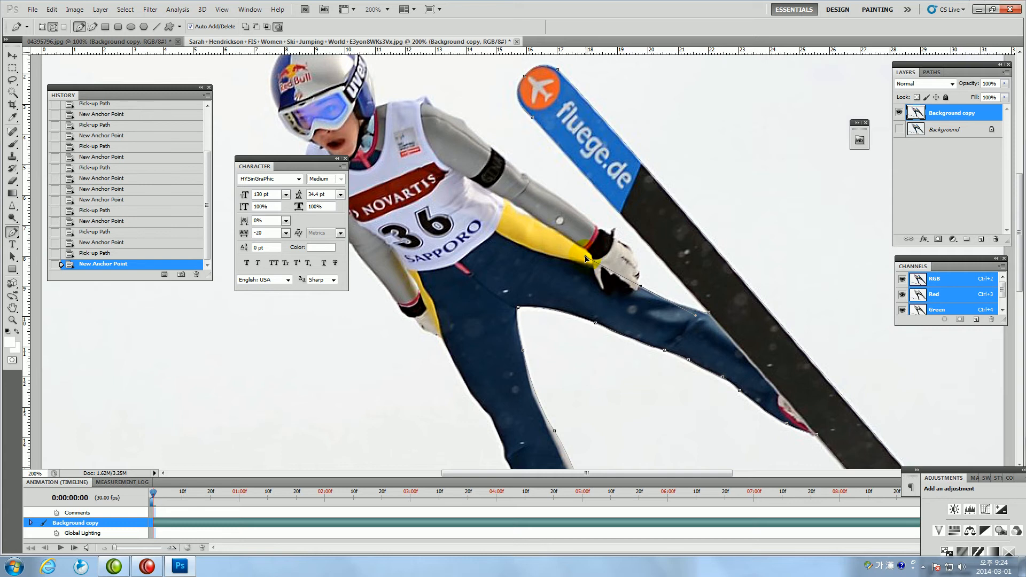
{"action": "left_click", "coordinate": [642, 289]}
{"action": "left_click_drag", "start_coordinate": [643, 289], "coordinate": [596, 234]}
{"action": "left_click", "coordinate": [615, 241]}
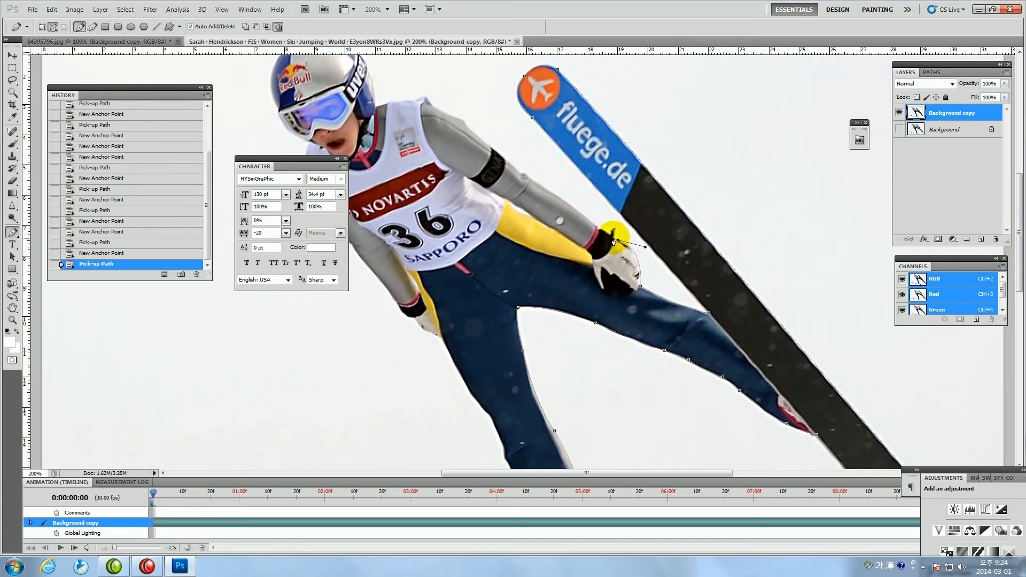
Trace the small protruding strap at the glove's wrist and the cuff edge up to the start of the grey sleeve
{"action": "left_click", "coordinate": [615, 239]}
{"action": "left_click", "coordinate": [614, 235]}
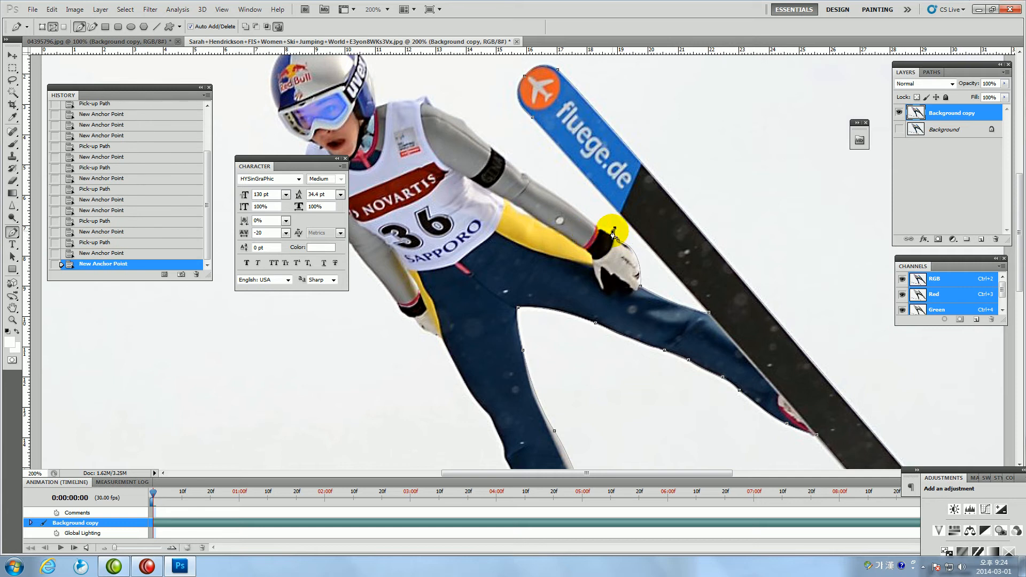
{"action": "left_click", "coordinate": [613, 239]}
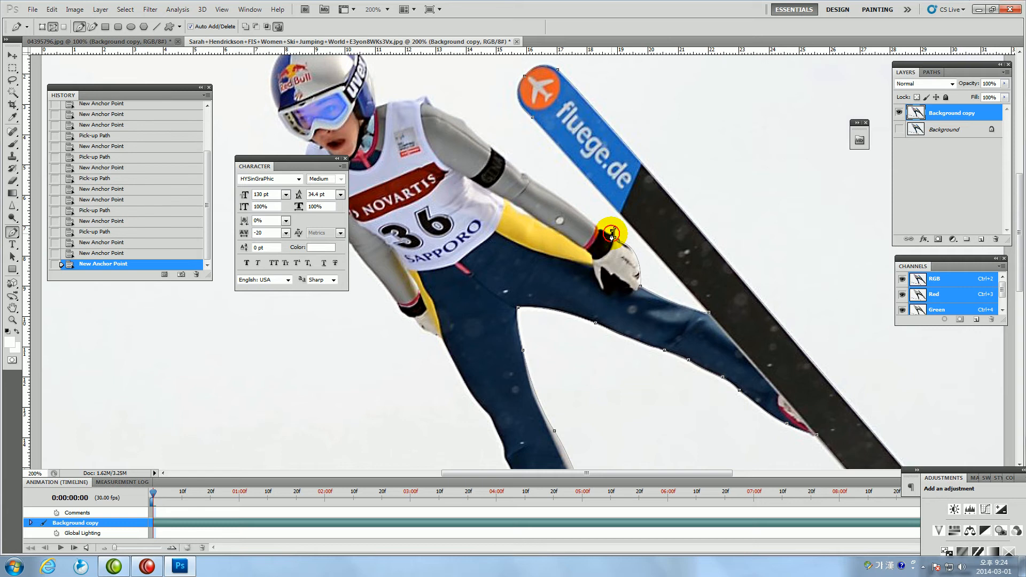
{"action": "left_click", "coordinate": [612, 236]}
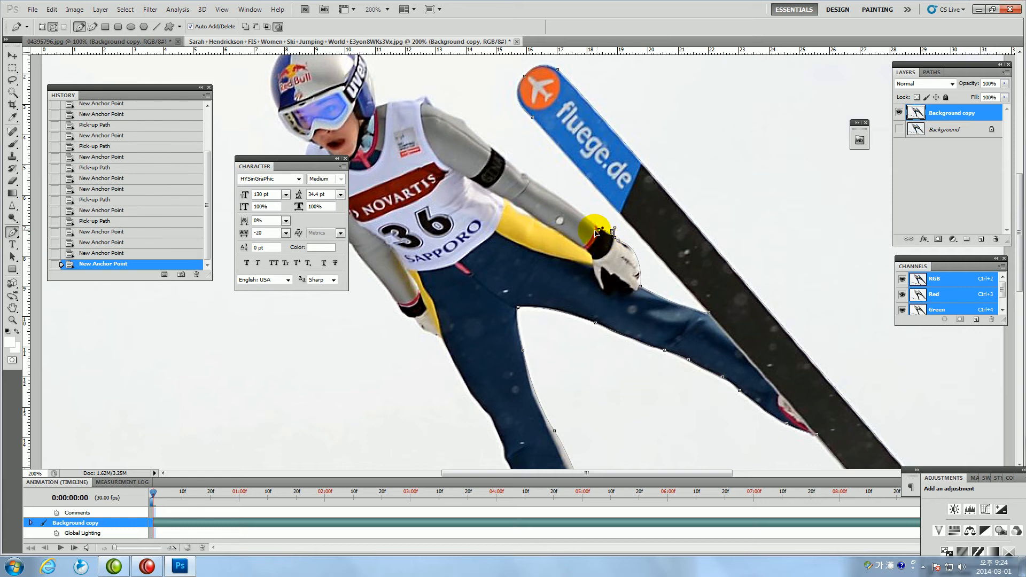
{"action": "left_click", "coordinate": [599, 233]}
{"action": "left_click", "coordinate": [601, 224]}
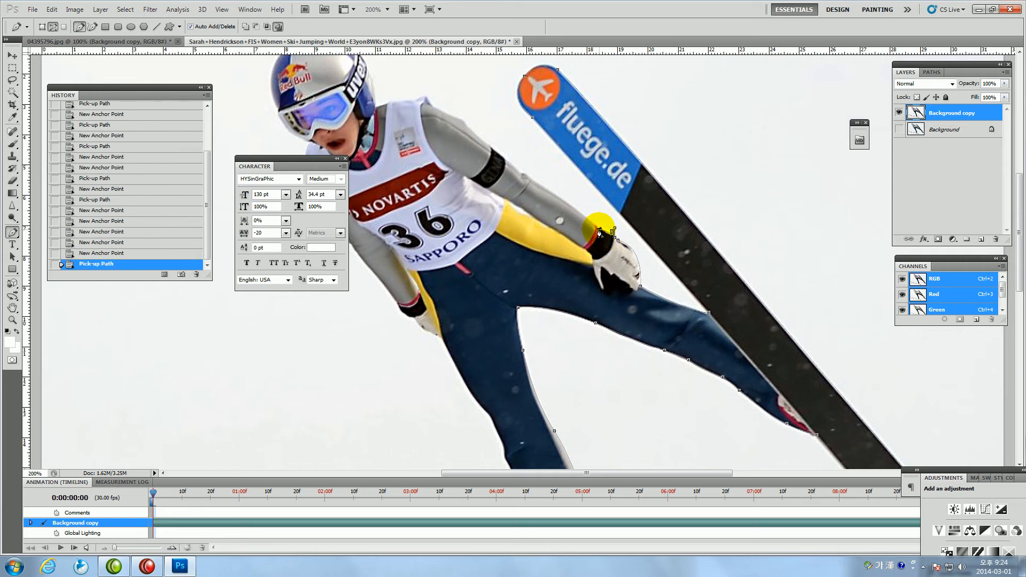
Continue the path along the outer edge of the grey sleeve from the cuff past the elbow to the shoulder
{"action": "left_click_drag", "start_coordinate": [530, 177], "coordinate": [491, 155]}
{"action": "left_click", "coordinate": [530, 178], "text": "alt"}
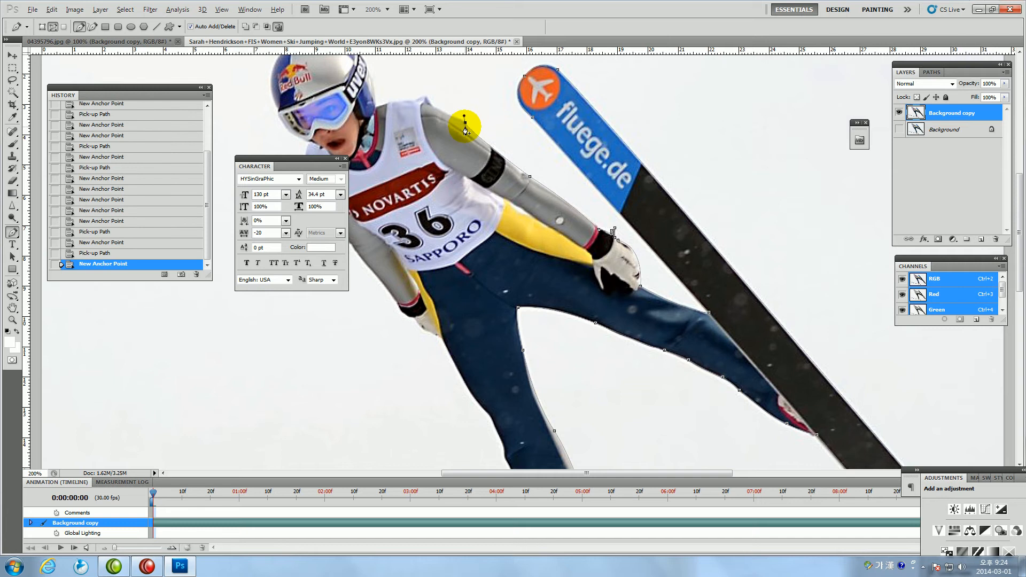
{"action": "left_click_drag", "start_coordinate": [436, 110], "coordinate": [412, 96]}
{"action": "left_click", "coordinate": [437, 111], "text": "alt"}
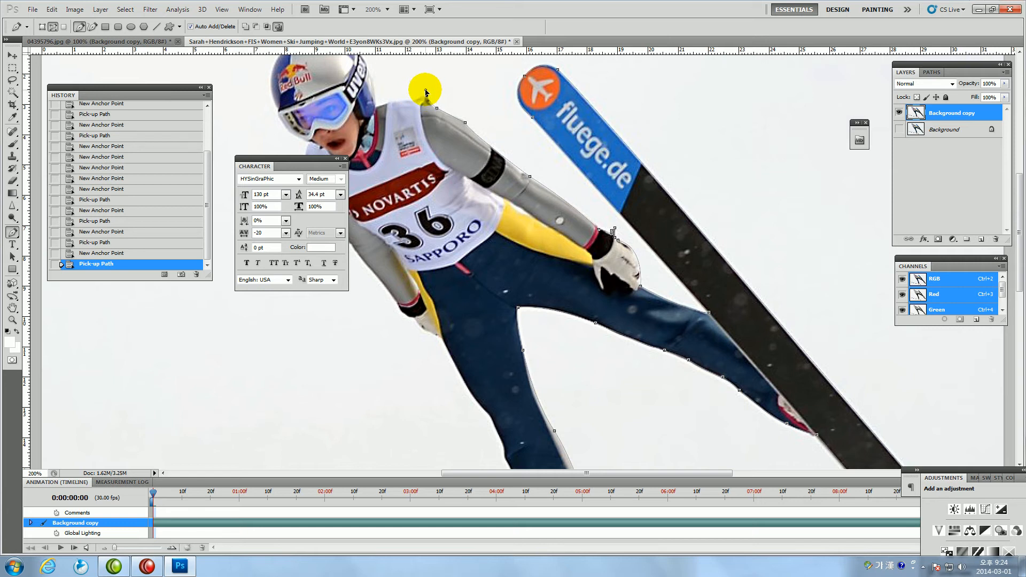
Extend the path over the shoulder and the top edge of the white bib to the base of the helmet
{"action": "left_click_drag", "start_coordinate": [427, 95], "coordinate": [417, 103]}
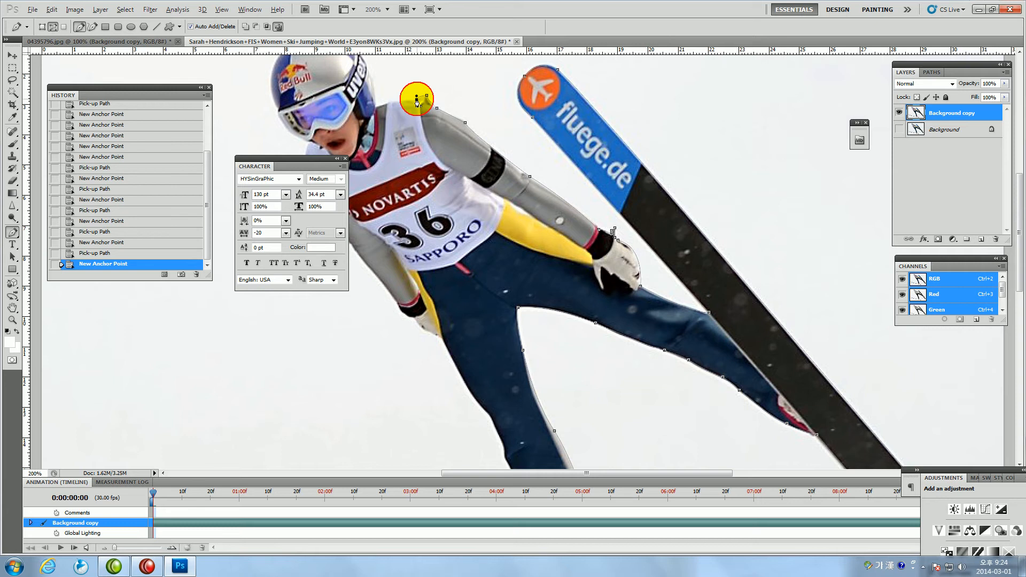
{"action": "left_click", "coordinate": [417, 101]}
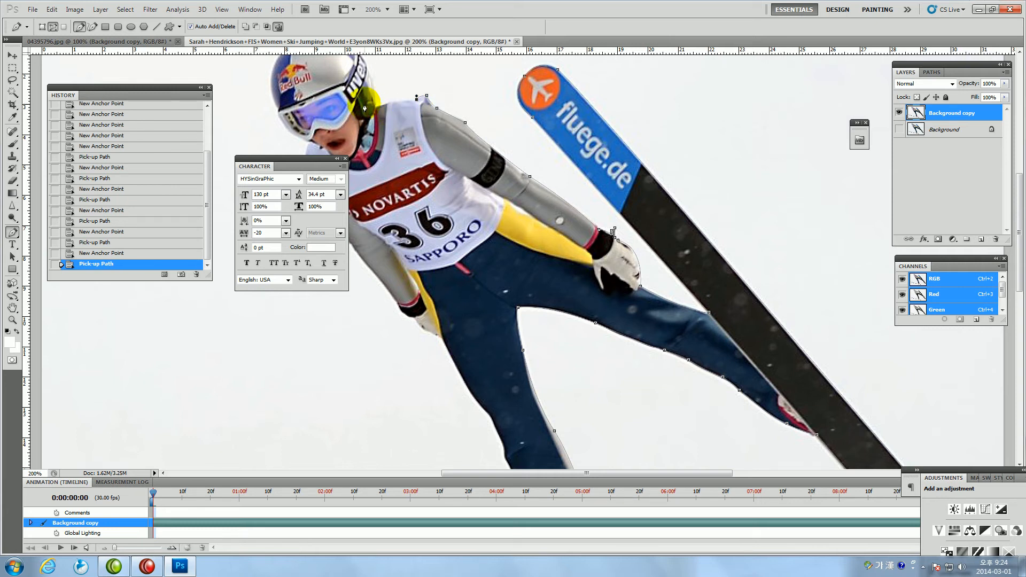
{"action": "left_click", "coordinate": [390, 100]}
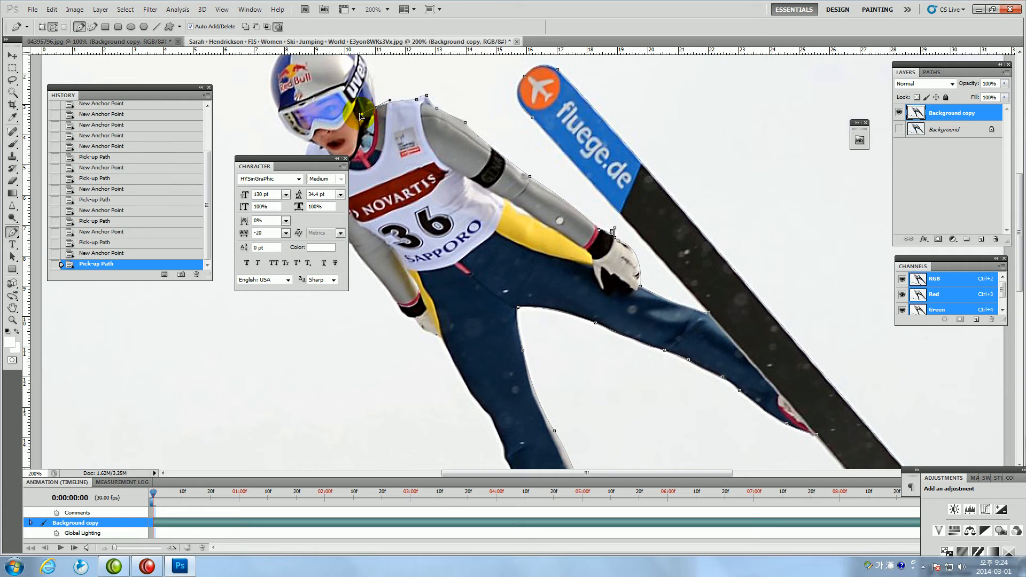
{"action": "left_click", "coordinate": [373, 111]}
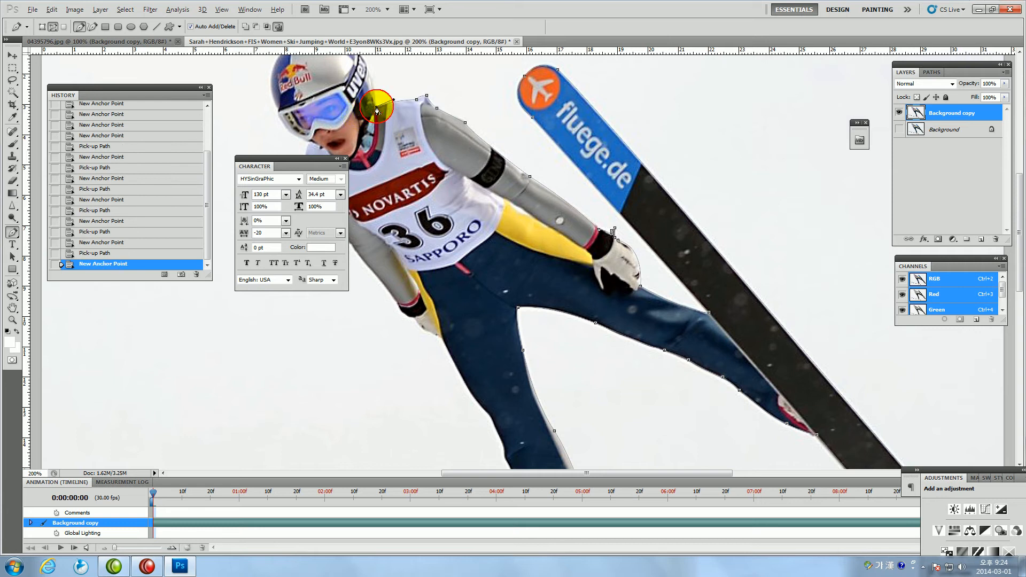
{"action": "key", "text": "ctrl+z"}
Move the Character panel clear of the head and trace the path over the helmet's crown and down its front edge
{"action": "left_click_drag", "start_coordinate": [1019, 252], "coordinate": [1017, 206]}
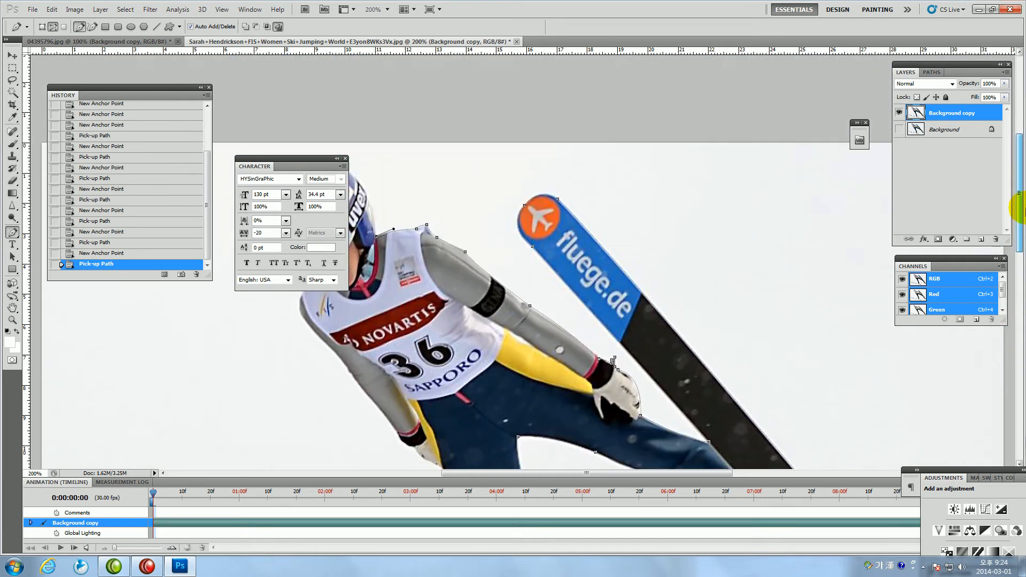
{"action": "left_click_drag", "start_coordinate": [308, 161], "coordinate": [739, 190]}
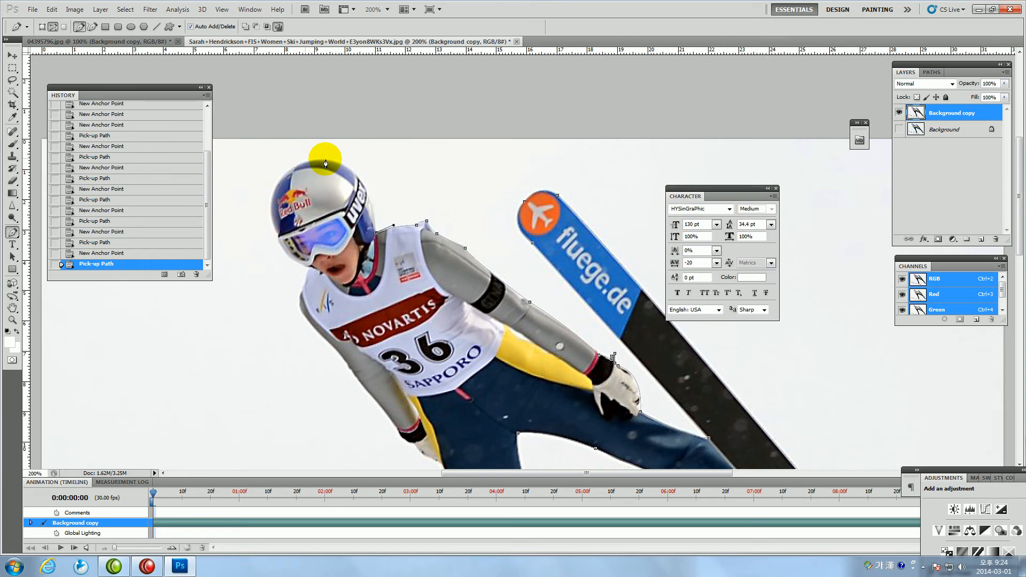
{"action": "left_click_drag", "start_coordinate": [327, 160], "coordinate": [283, 156]}
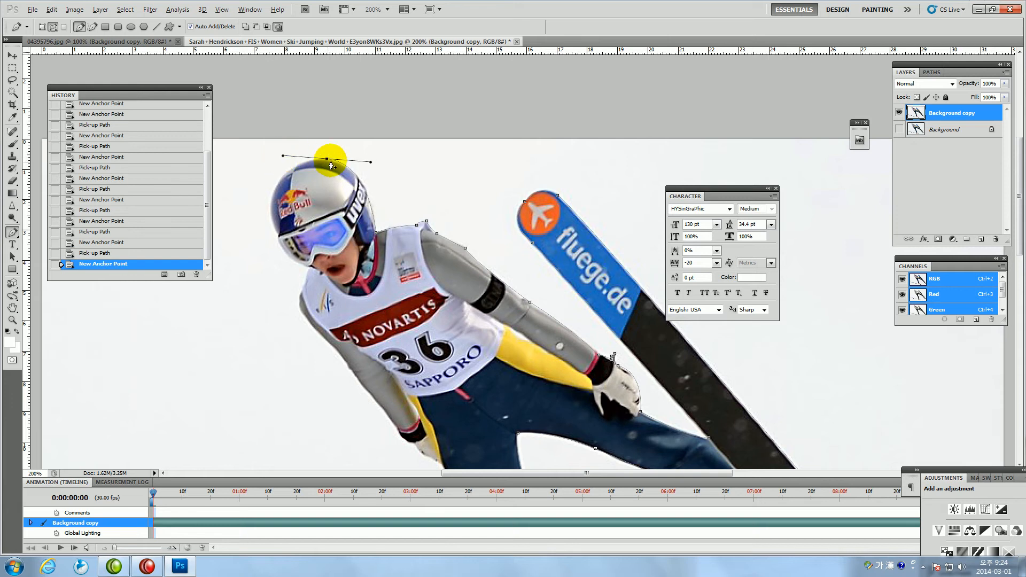
{"action": "left_click", "coordinate": [327, 160]}
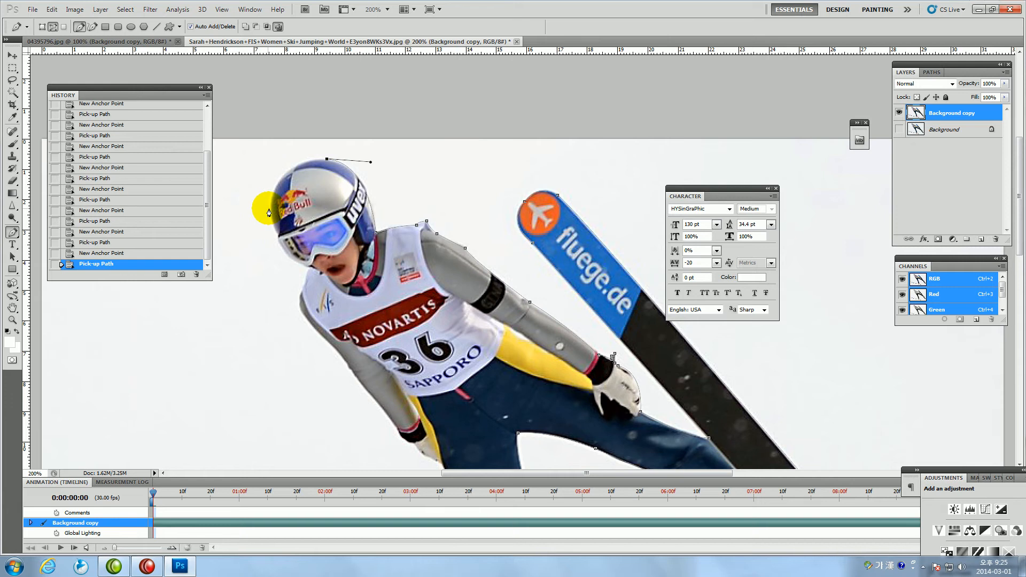
{"action": "left_click_drag", "start_coordinate": [271, 209], "coordinate": [271, 260]}
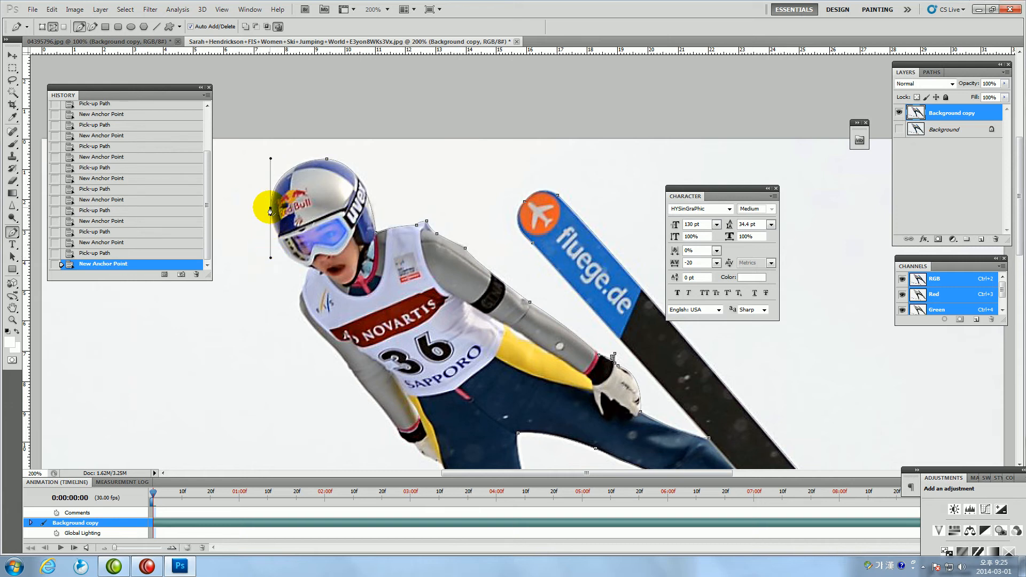
{"action": "left_click", "coordinate": [271, 209]}
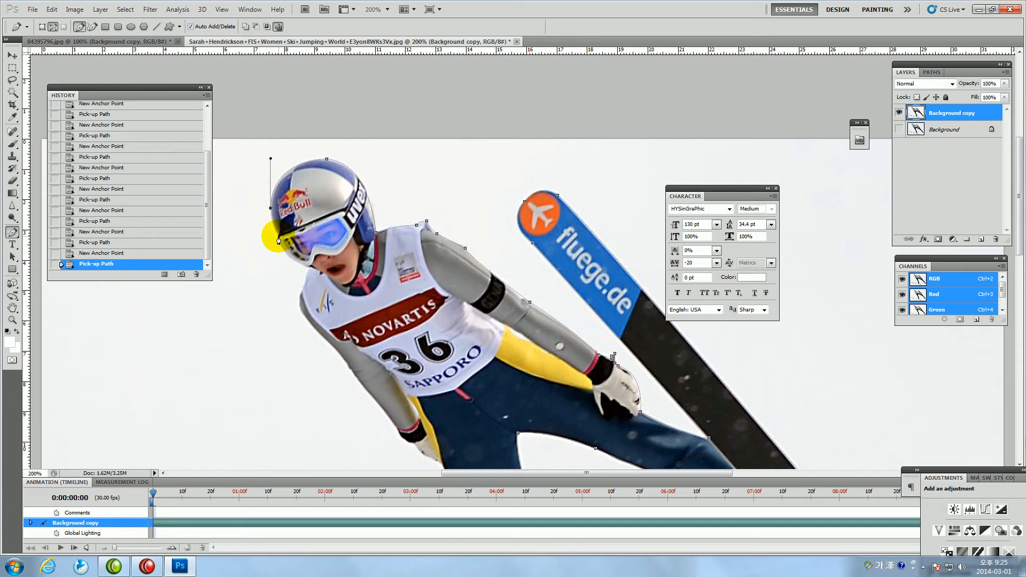
Continue the path from the helmet's front rim along the outer edge of the goggles to their lower corner by the nose
{"action": "left_click_drag", "start_coordinate": [280, 239], "coordinate": [312, 274]}
{"action": "left_click", "coordinate": [280, 237]}
{"action": "left_click", "coordinate": [292, 260]}
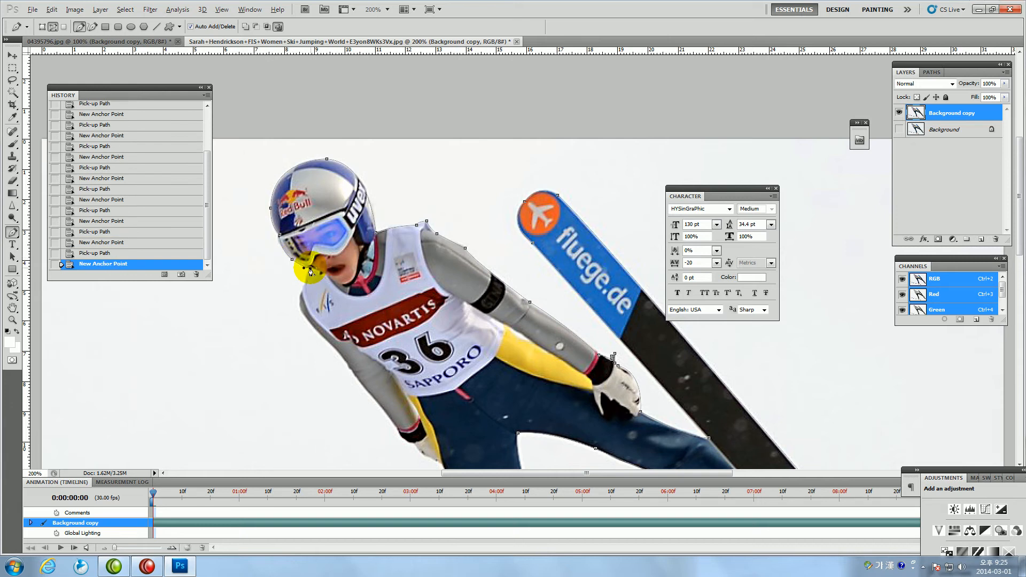
{"action": "left_click", "coordinate": [311, 272]}
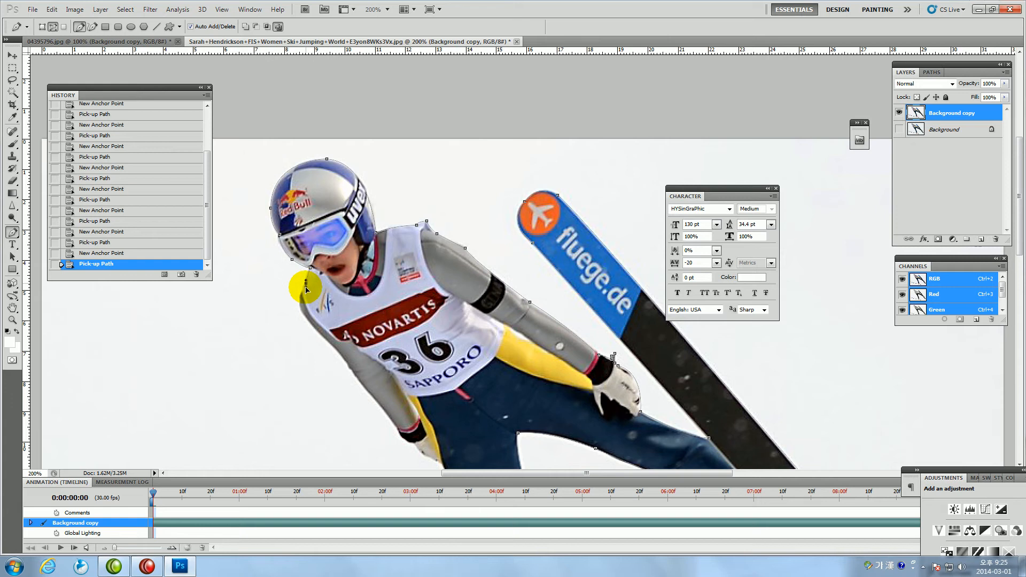
Continue the path from the chin down around the front shoulder and onto the outer edge of the grey sleeve
{"action": "left_click_drag", "start_coordinate": [306, 286], "coordinate": [306, 289]}
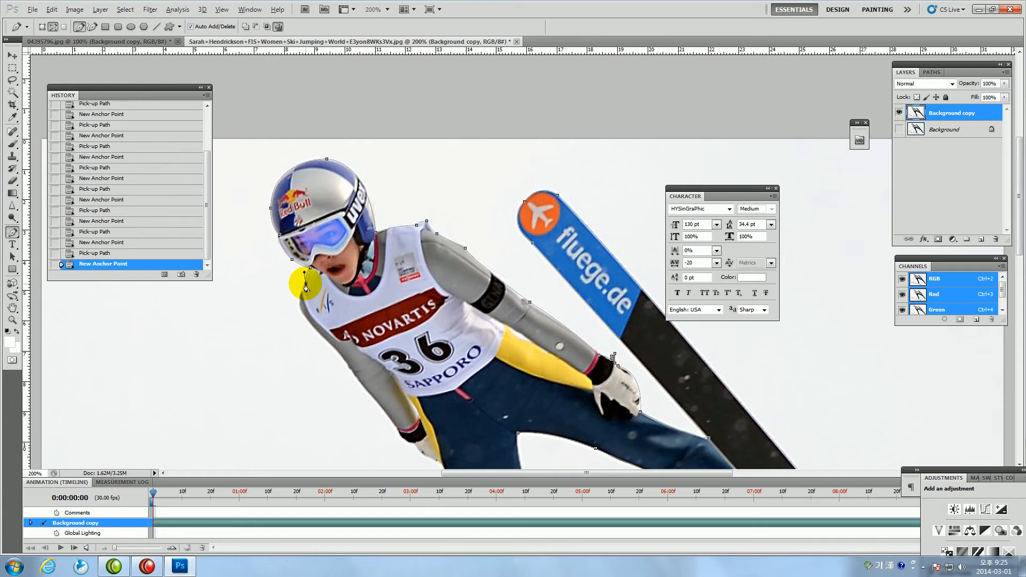
{"action": "left_click", "coordinate": [306, 286]}
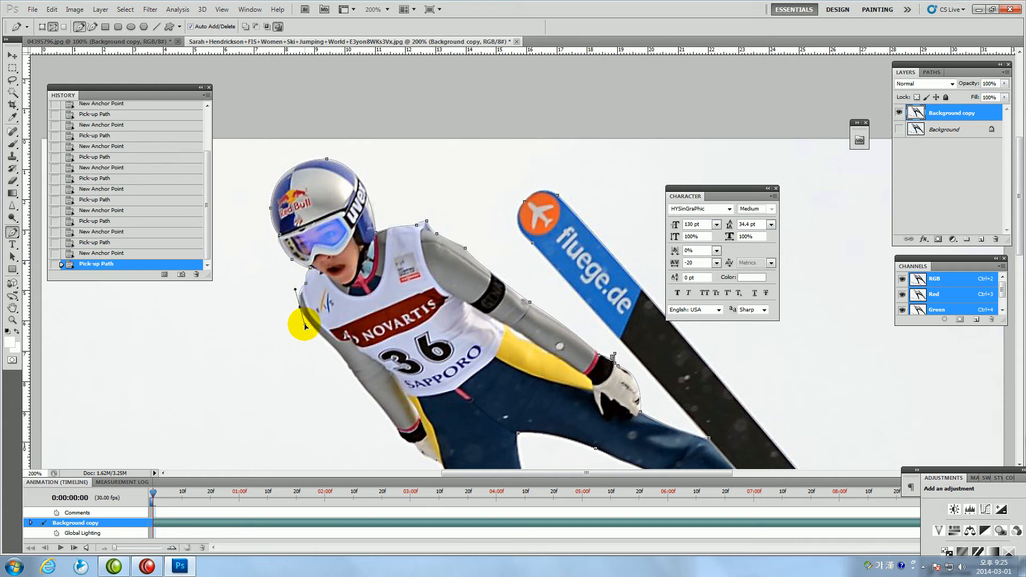
{"action": "left_click_drag", "start_coordinate": [303, 319], "coordinate": [303, 320]}
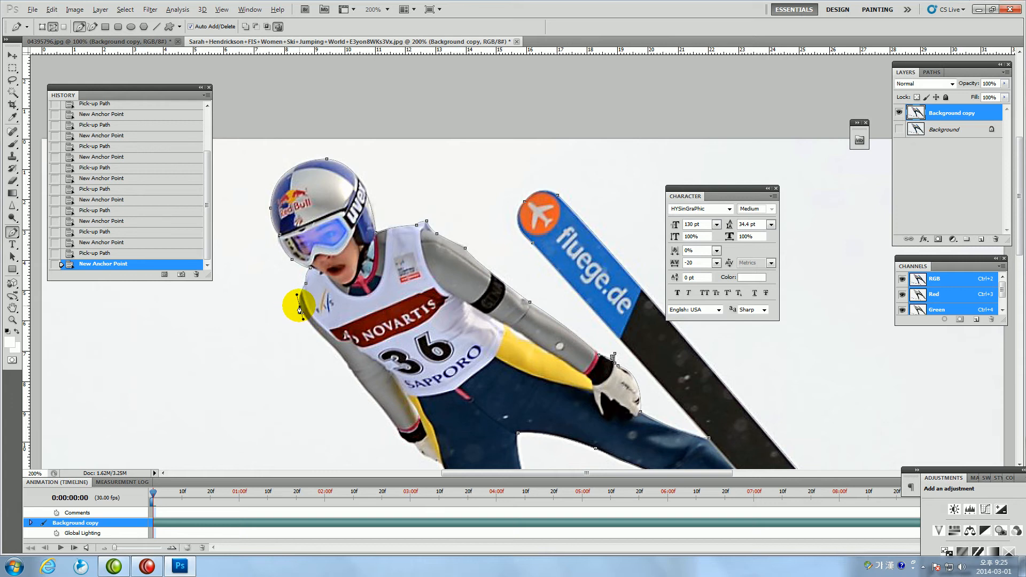
{"action": "left_click", "coordinate": [297, 295], "text": "alt"}
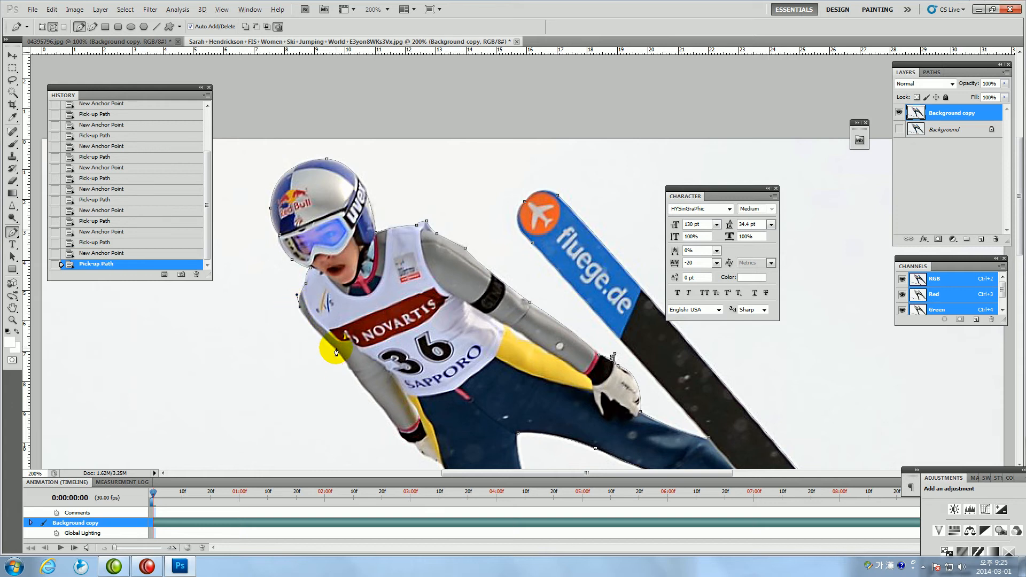
{"action": "mouse_move", "coordinate": [337, 351]}
{"action": "left_mouse_down"}
{"action": "mouse_move", "coordinate": [361, 361]}
{"action": "mouse_move", "coordinate": [338, 352]}
{"action": "left_mouse_up"}
{"action": "left_click", "coordinate": [338, 353], "text": "alt"}
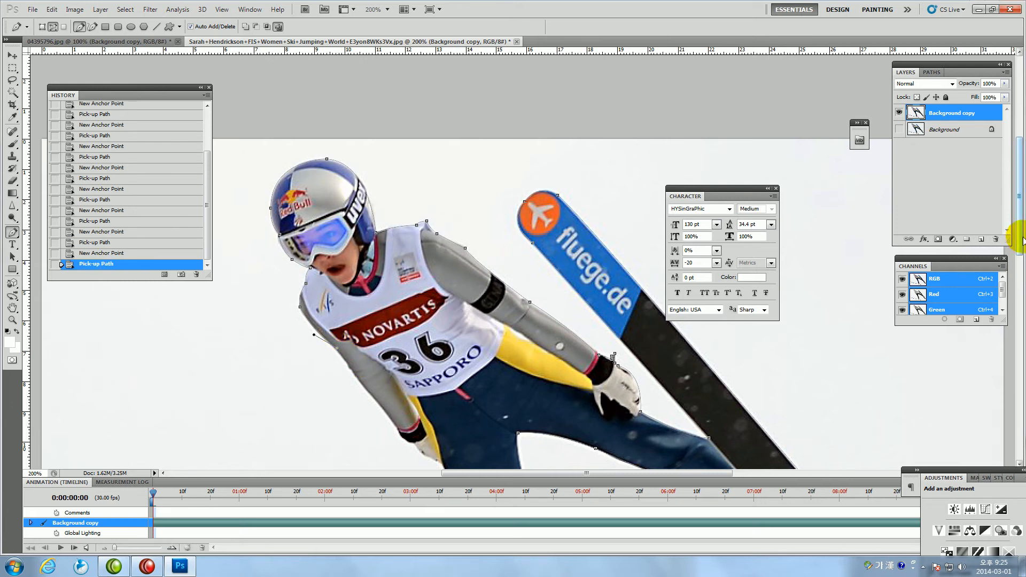
Extend the path past the sleeve's cuff and around the glove to where it meets the navy trousers
{"action": "left_click_drag", "start_coordinate": [1018, 227], "coordinate": [1022, 273]}
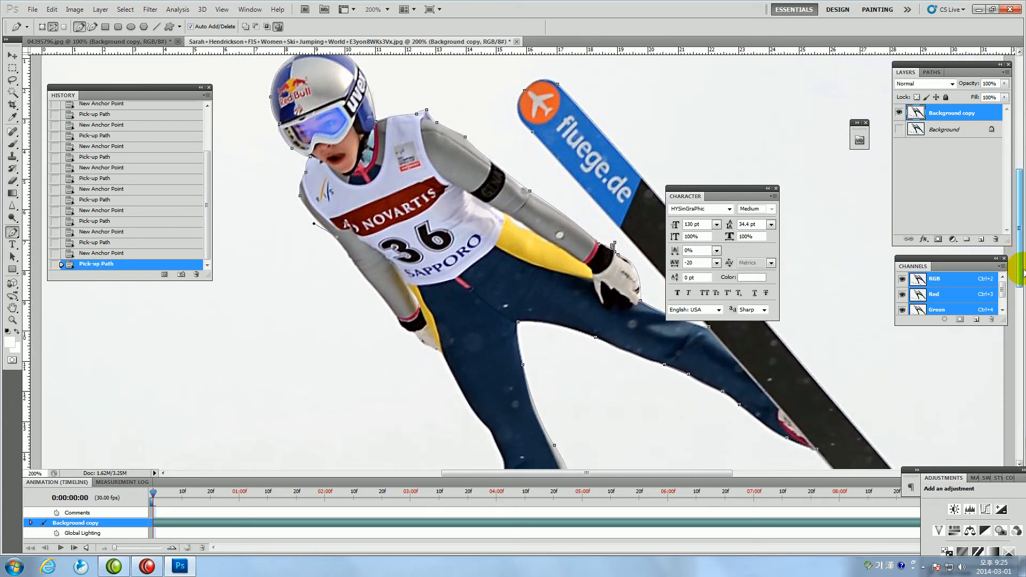
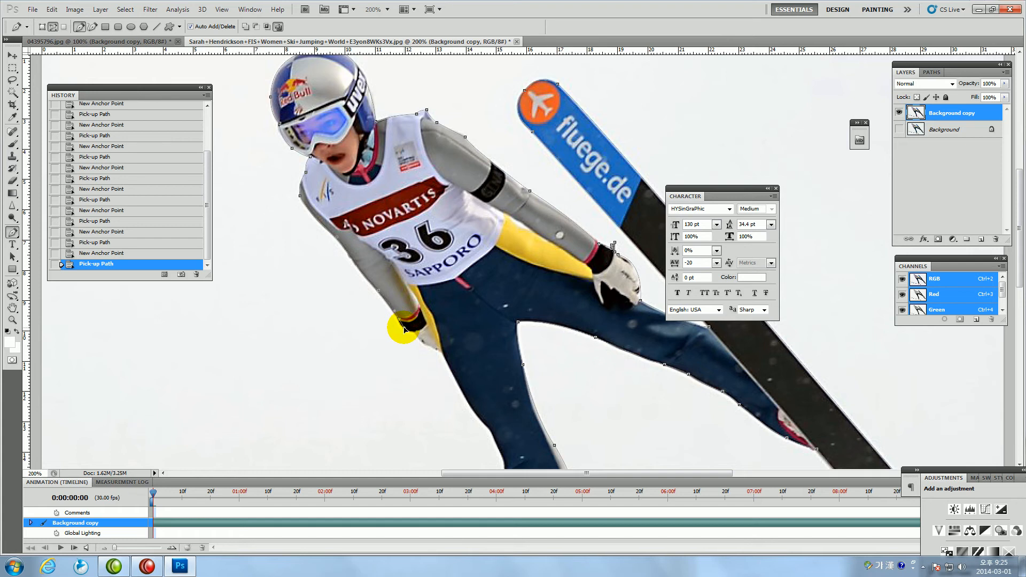
{"action": "left_click", "coordinate": [400, 322]}
{"action": "left_click", "coordinate": [413, 336]}
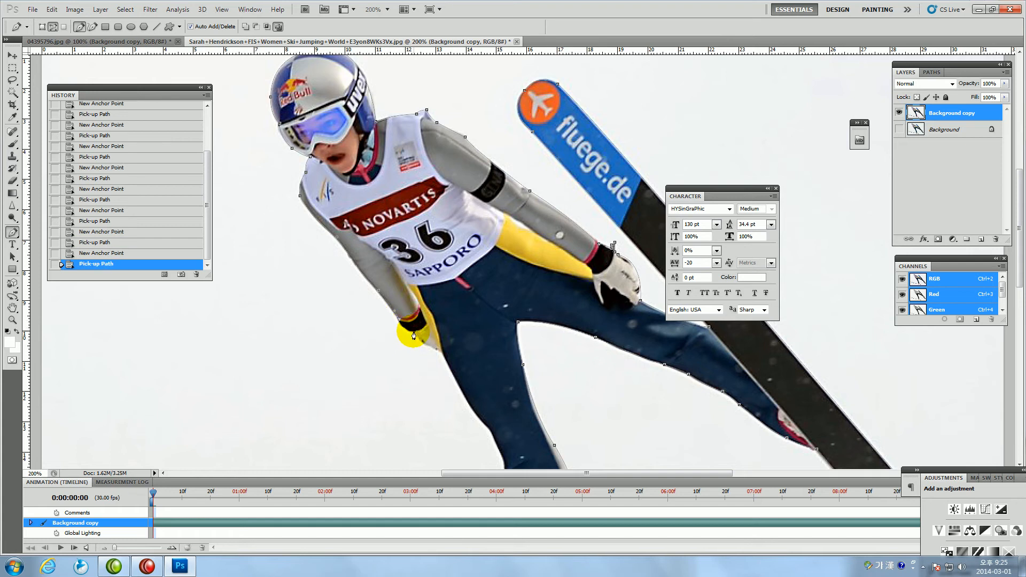
{"action": "left_click", "coordinate": [415, 336]}
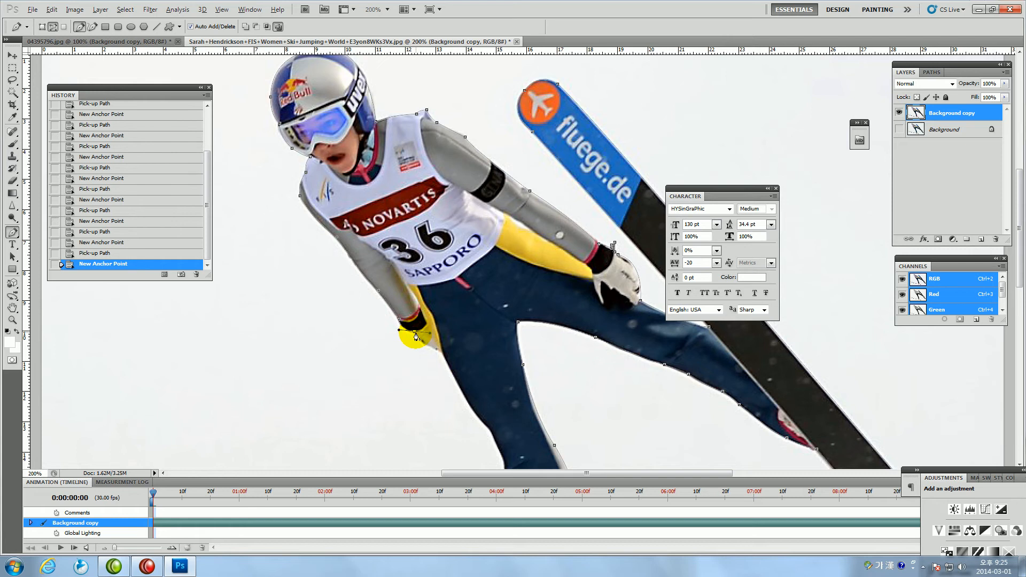
{"action": "left_click", "coordinate": [442, 359]}
{"action": "left_click_drag", "start_coordinate": [443, 357], "coordinate": [466, 357]}
{"action": "left_click", "coordinate": [443, 355]}
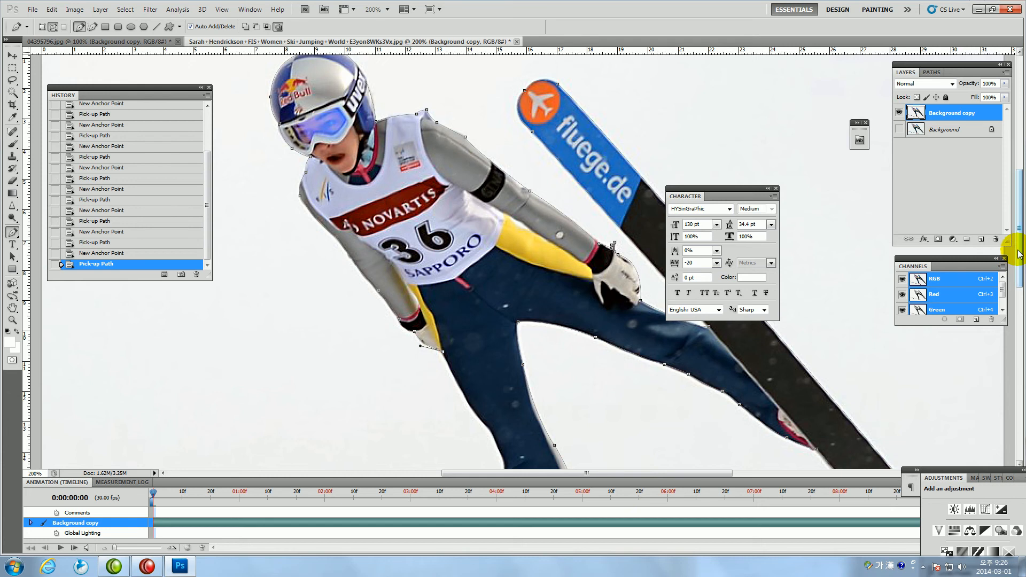
Trace the path along the front edge of the navy thigh and around the knee folds to just below the knee
{"action": "left_click_drag", "start_coordinate": [1020, 251], "coordinate": [1010, 300]}
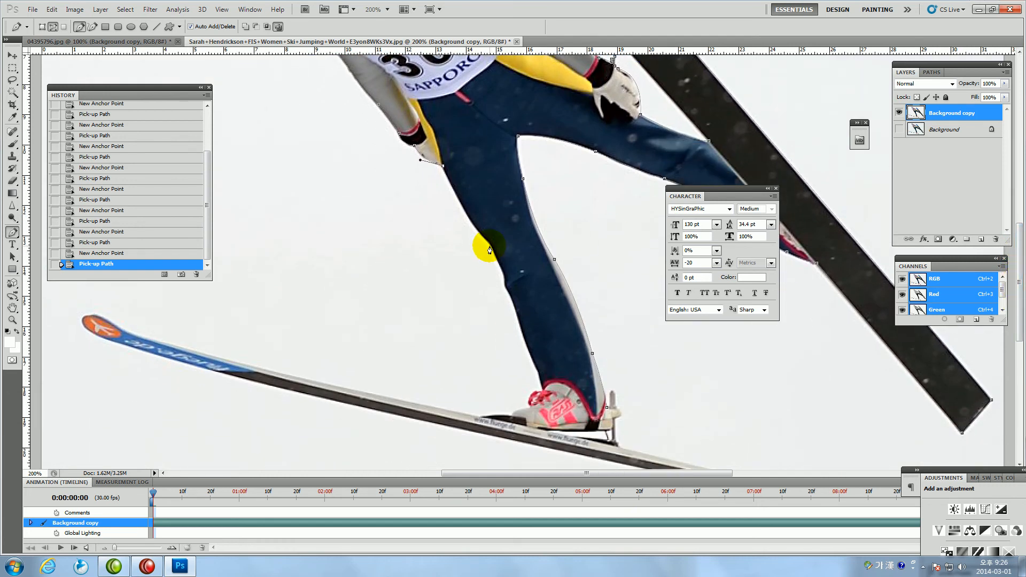
{"action": "left_click", "coordinate": [484, 239]}
{"action": "left_click_drag", "start_coordinate": [485, 240], "coordinate": [504, 256]}
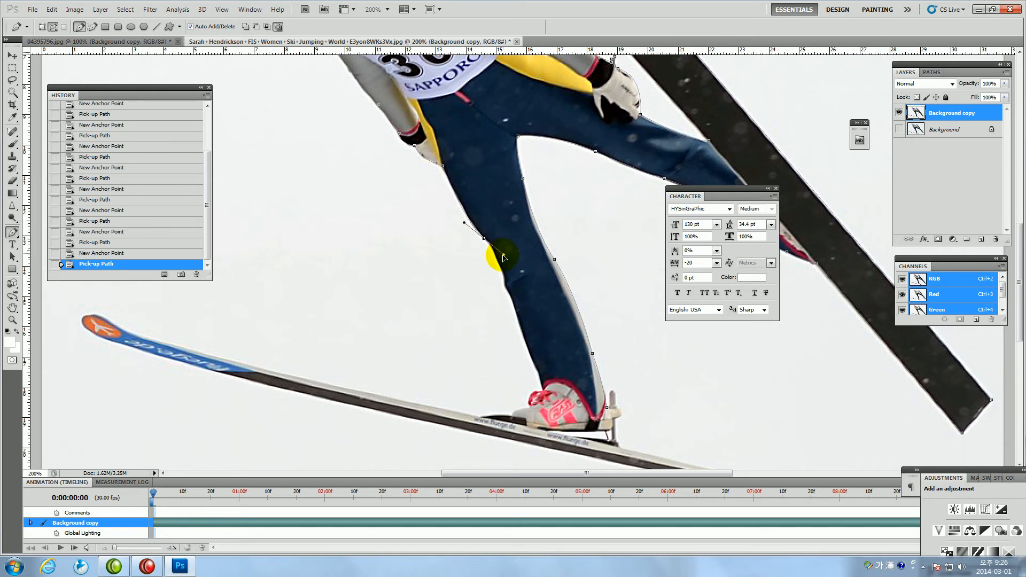
{"action": "left_click", "coordinate": [485, 244]}
{"action": "left_click", "coordinate": [485, 240]}
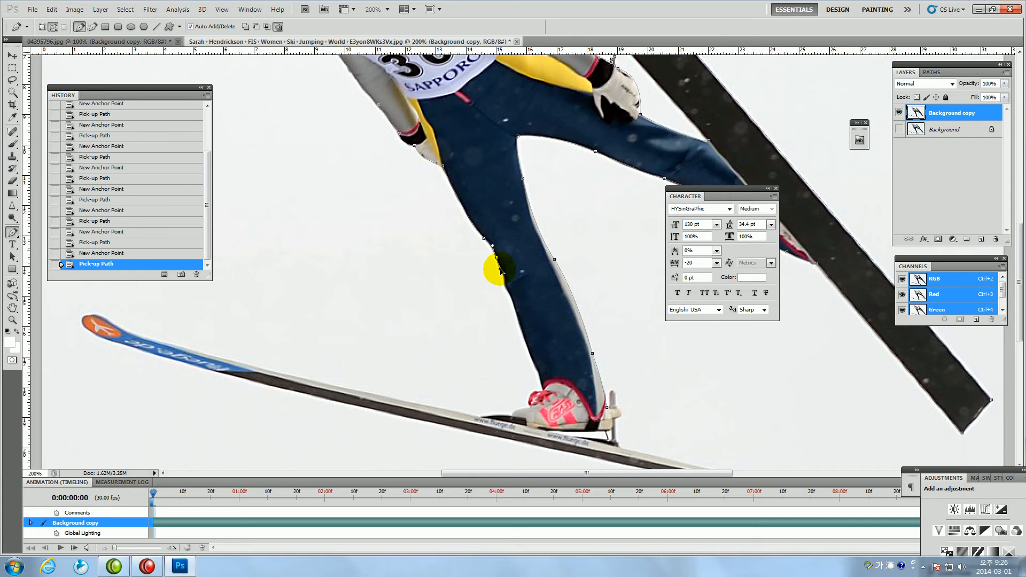
{"action": "left_click", "coordinate": [497, 260]}
{"action": "left_click", "coordinate": [497, 259]}
{"action": "left_click", "coordinate": [506, 278]}
{"action": "left_click", "coordinate": [506, 279]}
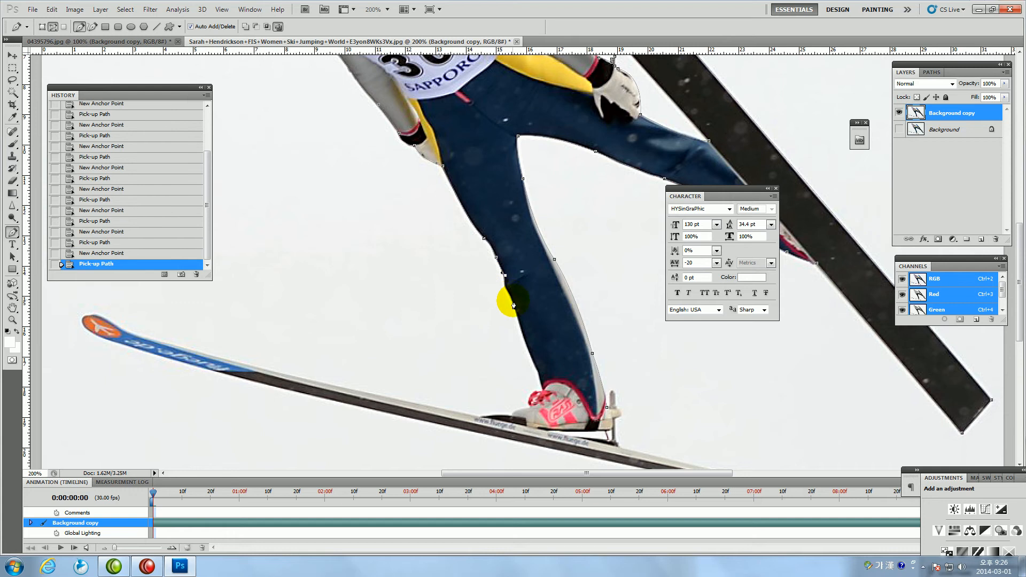
{"action": "mouse_move", "coordinate": [512, 296]}
{"action": "left_mouse_down"}
{"action": "mouse_move", "coordinate": [525, 315]}
{"action": "mouse_move", "coordinate": [511, 300]}
{"action": "left_mouse_up"}
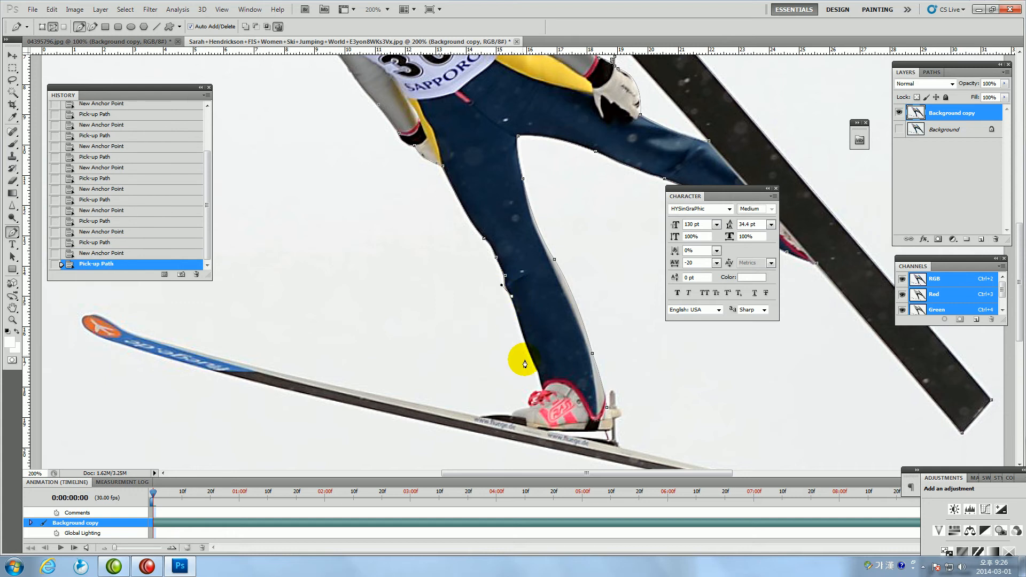
Continue the path down the shin's front edge to the top of the shoe by the trouser hem
{"action": "left_click_drag", "start_coordinate": [539, 370], "coordinate": [556, 386]}
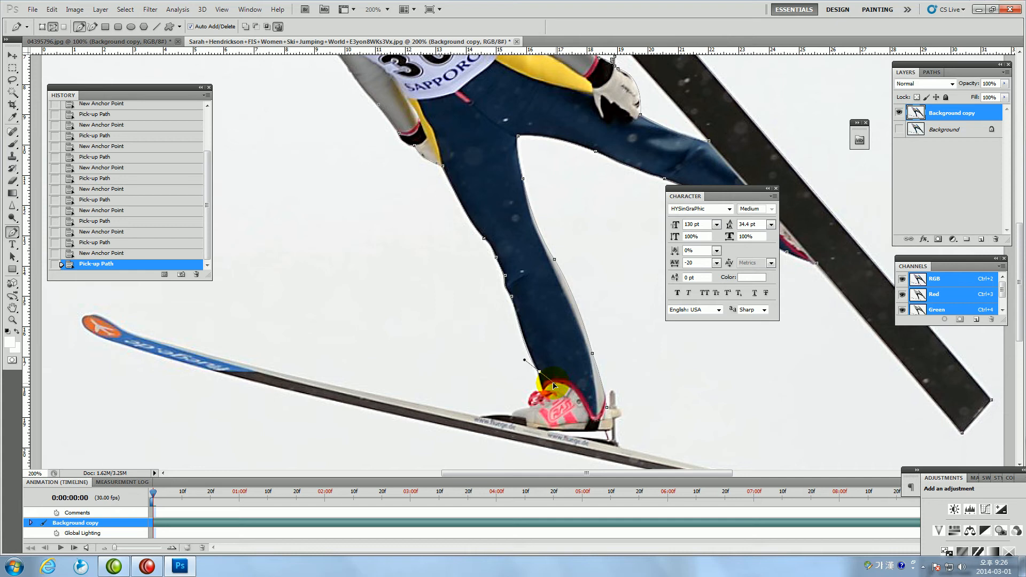
{"action": "left_click", "coordinate": [535, 380]}
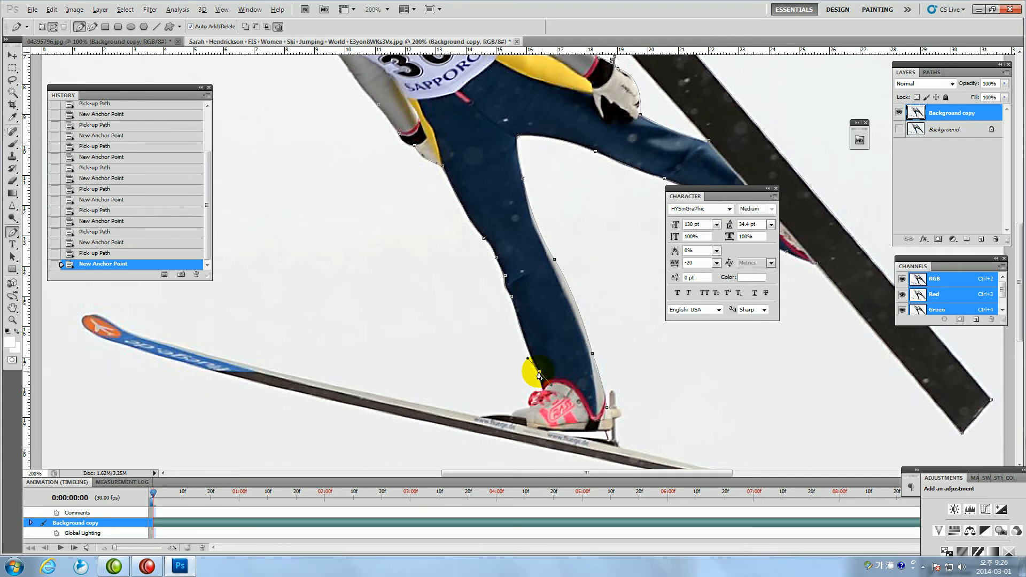
{"action": "left_click_drag", "start_coordinate": [540, 371], "coordinate": [541, 396]}
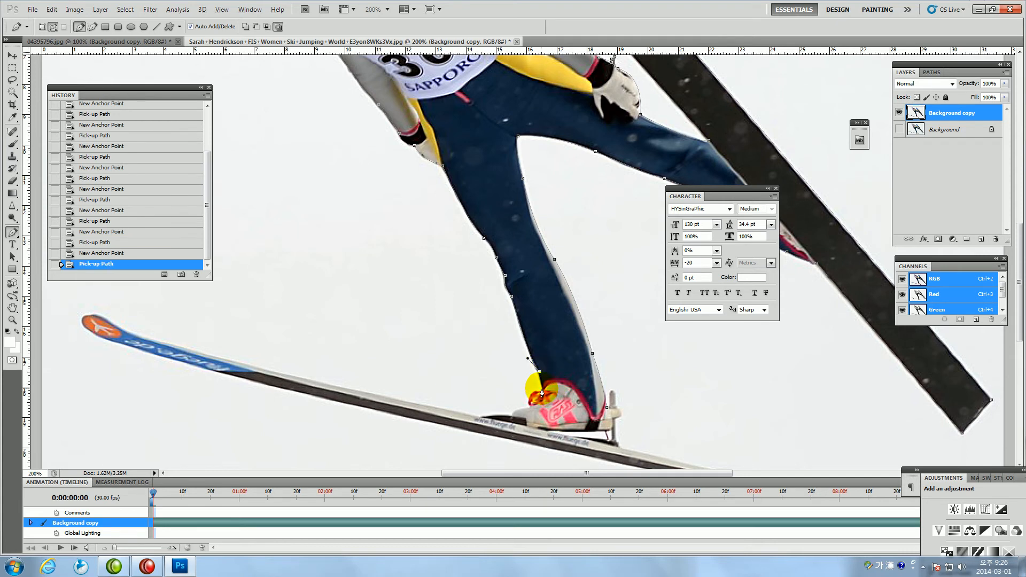
{"action": "left_click", "coordinate": [542, 393]}
{"action": "left_click_drag", "start_coordinate": [542, 393], "coordinate": [536, 399]}
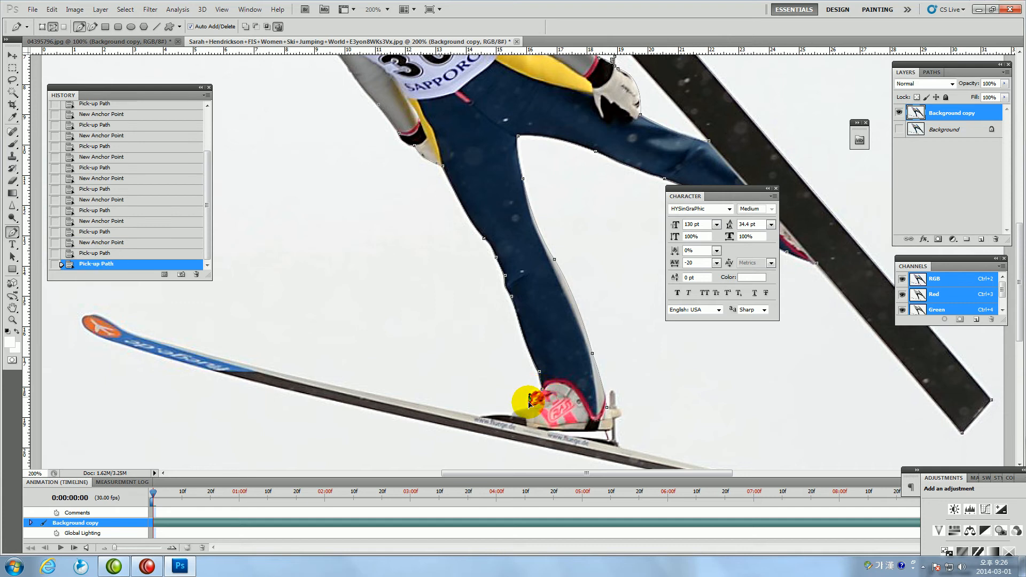
Trace the path around the shoe's pink laces and toe to the front tip of the black binding
{"action": "left_click", "coordinate": [529, 405]}
{"action": "left_click", "coordinate": [531, 411]}
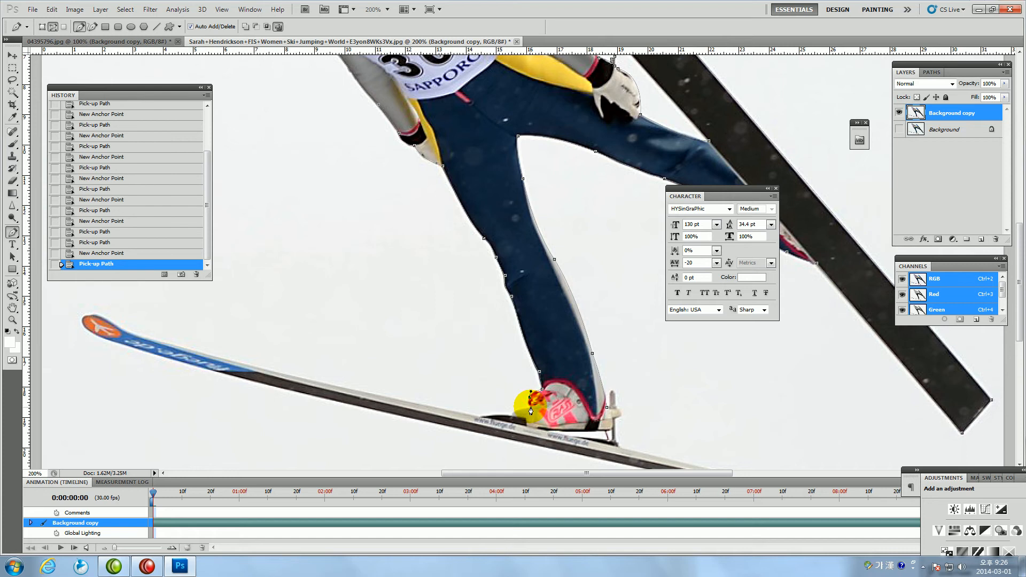
{"action": "left_click", "coordinate": [528, 411]}
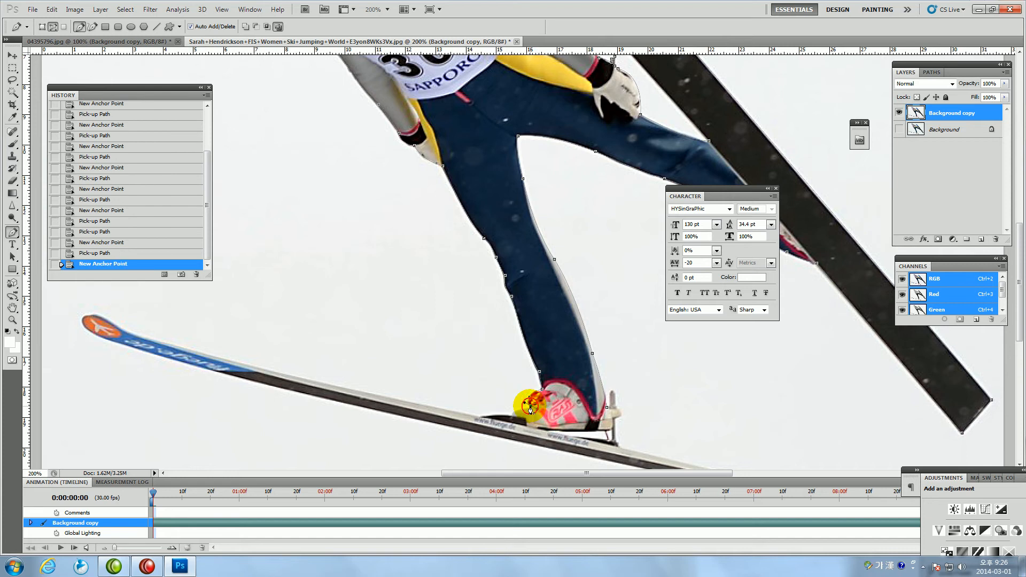
{"action": "left_click", "coordinate": [526, 412]}
{"action": "left_click", "coordinate": [527, 408]}
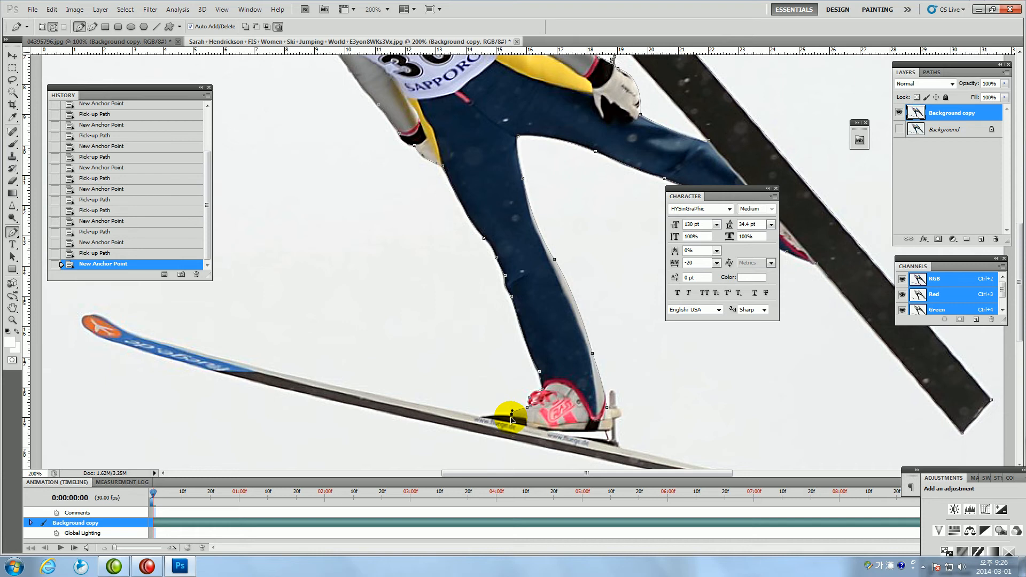
{"action": "left_click", "coordinate": [512, 415]}
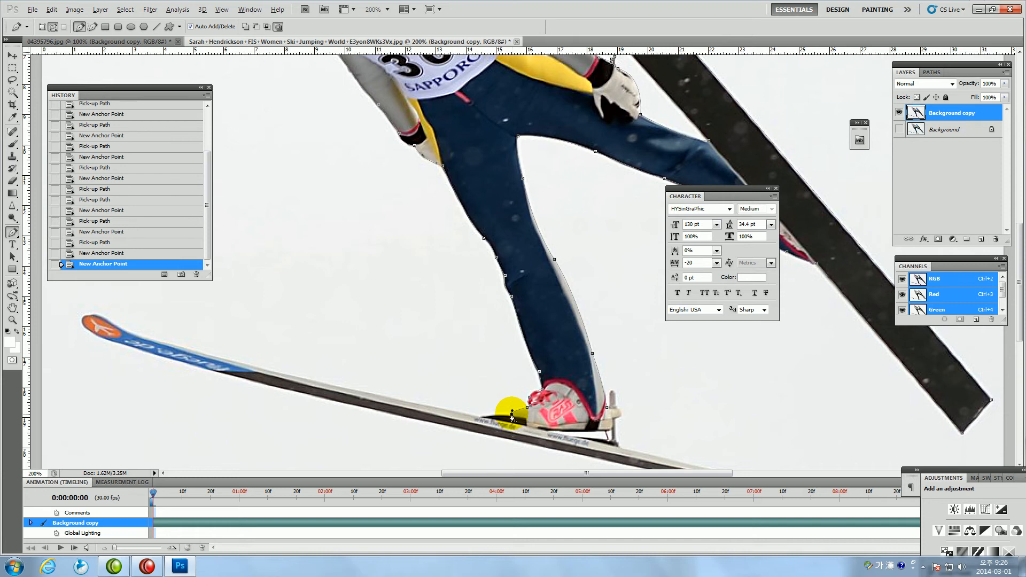
{"action": "left_click", "coordinate": [481, 418]}
Continue the path along the lower ski's upper edge and around its orange tip to the underside
{"action": "left_click", "coordinate": [133, 337]}
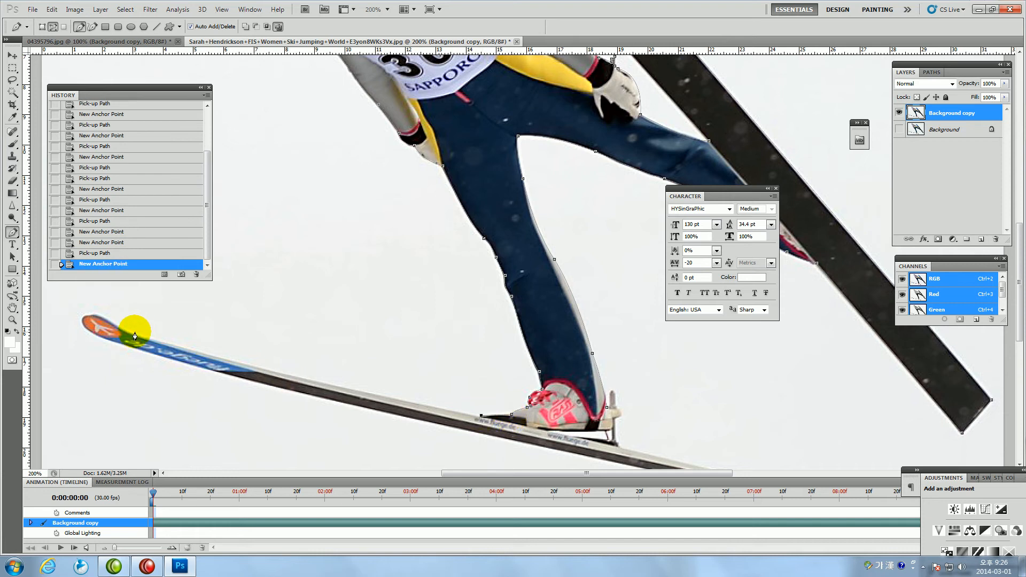
{"action": "mouse_move", "coordinate": [133, 337]}
{"action": "left_mouse_down"}
{"action": "mouse_move", "coordinate": [120, 316]}
{"action": "mouse_move", "coordinate": [131, 327]}
{"action": "left_mouse_up"}
{"action": "left_click", "coordinate": [102, 321]}
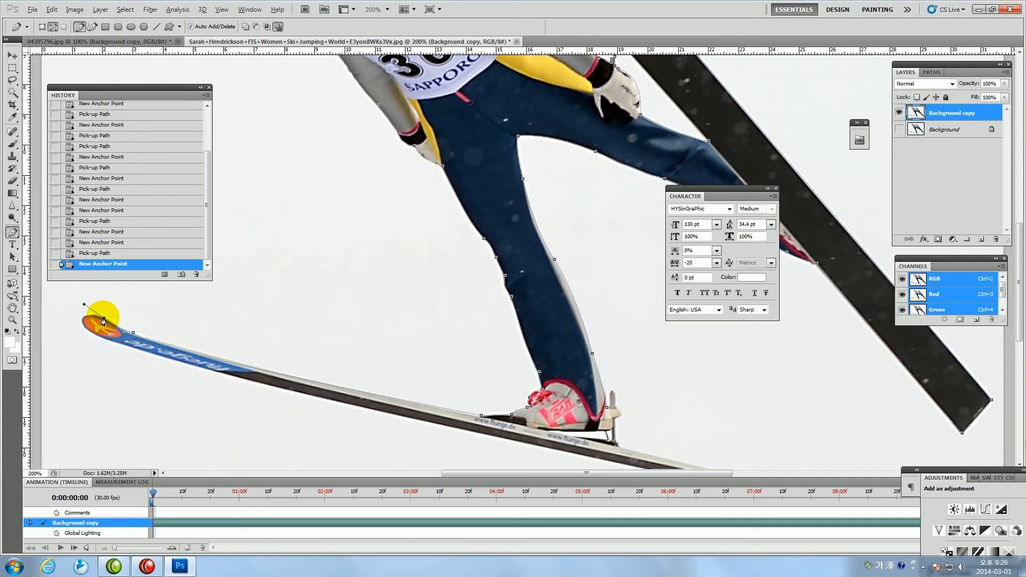
{"action": "left_click", "coordinate": [81, 327]}
{"action": "left_click", "coordinate": [81, 327]}
{"action": "left_click_drag", "start_coordinate": [82, 324], "coordinate": [79, 336]}
{"action": "left_click", "coordinate": [81, 324], "text": "alt"}
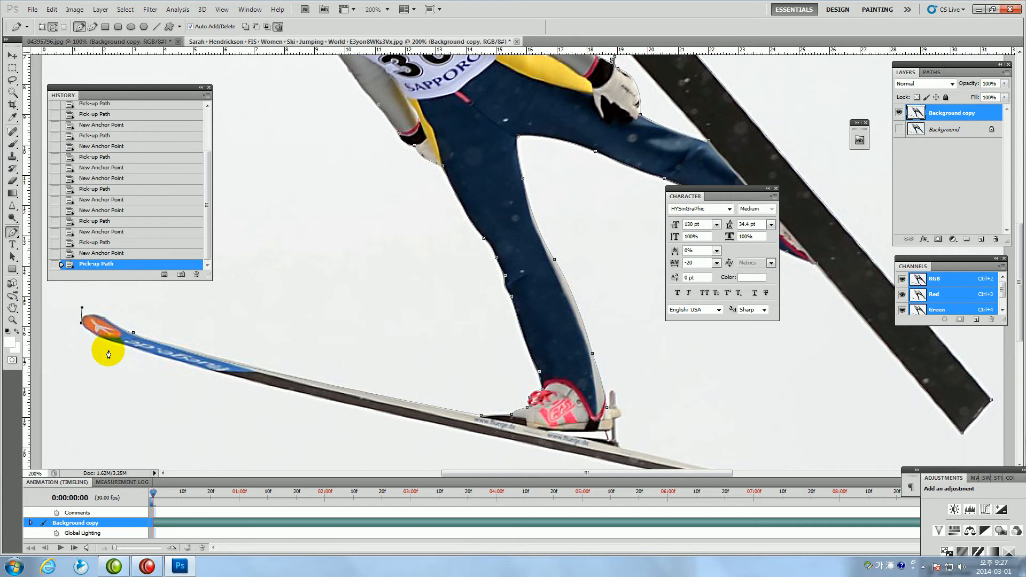
{"action": "left_click_drag", "start_coordinate": [112, 343], "coordinate": [131, 346]}
{"action": "left_click", "coordinate": [113, 346], "text": "alt"}
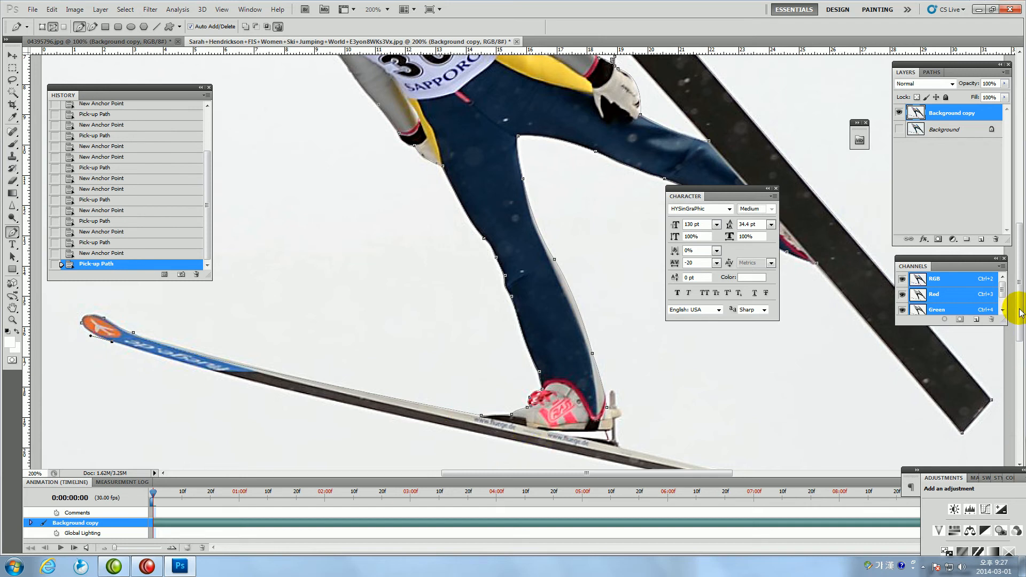
Trace the path along the lower ski's bottom edge from the blue section to the start of its pointed tail
{"action": "left_click_drag", "start_coordinate": [1017, 298], "coordinate": [1017, 324]}
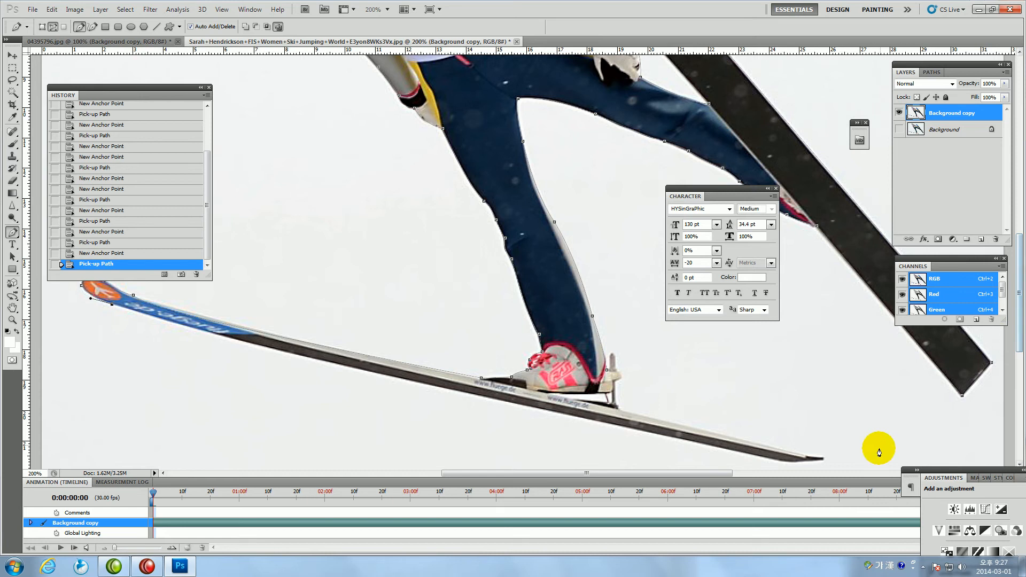
{"action": "left_click_drag", "start_coordinate": [785, 461], "coordinate": [852, 446]}
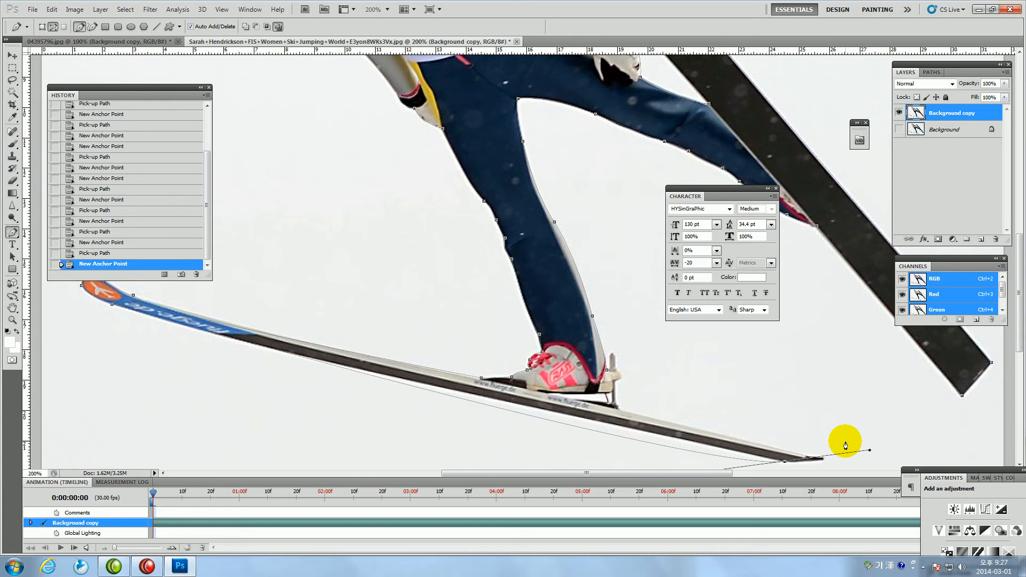
{"action": "key", "text": "ctrl+z"}
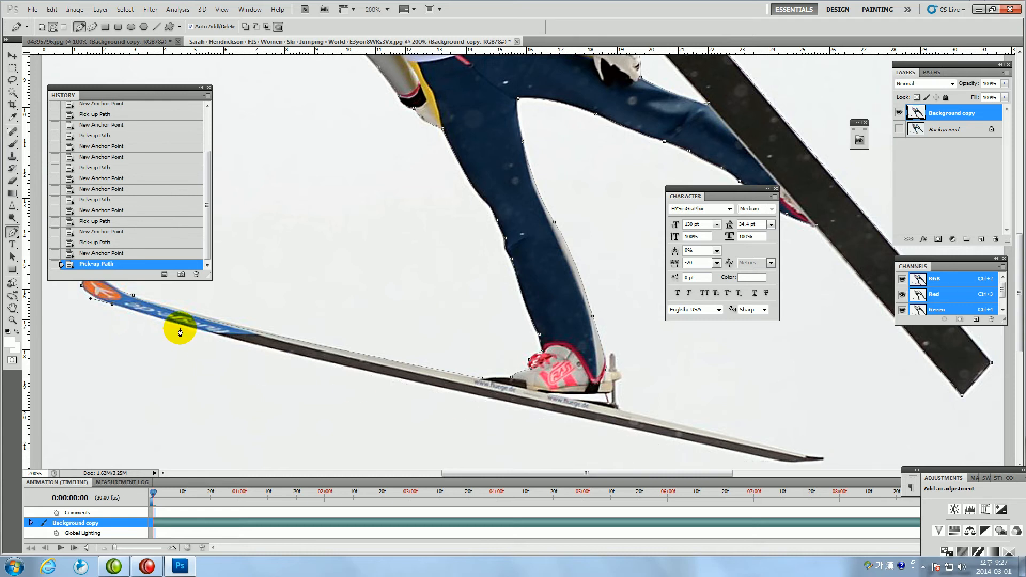
{"action": "left_click_drag", "start_coordinate": [286, 354], "coordinate": [325, 357]}
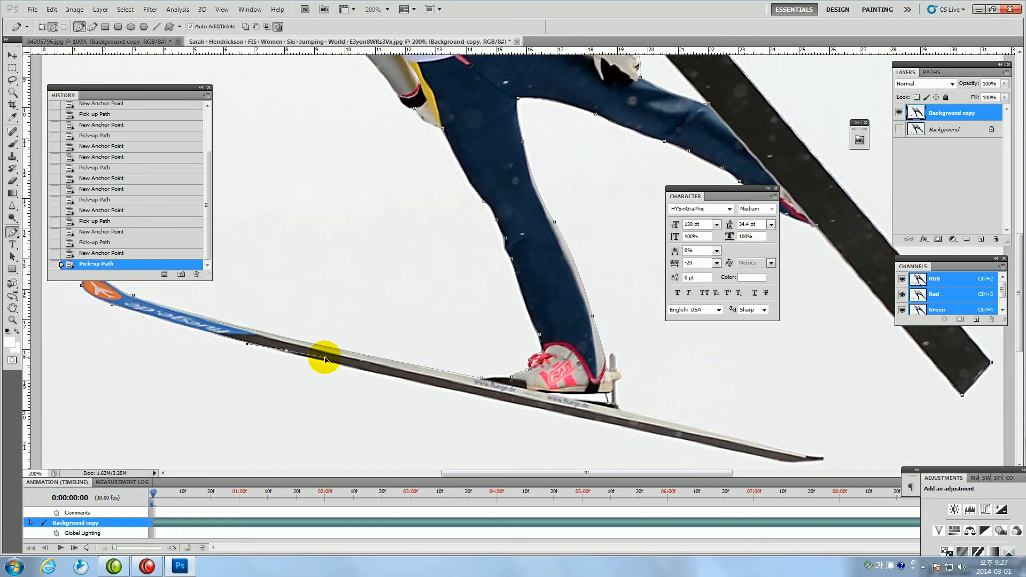
{"action": "left_click", "coordinate": [286, 354], "text": "alt"}
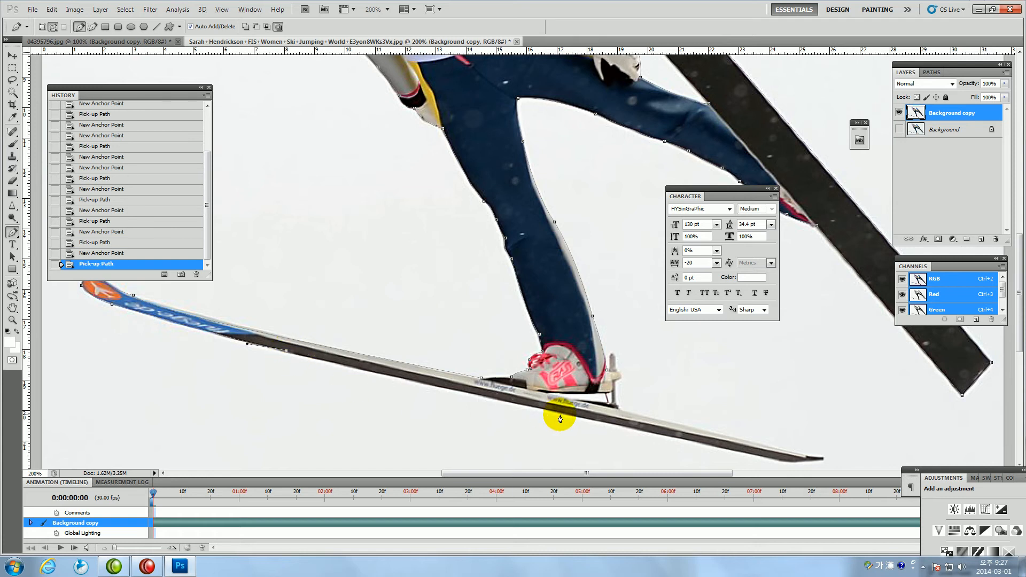
{"action": "left_click_drag", "start_coordinate": [587, 418], "coordinate": [591, 417]}
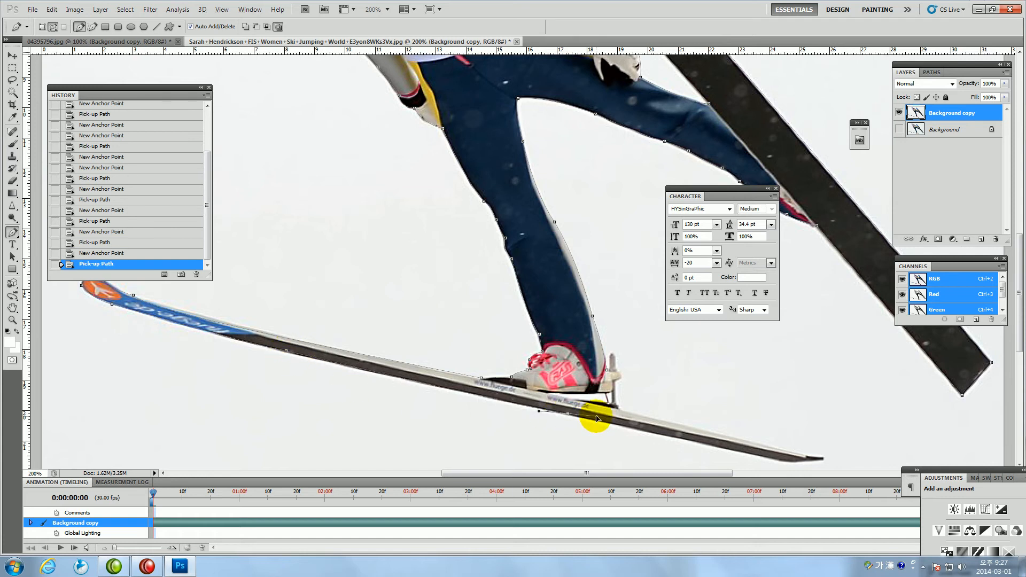
{"action": "left_click", "coordinate": [568, 414], "text": "alt"}
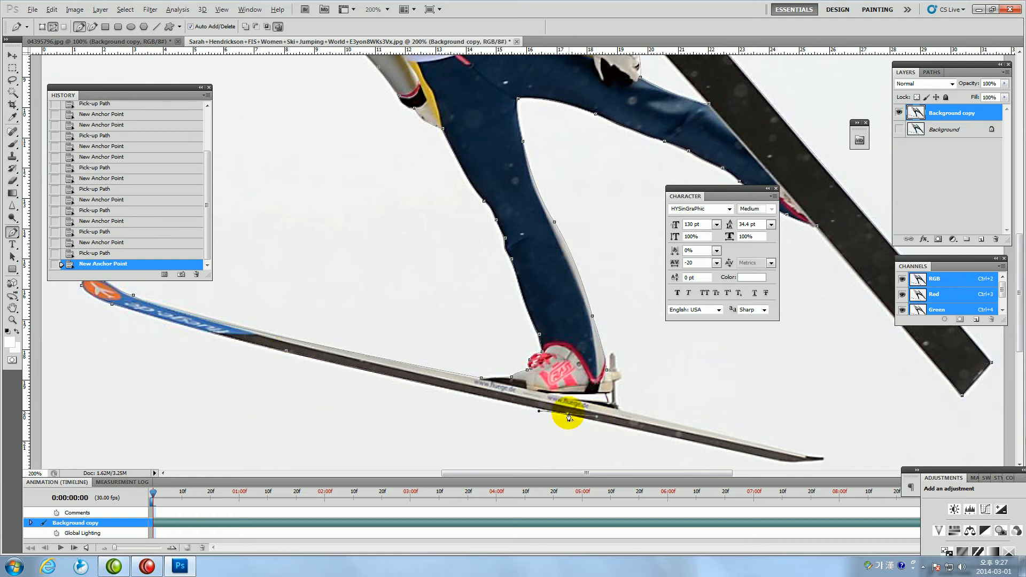
{"action": "left_click_drag", "start_coordinate": [785, 463], "coordinate": [807, 466]}
{"action": "left_click", "coordinate": [785, 462], "text": "alt"}
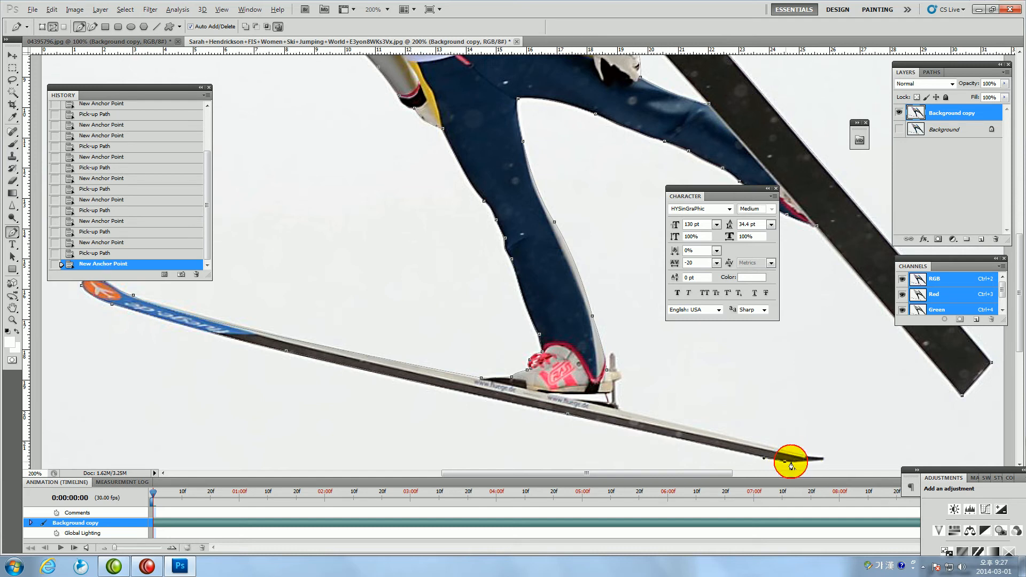
Trace the path around the lower ski's pointed tail and back along its upper edge to the rear of the binding
{"action": "left_click", "coordinate": [824, 461]}
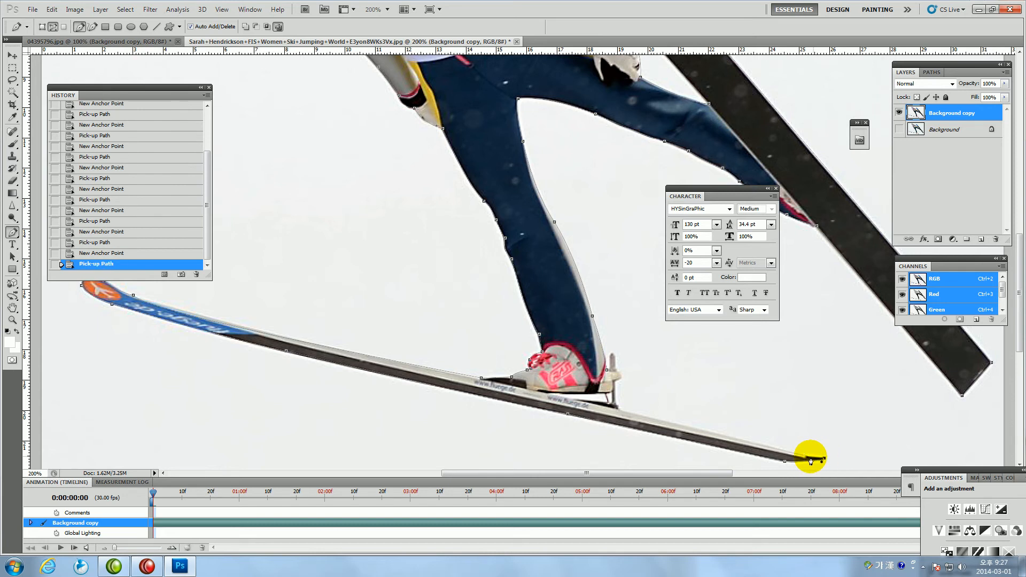
{"action": "left_click", "coordinate": [806, 459], "text": "alt"}
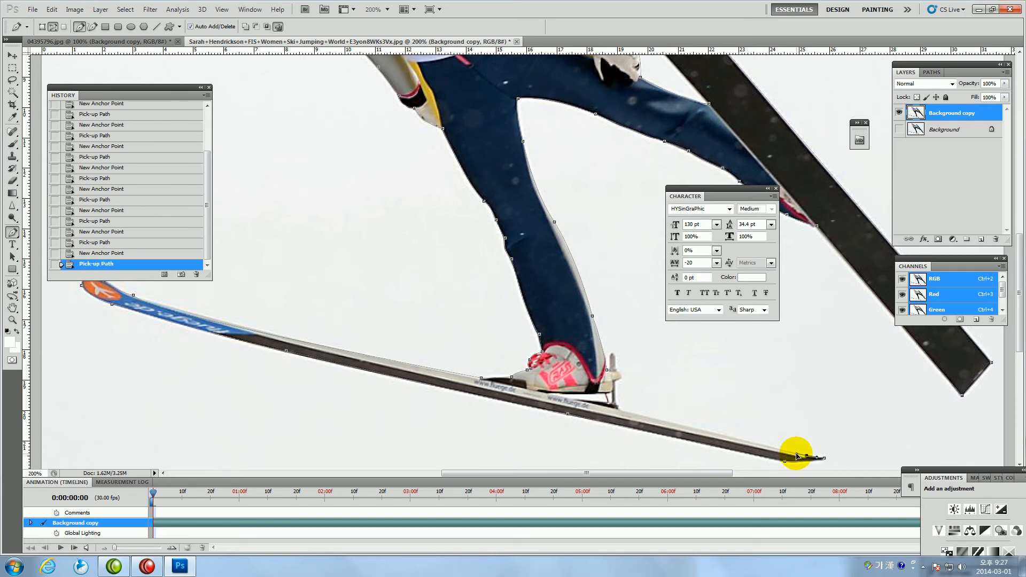
{"action": "left_click", "coordinate": [806, 459]}
{"action": "left_click", "coordinate": [807, 459], "text": "alt"}
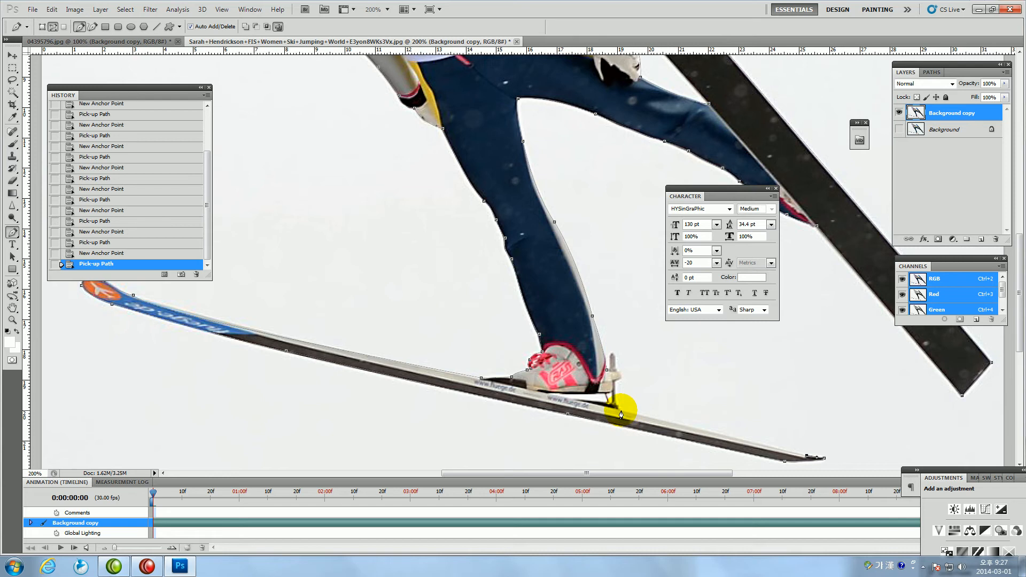
{"action": "mouse_move", "coordinate": [624, 413]}
{"action": "left_mouse_down"}
{"action": "mouse_move", "coordinate": [608, 408]}
{"action": "mouse_move", "coordinate": [616, 397]}
{"action": "left_mouse_up"}
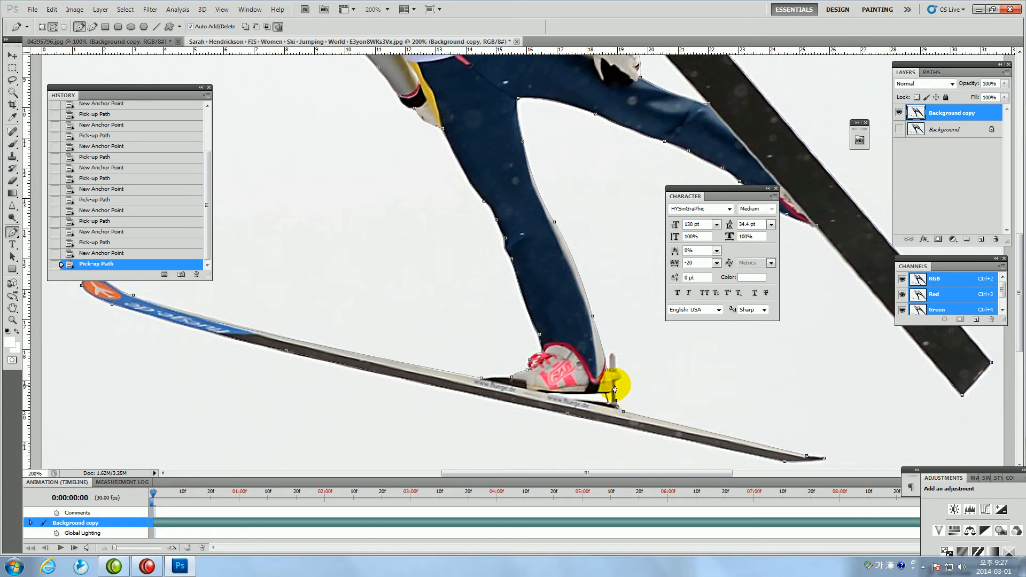
Continue the path up and around the rear binding post and close it at the starting point by the heel
{"action": "left_click", "coordinate": [616, 374]}
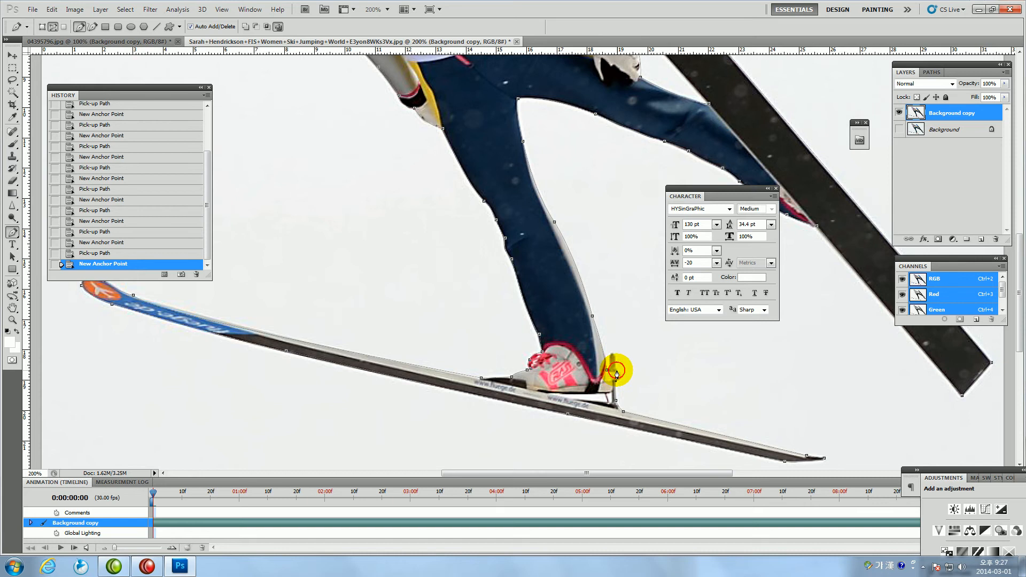
{"action": "left_click_drag", "start_coordinate": [617, 374], "coordinate": [608, 365]}
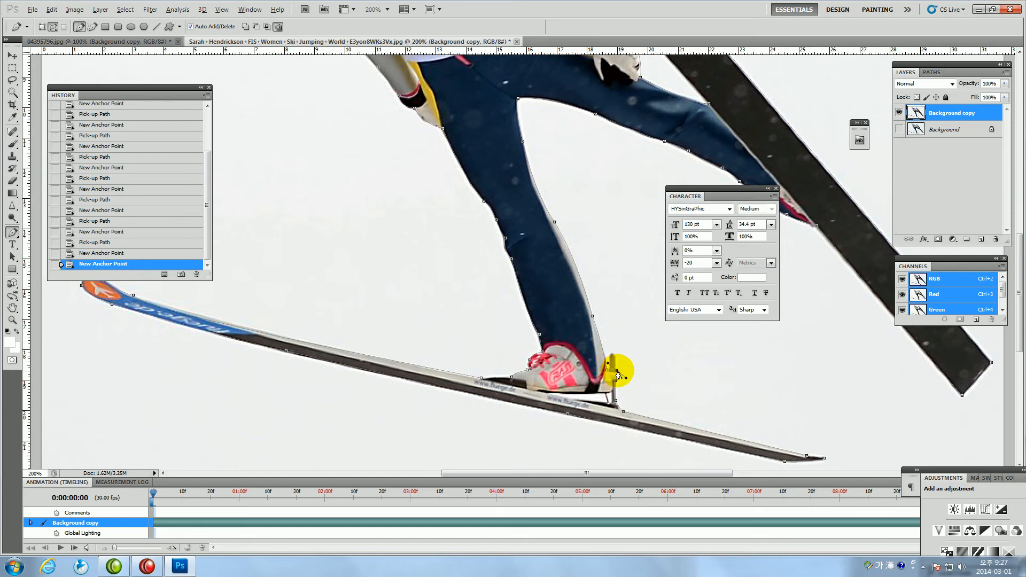
{"action": "left_click", "coordinate": [614, 363]}
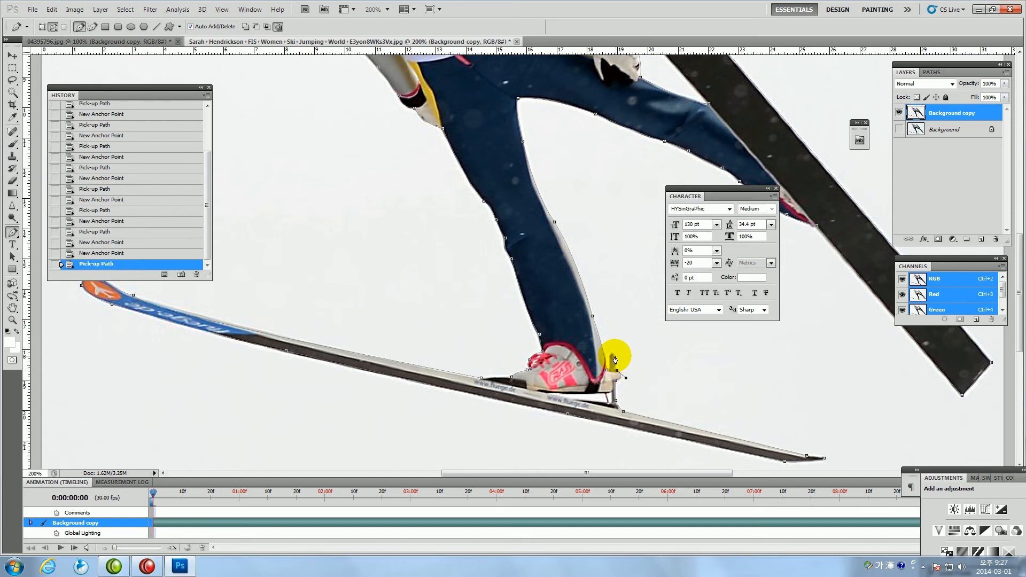
{"action": "left_click", "coordinate": [613, 356]}
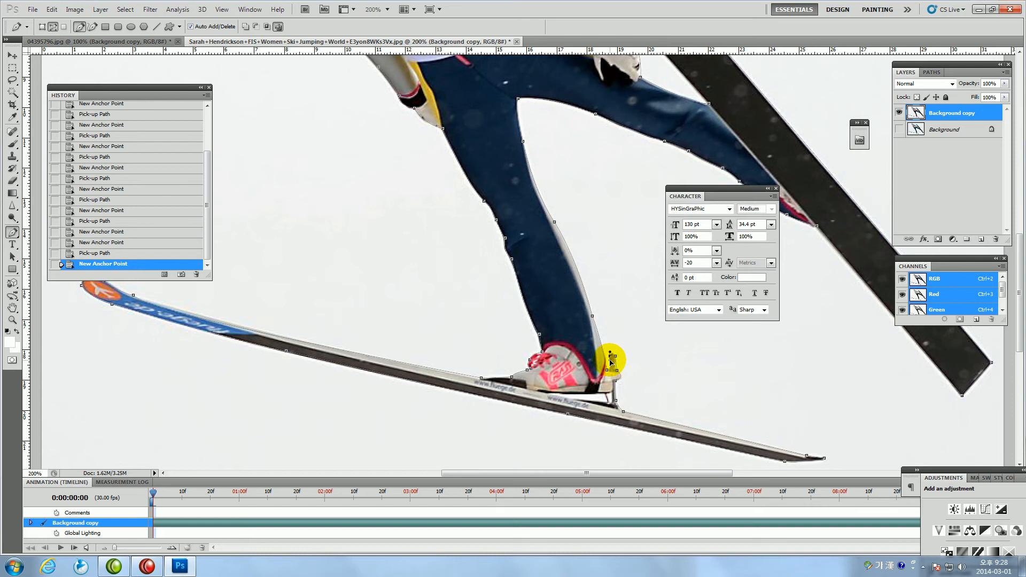
{"action": "left_click", "coordinate": [611, 361]}
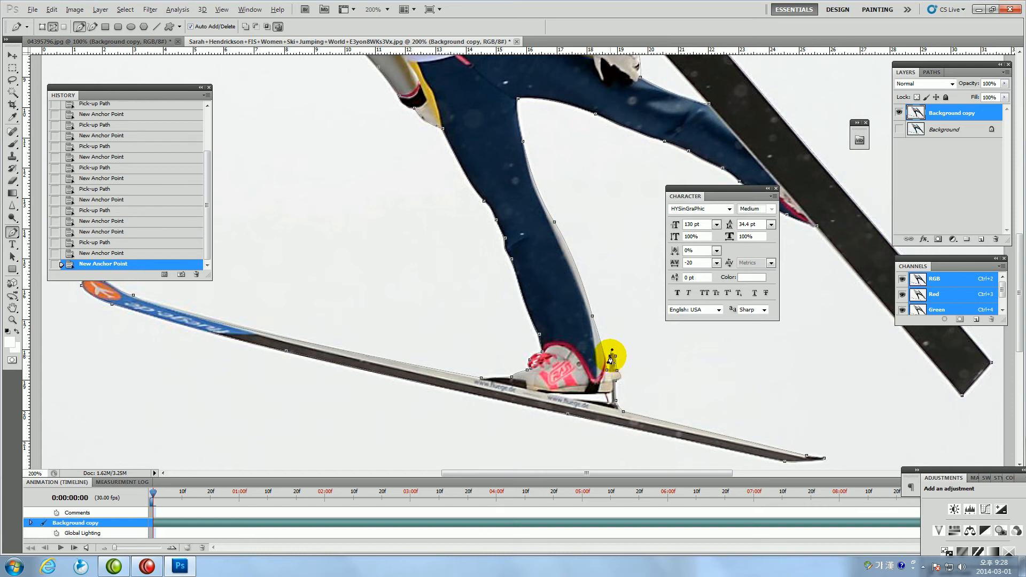
{"action": "left_click", "coordinate": [612, 359]}
{"action": "left_click", "coordinate": [608, 378]}
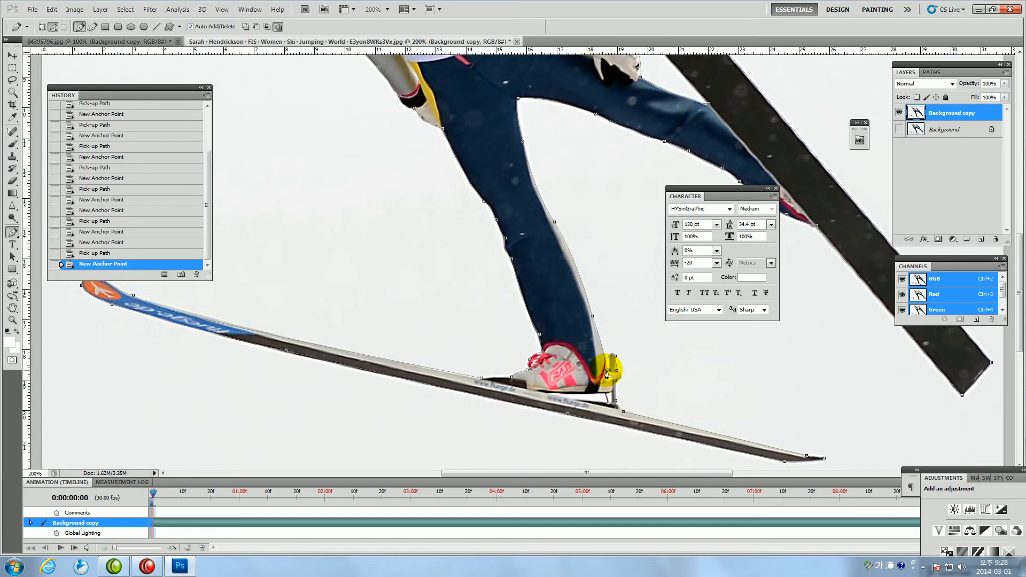
{"action": "left_click", "coordinate": [608, 373]}
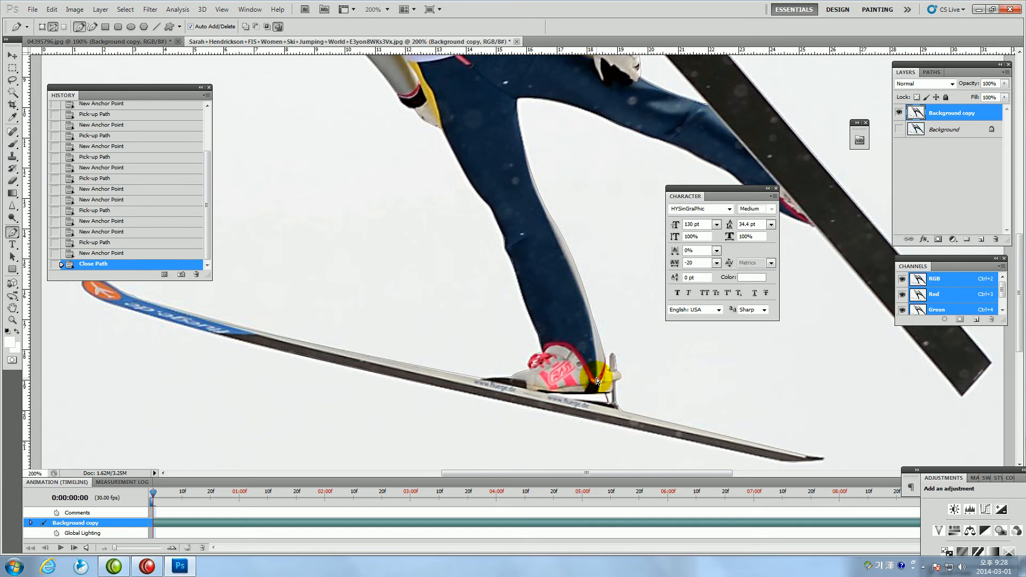
Load the closed work path as a selection, invert it and clear the background around the ski jumper
{"action": "key", "text": "ctrl+minus"}
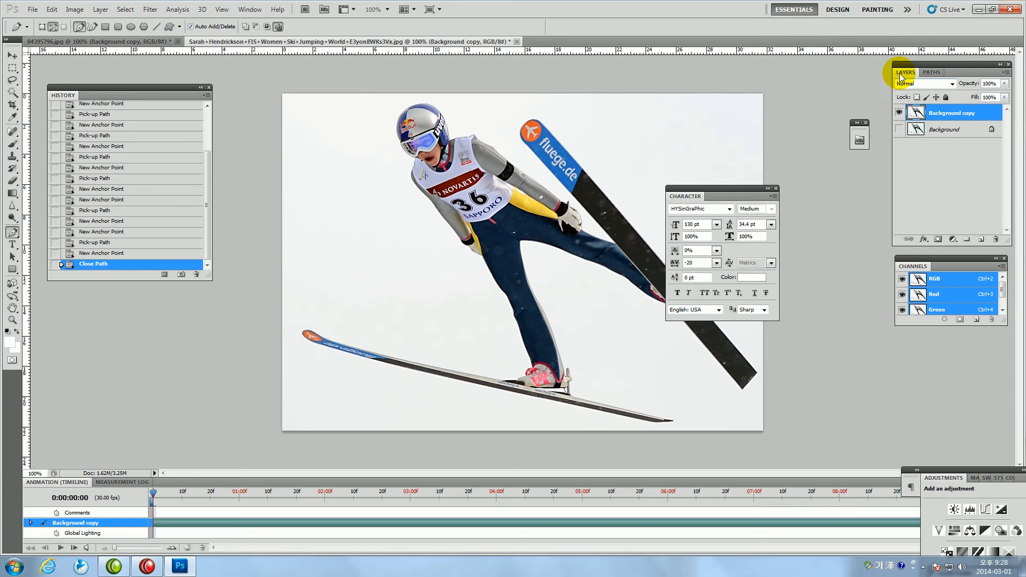
{"action": "left_click", "coordinate": [931, 73]}
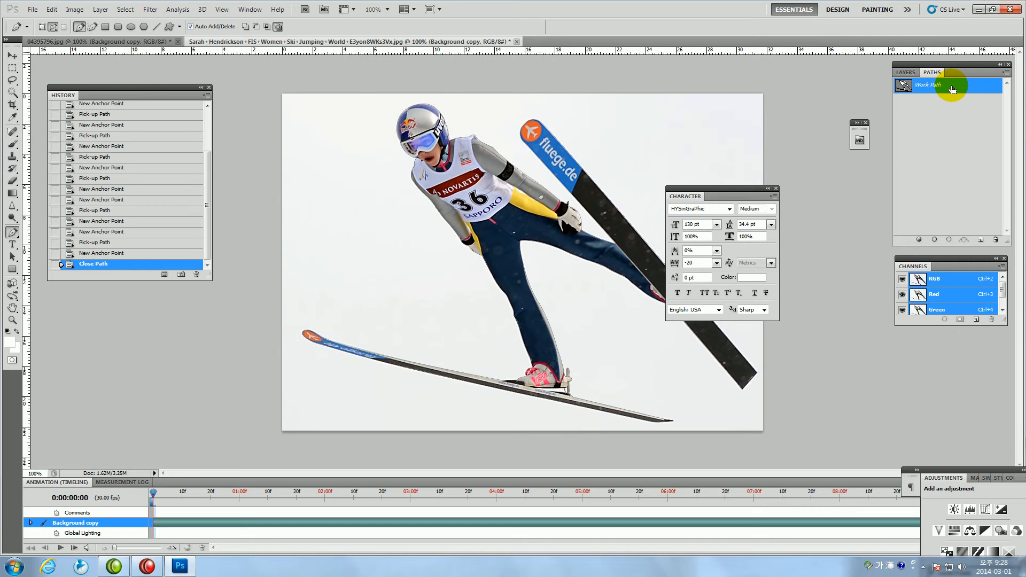
{"action": "key", "text": "ctrl+Return"}
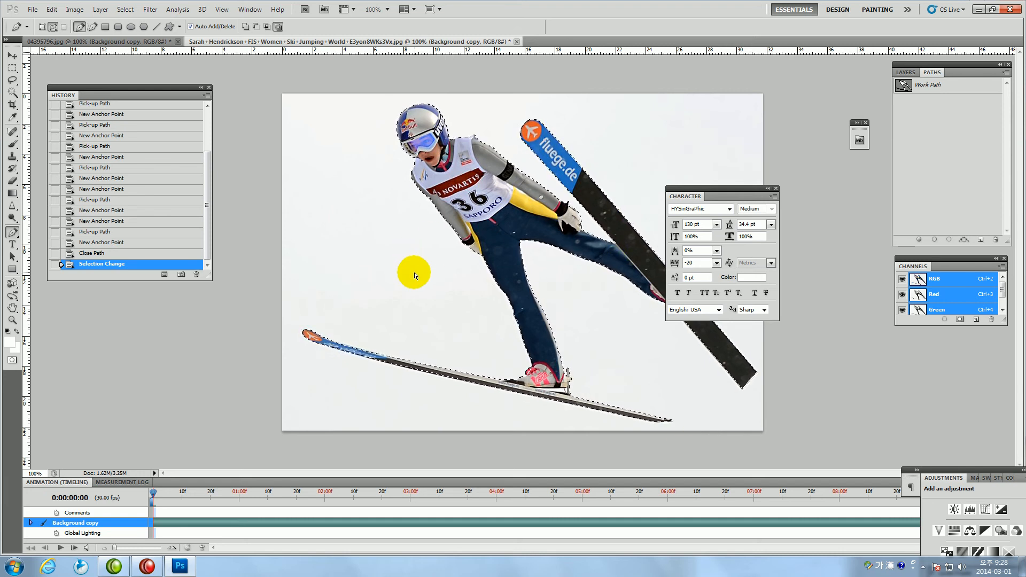
{"action": "key", "text": "ctrl+shift+i"}
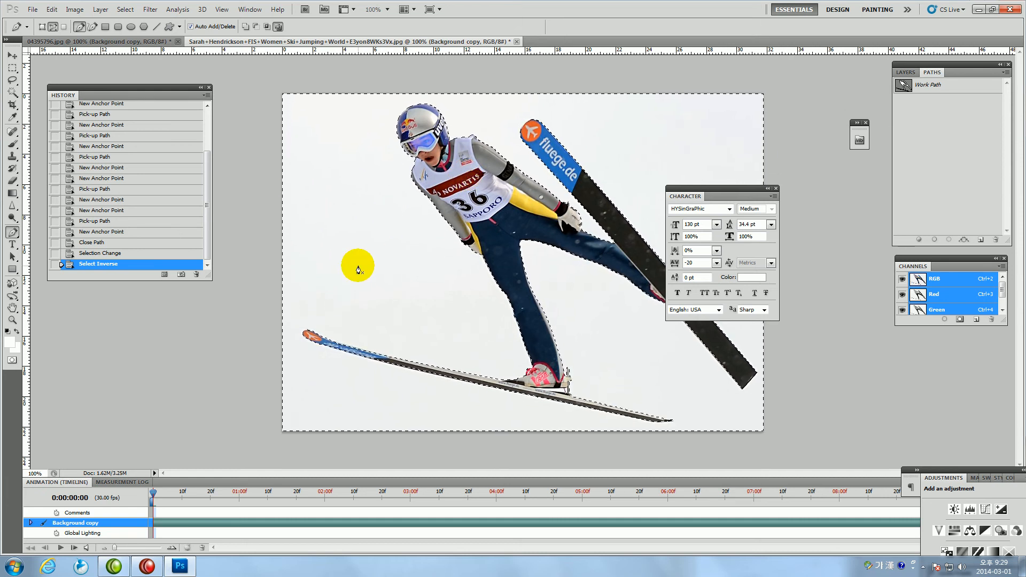
{"action": "key", "text": "Delete"}
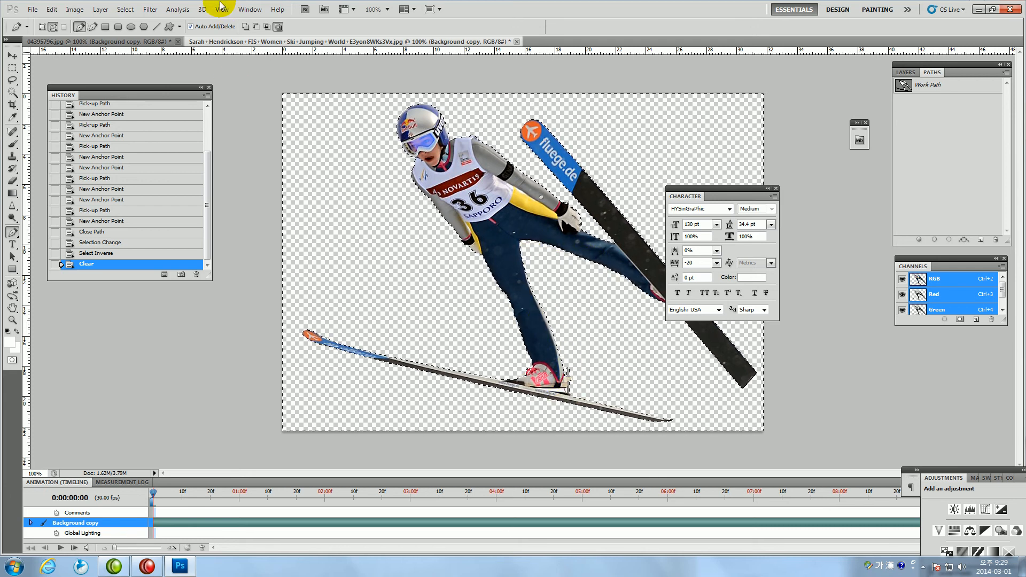
Deselect the cleared background area
{"action": "left_click", "coordinate": [52, 9]}
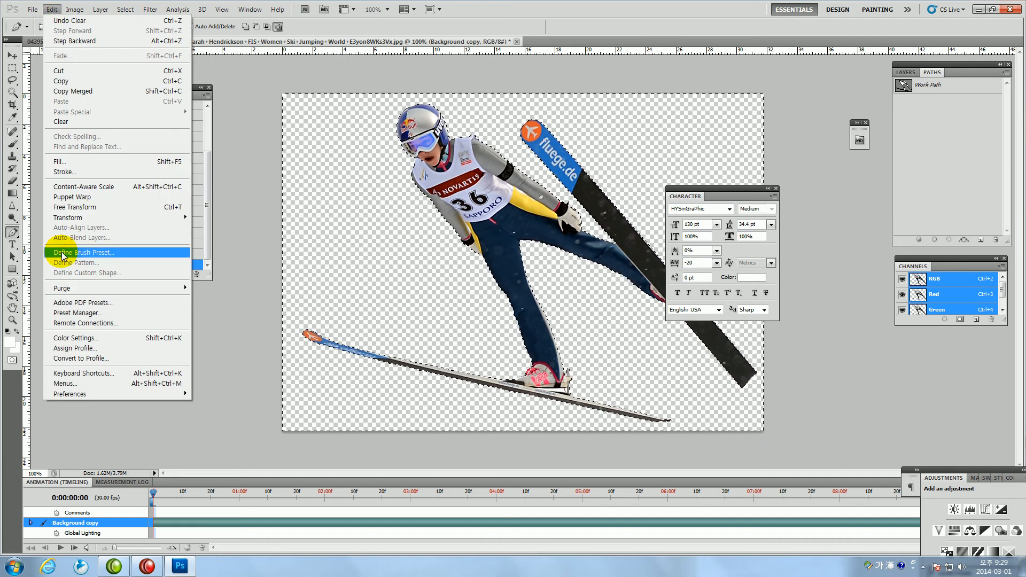
{"action": "mouse_move", "coordinate": [38, 10]}
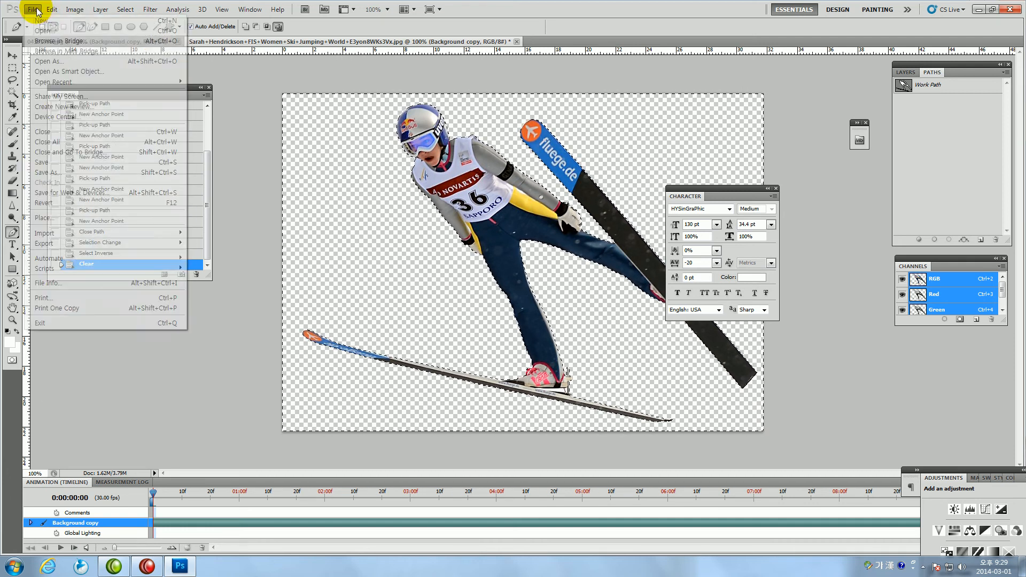
{"action": "mouse_move", "coordinate": [102, 14]}
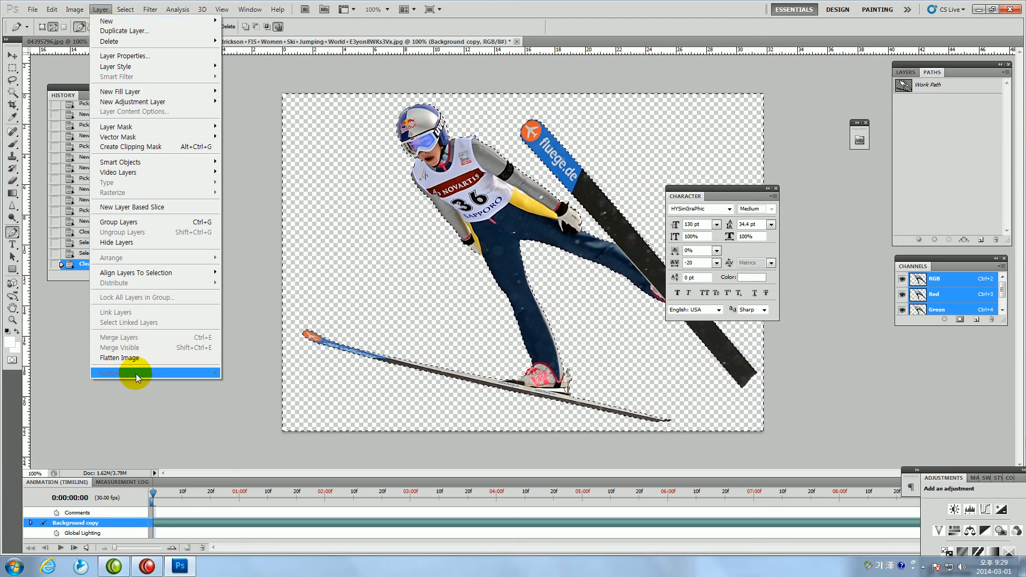
{"action": "mouse_move", "coordinate": [150, 9]}
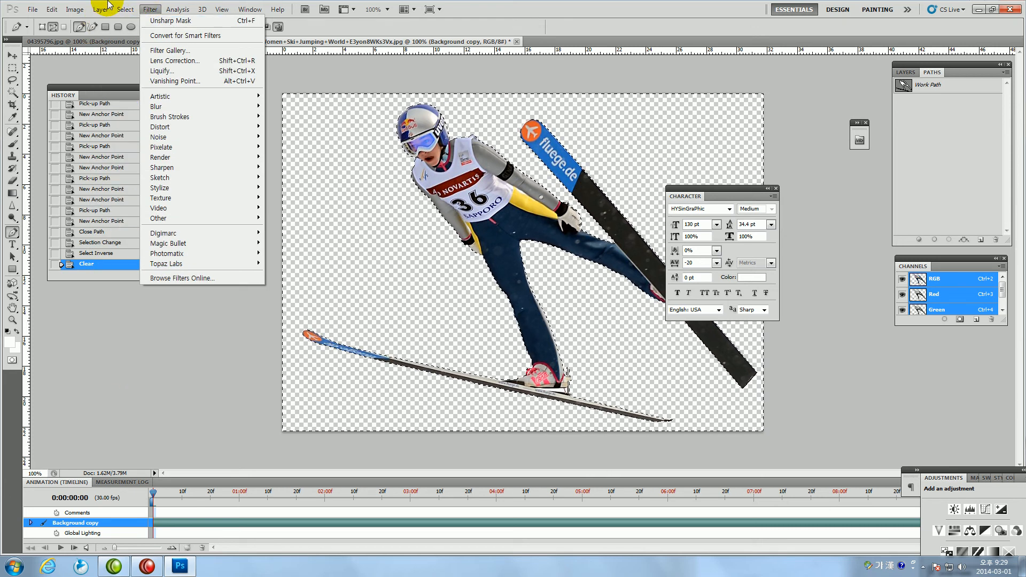
{"action": "left_click", "coordinate": [553, 7]}
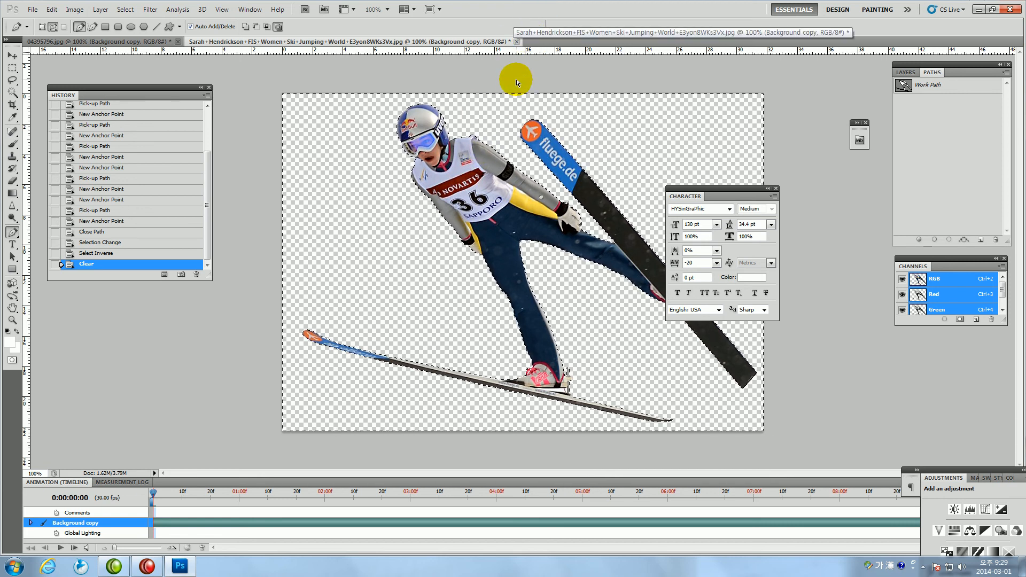
{"action": "key", "text": "ctrl+d"}
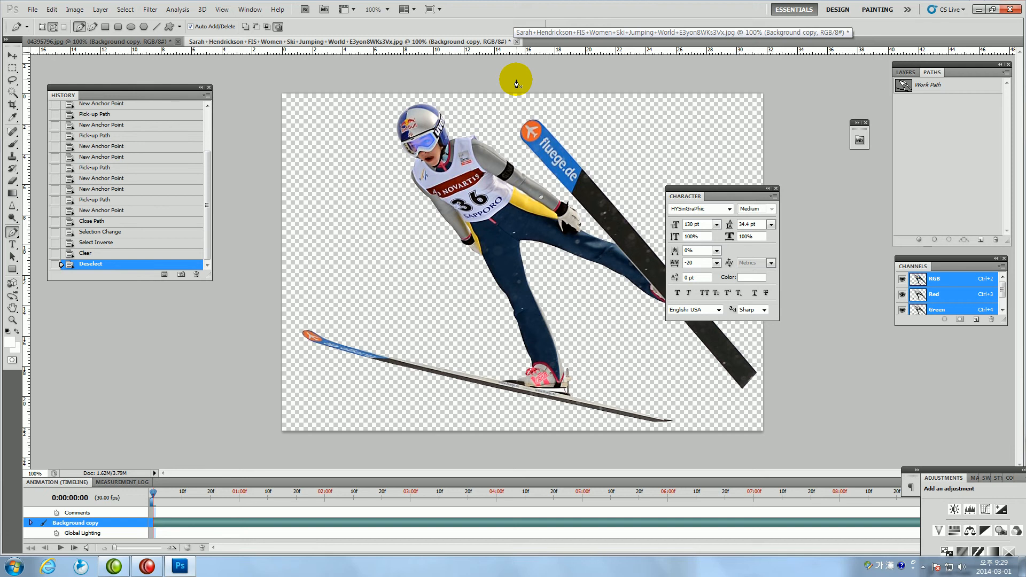
Try defringing the ski jumper cutout with a width of 1 pixel and undo it for comparison
{"action": "left_click", "coordinate": [100, 10]}
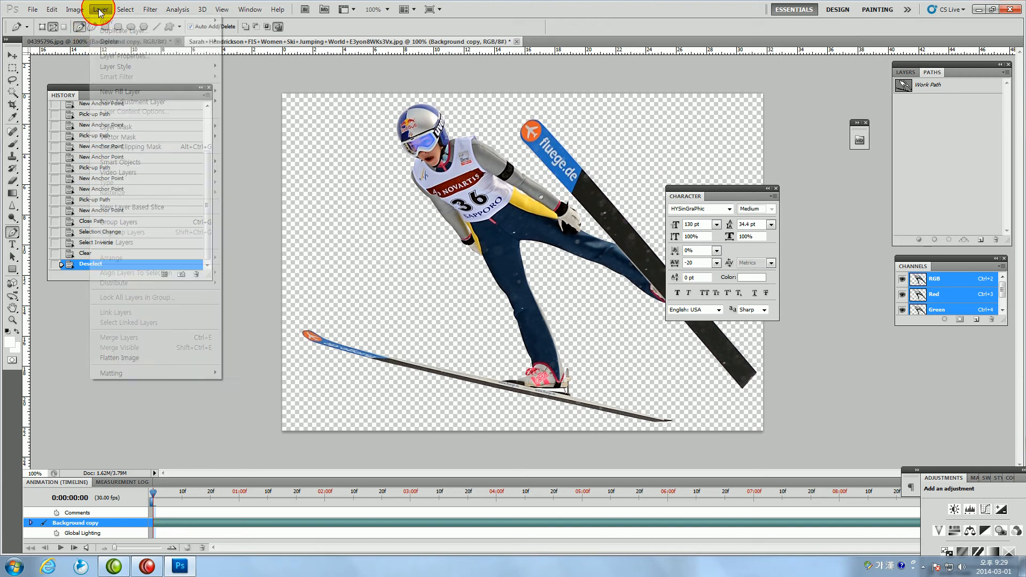
{"action": "mouse_move", "coordinate": [161, 373]}
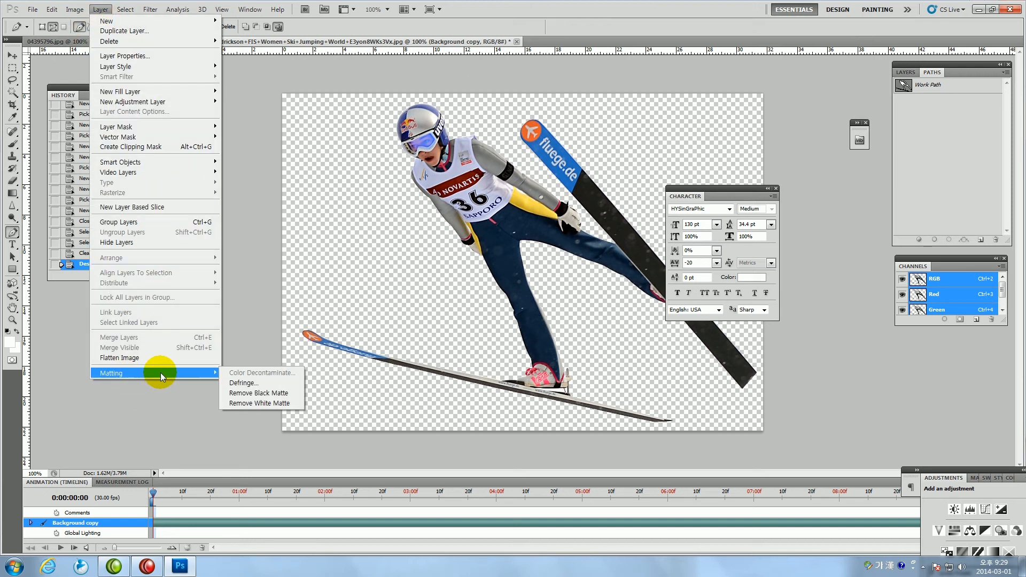
{"action": "left_click", "coordinate": [237, 384]}
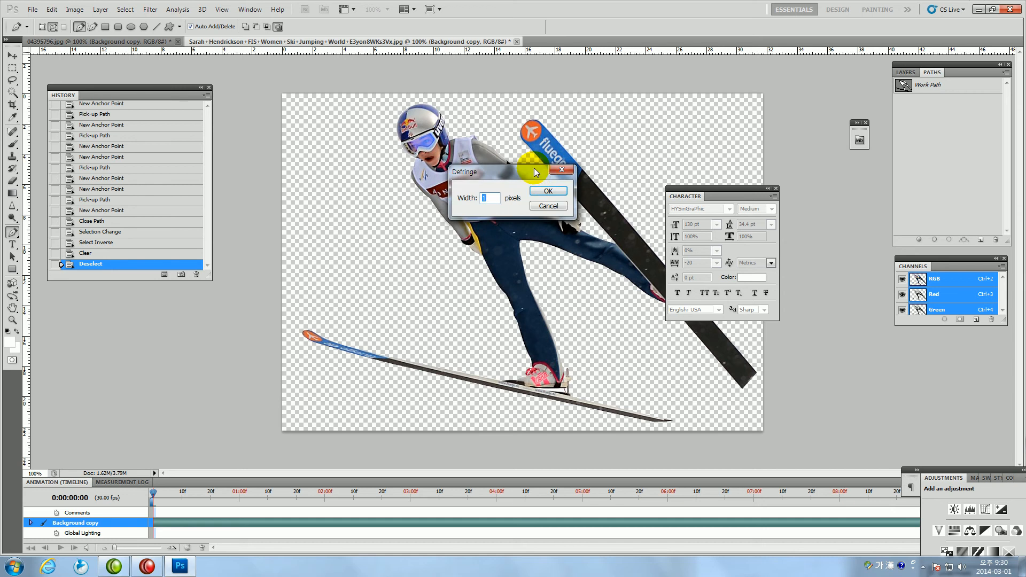
{"action": "left_click_drag", "start_coordinate": [534, 168], "coordinate": [553, 279]}
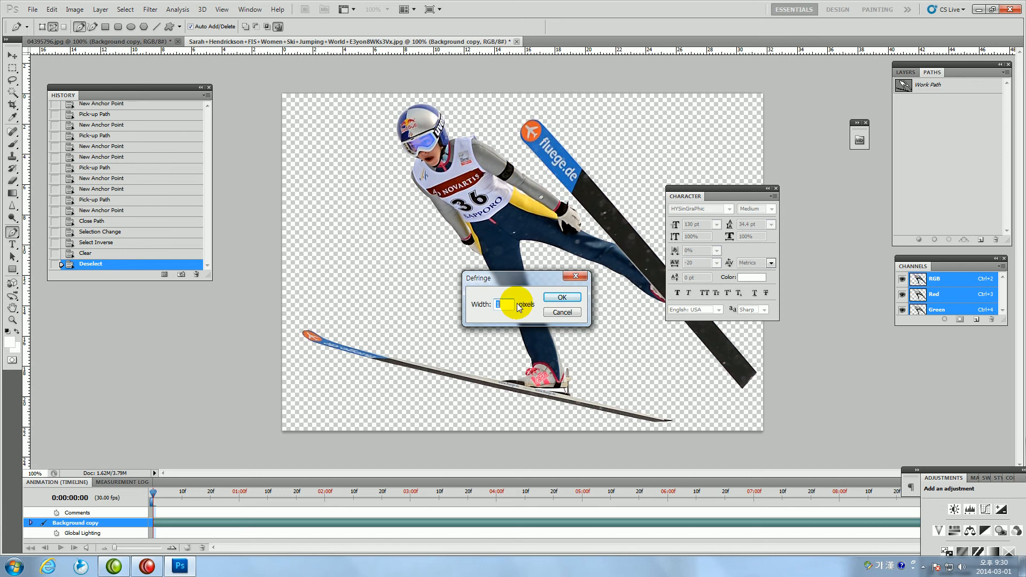
{"action": "left_click", "coordinate": [562, 297]}
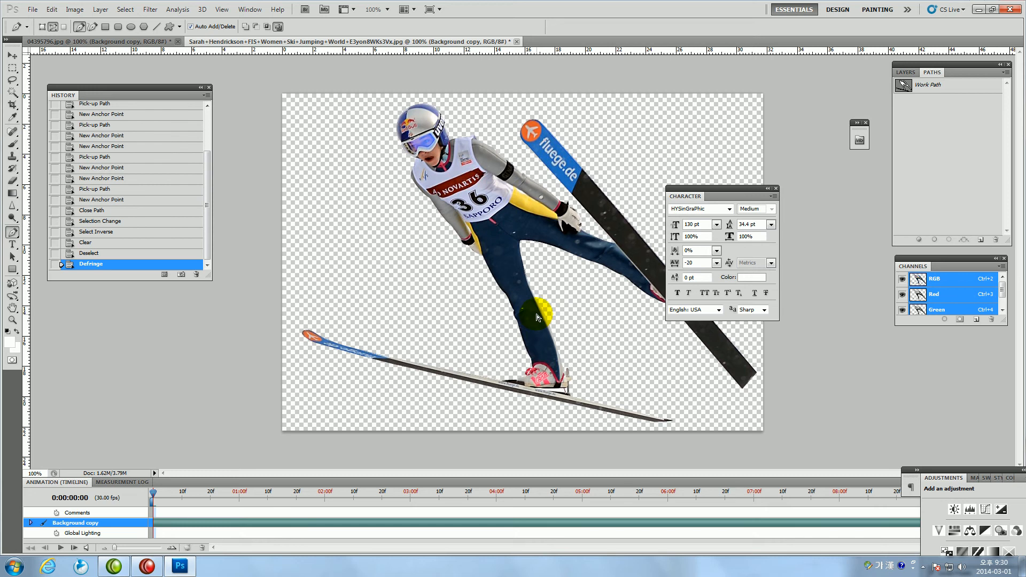
{"action": "key", "text": "ctrl+z"}
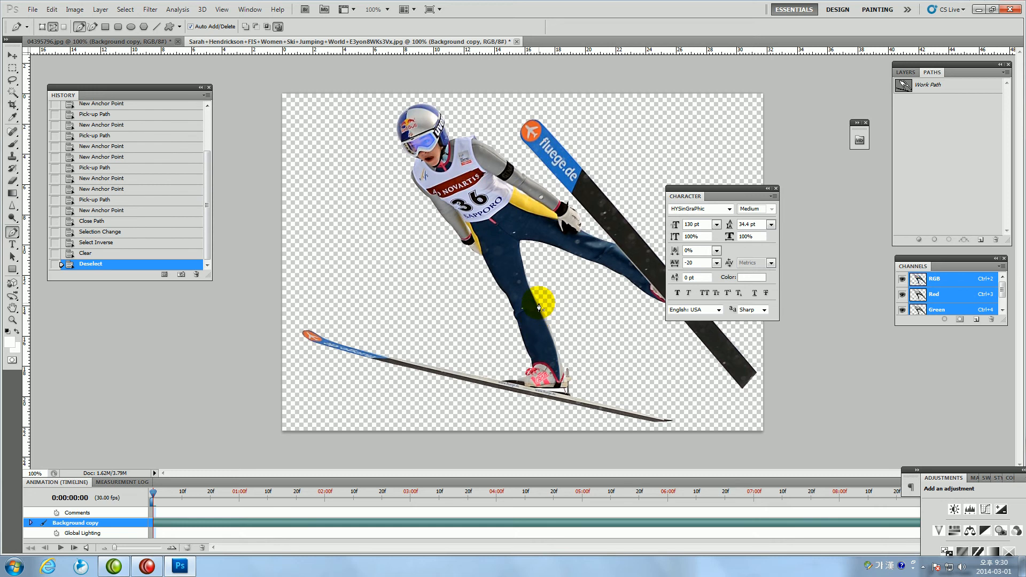
Defringe the edges of the ski jumper cutout layer with a width of 1 pixel
{"action": "left_click", "coordinate": [79, 10]}
{"action": "mouse_move", "coordinate": [100, 10]}
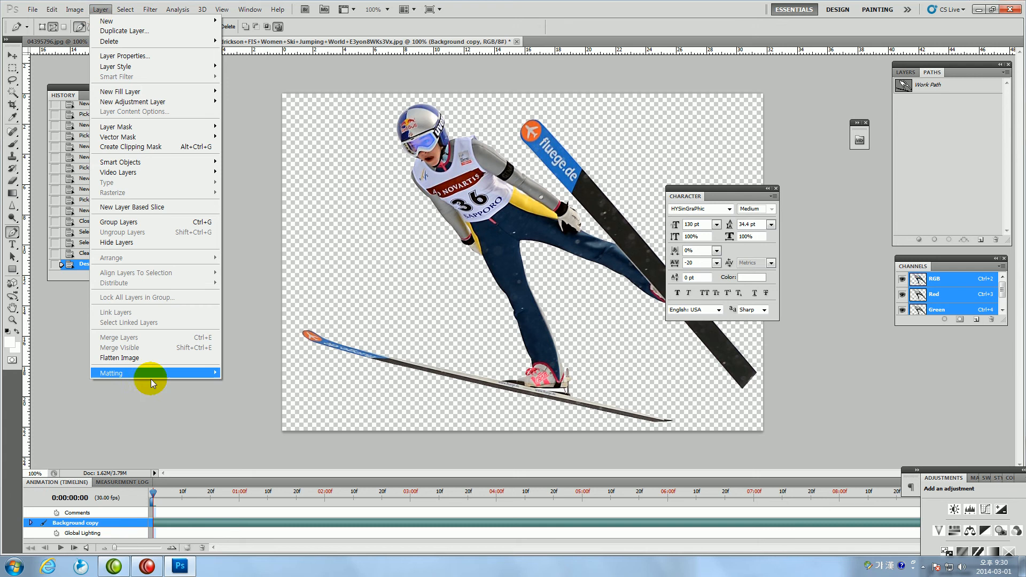
{"action": "mouse_move", "coordinate": [155, 375]}
{"action": "left_click", "coordinate": [242, 381]}
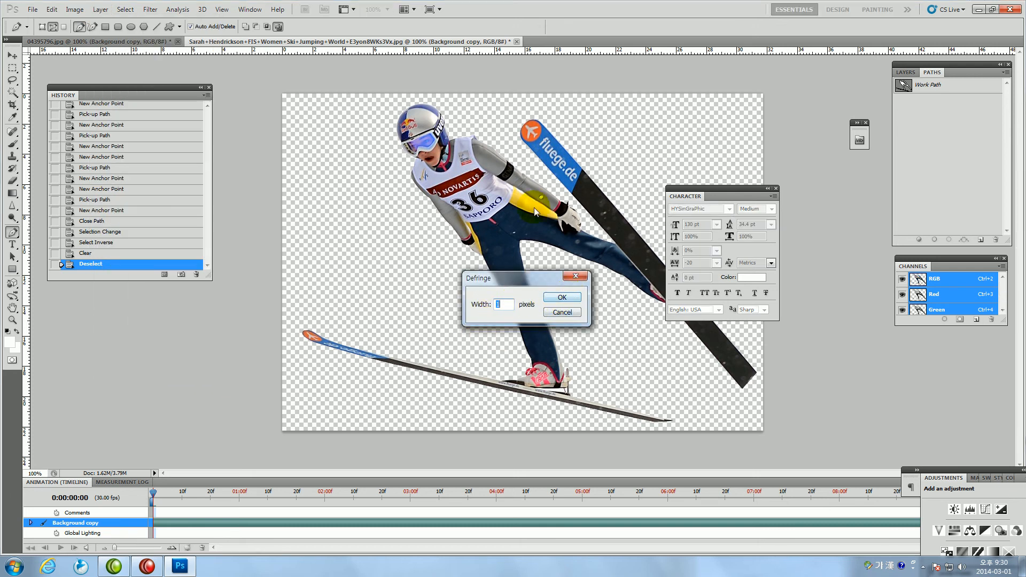
{"action": "left_click", "coordinate": [563, 298]}
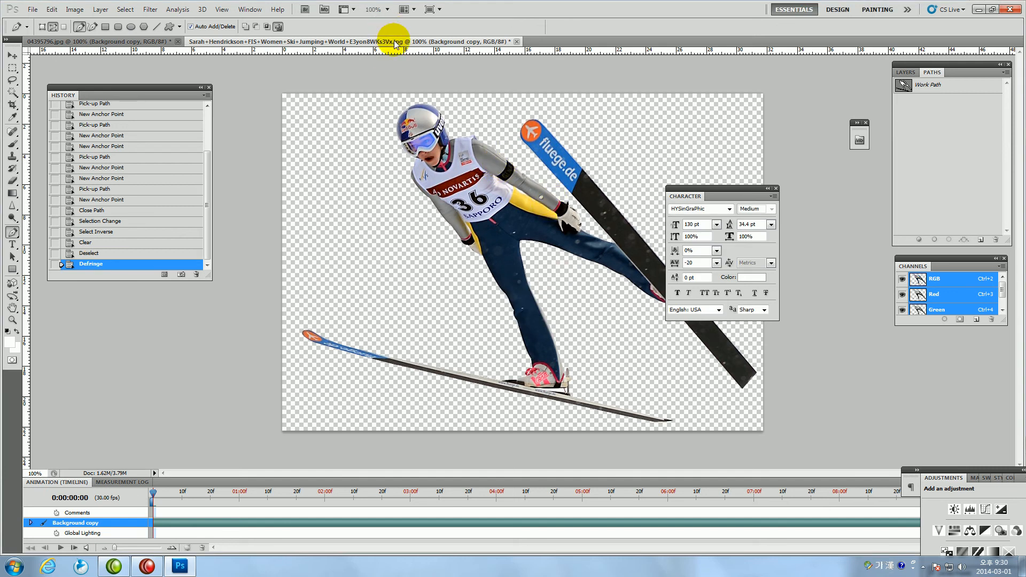
Float the ski jumper document in its own window and copy the cutout onto the fireworks image with the Move tool
{"action": "left_click_drag", "start_coordinate": [390, 43], "coordinate": [102, 108]}
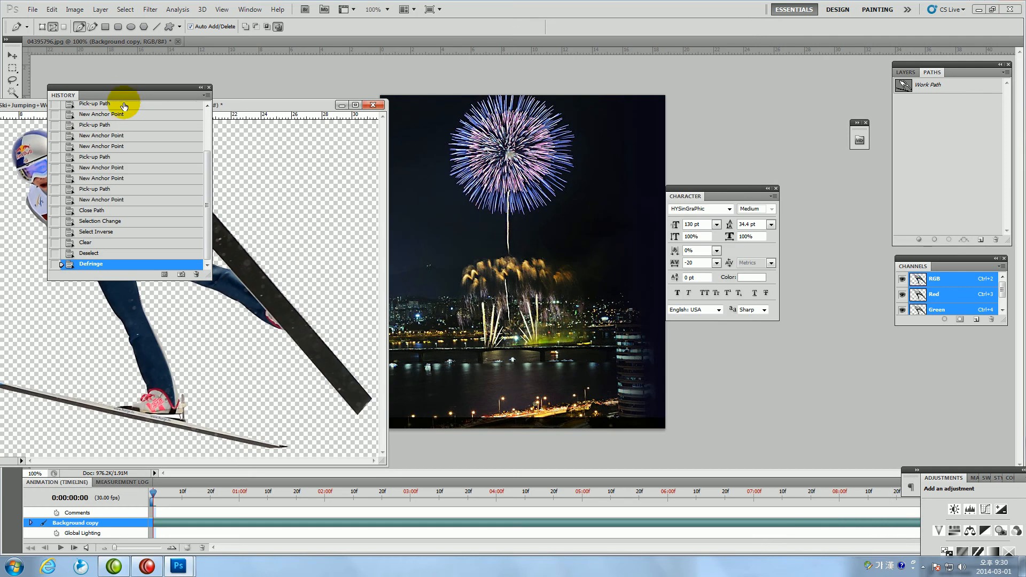
{"action": "left_click", "coordinate": [13, 58]}
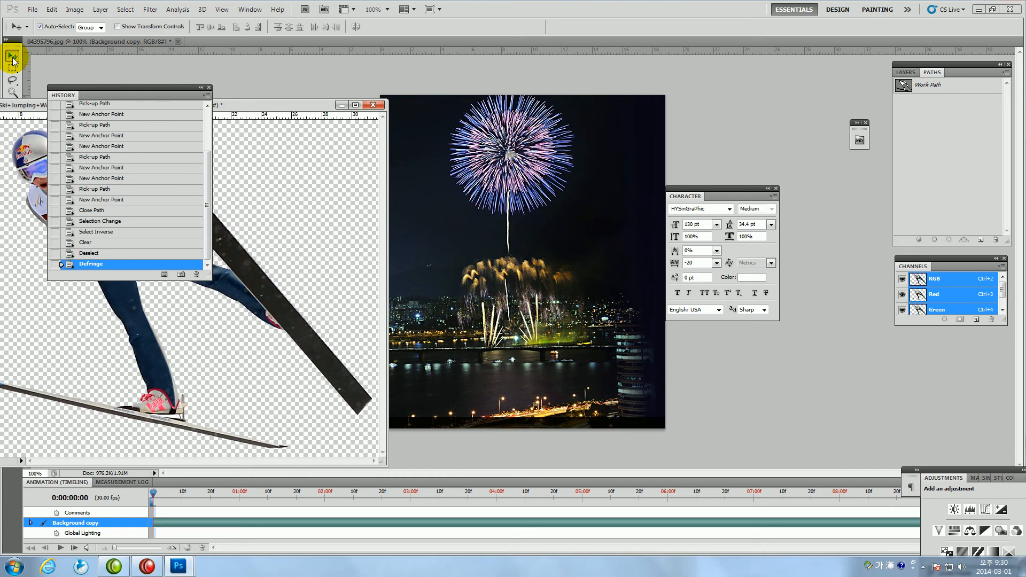
{"action": "left_click_drag", "start_coordinate": [254, 278], "coordinate": [529, 300]}
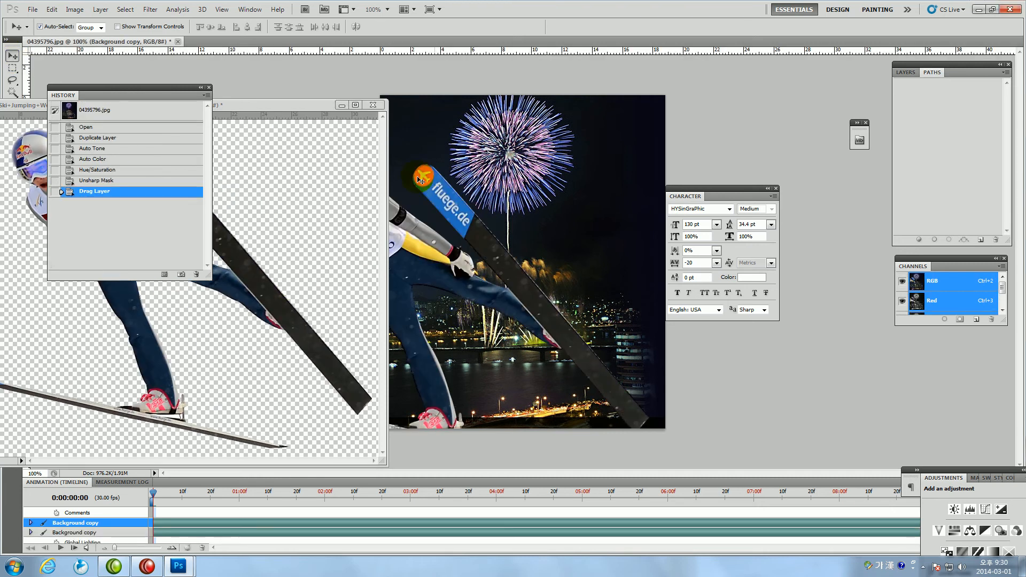
Close the ski jumper source document without saving and bring the pasted cutout further into the fireworks photo
{"action": "left_click", "coordinate": [376, 107]}
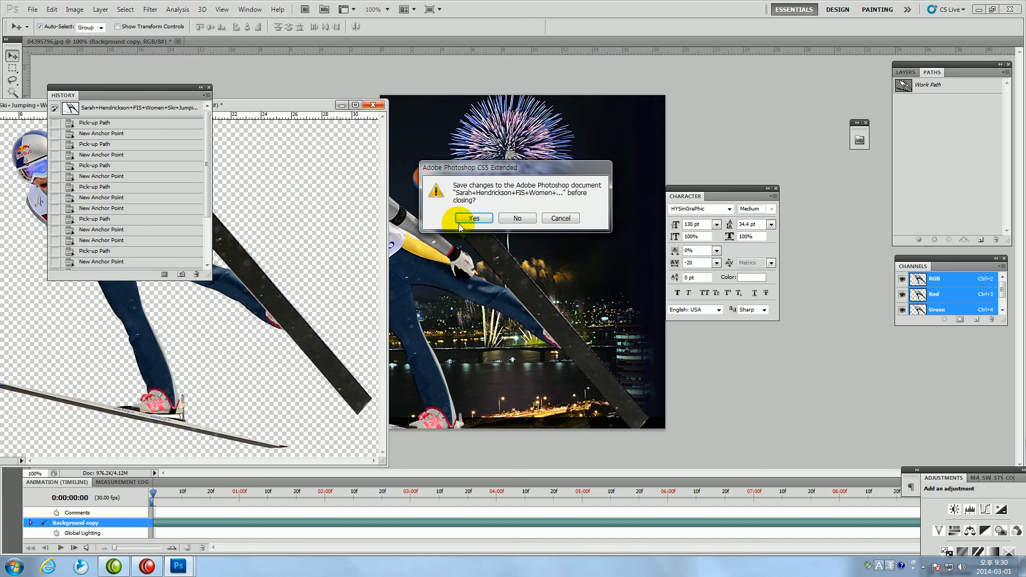
{"action": "left_click", "coordinate": [519, 222]}
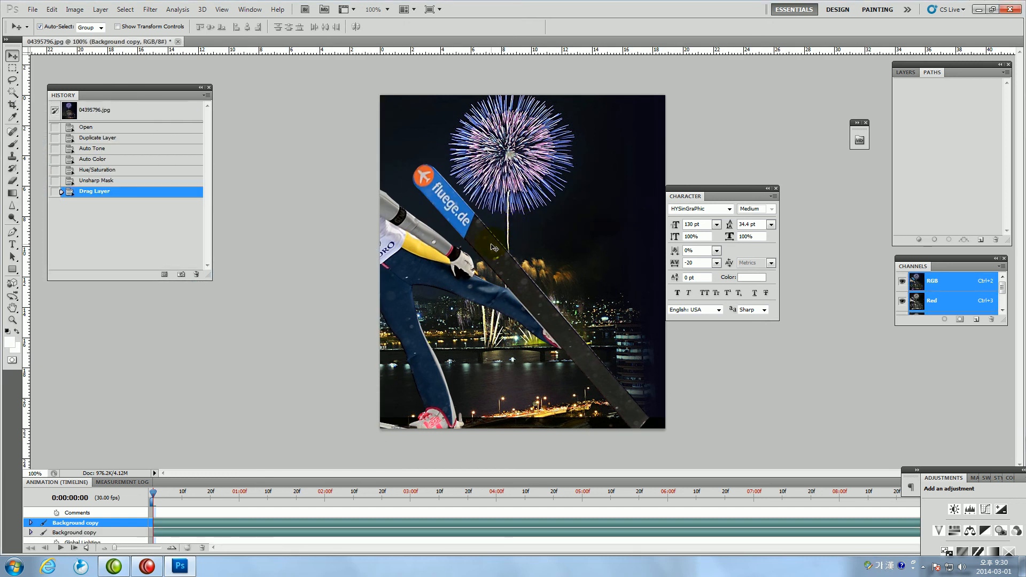
{"action": "left_click_drag", "start_coordinate": [494, 244], "coordinate": [544, 225]}
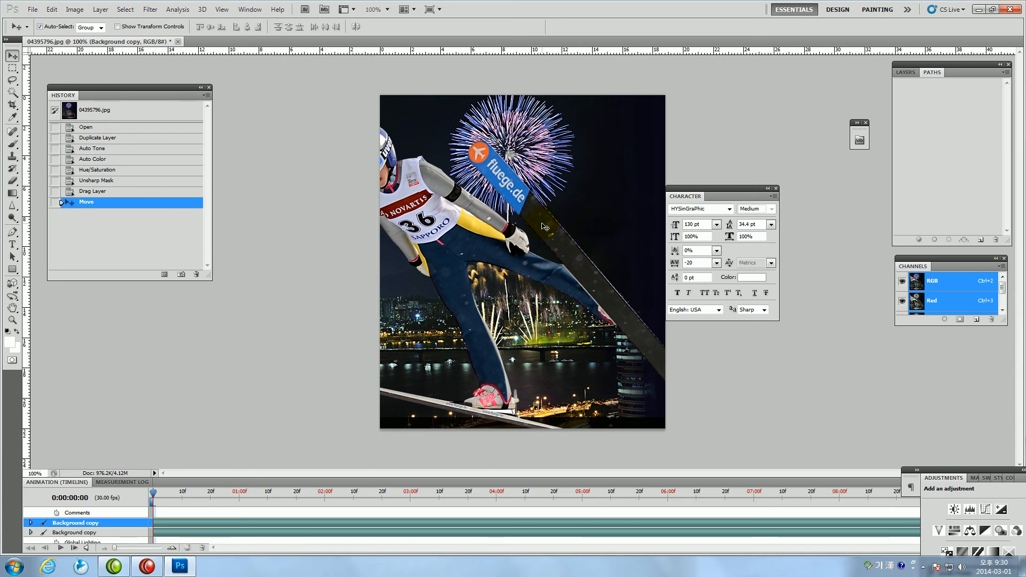
Scale the ski jumper cutout proportionally to about 50% and place it just below the large firework burst
{"action": "key", "text": "ctrl+t"}
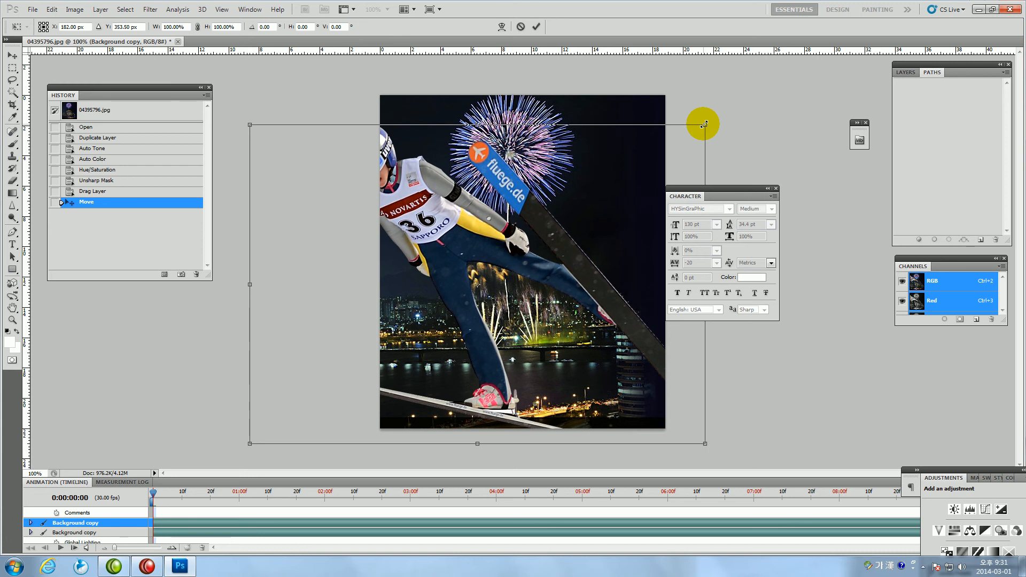
{"action": "left_click_drag", "start_coordinate": [704, 125], "coordinate": [640, 197]}
{"action": "left_click_drag", "start_coordinate": [540, 256], "coordinate": [553, 276]}
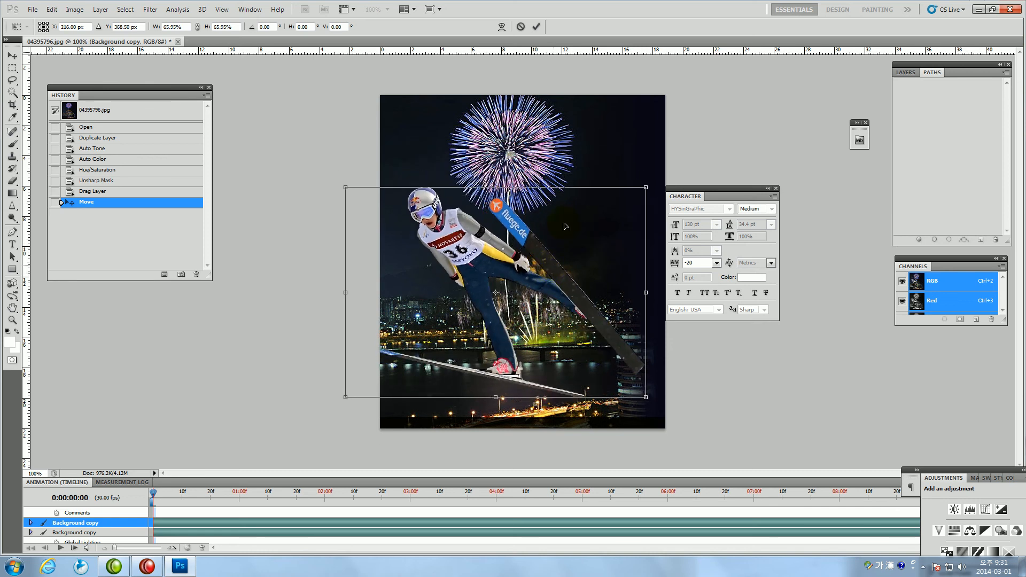
{"action": "left_click_drag", "start_coordinate": [566, 226], "coordinate": [567, 184]}
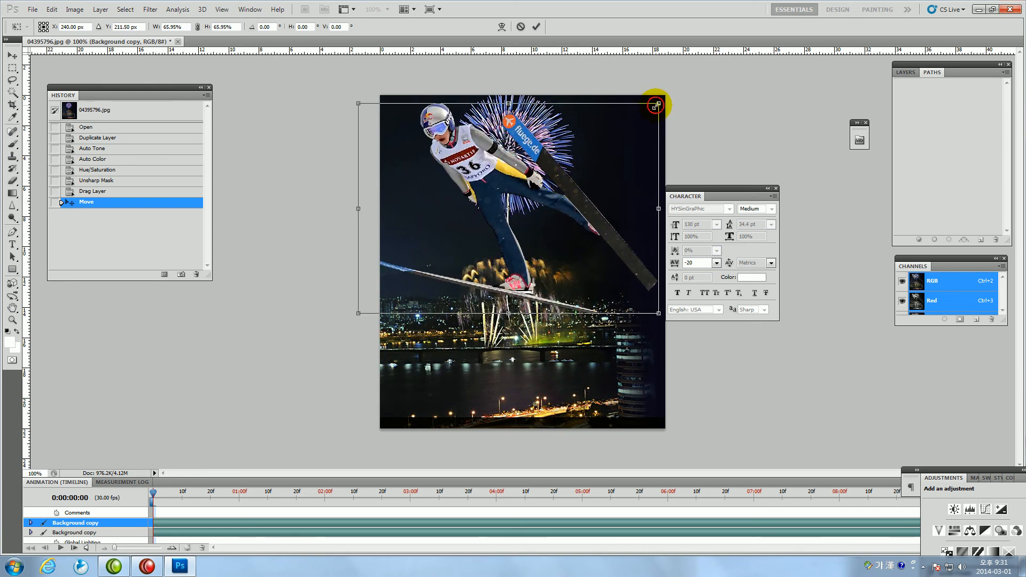
{"action": "left_click_drag", "start_coordinate": [656, 106], "coordinate": [627, 140]}
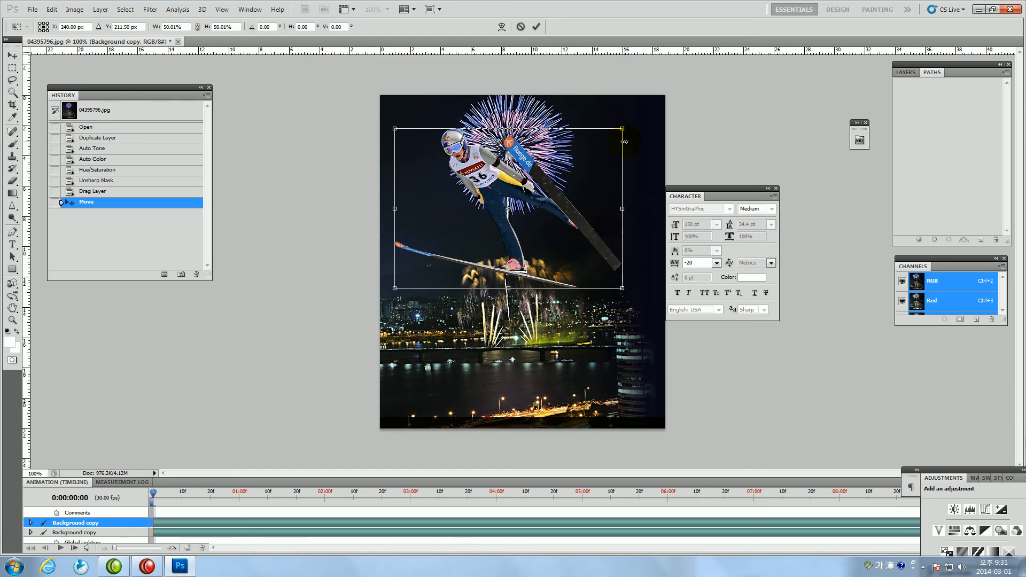
{"action": "key", "text": "Return"}
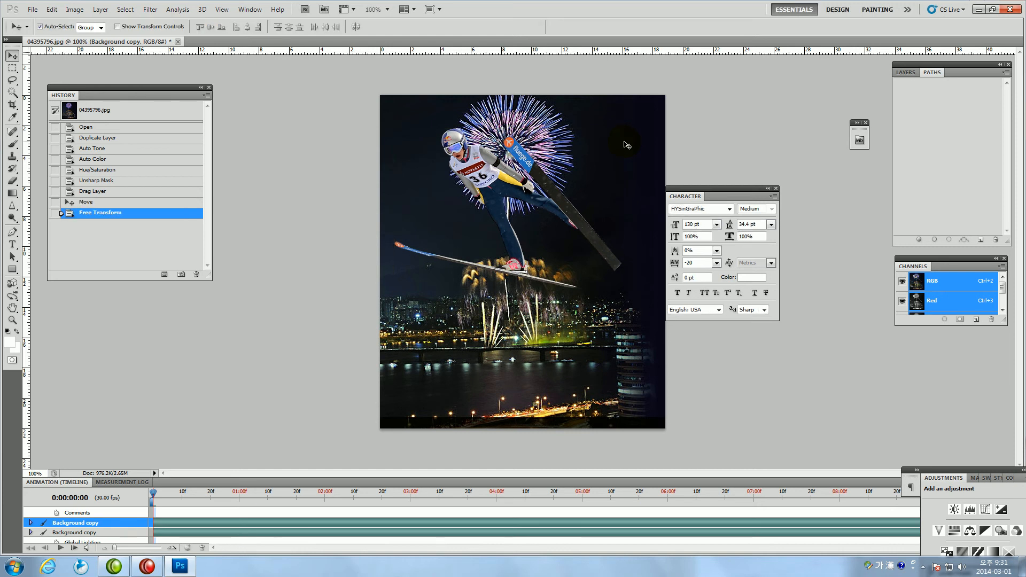
{"action": "left_click_drag", "start_coordinate": [509, 184], "coordinate": [522, 231]}
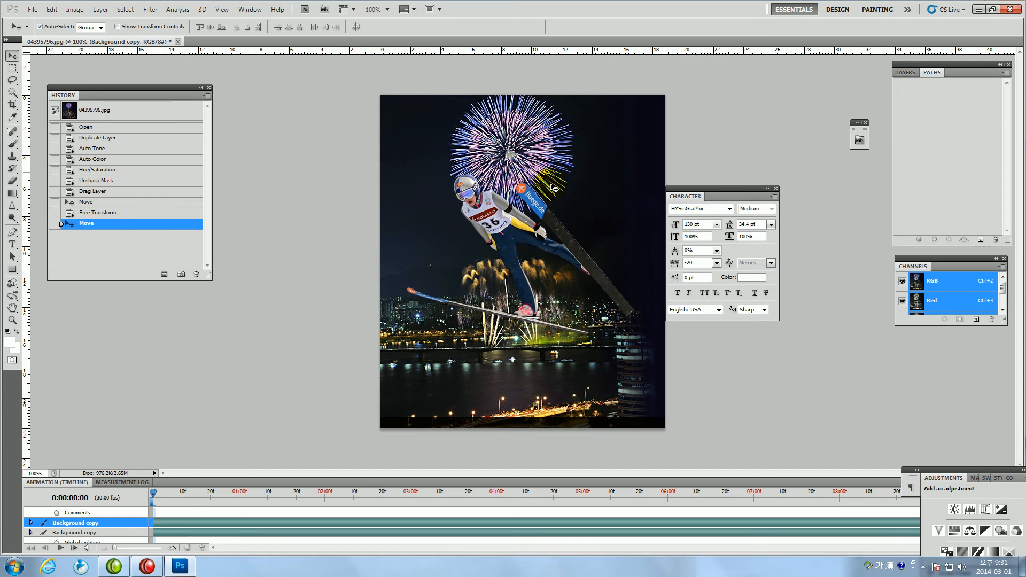
Select the fireworks copy layer, clear the Character and Adjustments panels away from the canvas and layer area, and show the layer list
{"action": "left_click", "coordinate": [528, 167]}
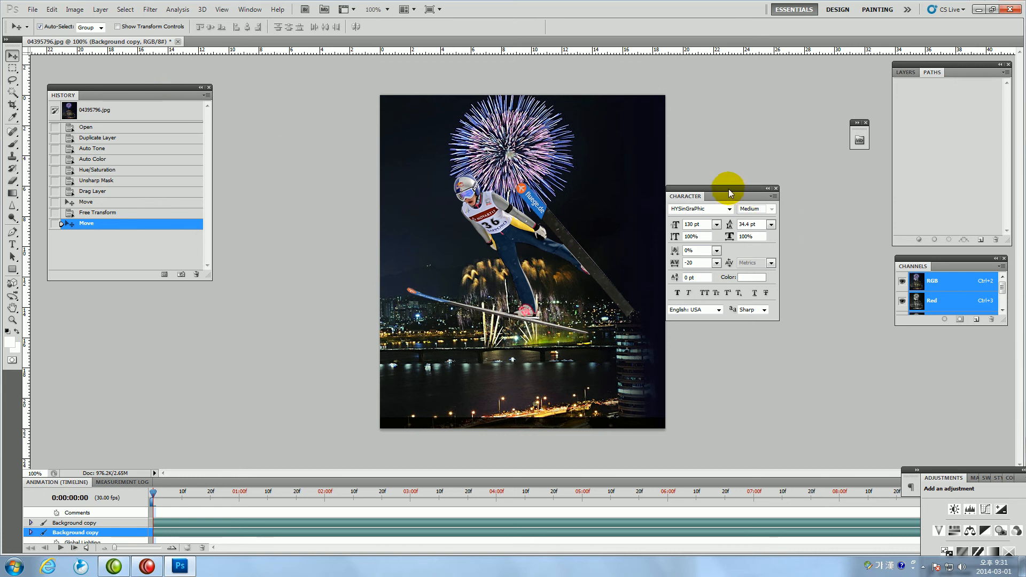
{"action": "left_click_drag", "start_coordinate": [730, 193], "coordinate": [778, 127]}
{"action": "left_click_drag", "start_coordinate": [968, 478], "coordinate": [808, 307]}
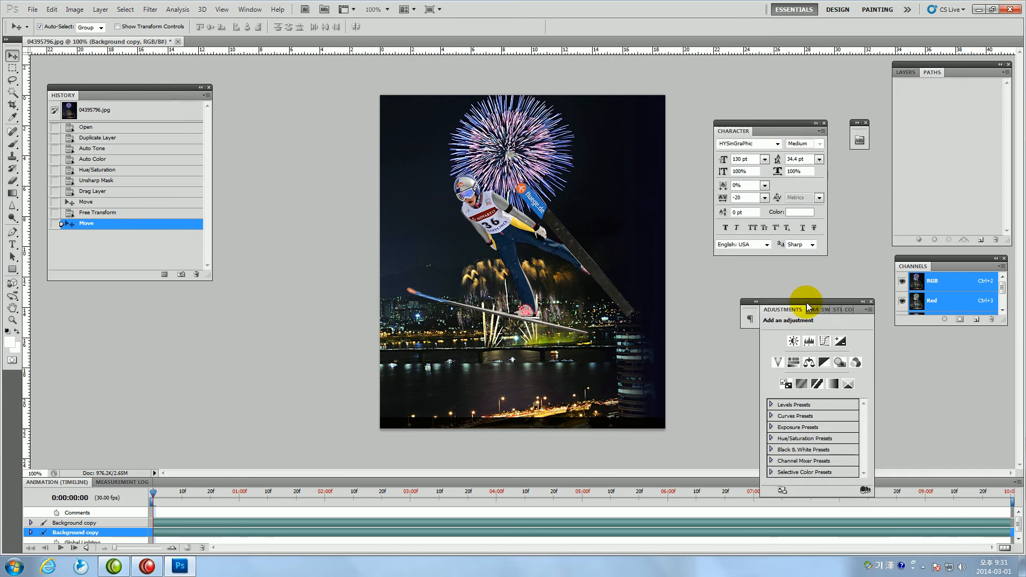
{"action": "left_click", "coordinate": [908, 72]}
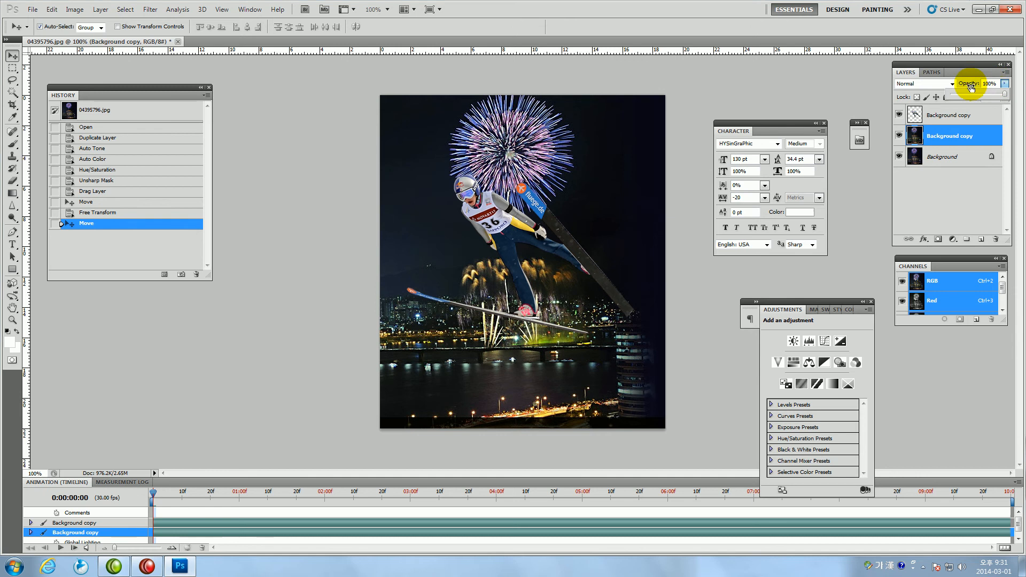
Lower the fireworks copy layer's opacity to 2% and hide the original Background layer
{"action": "left_click", "coordinate": [1005, 83]}
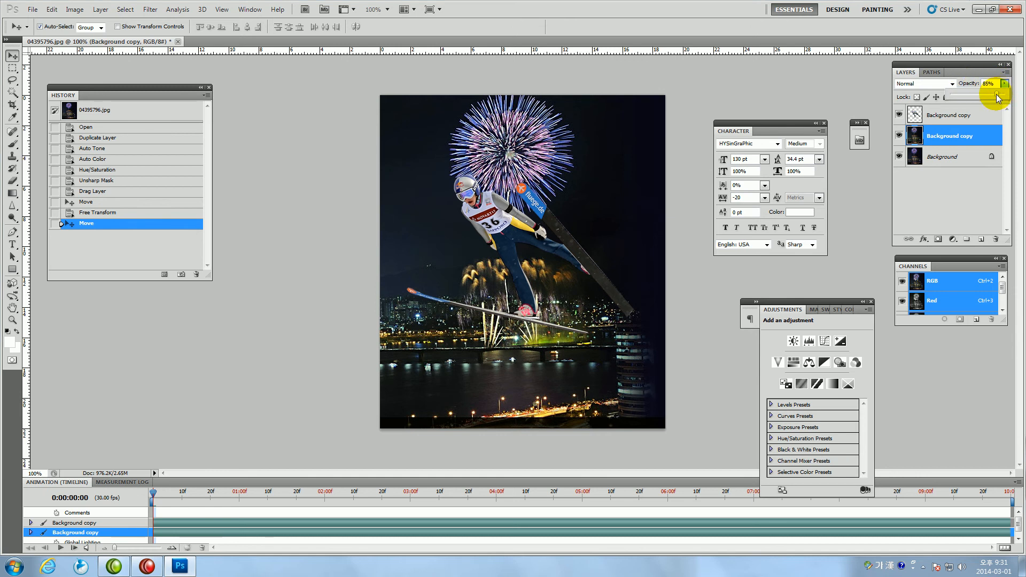
{"action": "left_click_drag", "start_coordinate": [981, 99], "coordinate": [953, 101]}
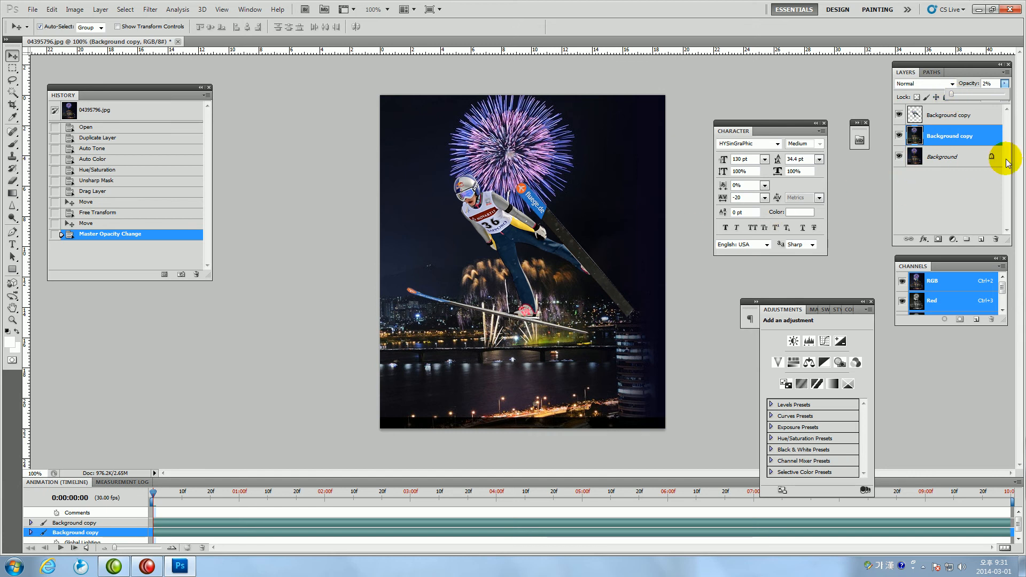
{"action": "left_click", "coordinate": [900, 158]}
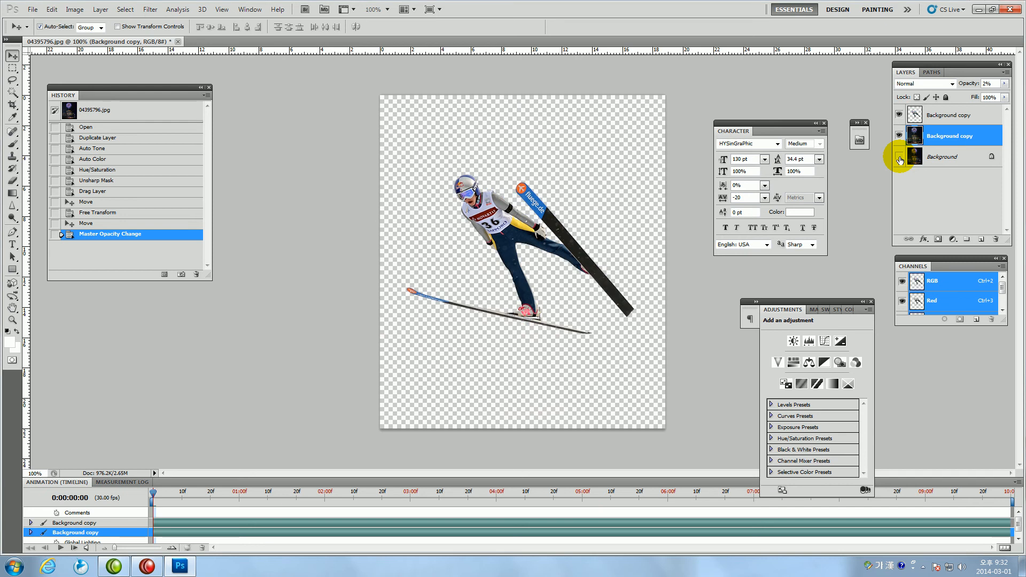
{"action": "left_click", "coordinate": [900, 158]}
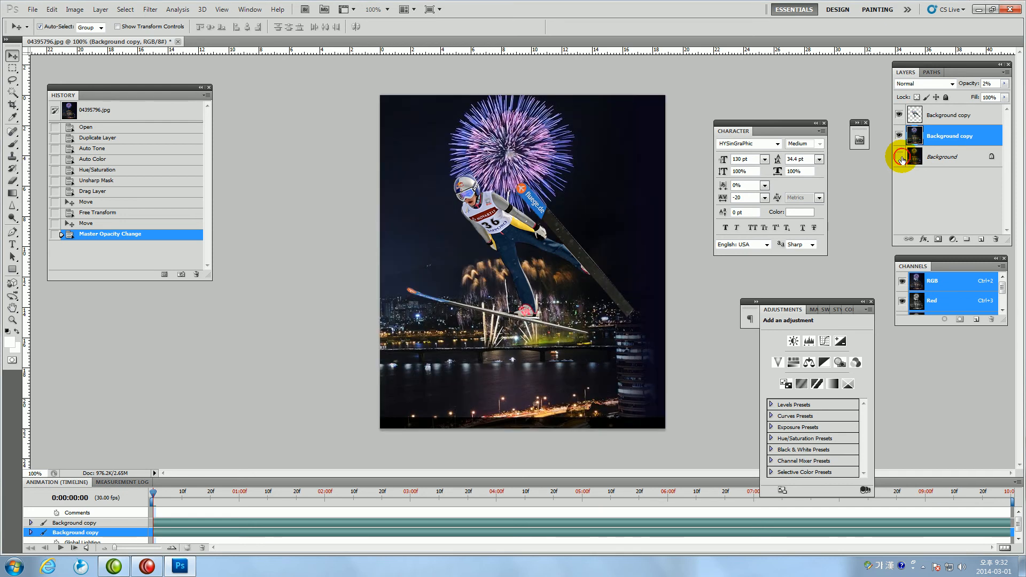
{"action": "left_click", "coordinate": [900, 158]}
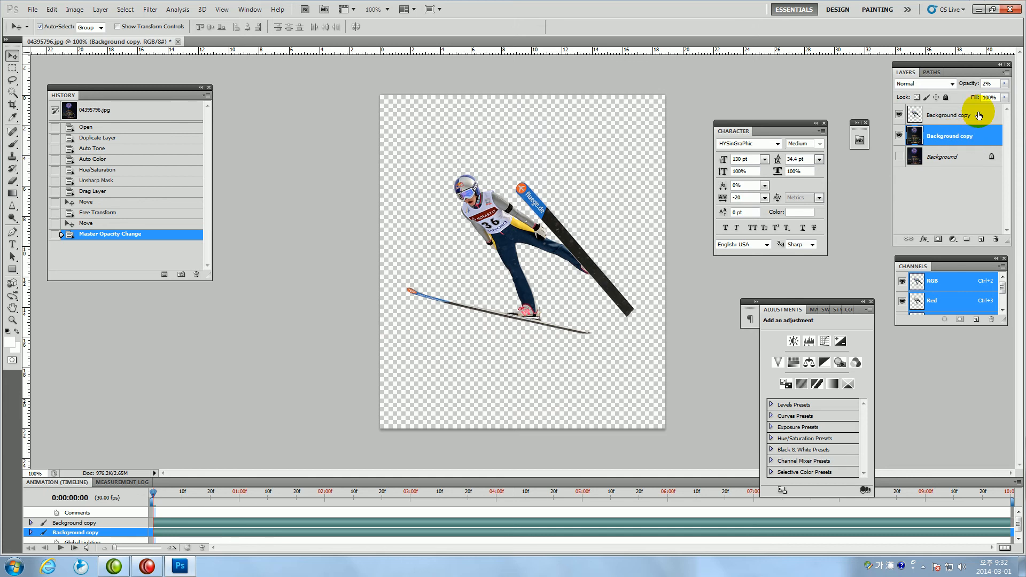
Raise the fireworks copy layer's opacity back to 100%
{"action": "left_click", "coordinate": [1005, 84]}
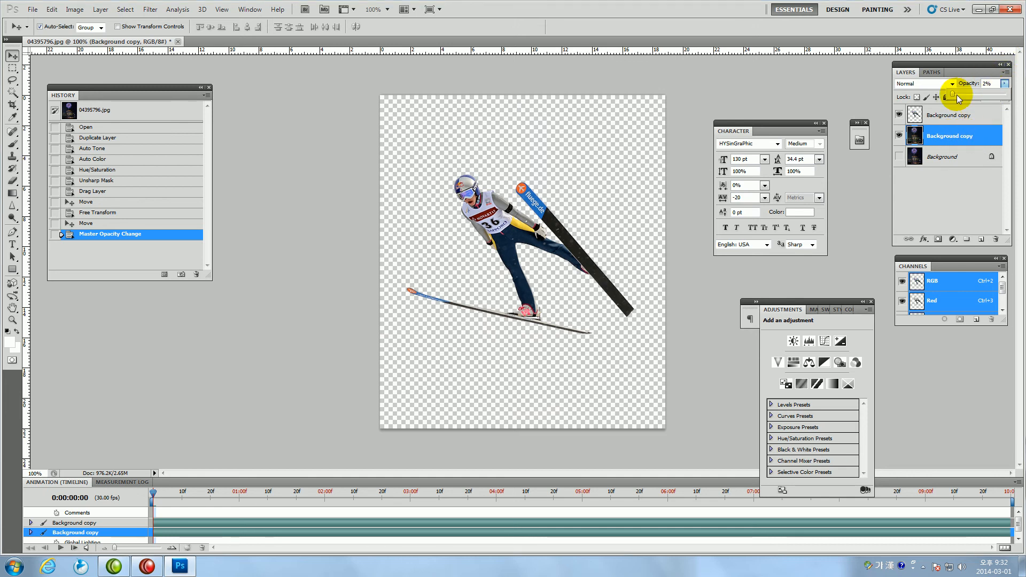
{"action": "left_click_drag", "start_coordinate": [955, 97], "coordinate": [990, 101]}
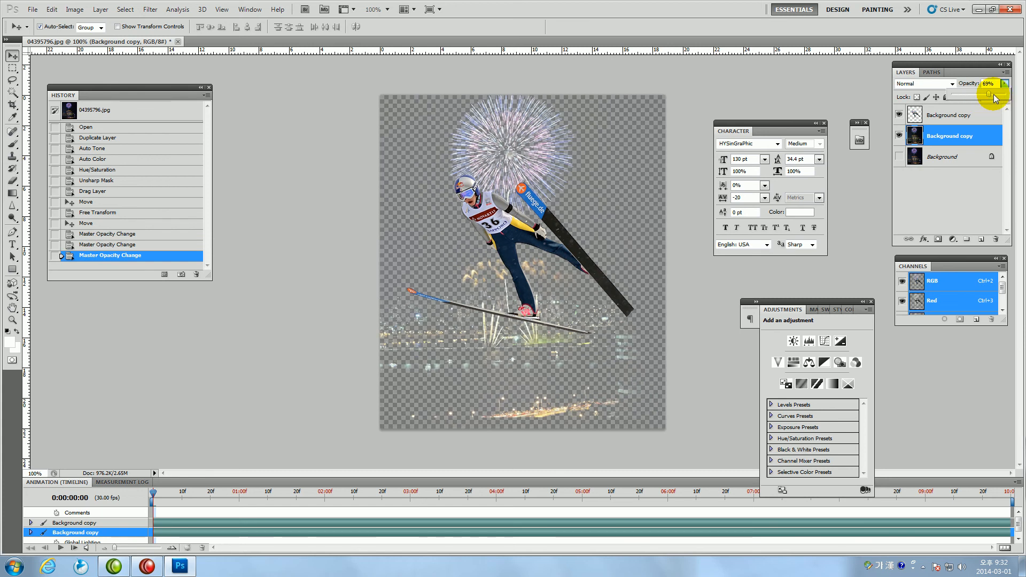
{"action": "left_click_drag", "start_coordinate": [993, 94], "coordinate": [1007, 95]}
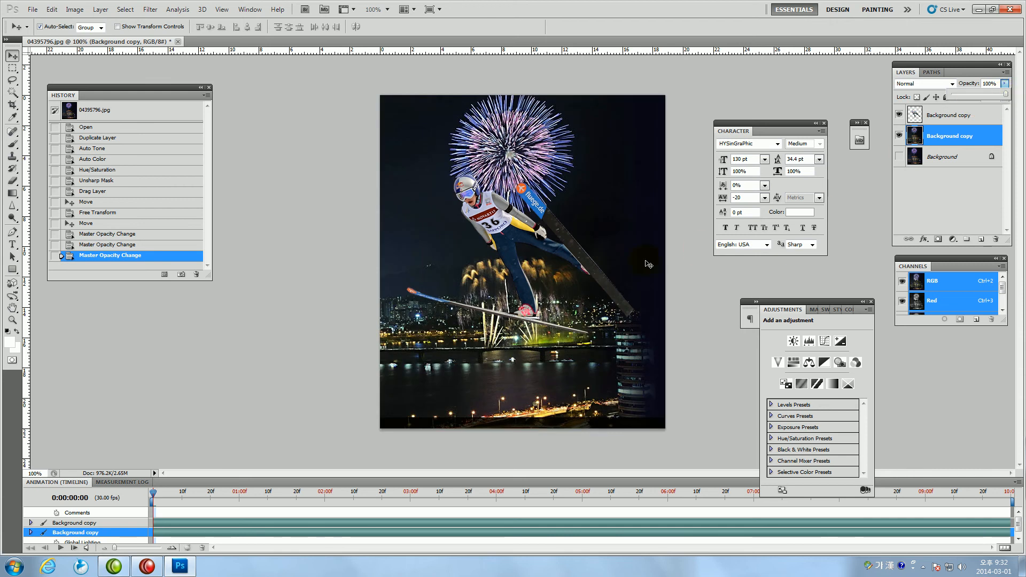
Select the ski jumper cutout layer and shift it slightly sideways over the fireworks photo
{"action": "left_click", "coordinate": [943, 114]}
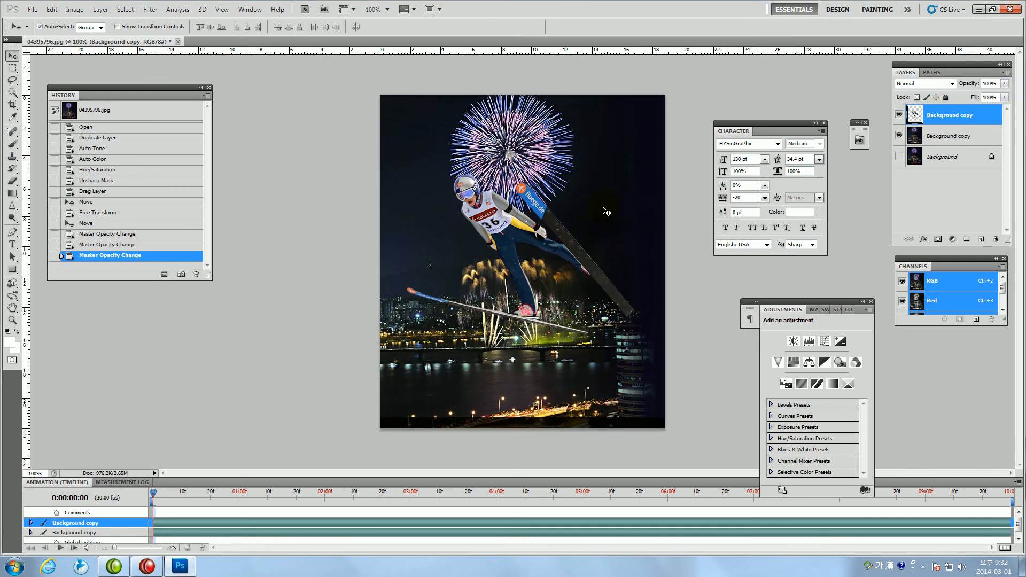
{"action": "left_click_drag", "start_coordinate": [556, 231], "coordinate": [571, 234]}
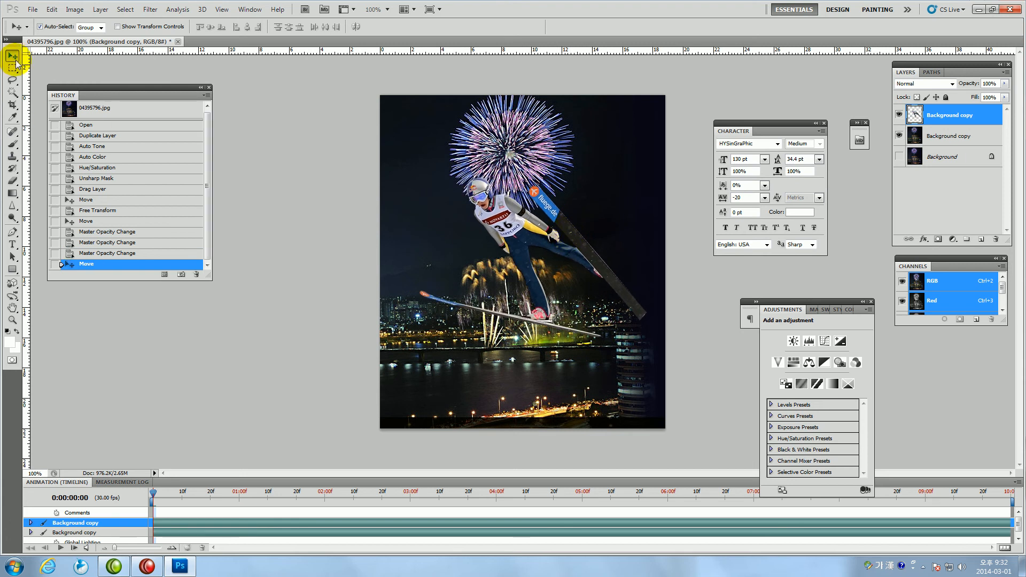
{"action": "left_click_drag", "start_coordinate": [508, 226], "coordinate": [492, 223]}
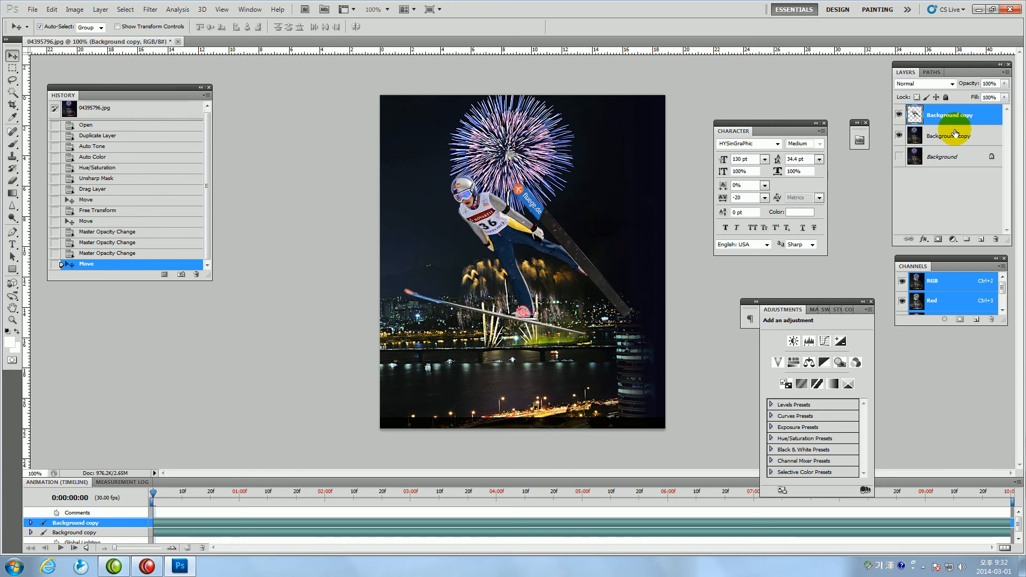
Try the ski jumper layer at 61% opacity while moving it lower over the city lights, and restore it to 100%
{"action": "left_click", "coordinate": [1005, 83]}
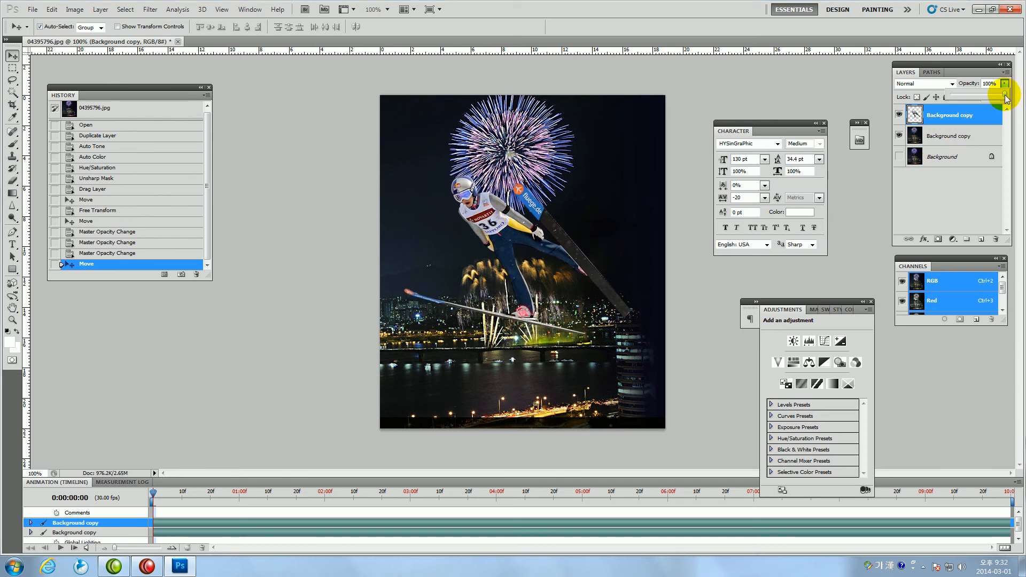
{"action": "left_click_drag", "start_coordinate": [1005, 95], "coordinate": [987, 103]}
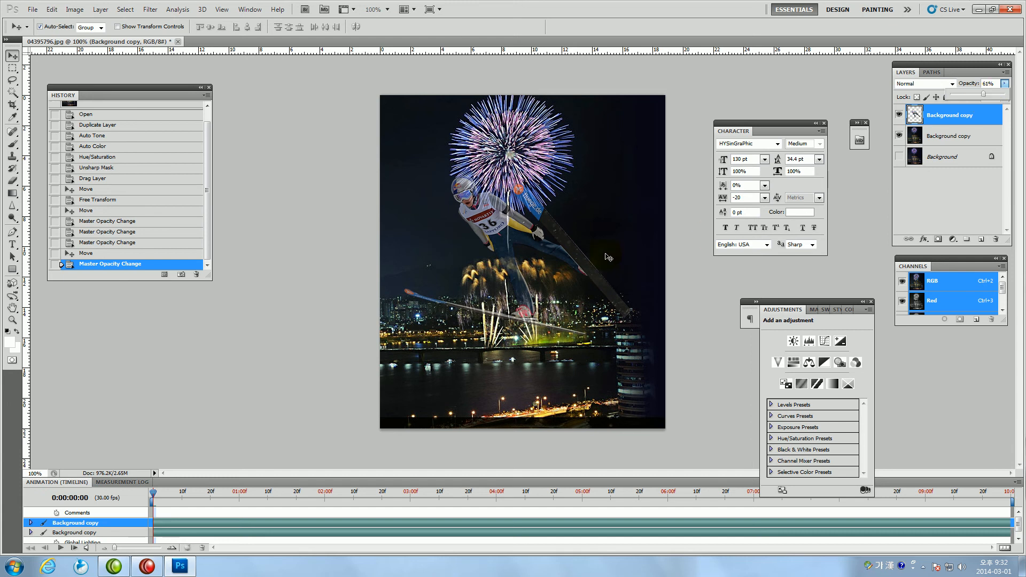
{"action": "left_click_drag", "start_coordinate": [573, 255], "coordinate": [563, 285]}
{"action": "left_click", "coordinate": [1006, 85]}
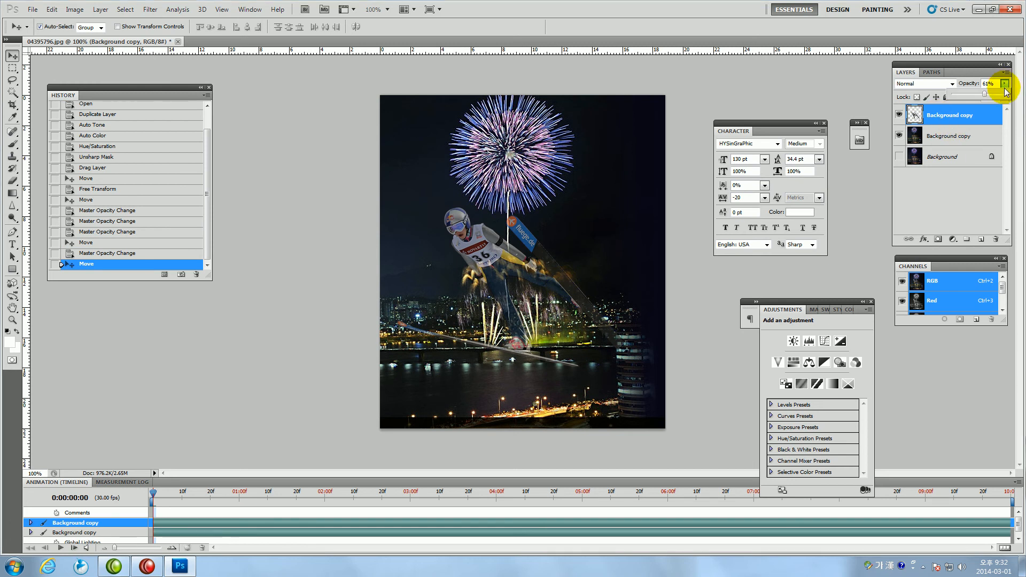
{"action": "left_click_drag", "start_coordinate": [985, 94], "coordinate": [1007, 93]}
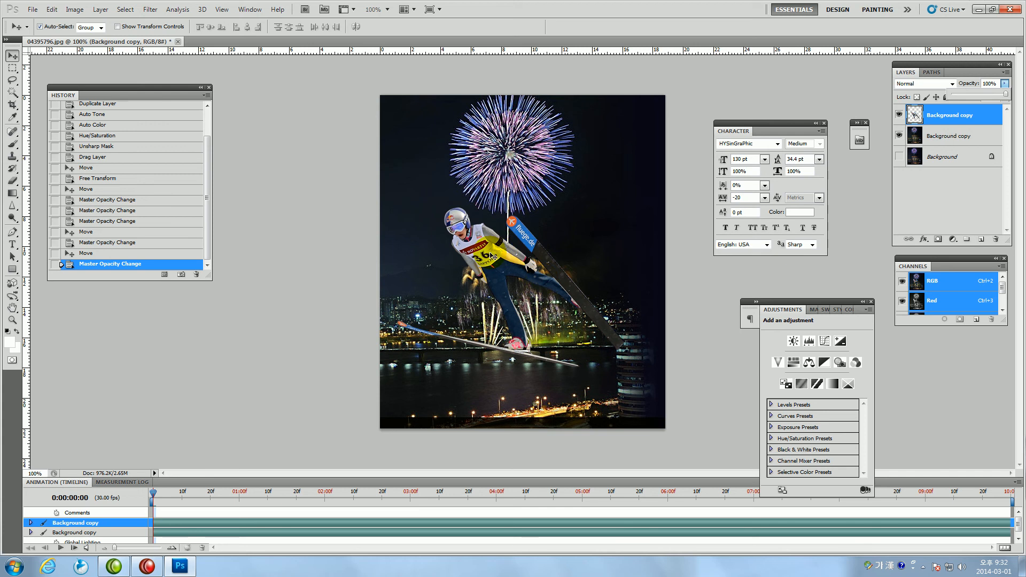
Scale the ski jumper cutout to about 70% of its present size and place it beneath the large firework, above the bridge
{"action": "left_click_drag", "start_coordinate": [491, 254], "coordinate": [630, 173]}
{"action": "left_click_drag", "start_coordinate": [622, 173], "coordinate": [522, 163]}
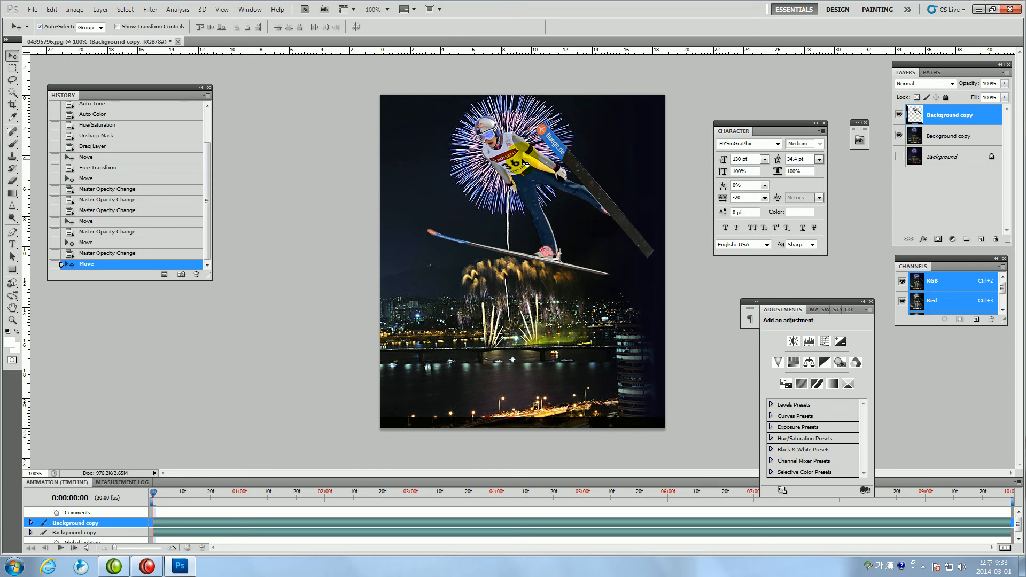
{"action": "key", "text": "ctrl+t"}
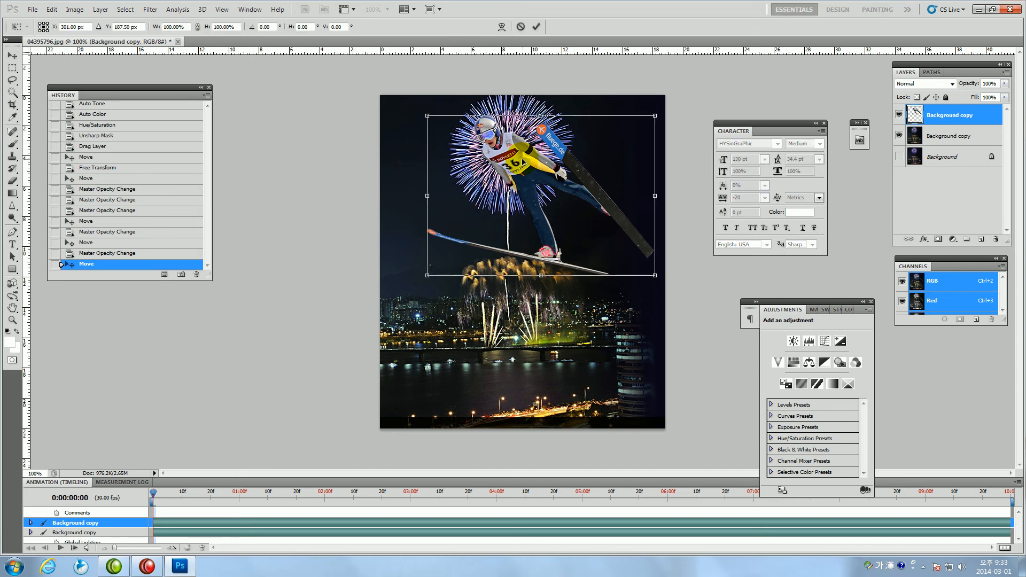
{"action": "left_click_drag", "start_coordinate": [425, 116], "coordinate": [454, 143]}
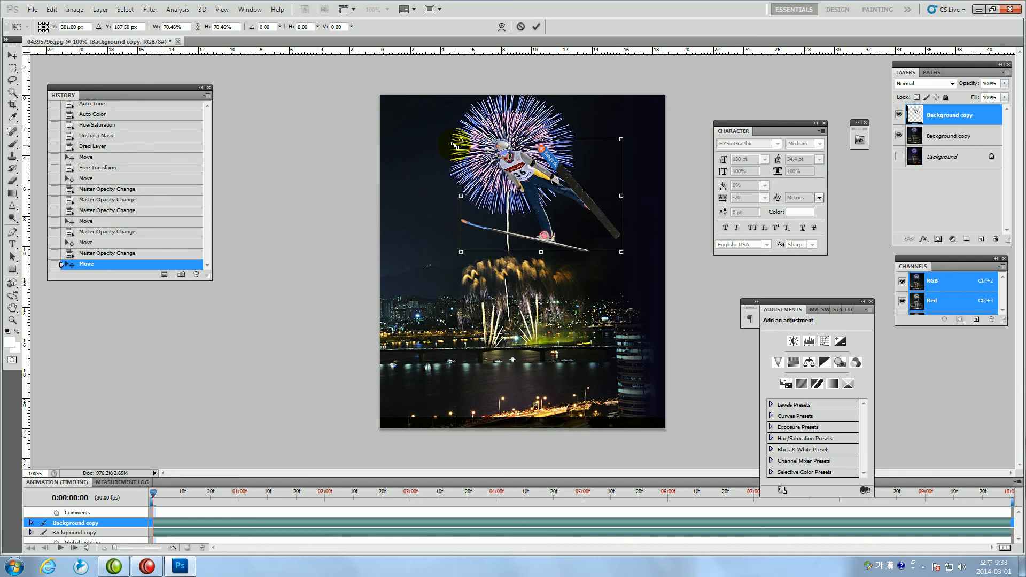
{"action": "left_click_drag", "start_coordinate": [454, 144], "coordinate": [457, 146]}
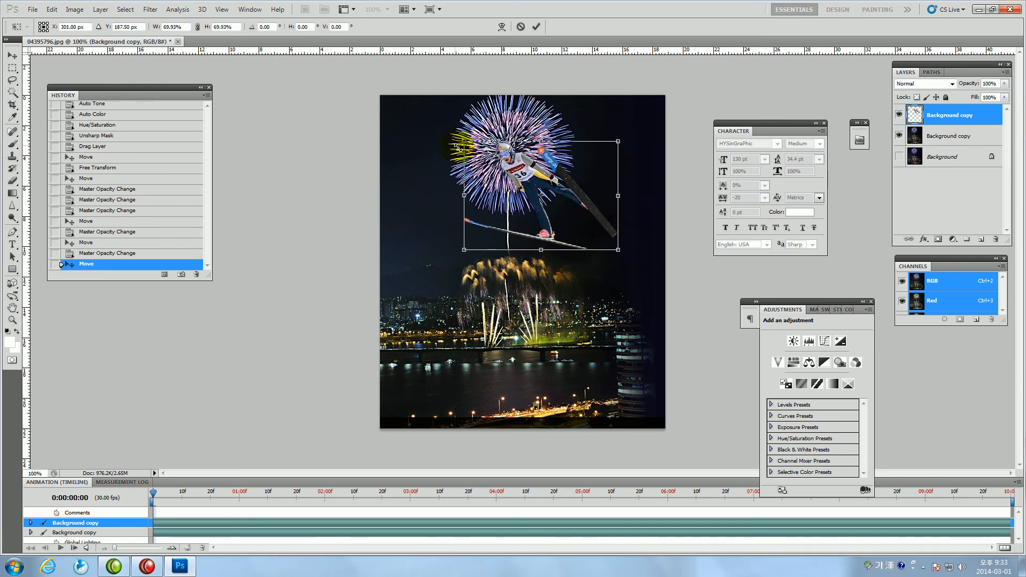
{"action": "key", "text": "Return"}
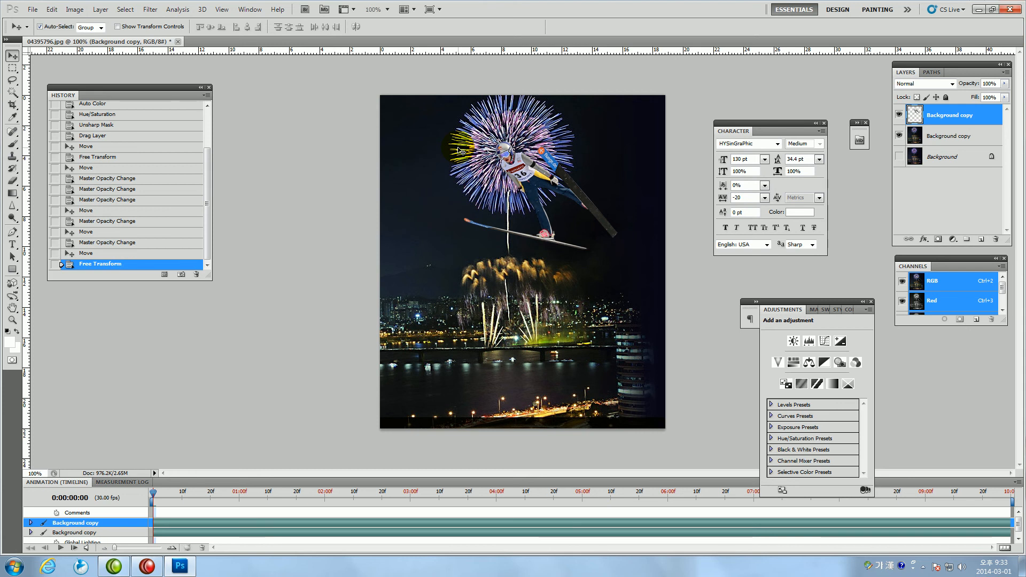
{"action": "left_click_drag", "start_coordinate": [538, 188], "coordinate": [590, 218]}
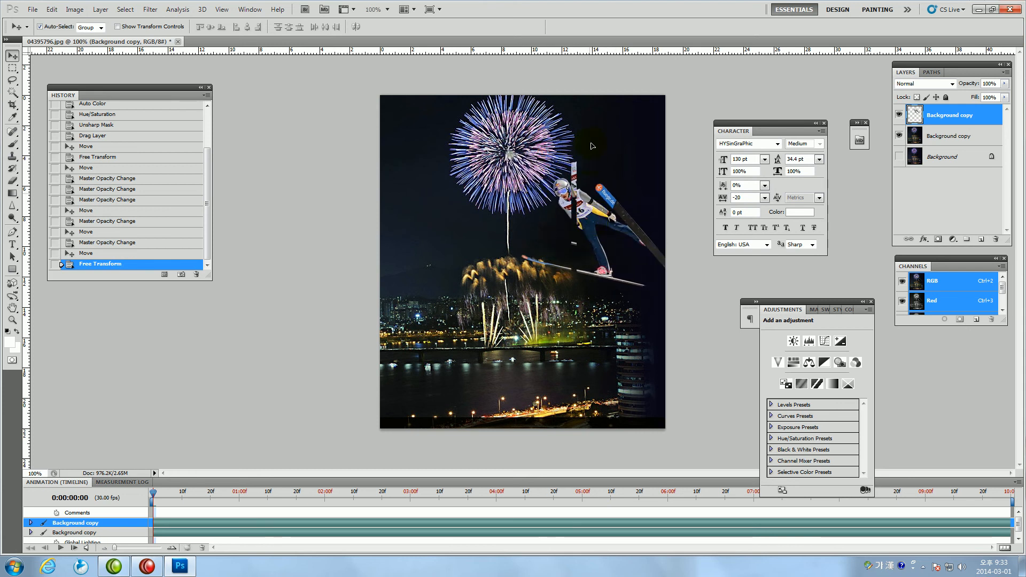
{"action": "left_click_drag", "start_coordinate": [592, 145], "coordinate": [511, 263]}
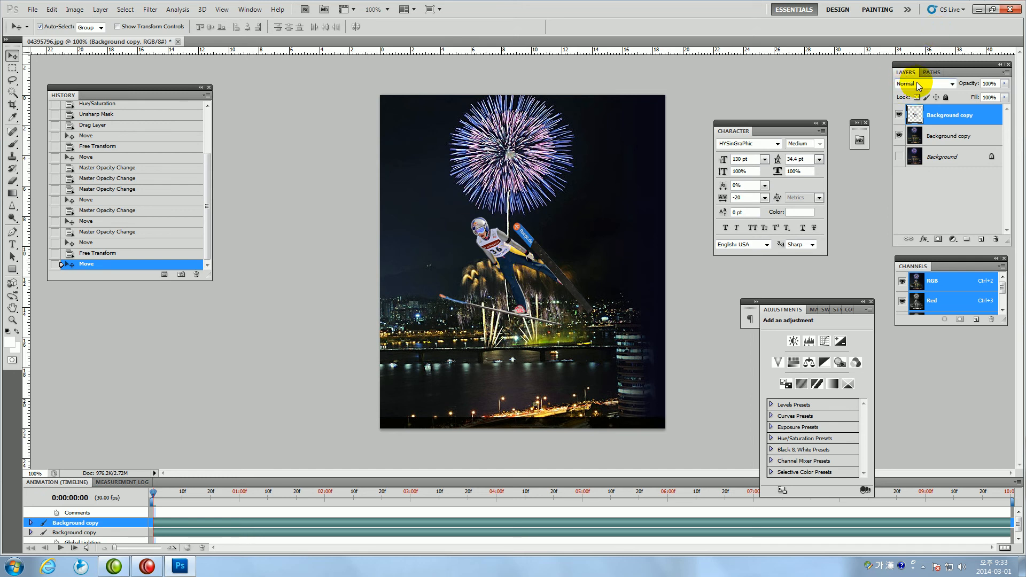
Try the Multiply and Overlay blend modes on the ski jumper layer, shifting the jumper slightly over the golden fireworks
{"action": "left_click", "coordinate": [952, 85]}
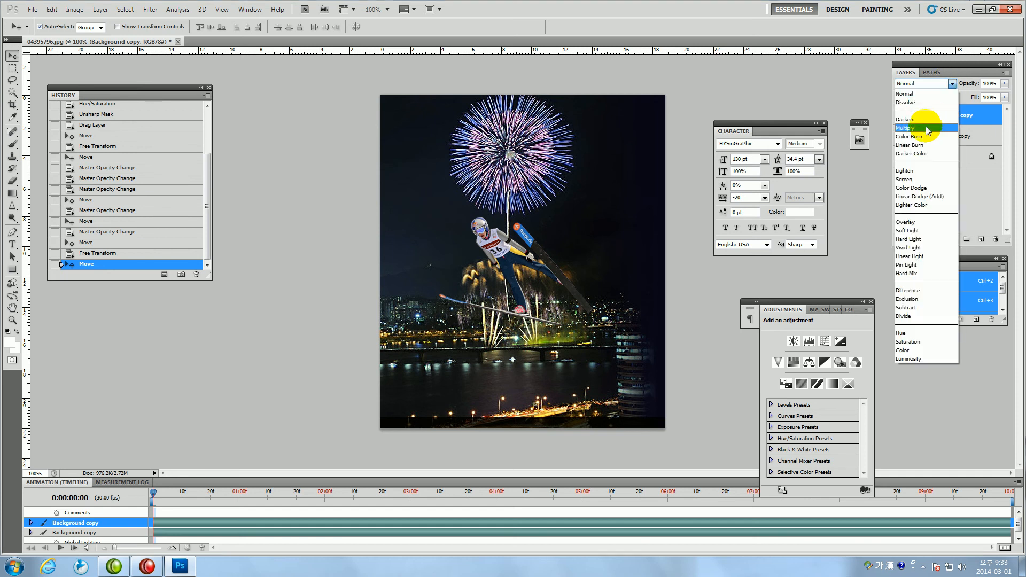
{"action": "left_click", "coordinate": [926, 127]}
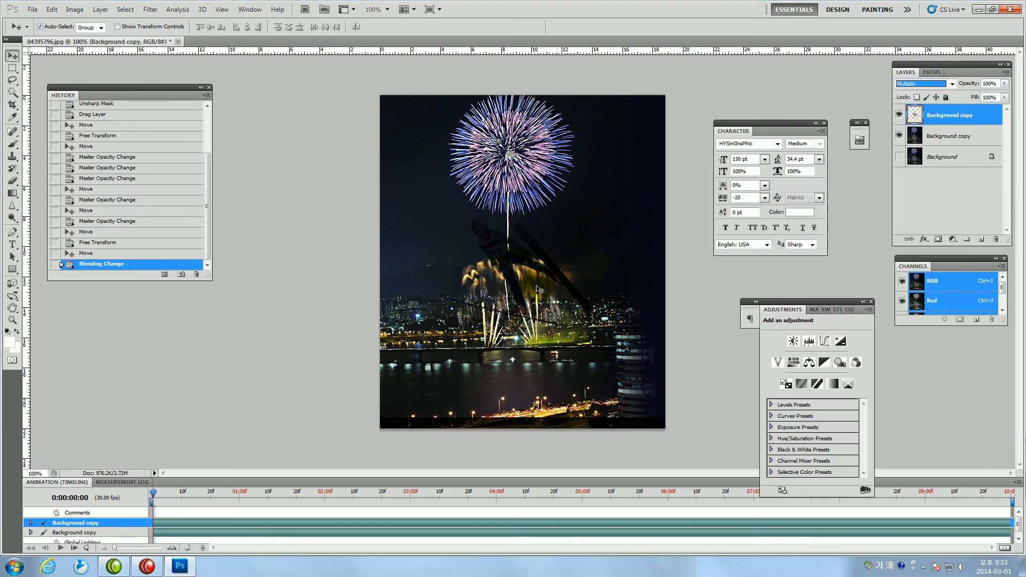
{"action": "left_click", "coordinate": [953, 84]}
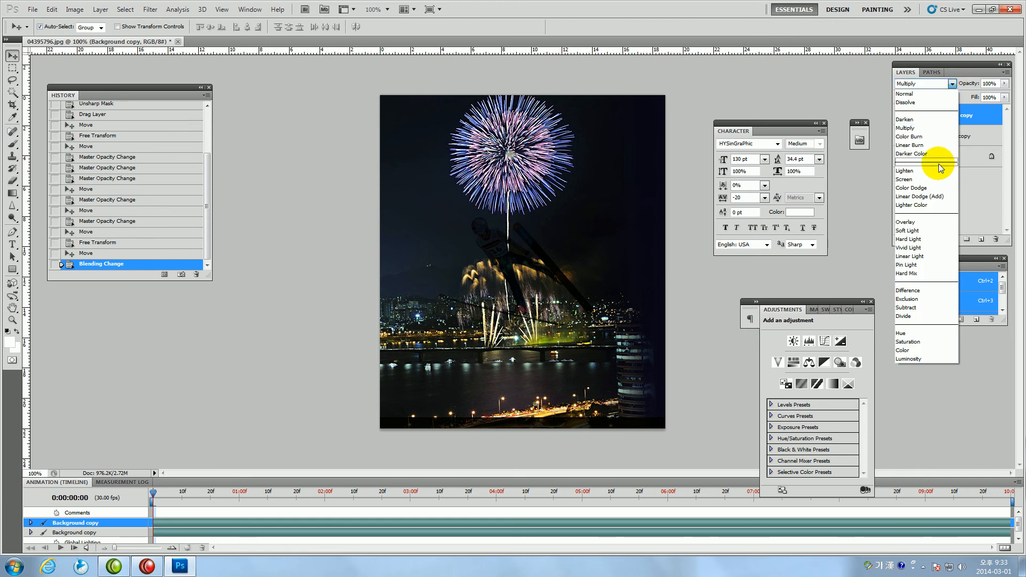
{"action": "left_click", "coordinate": [909, 222]}
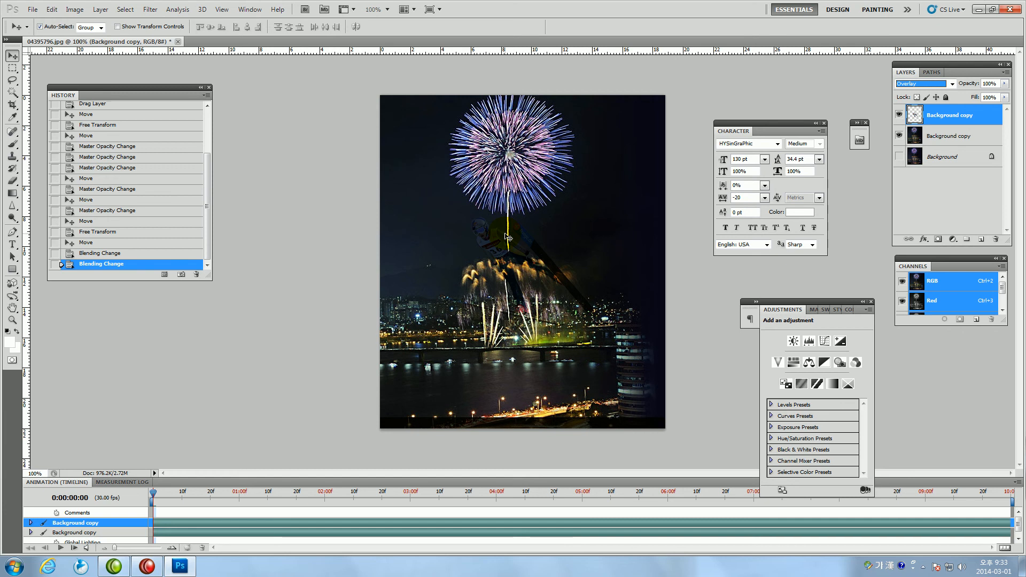
{"action": "mouse_move", "coordinate": [503, 261]}
{"action": "left_mouse_down"}
{"action": "mouse_move", "coordinate": [496, 159]}
{"action": "mouse_move", "coordinate": [501, 267]}
{"action": "left_mouse_up"}
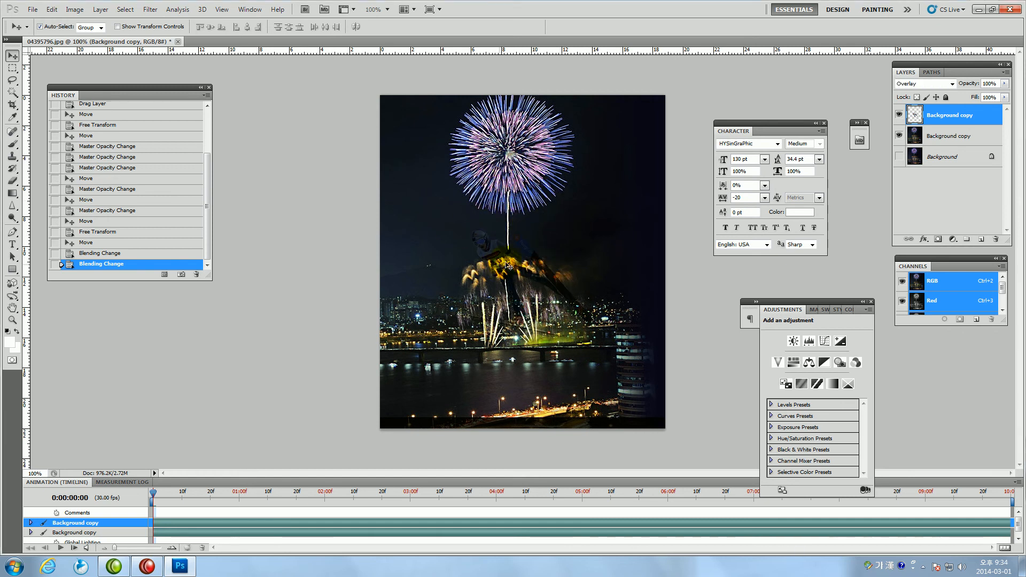
Try the Soft Light and Hard Light blend modes on the ski jumper at slightly different heights, and restore the layer to Normal
{"action": "left_click", "coordinate": [952, 84]}
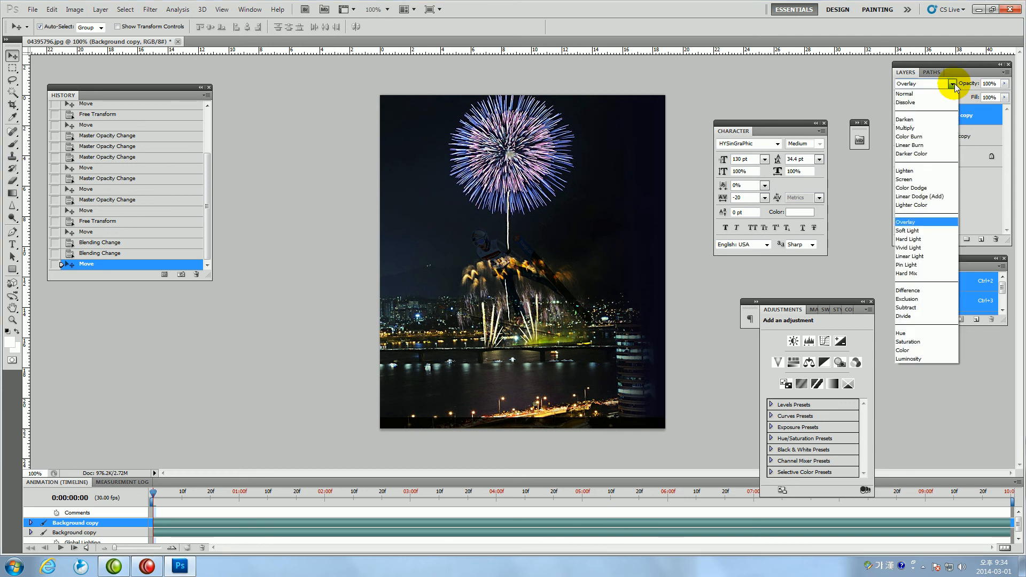
{"action": "left_click", "coordinate": [929, 230]}
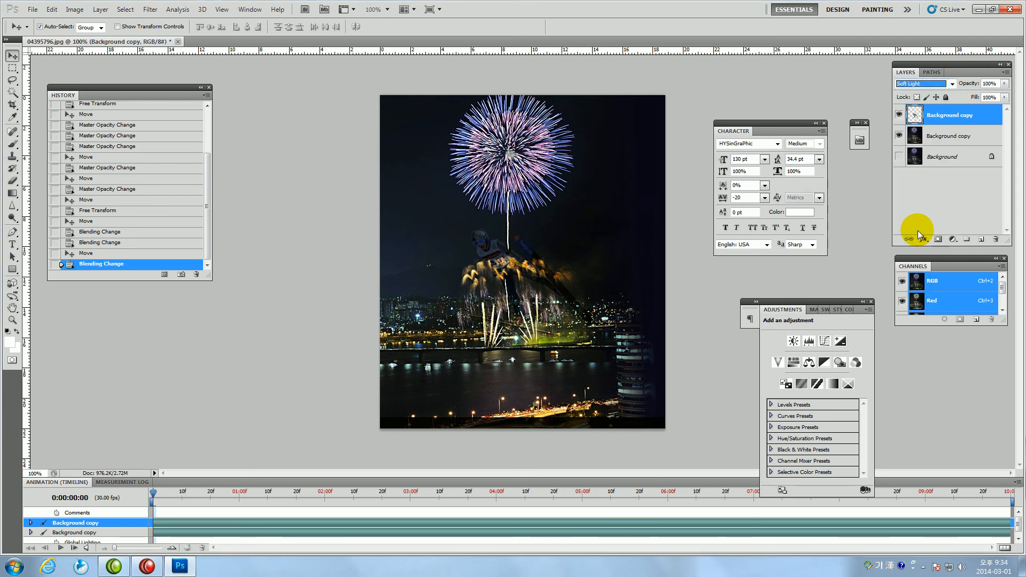
{"action": "mouse_move", "coordinate": [502, 254]}
{"action": "left_mouse_down"}
{"action": "mouse_move", "coordinate": [504, 220]}
{"action": "mouse_move", "coordinate": [503, 238]}
{"action": "left_mouse_up"}
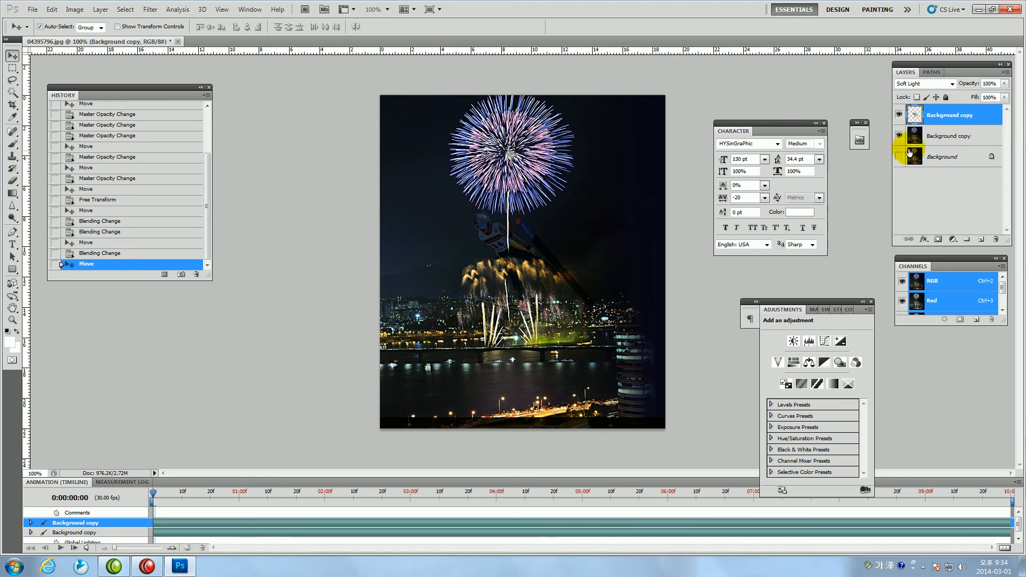
{"action": "left_click", "coordinate": [921, 85]}
{"action": "left_click", "coordinate": [910, 239]}
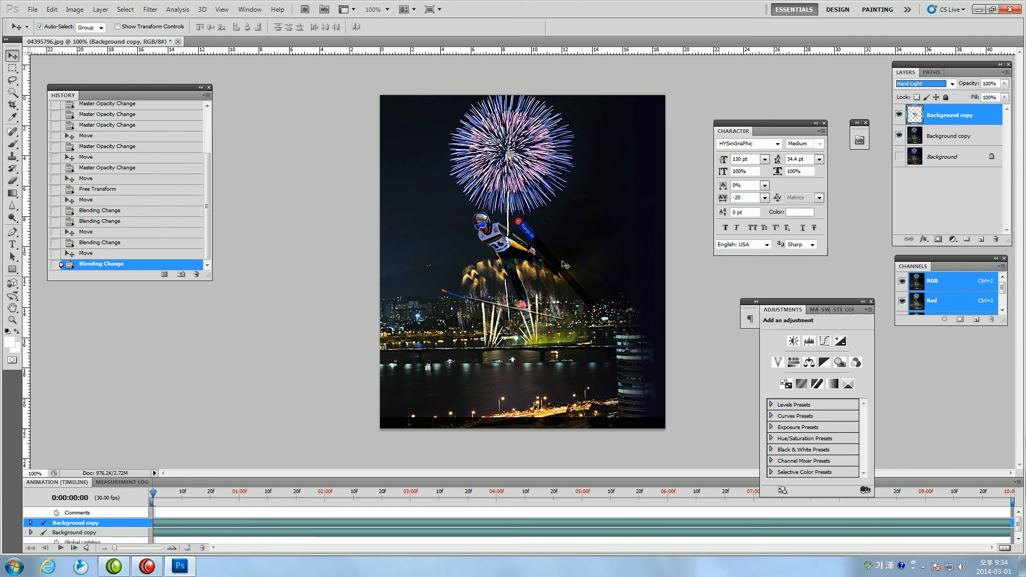
{"action": "mouse_move", "coordinate": [511, 251]}
{"action": "left_mouse_down"}
{"action": "mouse_move", "coordinate": [508, 136]}
{"action": "mouse_move", "coordinate": [513, 276]}
{"action": "mouse_move", "coordinate": [510, 267]}
{"action": "left_mouse_up"}
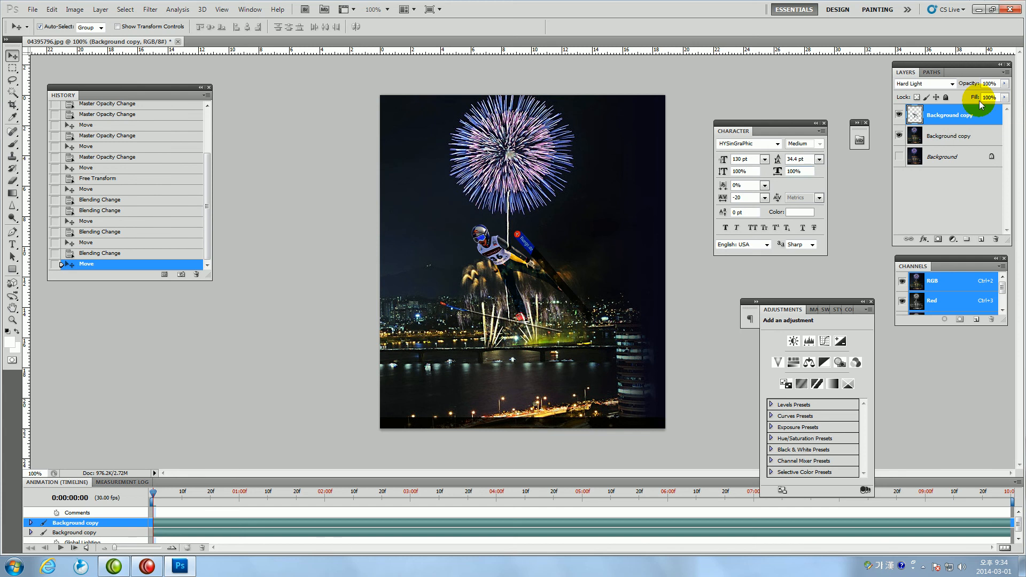
{"action": "left_click", "coordinate": [952, 86]}
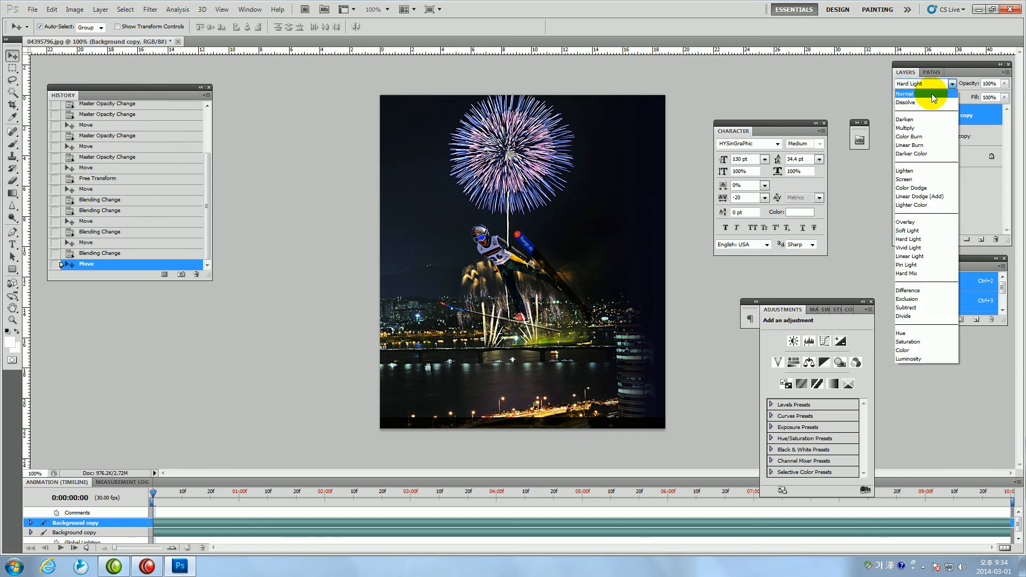
{"action": "left_click", "coordinate": [930, 94]}
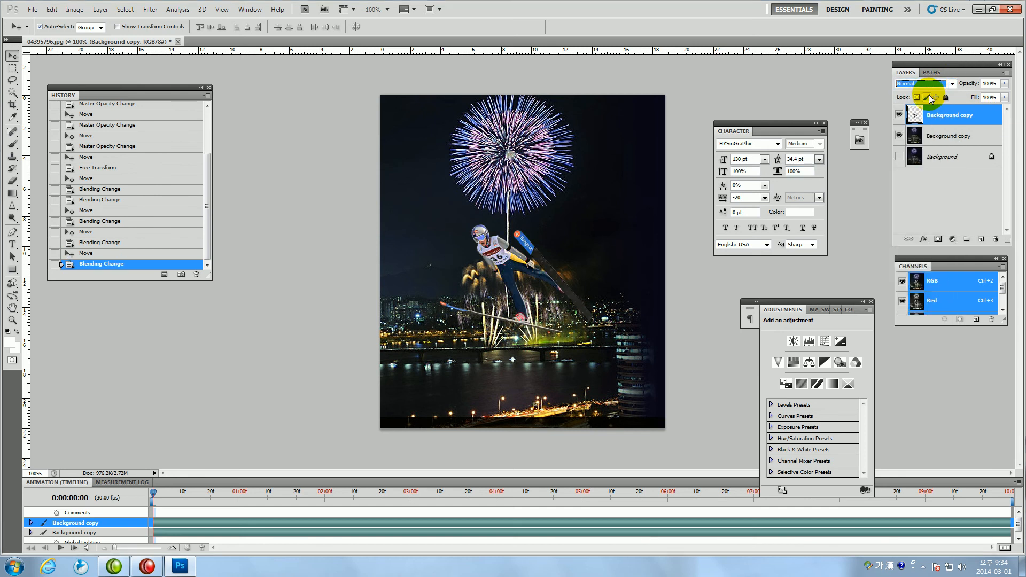
Move the ski jumper to the photo's right edge, partly outside the canvas, dismissing the Windows colour scheme prompt
{"action": "left_click_drag", "start_coordinate": [499, 263], "coordinate": [573, 155]}
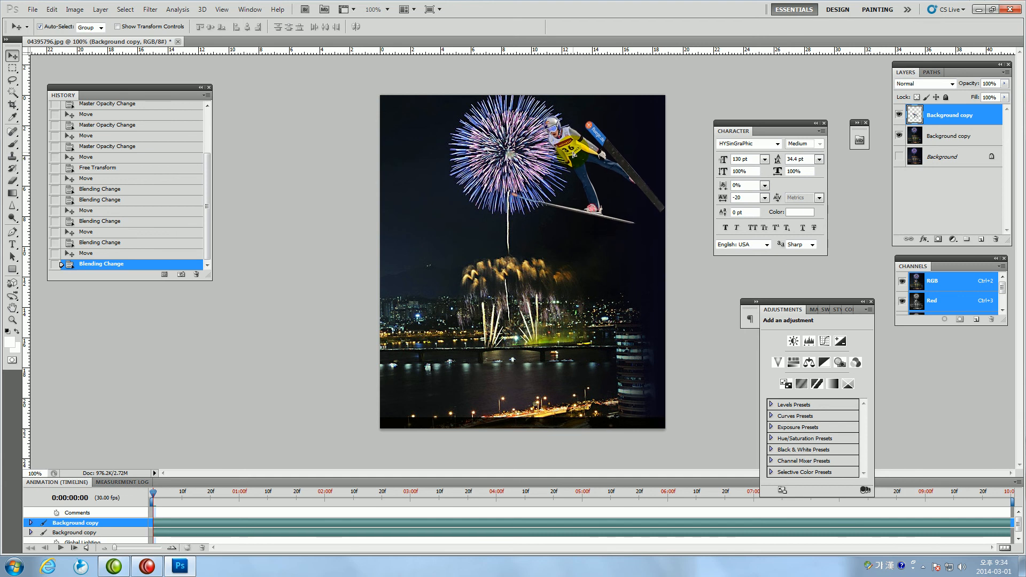
{"action": "left_click_drag", "start_coordinate": [573, 155], "coordinate": [574, 155]}
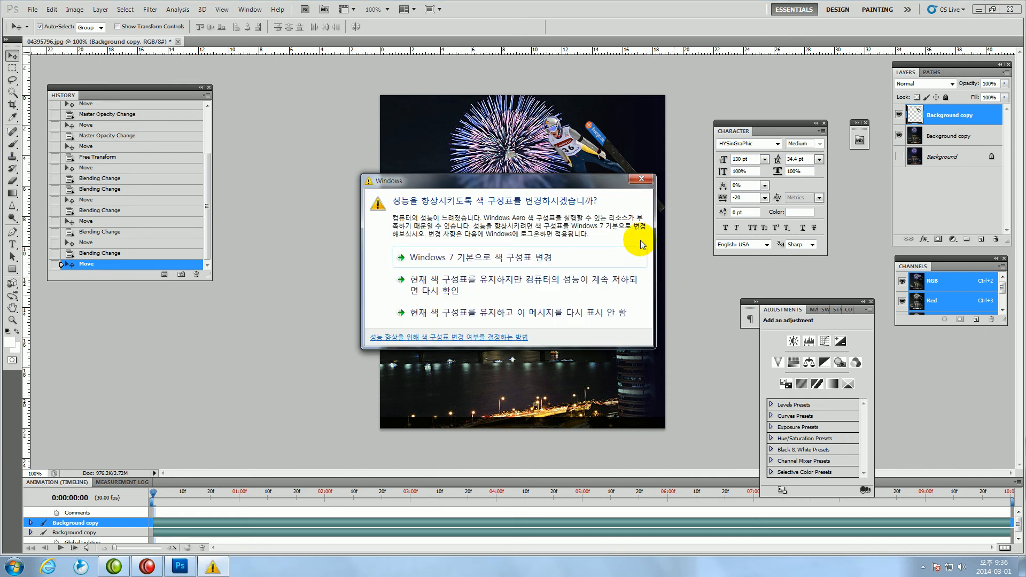
{"action": "left_click", "coordinate": [641, 179]}
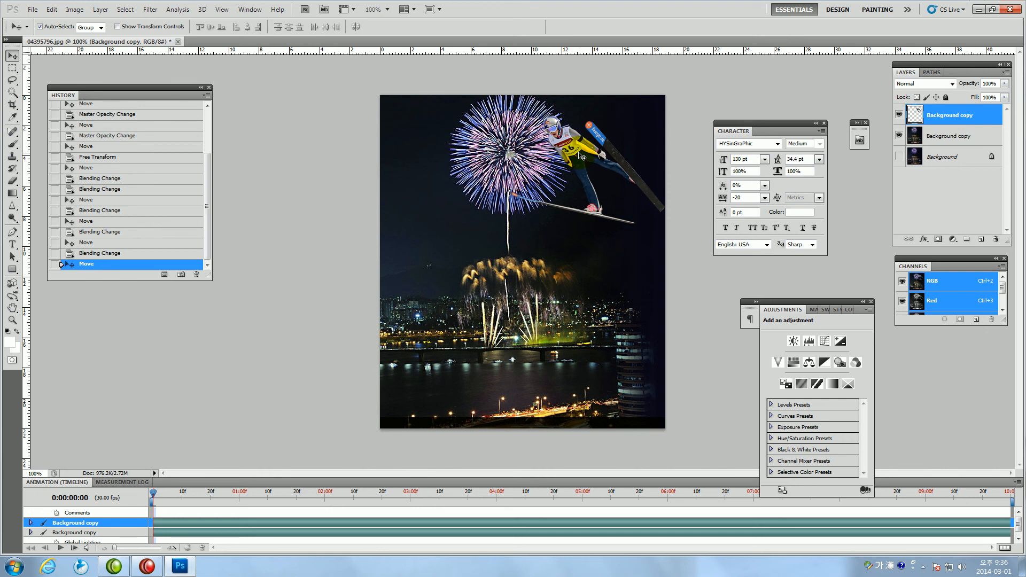
{"action": "left_click_drag", "start_coordinate": [582, 154], "coordinate": [651, 208]}
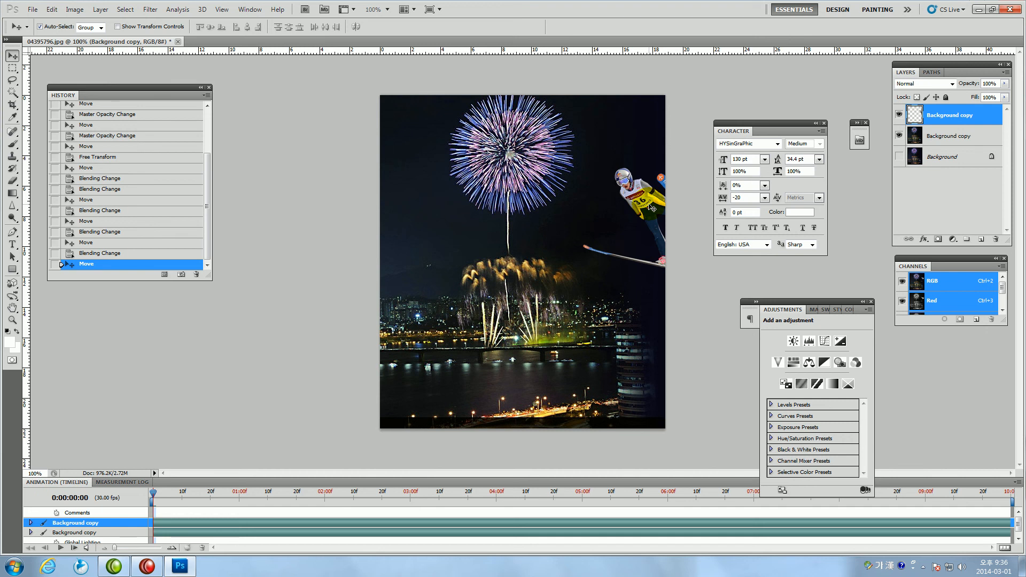
{"action": "left_click", "coordinate": [944, 125]}
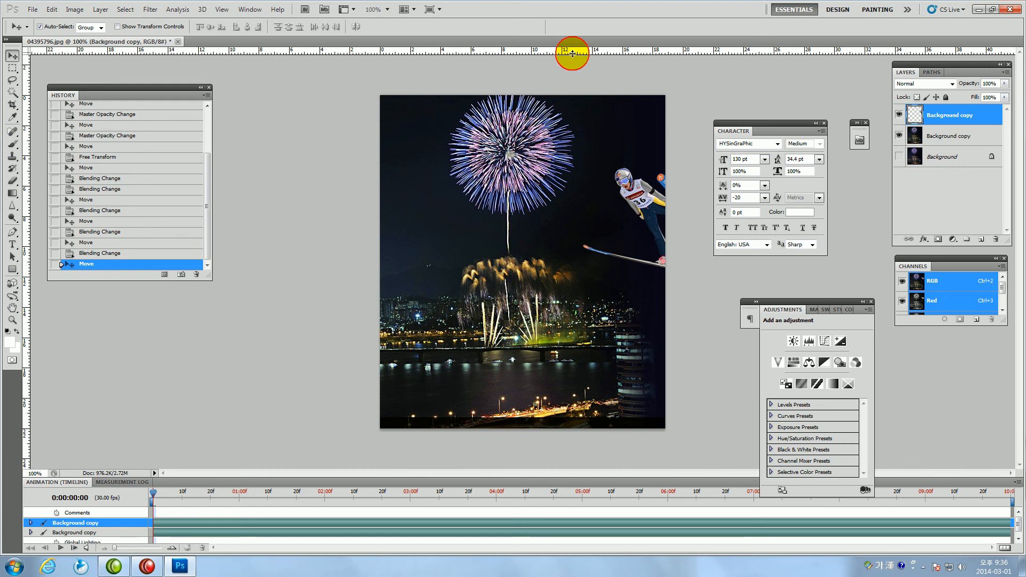
Add horizontal guides through the large firework's centre and just above the city skyline, plus a vertical guide beside the ski jumper's head
{"action": "left_click_drag", "start_coordinate": [570, 51], "coordinate": [579, 160]}
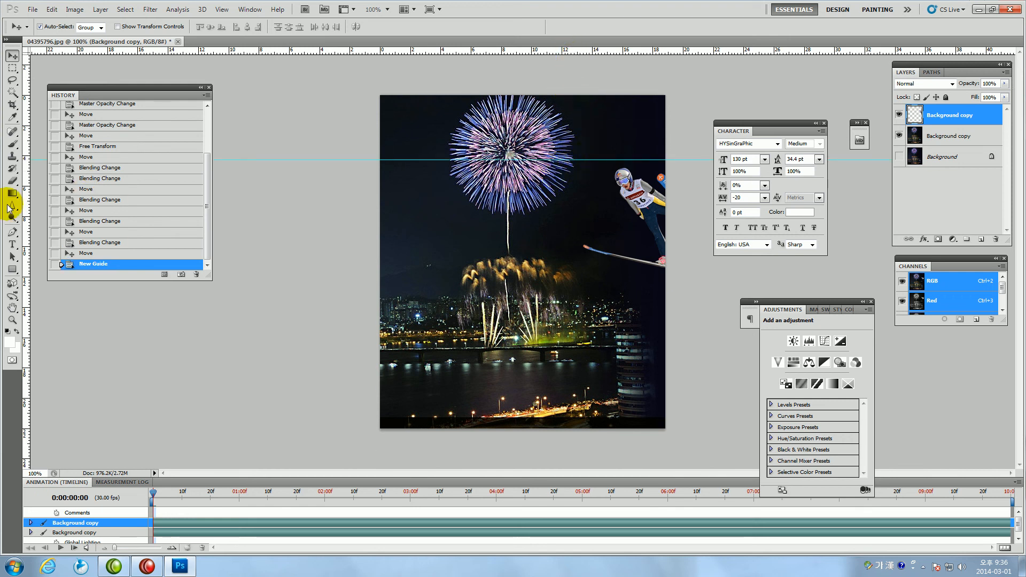
{"action": "left_click_drag", "start_coordinate": [25, 210], "coordinate": [612, 212]}
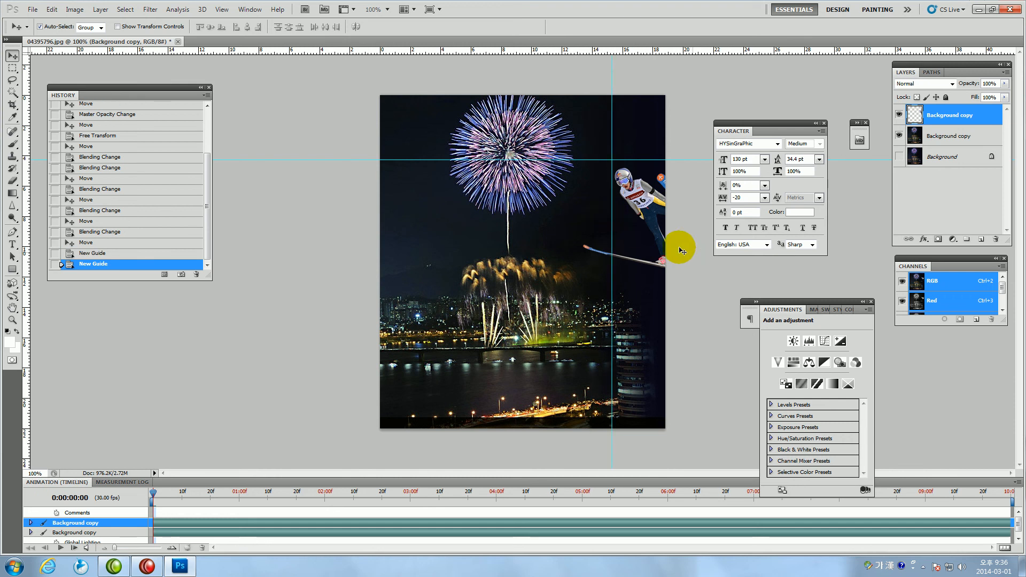
{"action": "left_click_drag", "start_coordinate": [556, 50], "coordinate": [553, 270]}
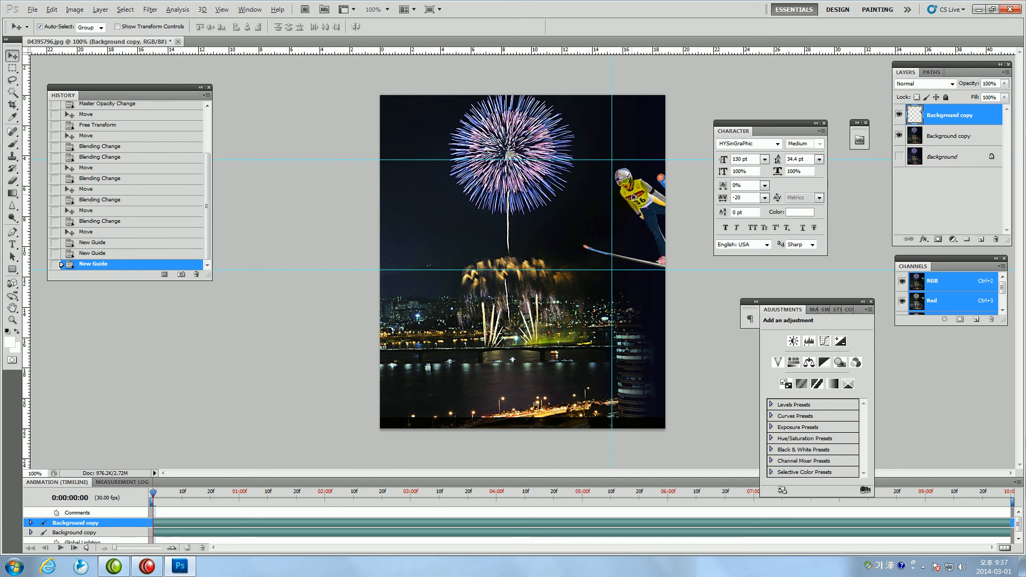
Duplicate the ski jumper five times in an arc across the large firework, descending to the photo's left edge
{"action": "left_click_drag", "start_coordinate": [606, 192], "coordinate": [562, 167]}
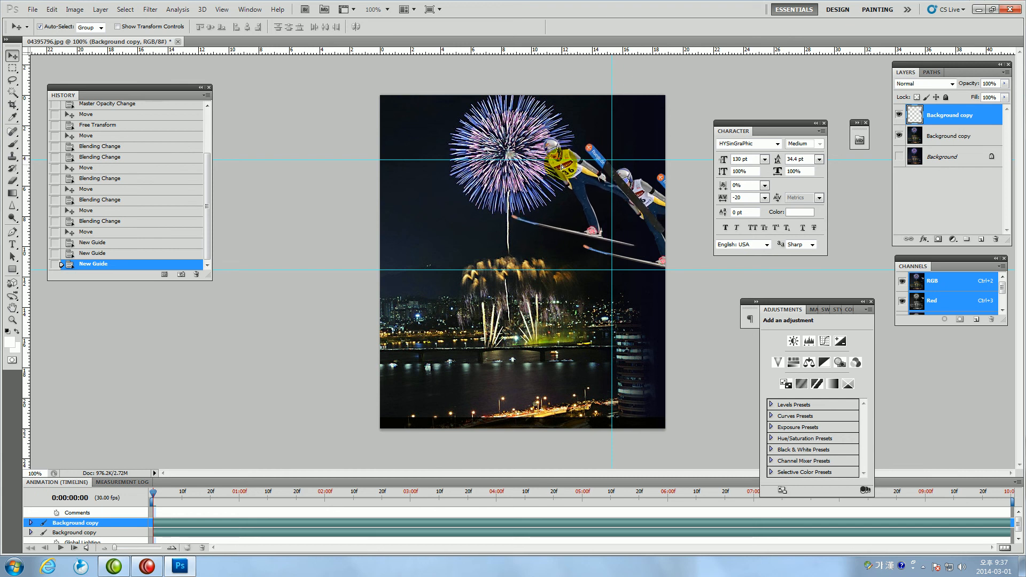
{"action": "left_click_drag", "start_coordinate": [562, 167], "coordinate": [441, 187]}
{"action": "left_click", "coordinate": [441, 187], "text": "alt"}
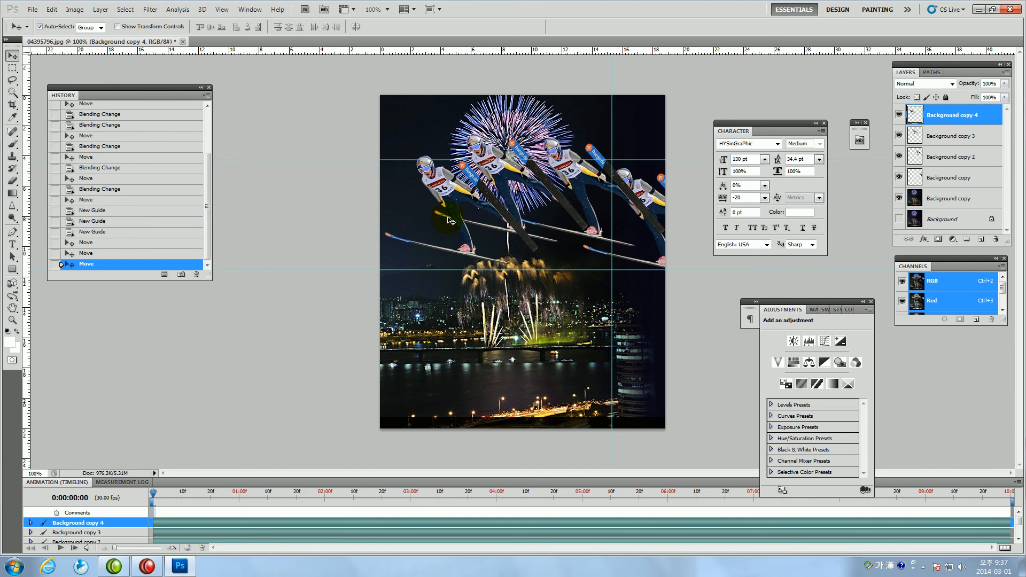
{"action": "left_click_drag", "start_coordinate": [452, 198], "coordinate": [379, 266]}
{"action": "left_click", "coordinate": [601, 247], "text": "alt"}
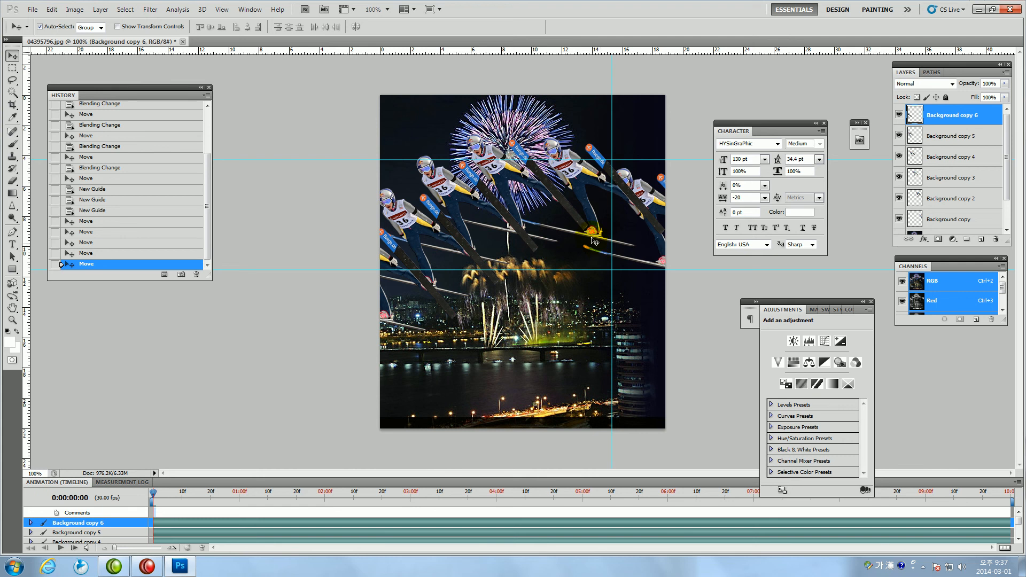
{"action": "left_click_drag", "start_coordinate": [592, 241], "coordinate": [656, 202]}
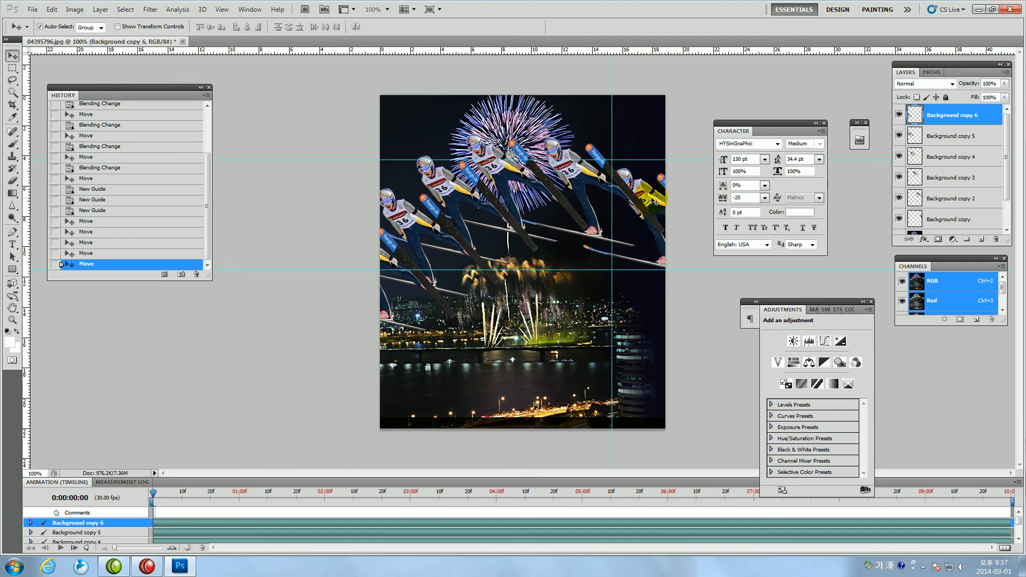
Set the opacity of the rightmost ski jumper's layer to 24%
{"action": "left_click", "coordinate": [647, 200]}
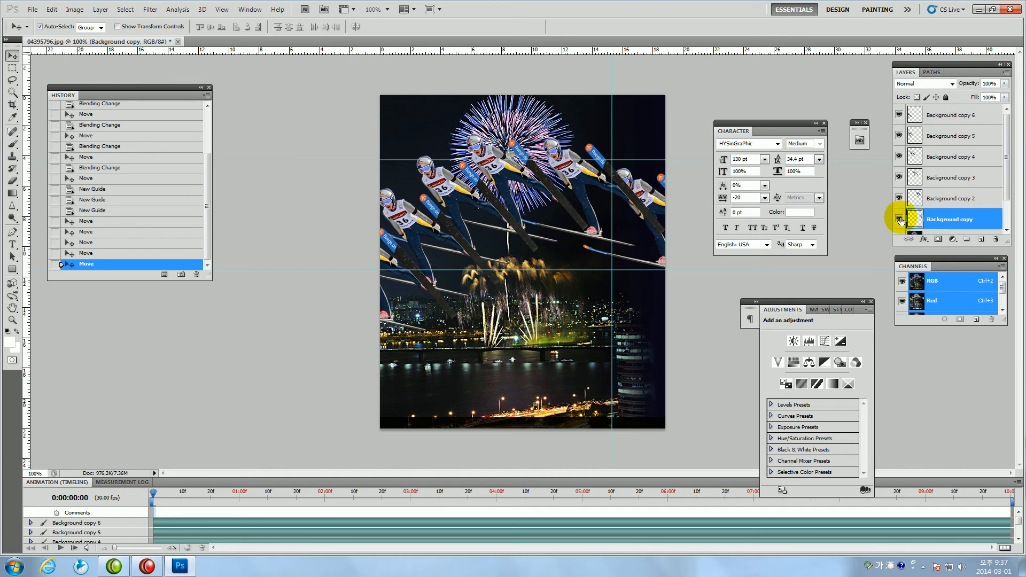
{"action": "left_click", "coordinate": [1006, 84]}
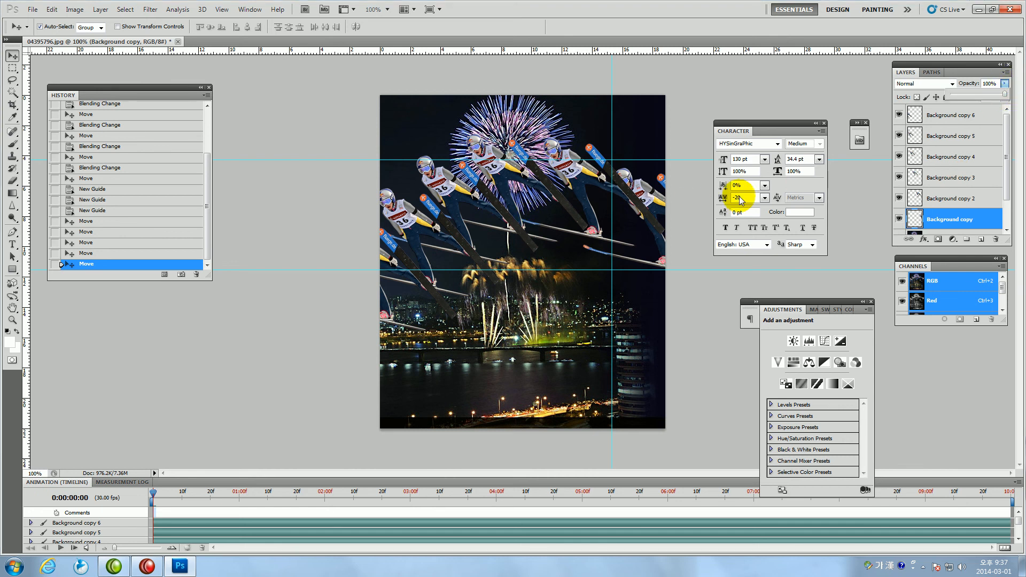
{"action": "left_click_drag", "start_coordinate": [1004, 95], "coordinate": [965, 99]}
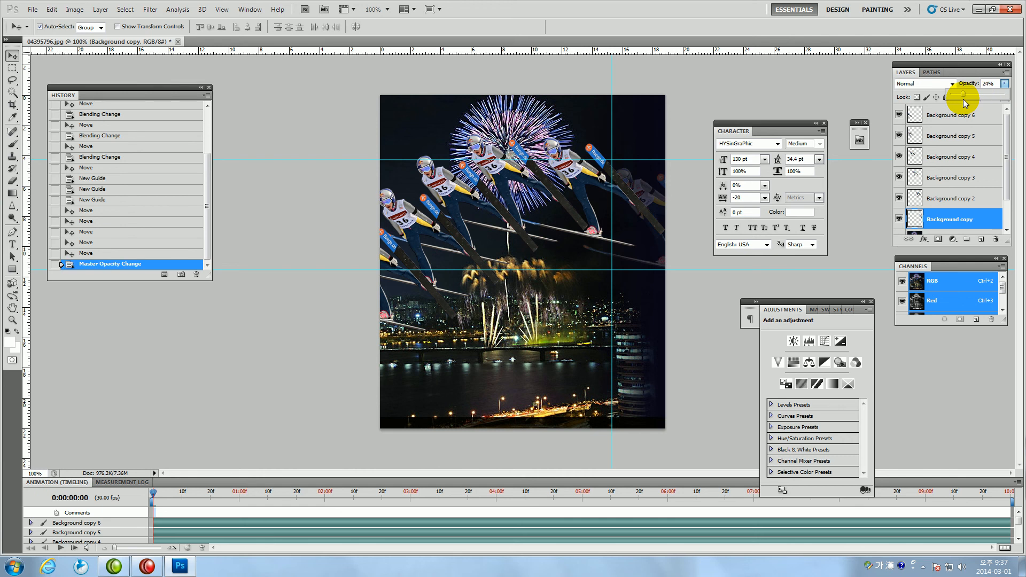
Check which jumper is on the Background copy 2 layer by toggling its visibility, and set that layer's opacity to 33%
{"action": "left_click", "coordinate": [942, 199]}
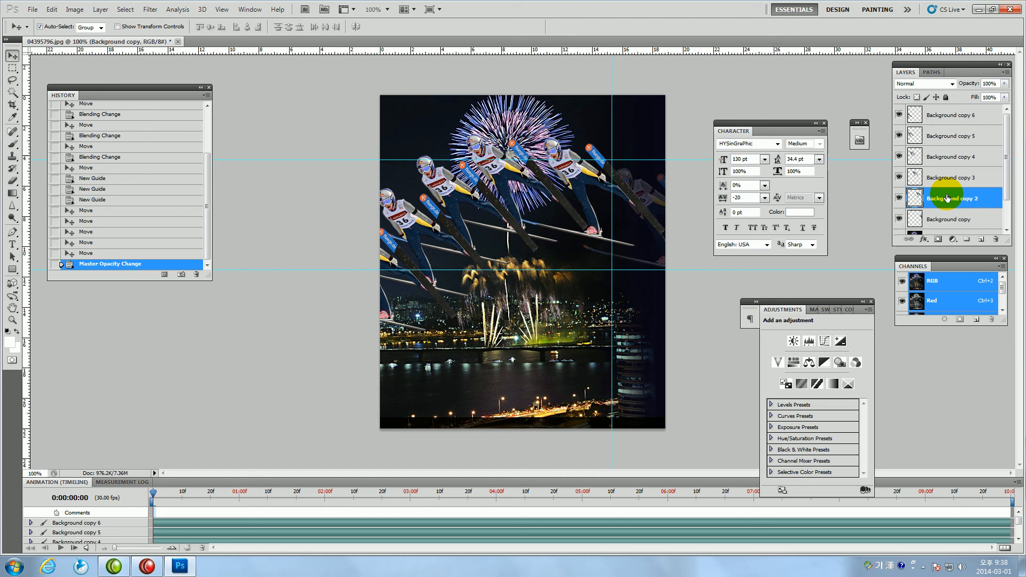
{"action": "left_click", "coordinate": [899, 198]}
{"action": "left_click", "coordinate": [899, 198]}
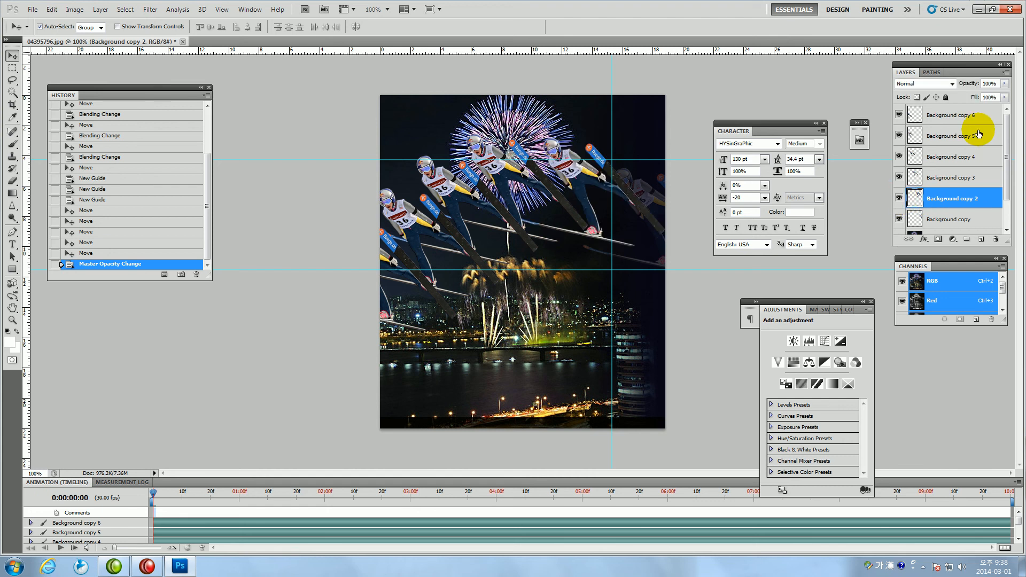
{"action": "left_click", "coordinate": [957, 220]}
{"action": "left_click", "coordinate": [962, 201]}
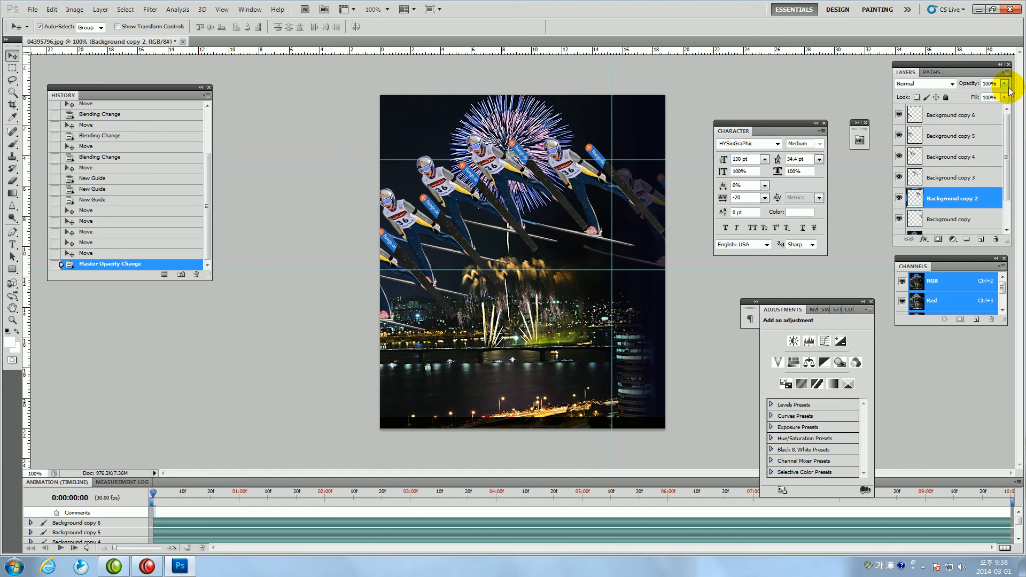
{"action": "left_click_drag", "start_coordinate": [1007, 86], "coordinate": [970, 100]}
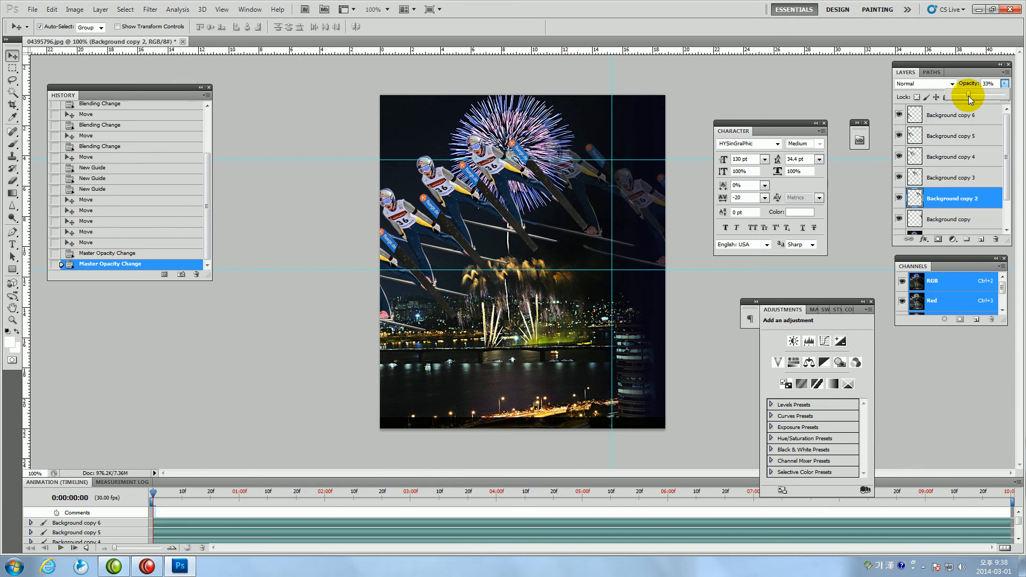
Set the opacity of the Background copy 3 layer to 75%
{"action": "left_click", "coordinate": [960, 178]}
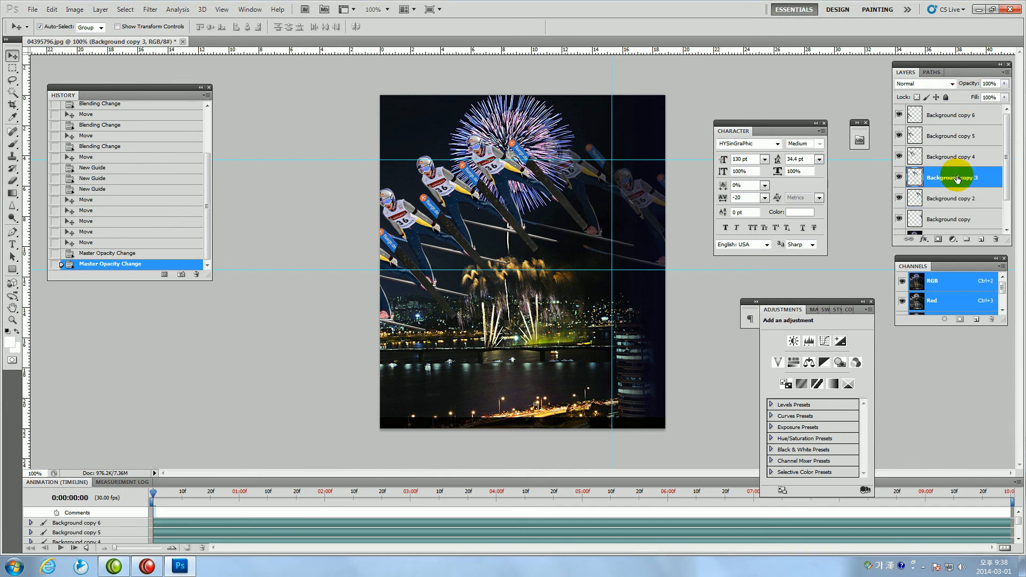
{"action": "left_click", "coordinate": [1005, 84]}
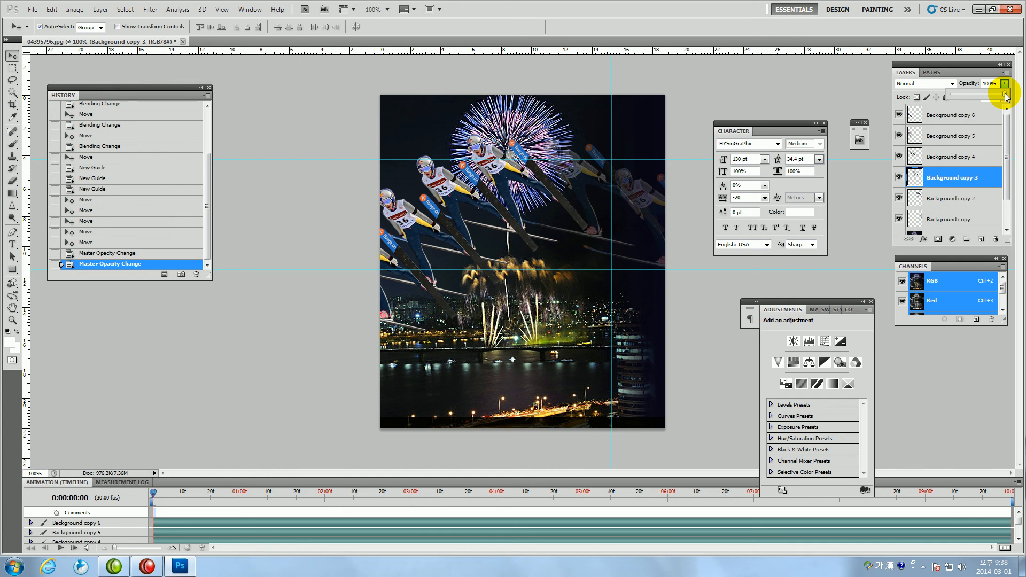
{"action": "mouse_move", "coordinate": [1007, 97]}
{"action": "left_mouse_down"}
{"action": "mouse_move", "coordinate": [983, 98]}
{"action": "mouse_move", "coordinate": [991, 95]}
{"action": "left_mouse_up"}
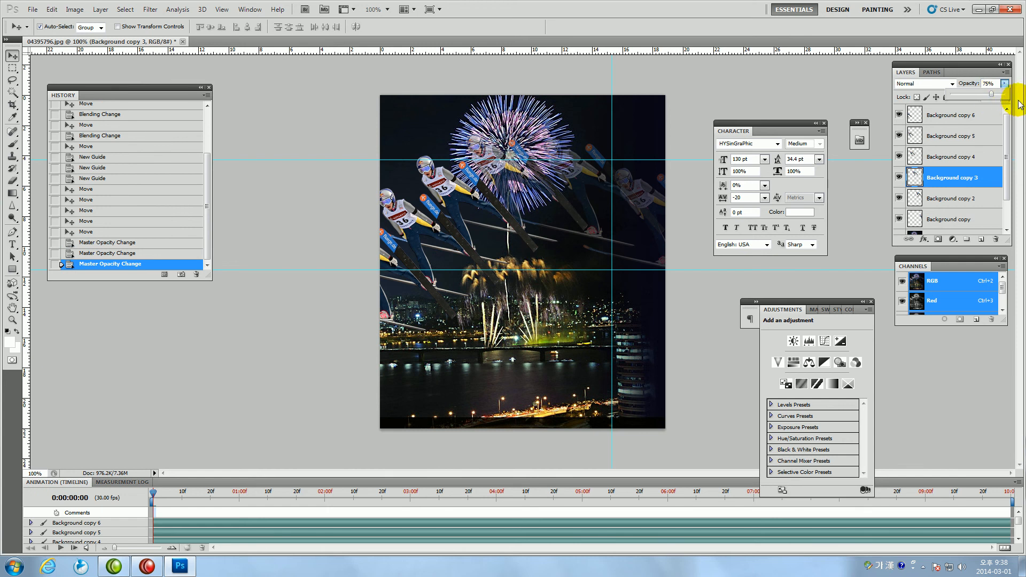
Set the opacity of the Background copy 4 layer to 77%
{"action": "left_click", "coordinate": [954, 156]}
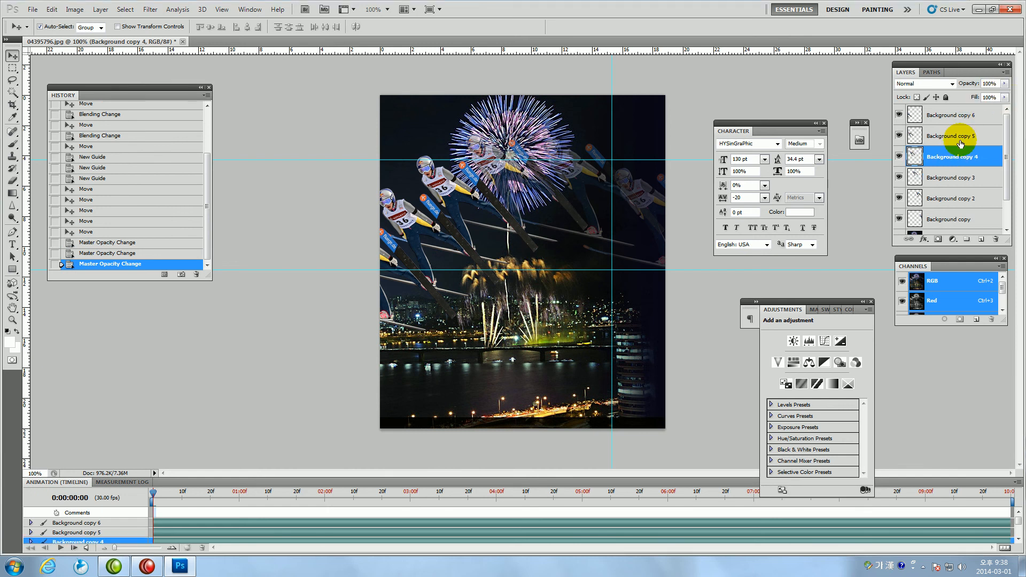
{"action": "left_click", "coordinate": [1004, 84]}
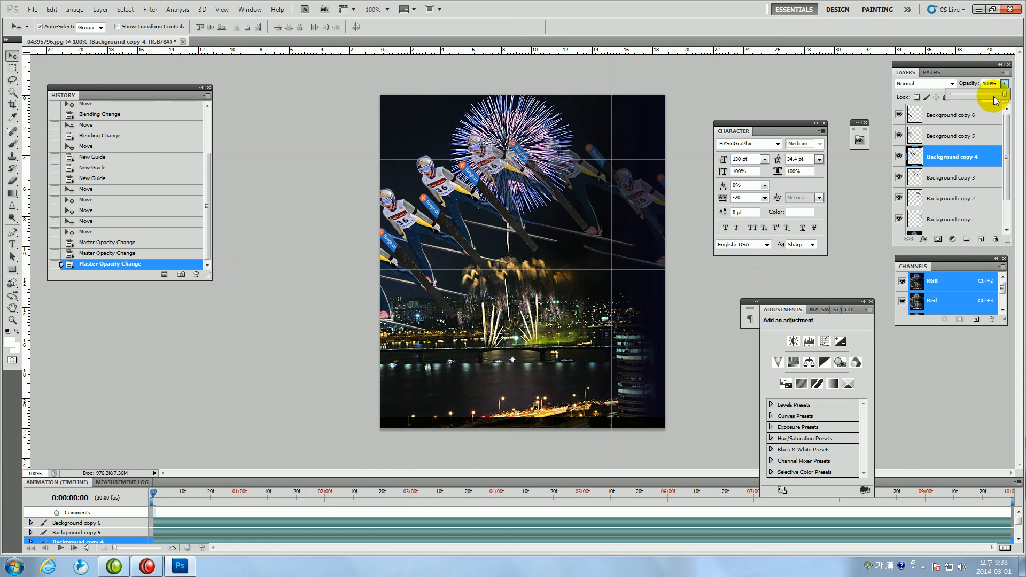
{"action": "left_click_drag", "start_coordinate": [1005, 95], "coordinate": [992, 97]}
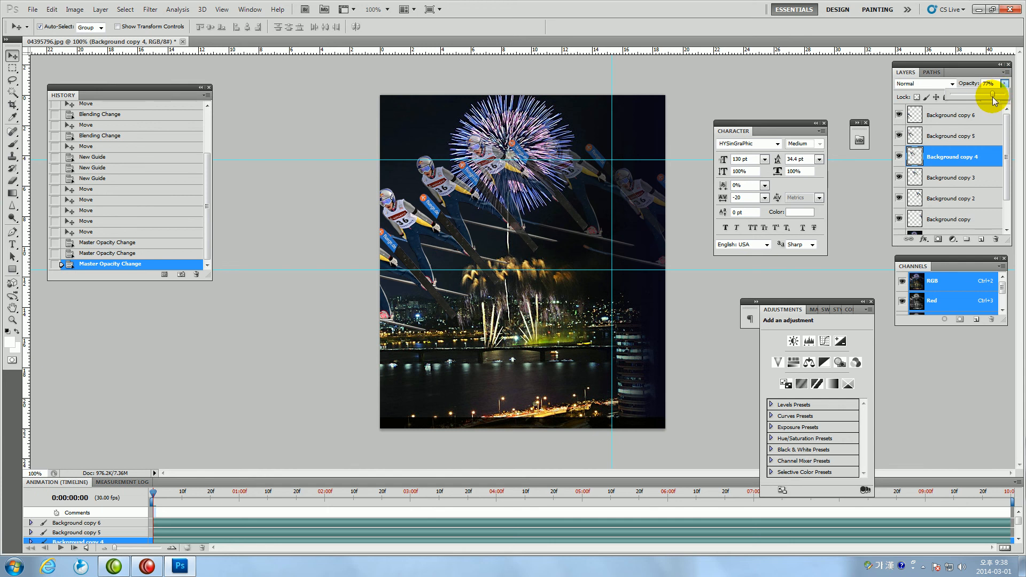
{"action": "left_click_drag", "start_coordinate": [994, 99], "coordinate": [993, 100]}
Set the opacity of the Background copy 5 layer to 84%
{"action": "left_click", "coordinate": [958, 137]}
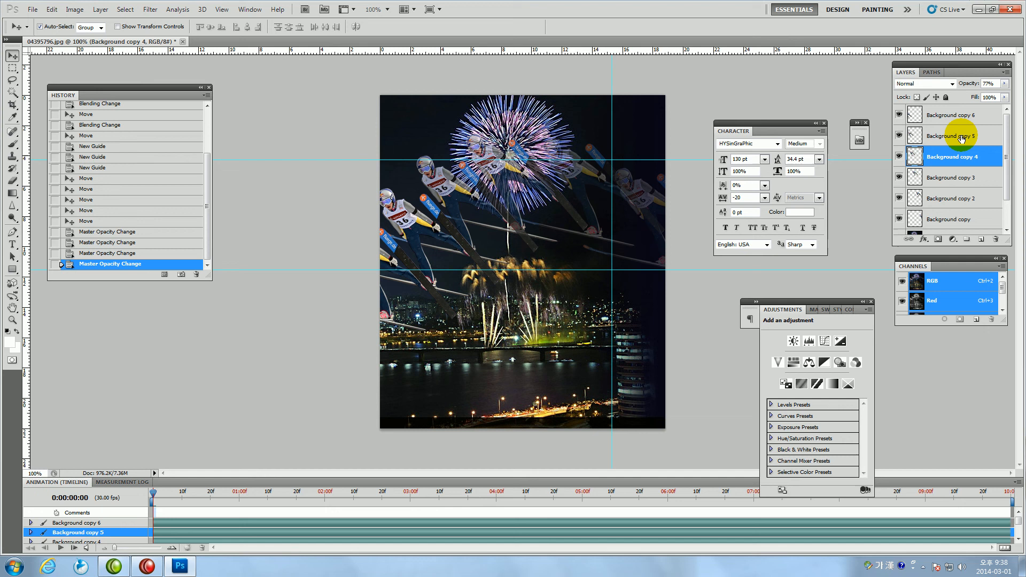
{"action": "left_click", "coordinate": [1004, 85]}
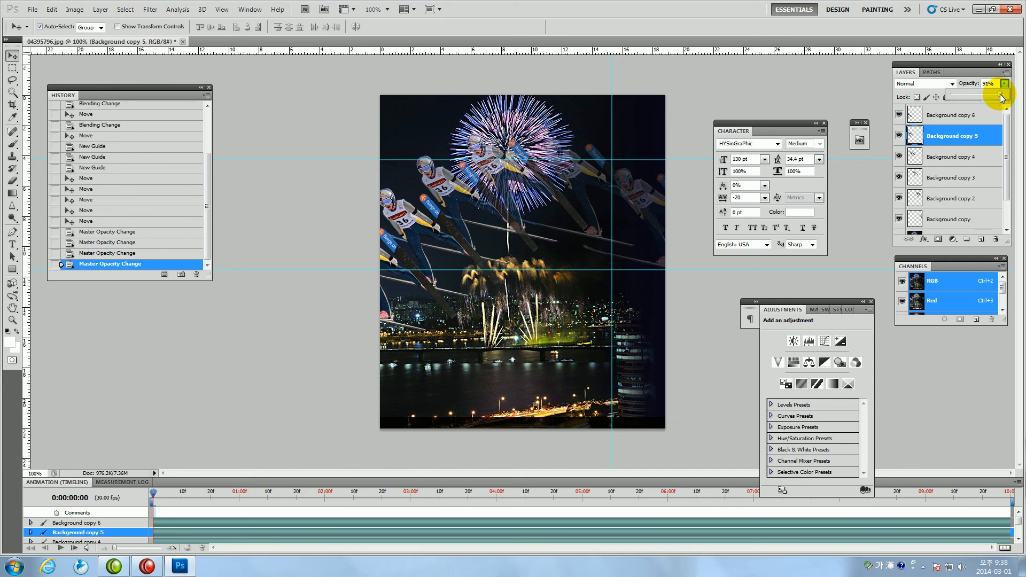
{"action": "mouse_move", "coordinate": [1005, 95]}
{"action": "left_mouse_down"}
{"action": "mouse_move", "coordinate": [981, 98]}
{"action": "mouse_move", "coordinate": [999, 102]}
{"action": "left_mouse_up"}
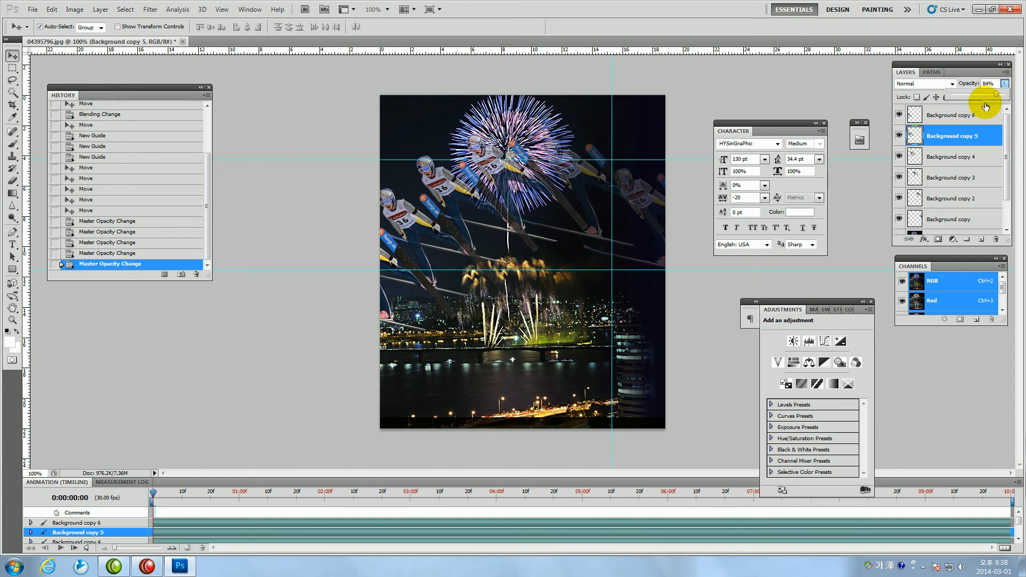
Scale all six ski jumper layers together proportionally to about 78% and move them down below the large firework, fully inside the photo's left edge
{"action": "left_click", "coordinate": [957, 115]}
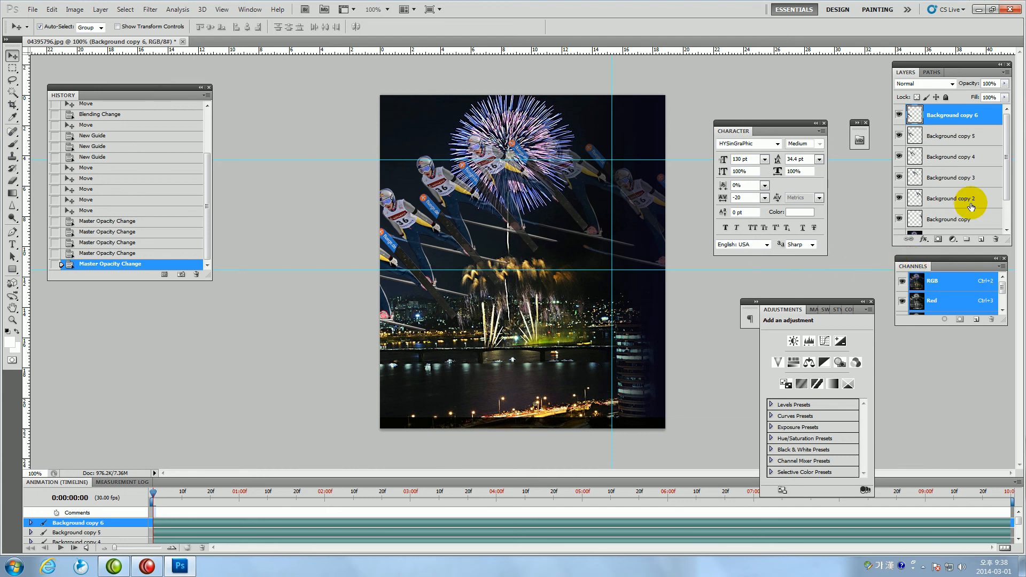
{"action": "left_click_drag", "start_coordinate": [1007, 165], "coordinate": [1001, 176]}
{"action": "left_click", "coordinate": [1006, 164]}
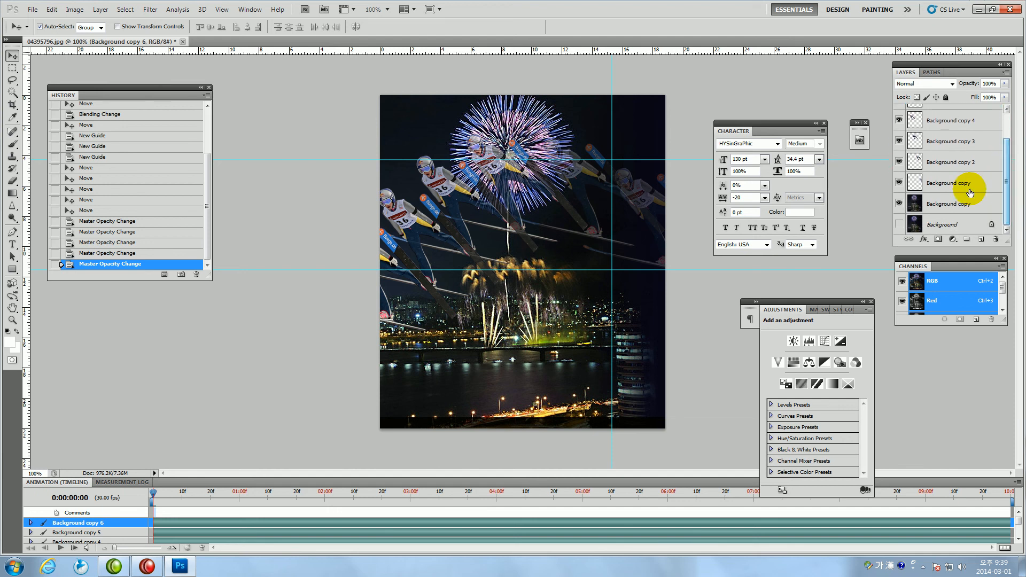
{"action": "left_click", "coordinate": [940, 188], "text": "shift"}
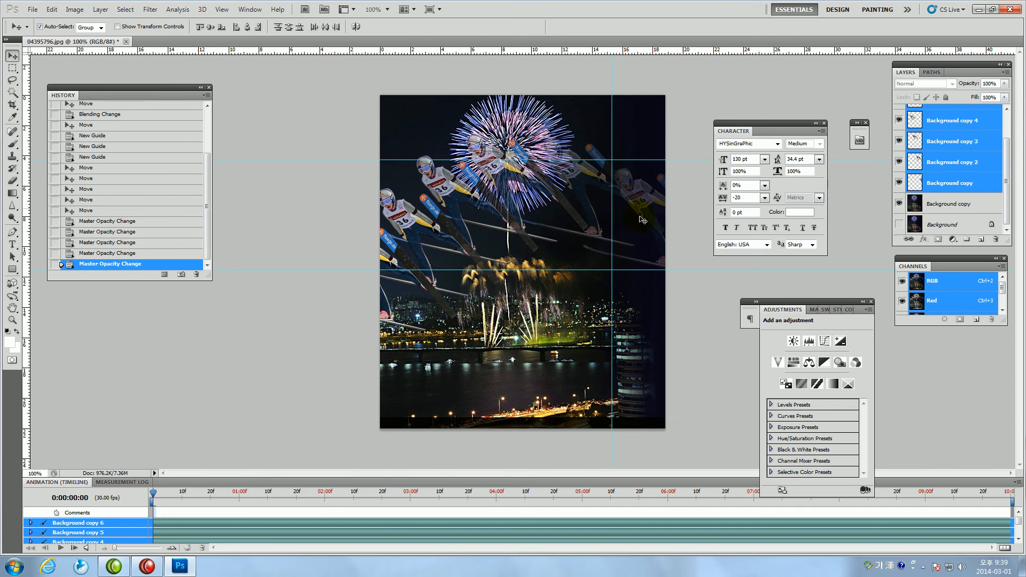
{"action": "key", "text": "ctrl+t"}
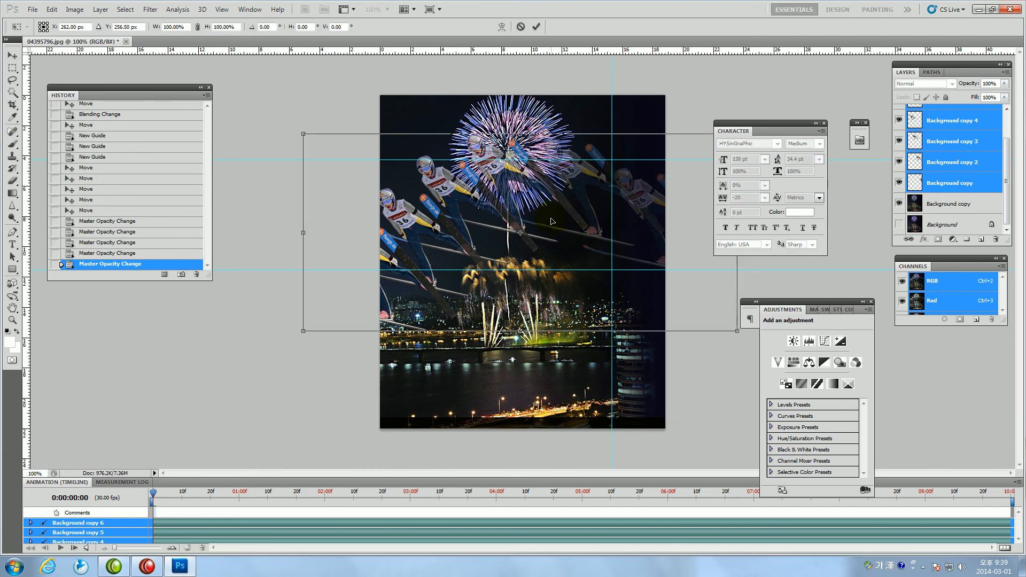
{"action": "left_click", "coordinate": [303, 134]}
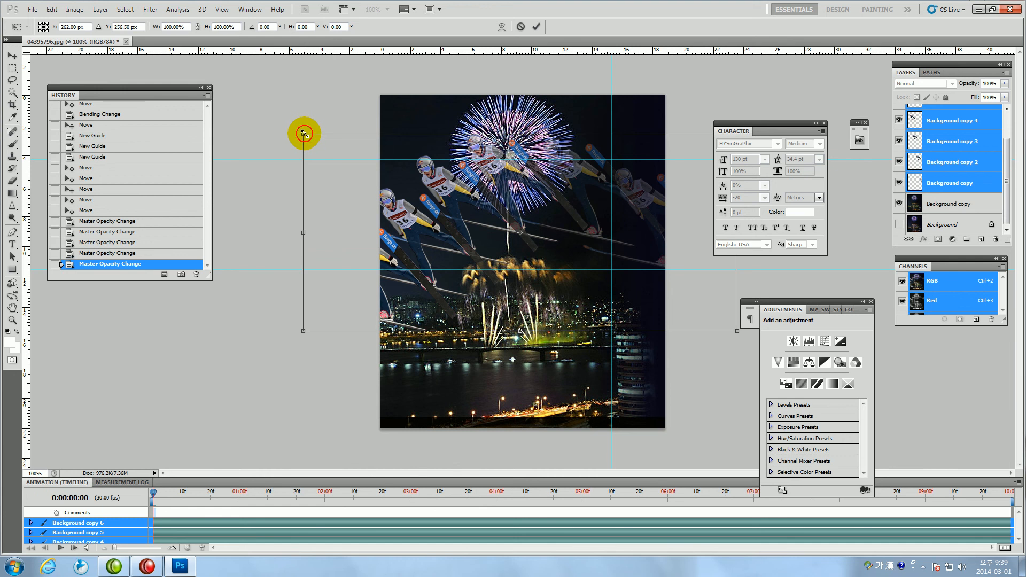
{"action": "left_click_drag", "start_coordinate": [304, 133], "coordinate": [347, 166]}
{"action": "left_click", "coordinate": [430, 215]}
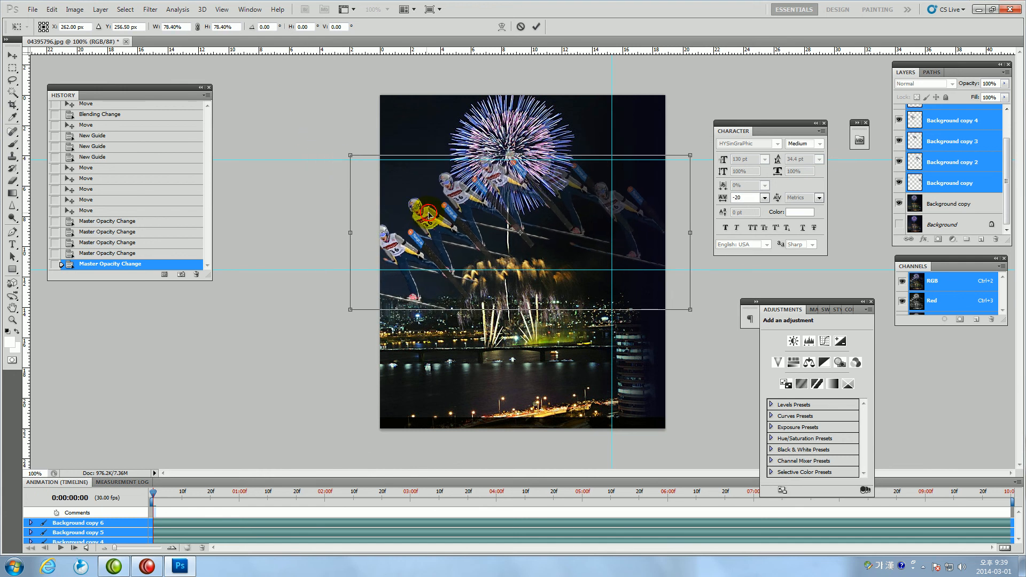
{"action": "left_click_drag", "start_coordinate": [429, 215], "coordinate": [444, 260]}
{"action": "key", "text": "Return"}
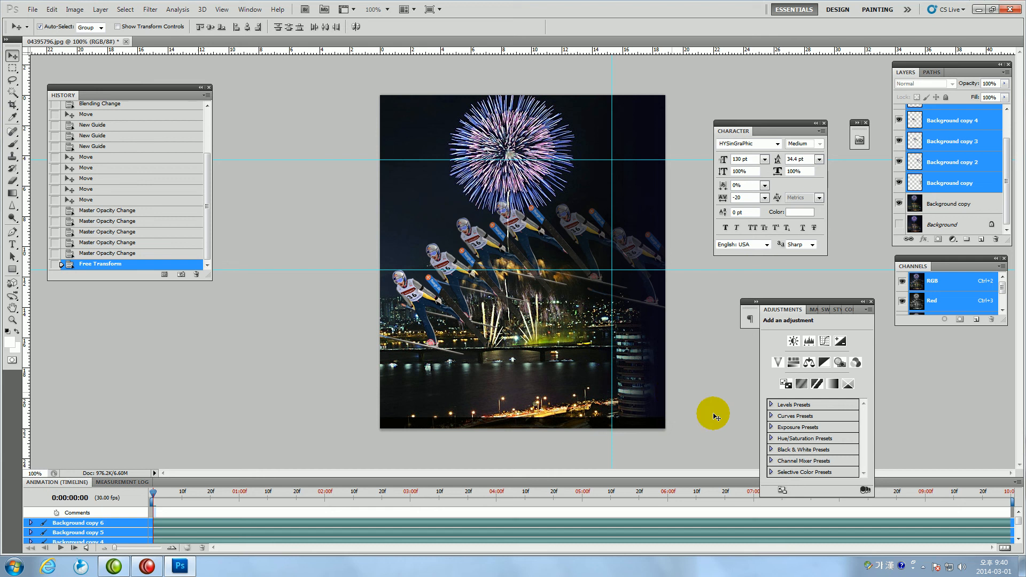
{"action": "left_click", "coordinate": [923, 571]}
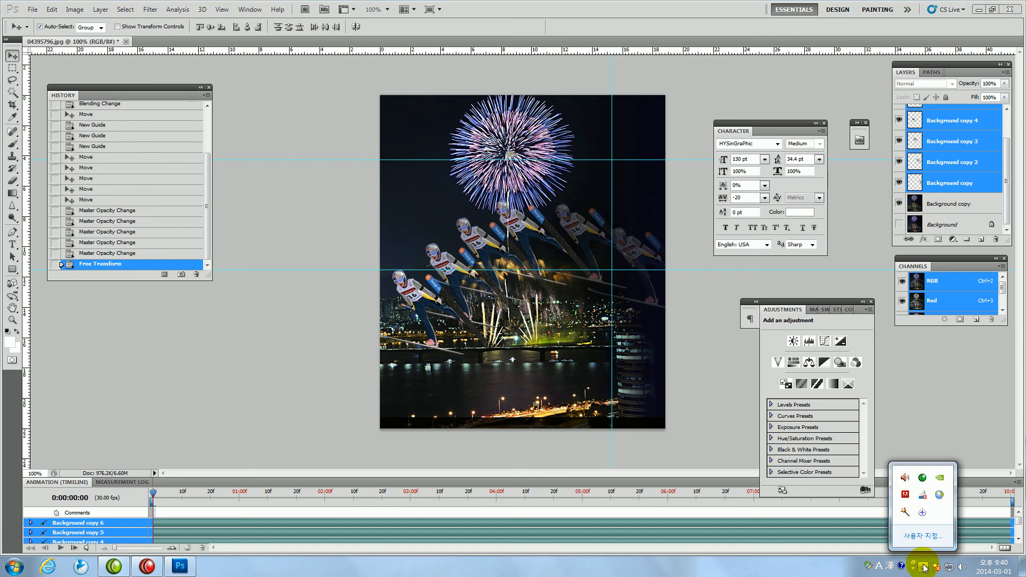
{"action": "right_click", "coordinate": [922, 478]}
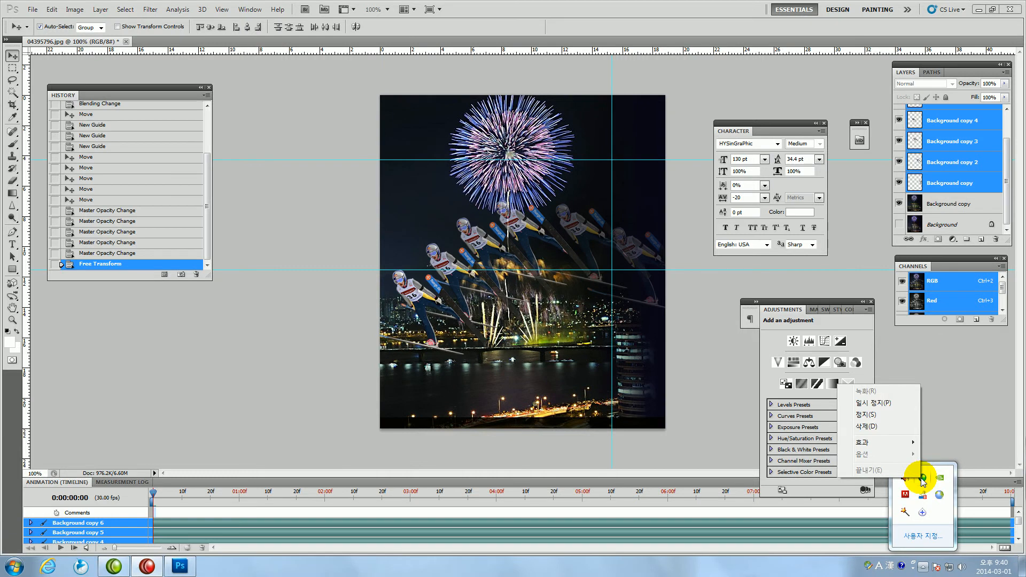